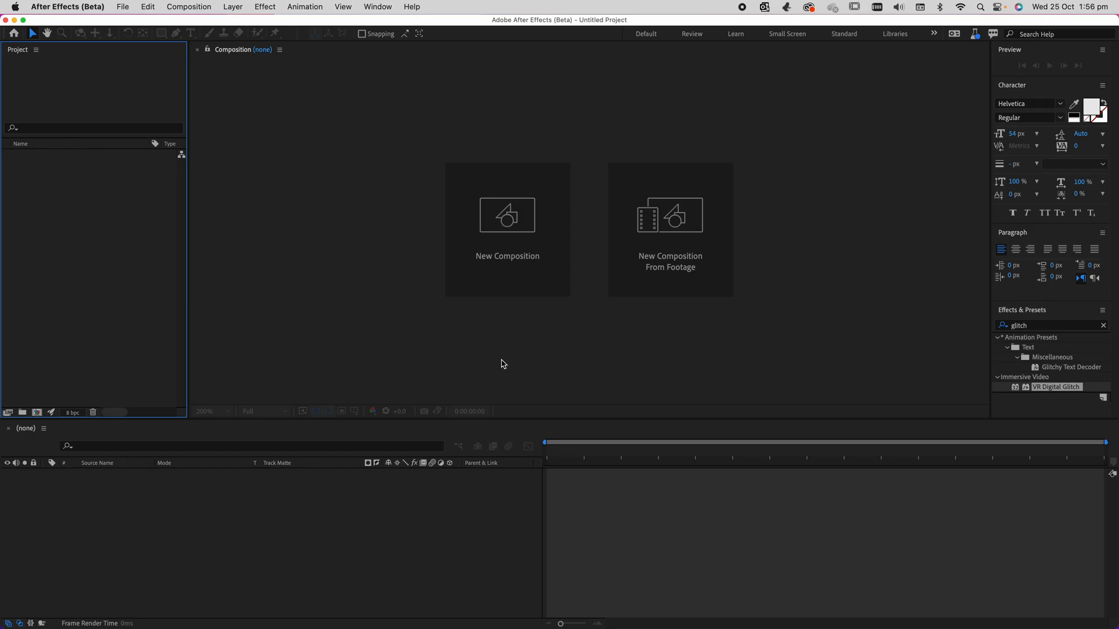
Preview the Street in Mexico City.mp4 clip in the session folder and return to After Effects.
key(ctrl+Up)
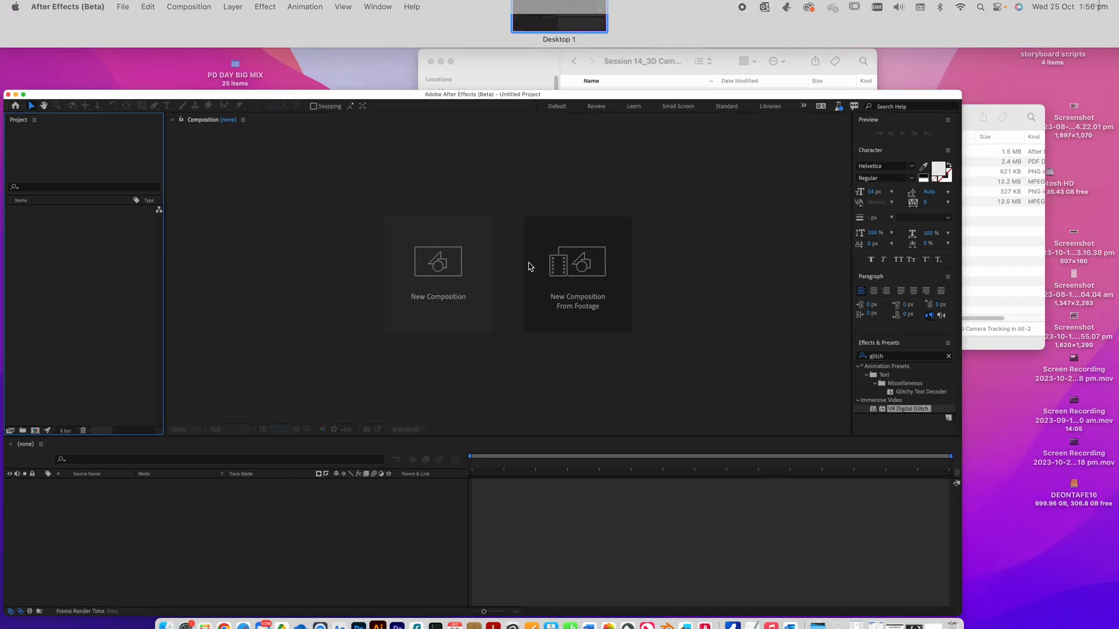
click(919, 304)
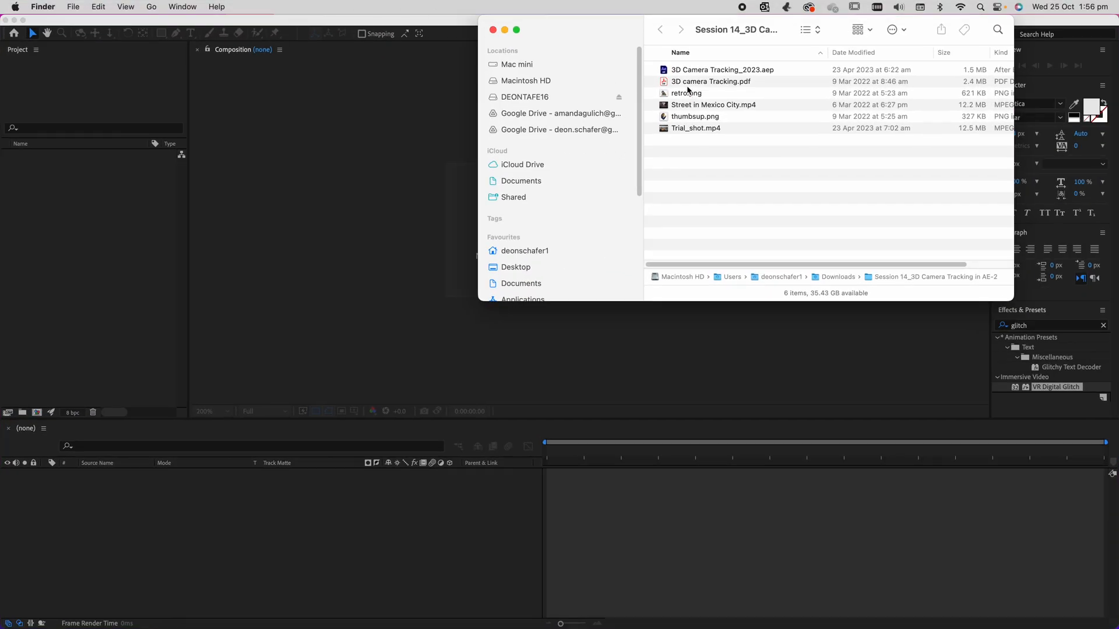
click(686, 109)
key(space)
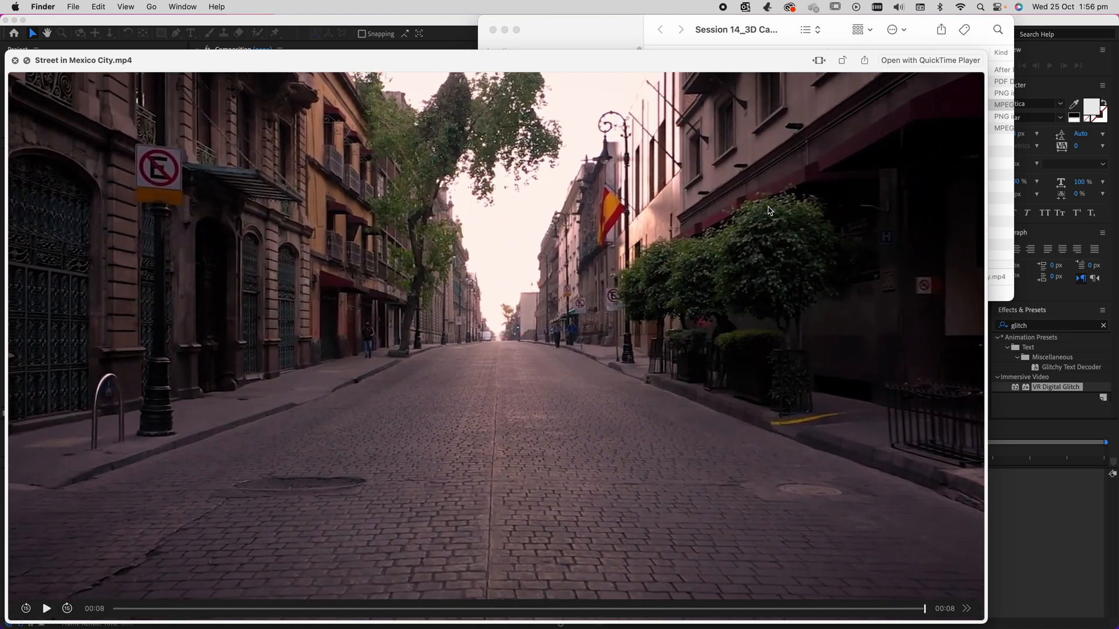
key(space)
key(space)
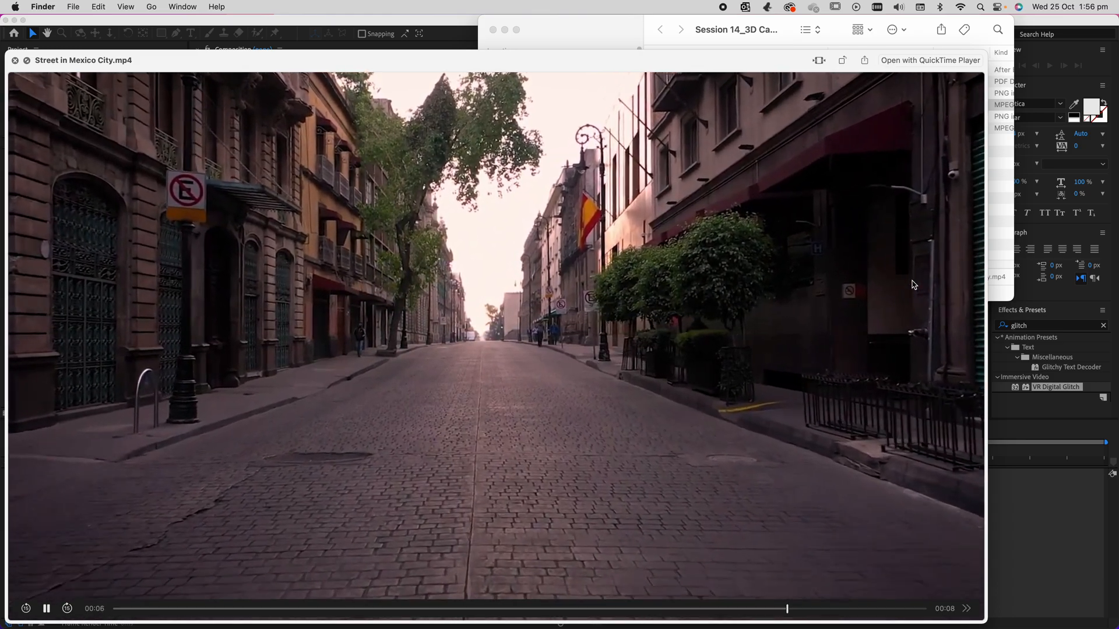
key(space)
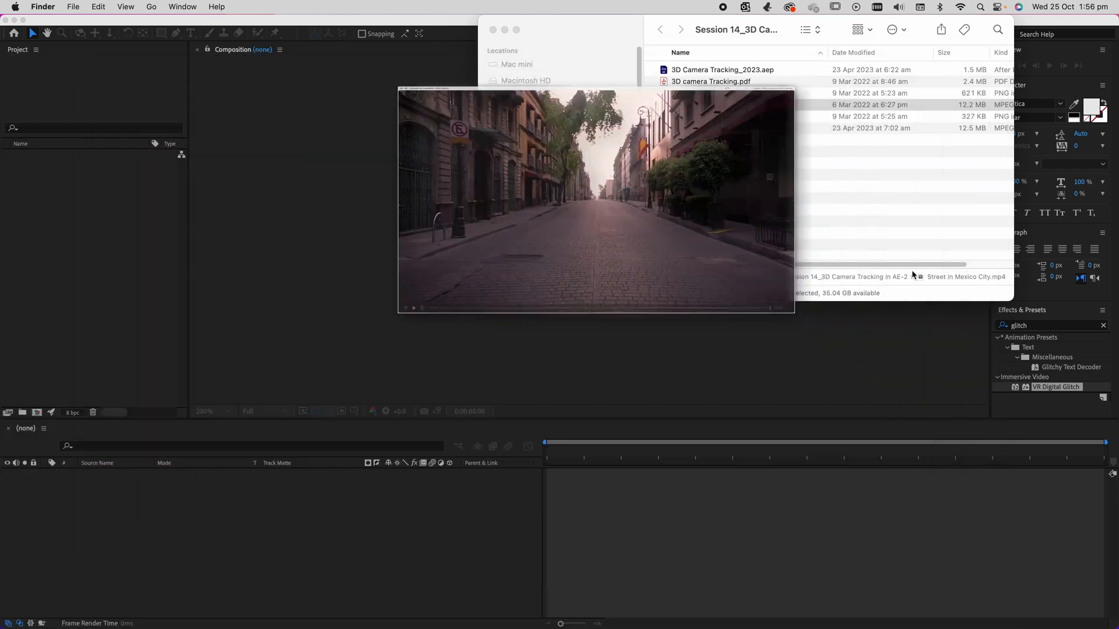
click(762, 200)
click(364, 188)
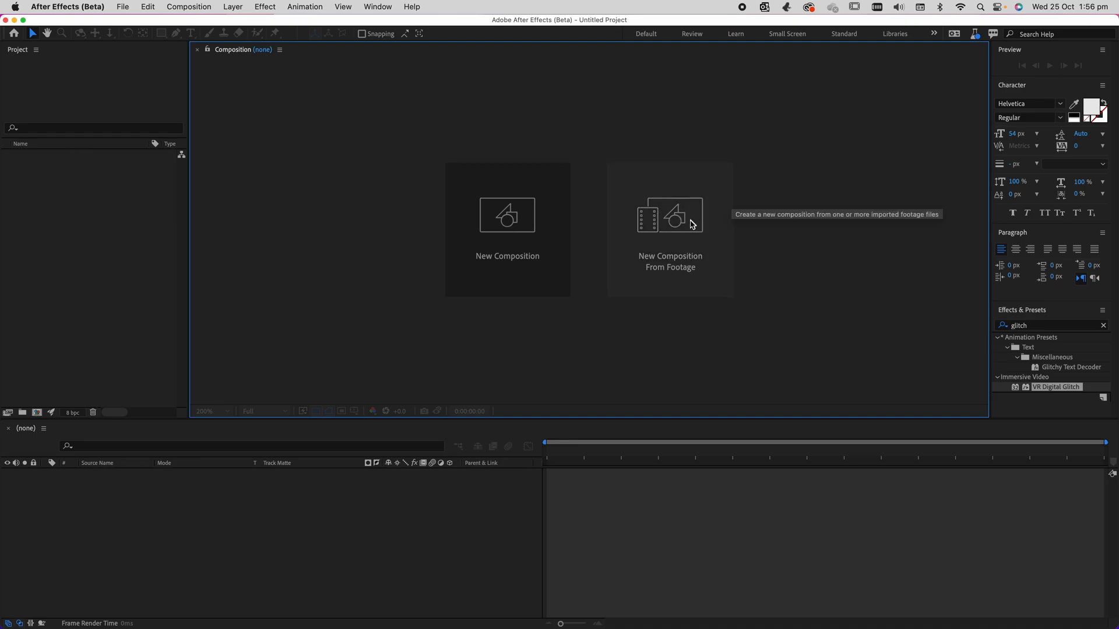
Import Street in Mexico City.mp4 from the session folder and create a composition from the clip.
click(86, 240)
click(120, 7)
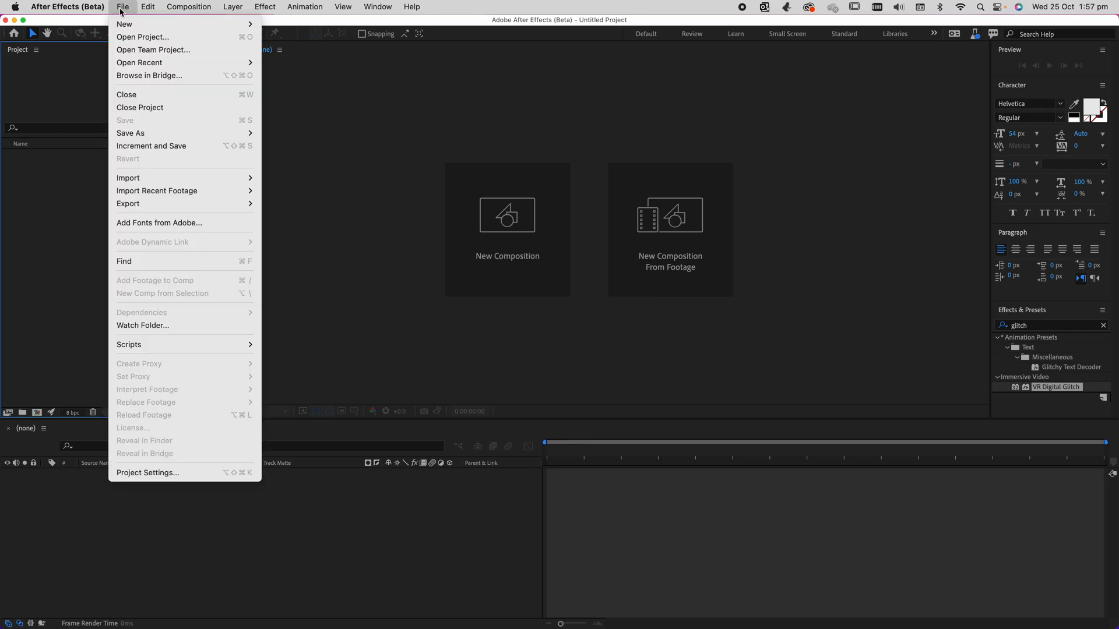
click(83, 214)
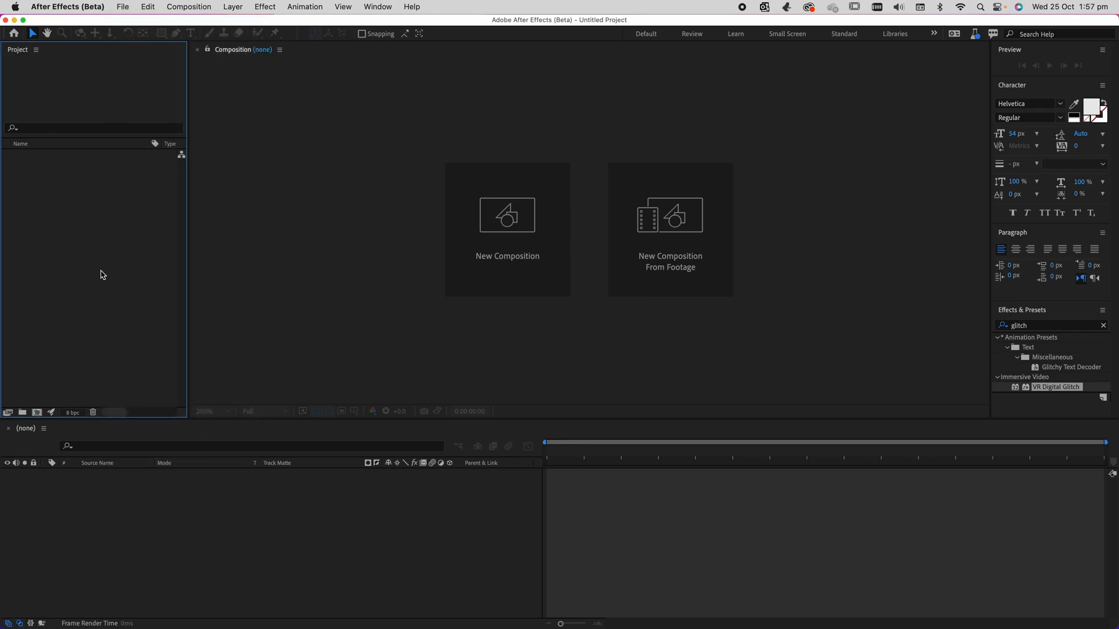
key(ctrl+Up)
click(929, 247)
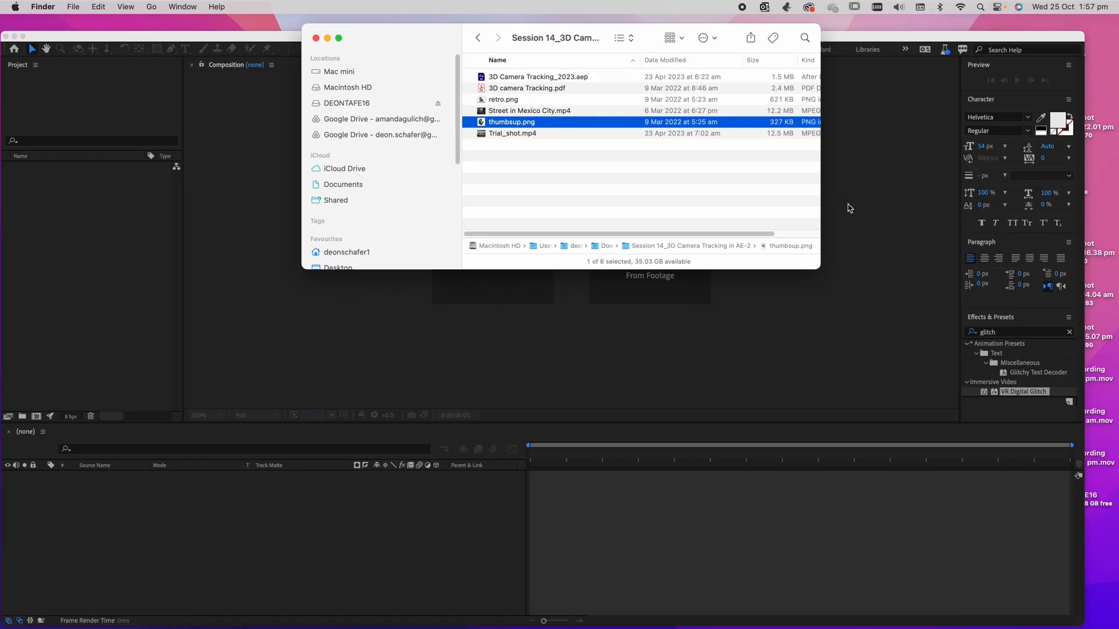
drag(486, 106, 122, 236)
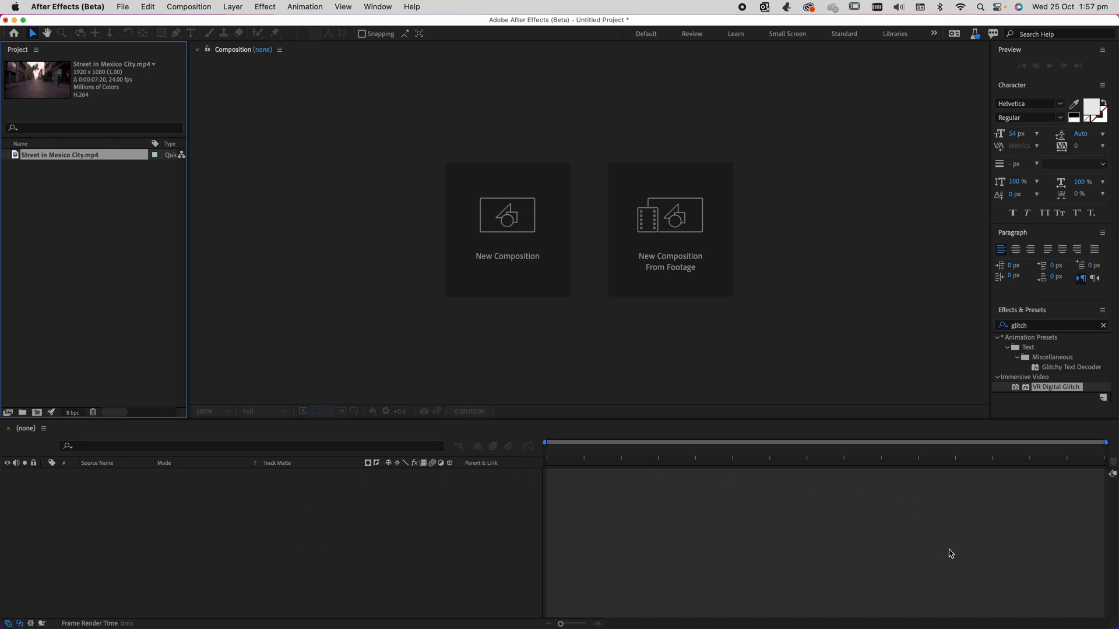
drag(117, 156, 166, 513)
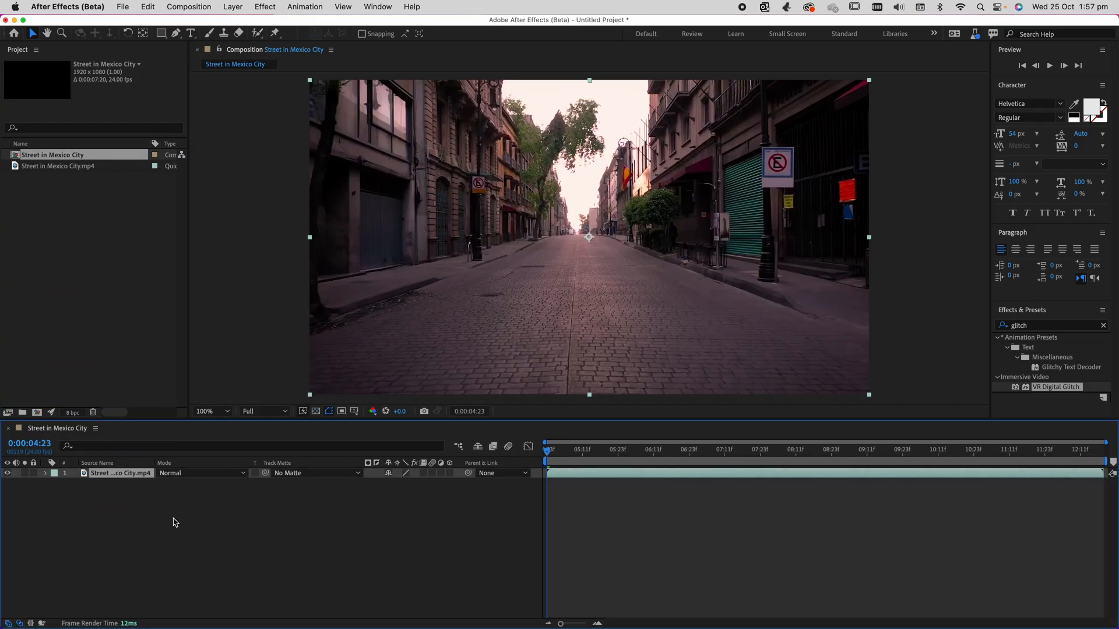
drag(559, 451, 516, 466)
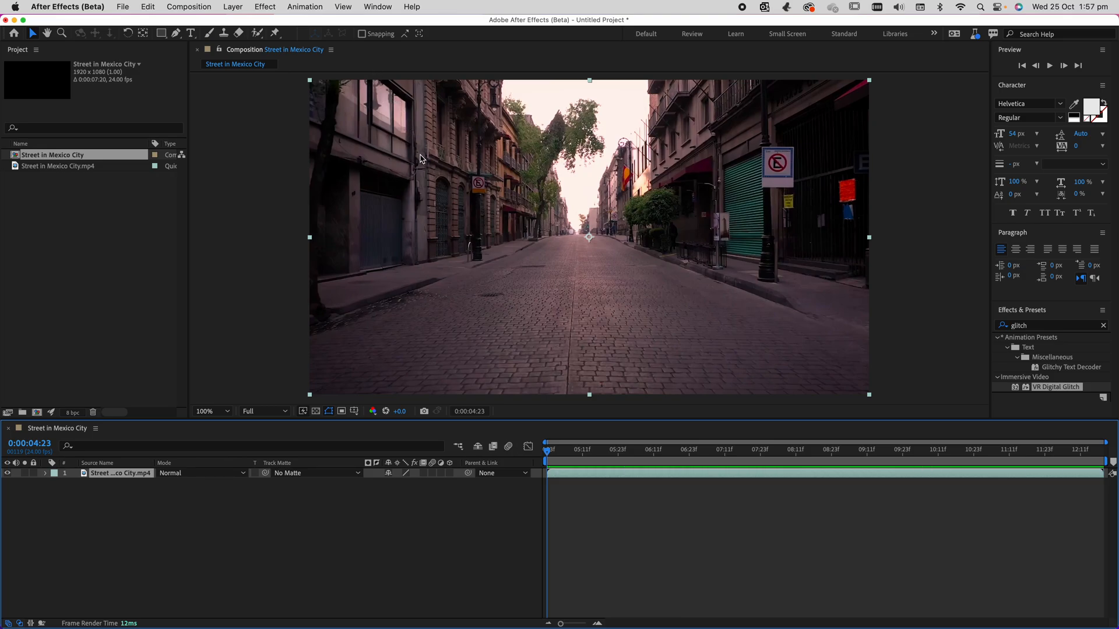
right_click(421, 159)
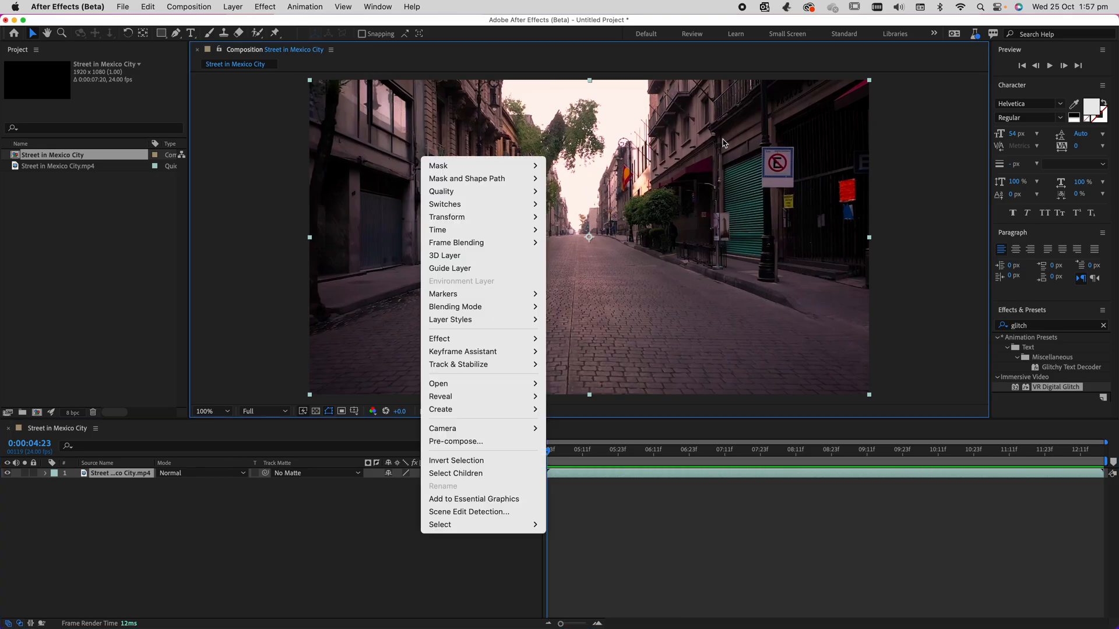
mouse_move(474, 363)
click(451, 22)
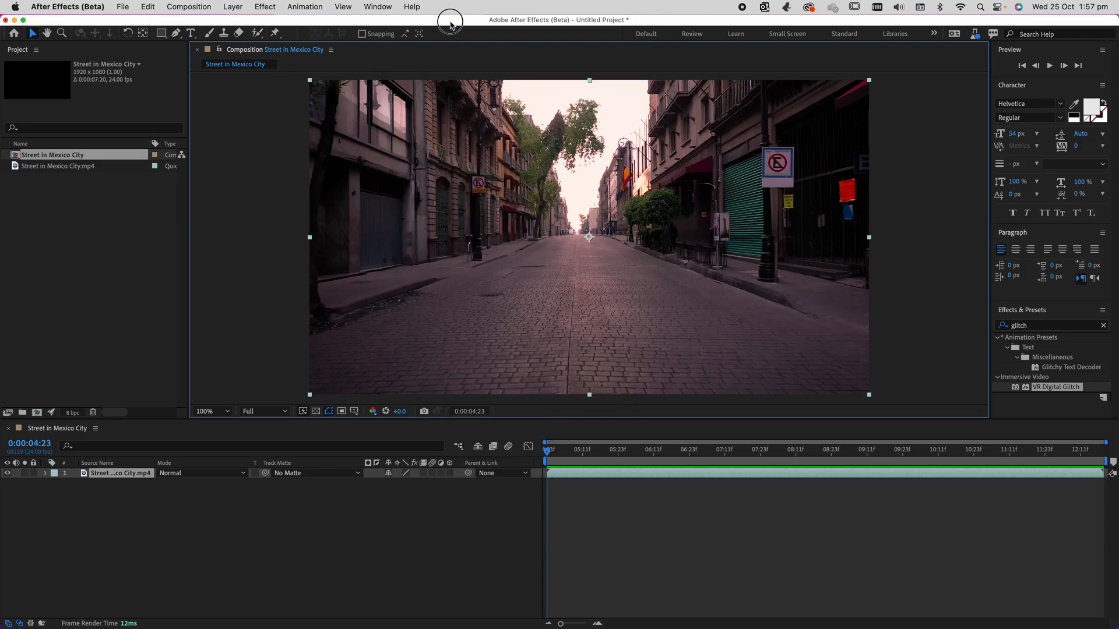
Show the Tracker panel in the workspace and close the Paragraph panel to make room for it.
click(378, 7)
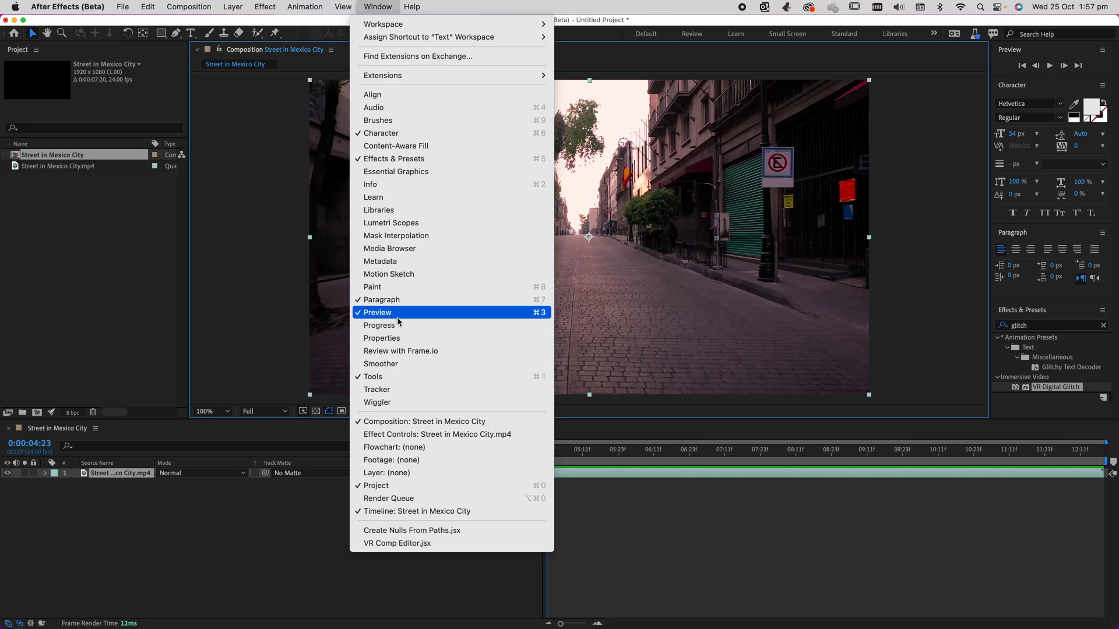
click(378, 390)
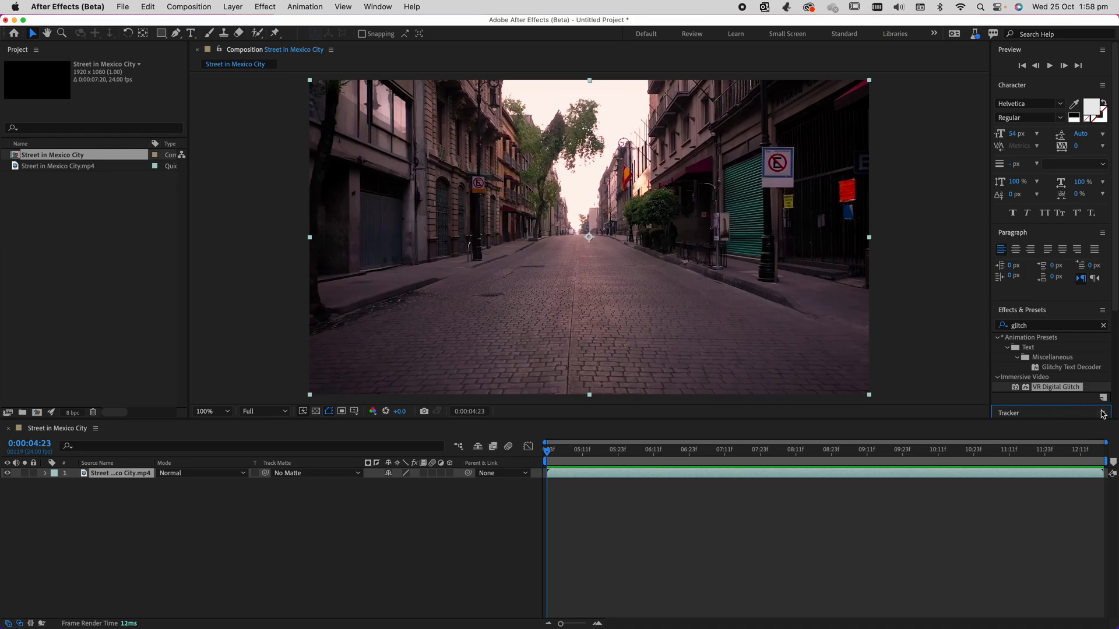
click(1101, 233)
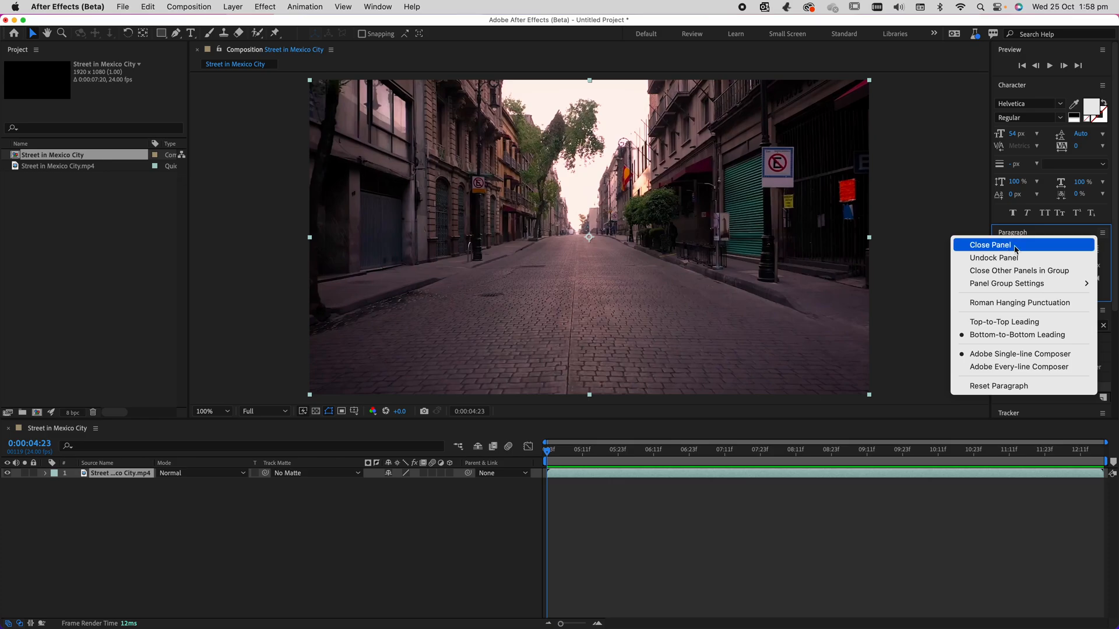
click(991, 245)
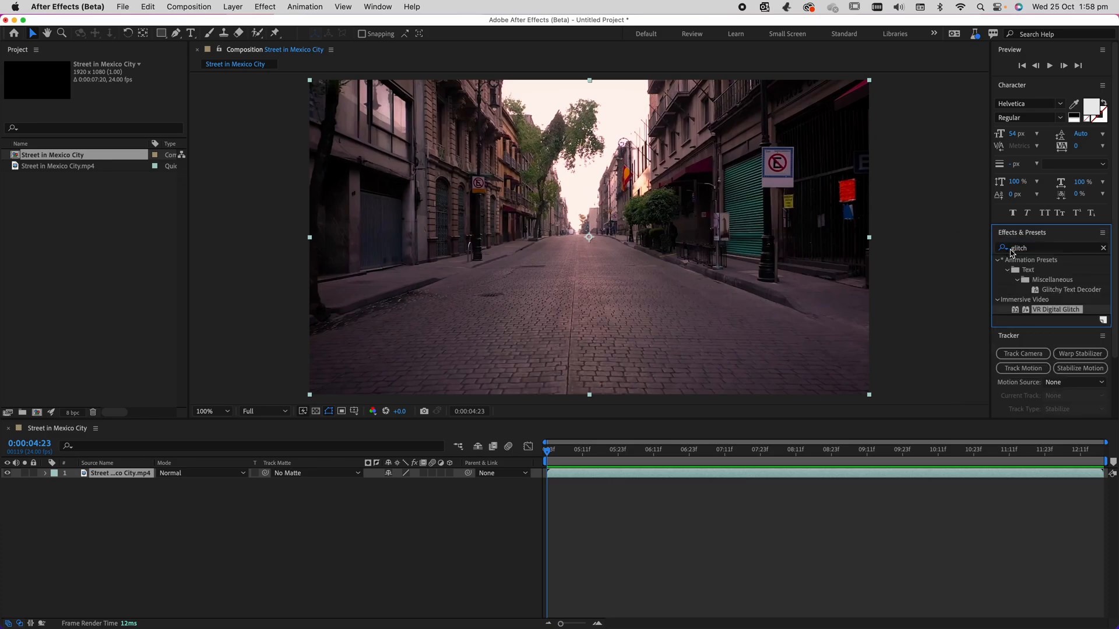
Hide the Tools bar from the workspace.
click(375, 7)
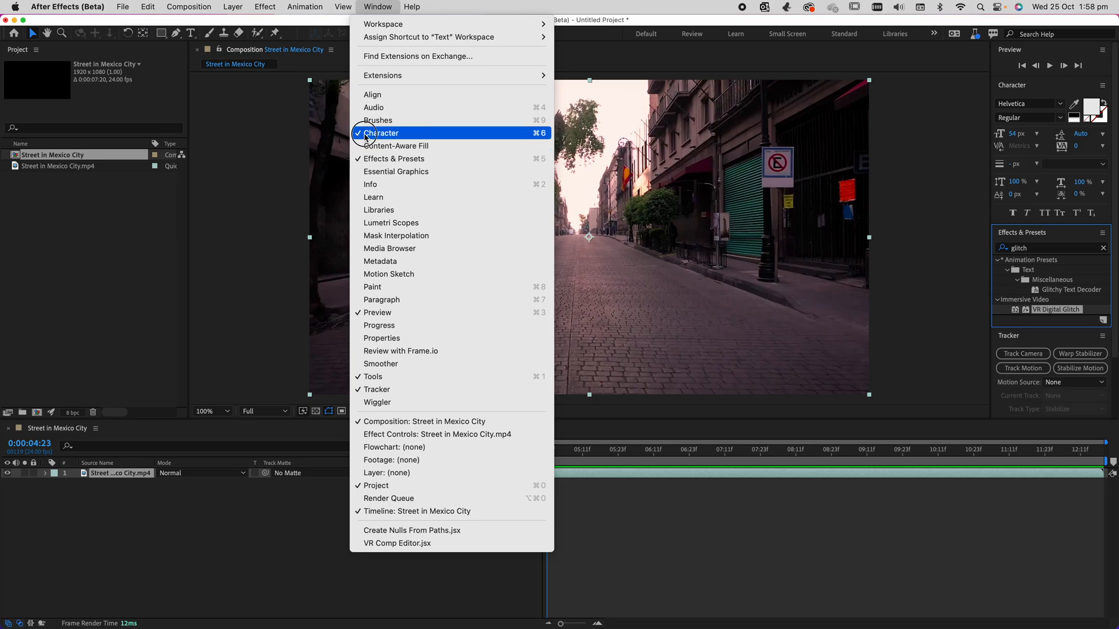
click(363, 134)
click(378, 7)
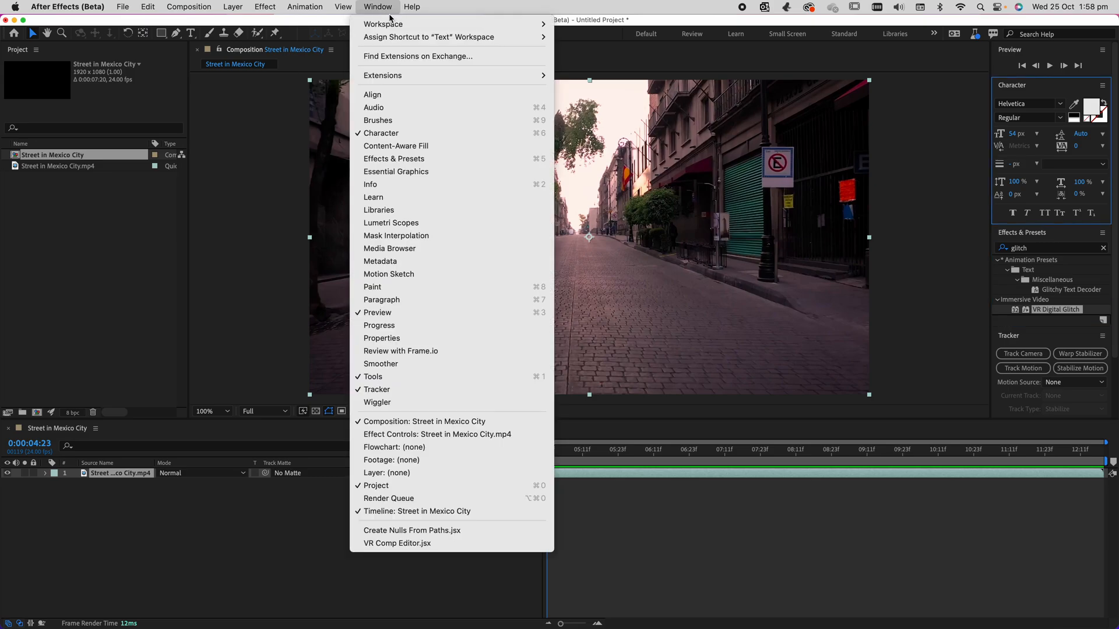
click(415, 312)
click(385, 8)
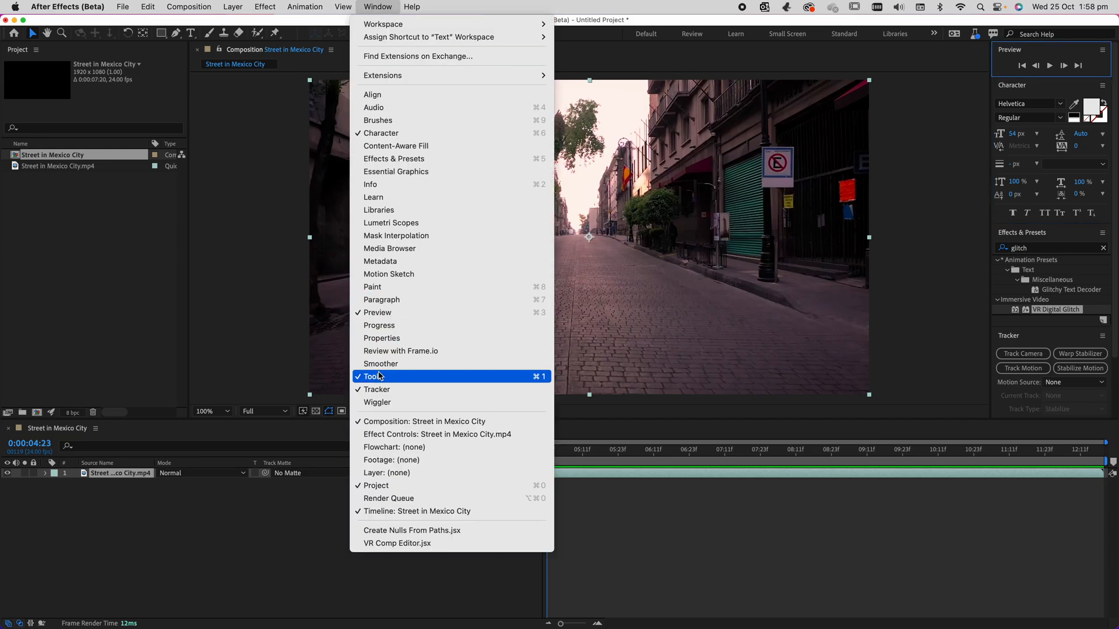
click(381, 377)
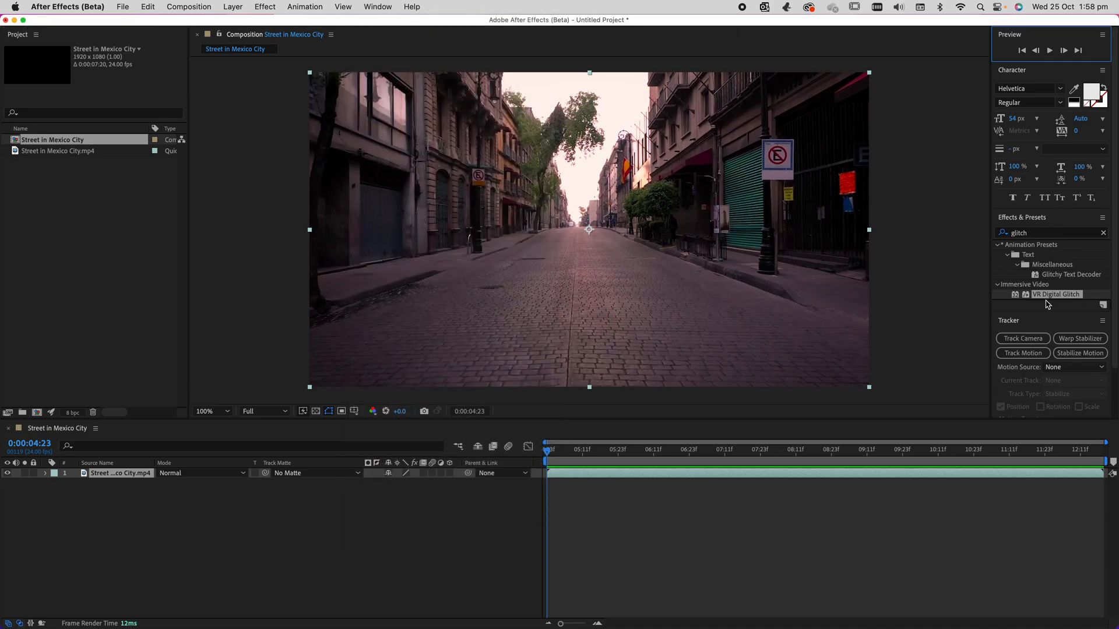
Collapse the Effects & Presets and Character panels and run Track Camera on the street clip.
click(1049, 317)
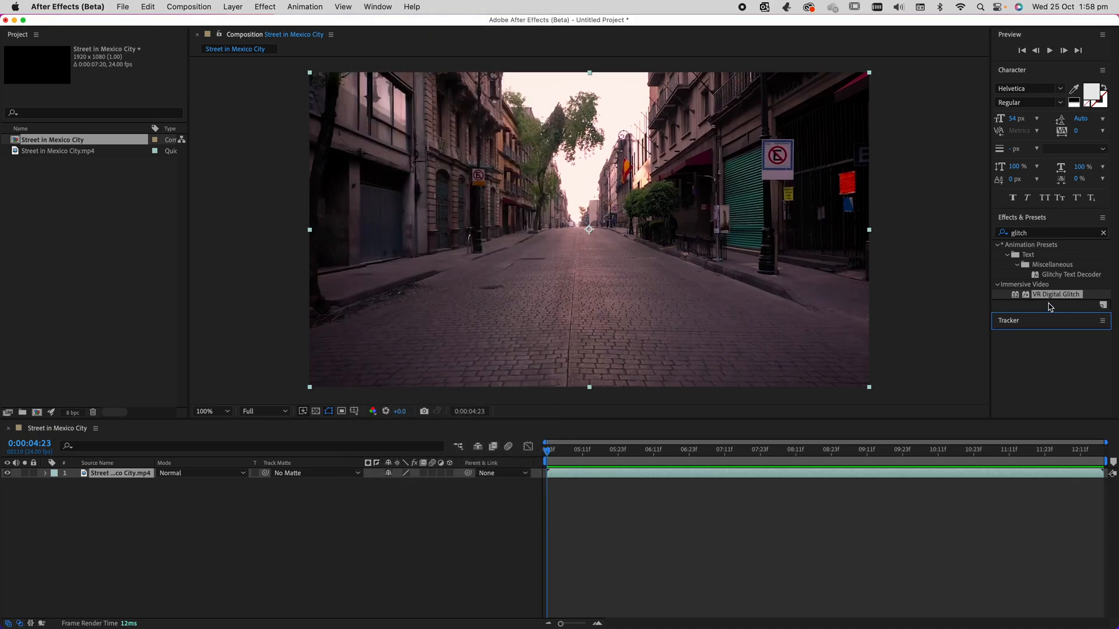
click(1044, 321)
click(1028, 220)
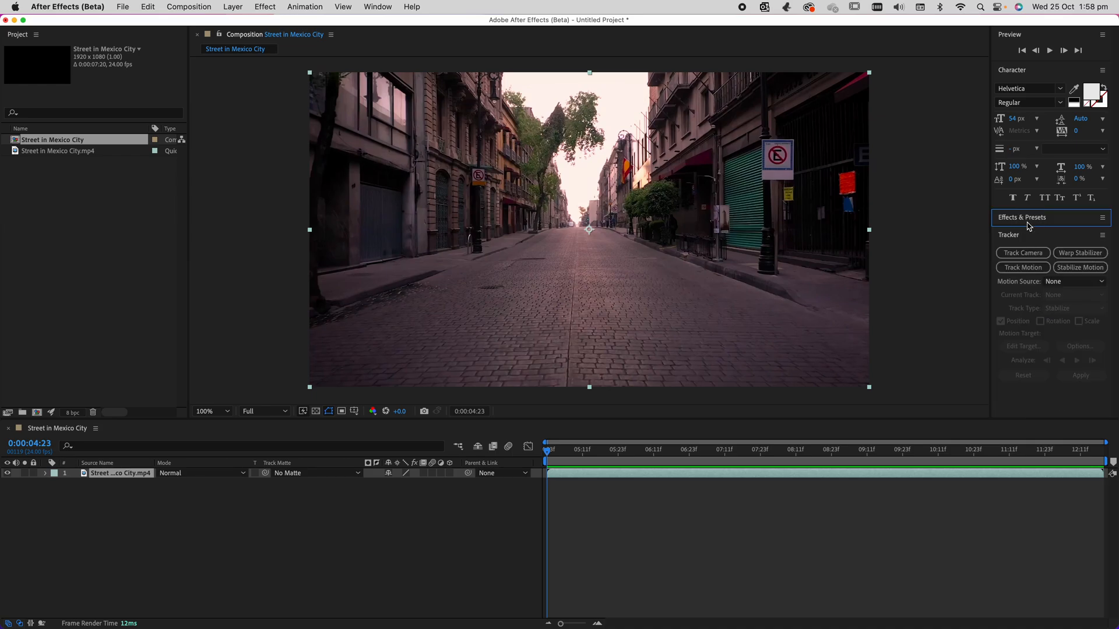
click(1010, 69)
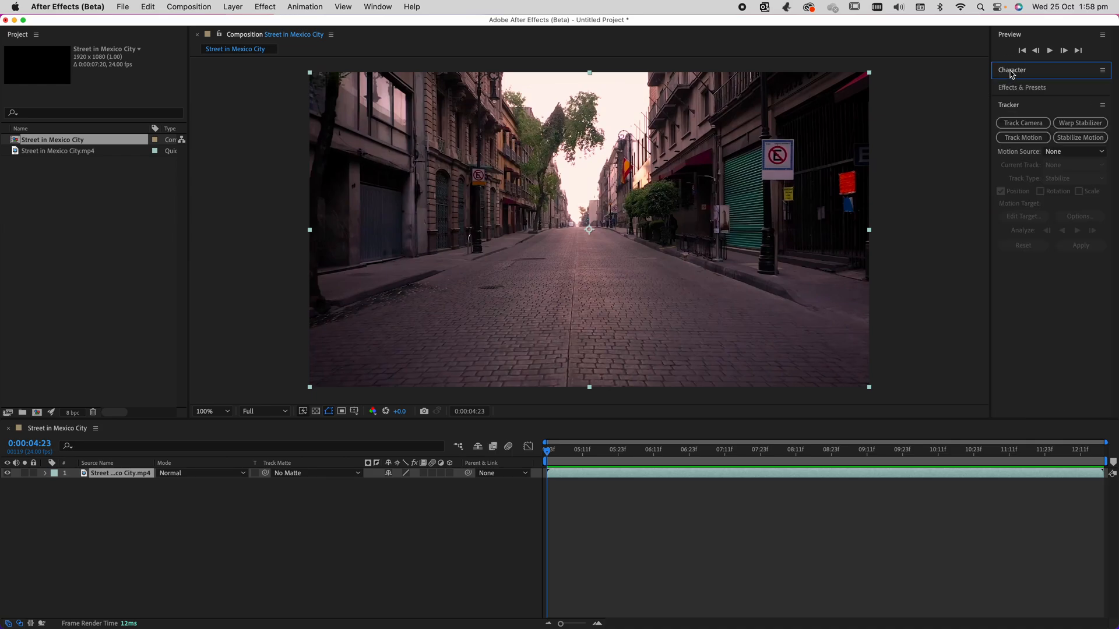
click(1017, 125)
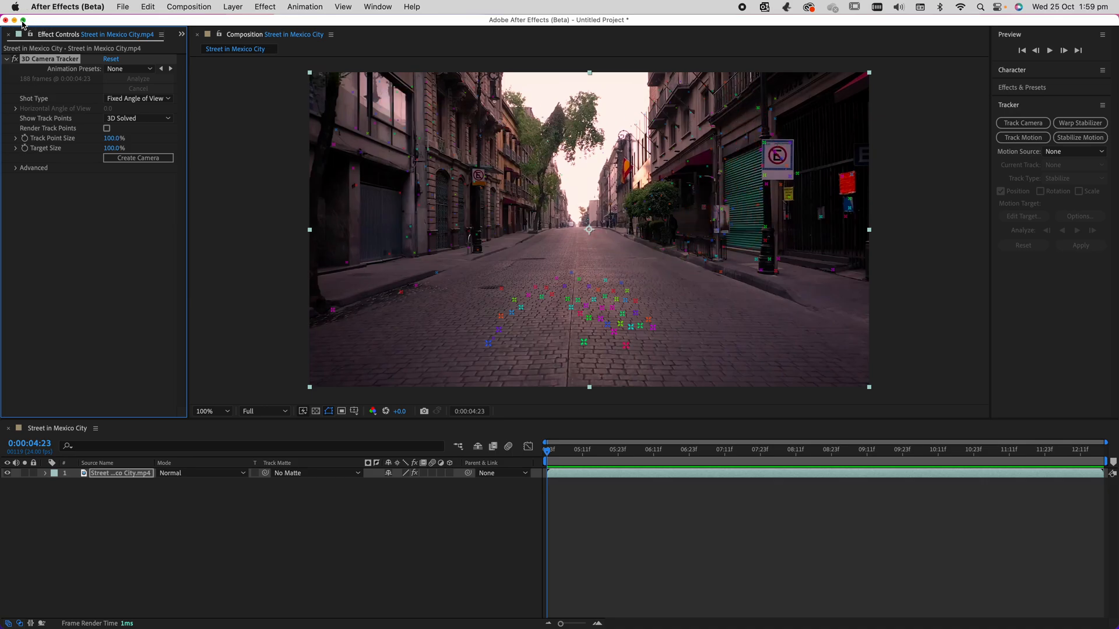
Restore the Tools bar and activate the Selection tool.
click(375, 6)
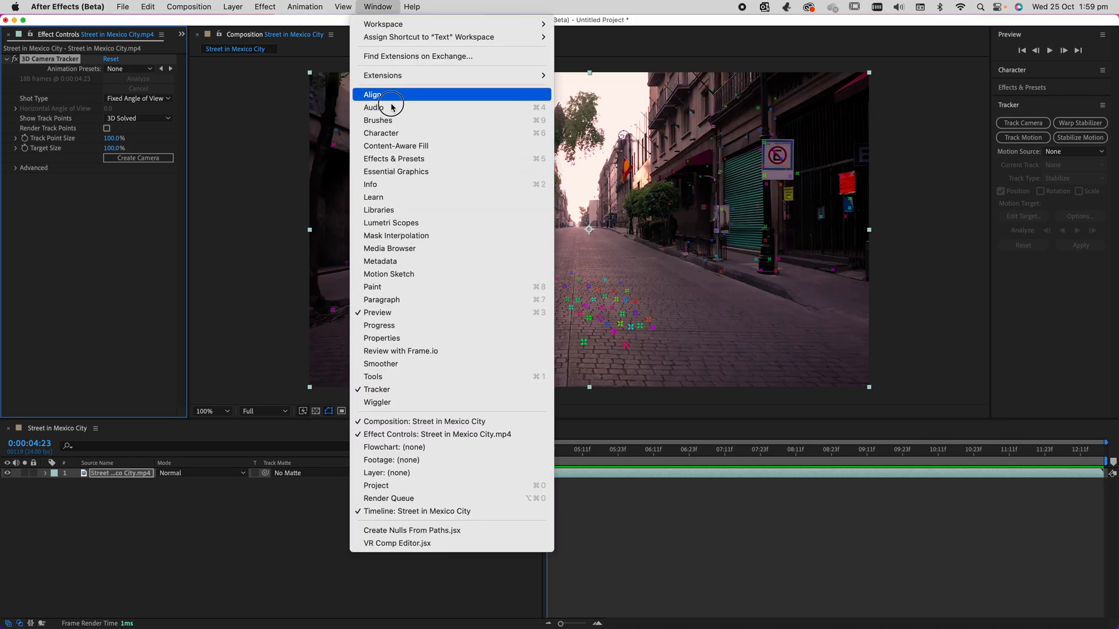
click(385, 376)
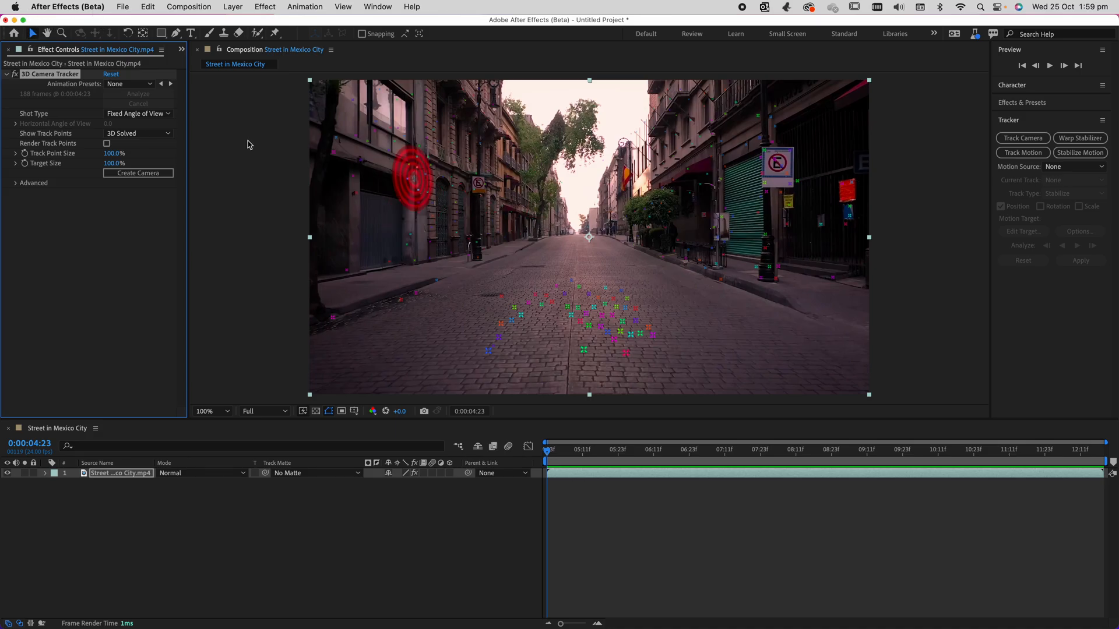
click(32, 34)
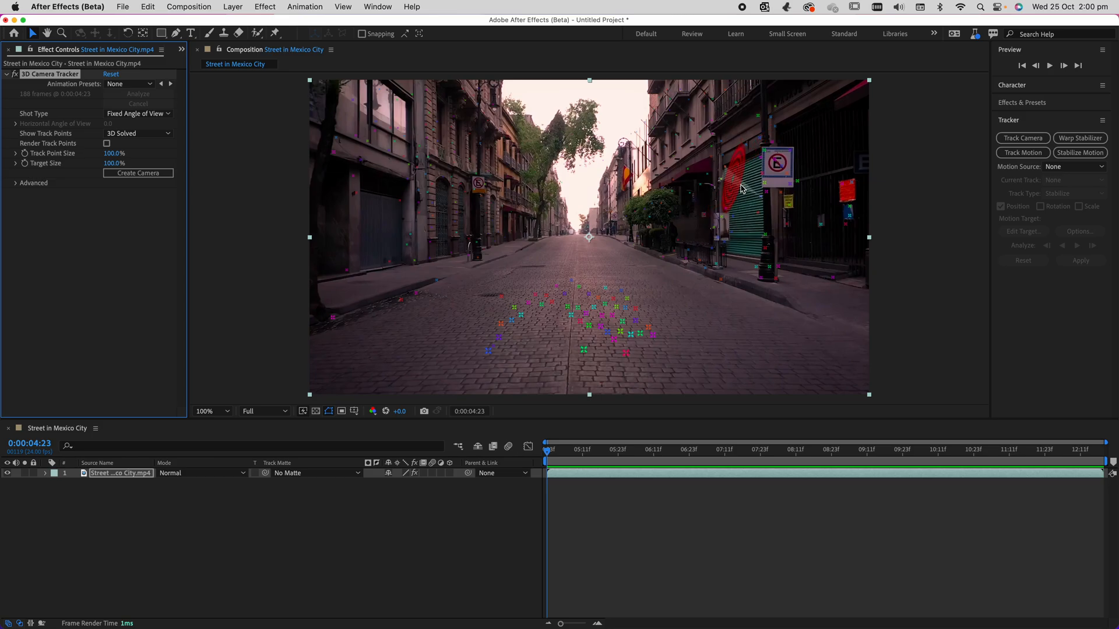
Try to select track points around the top of the green roller door at the start of the clip.
key(period)
key(period)
key(period)
key(period)
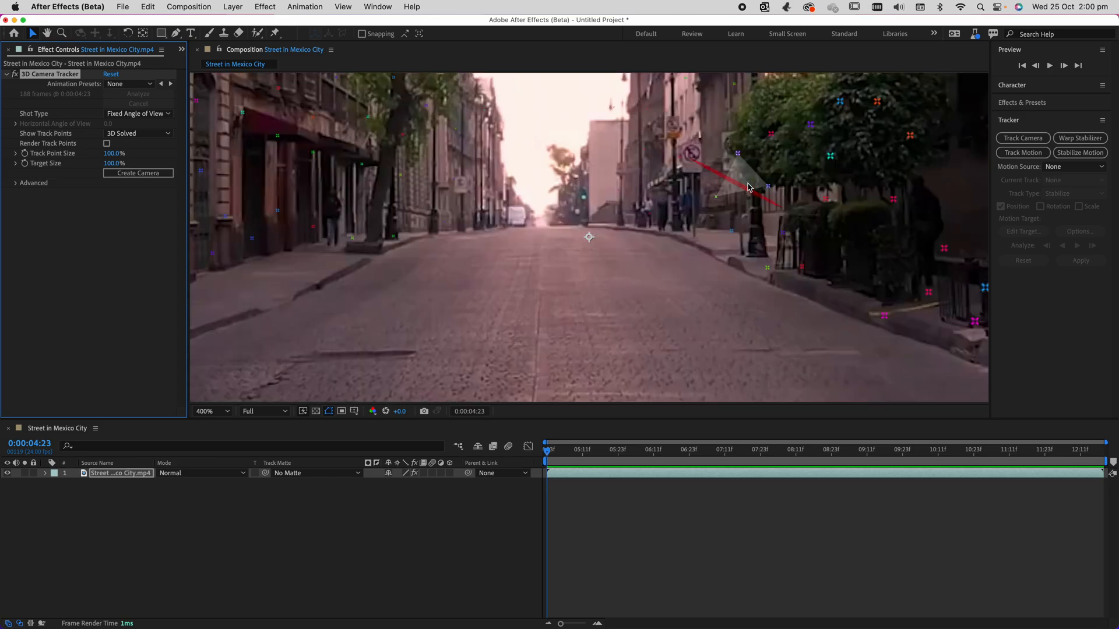
key(comma)
key(space)
drag(748, 187, 466, 253)
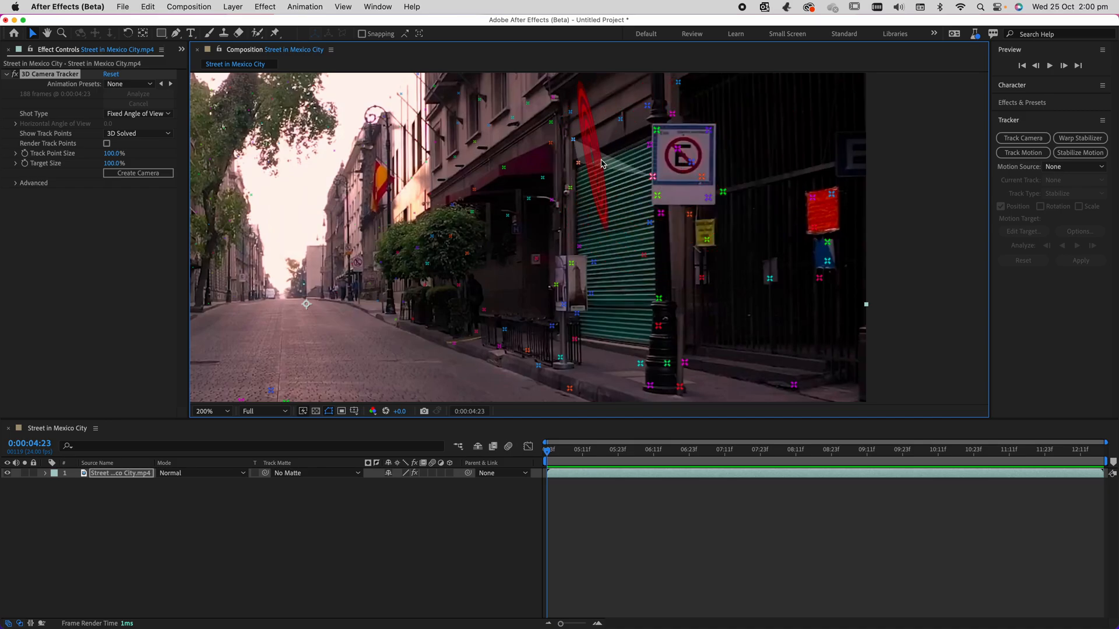
click(600, 162)
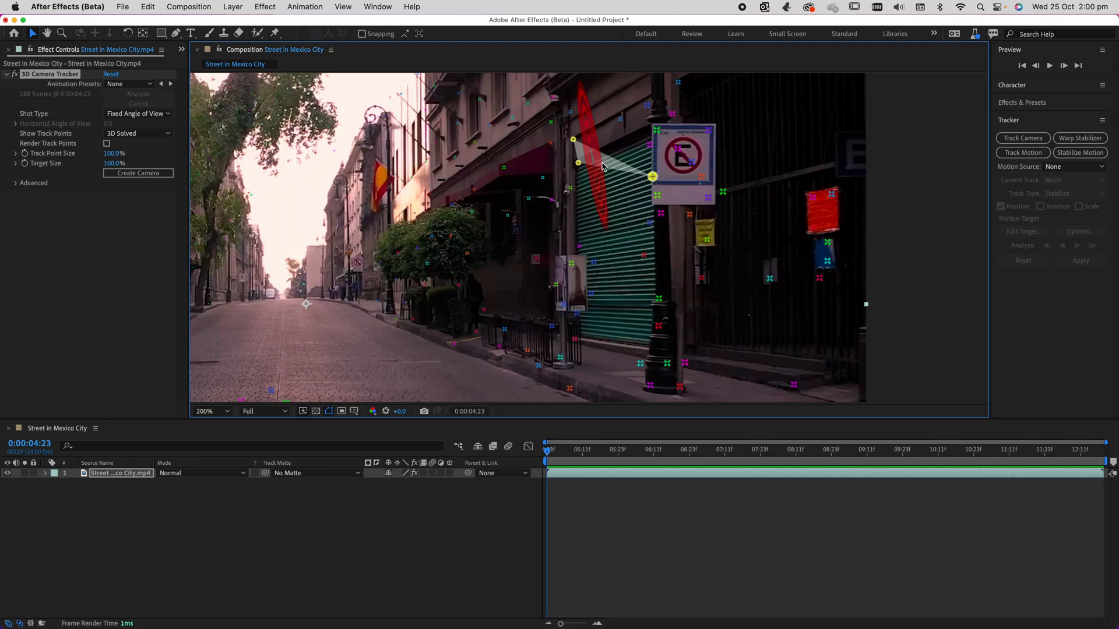
shift+click(650, 145)
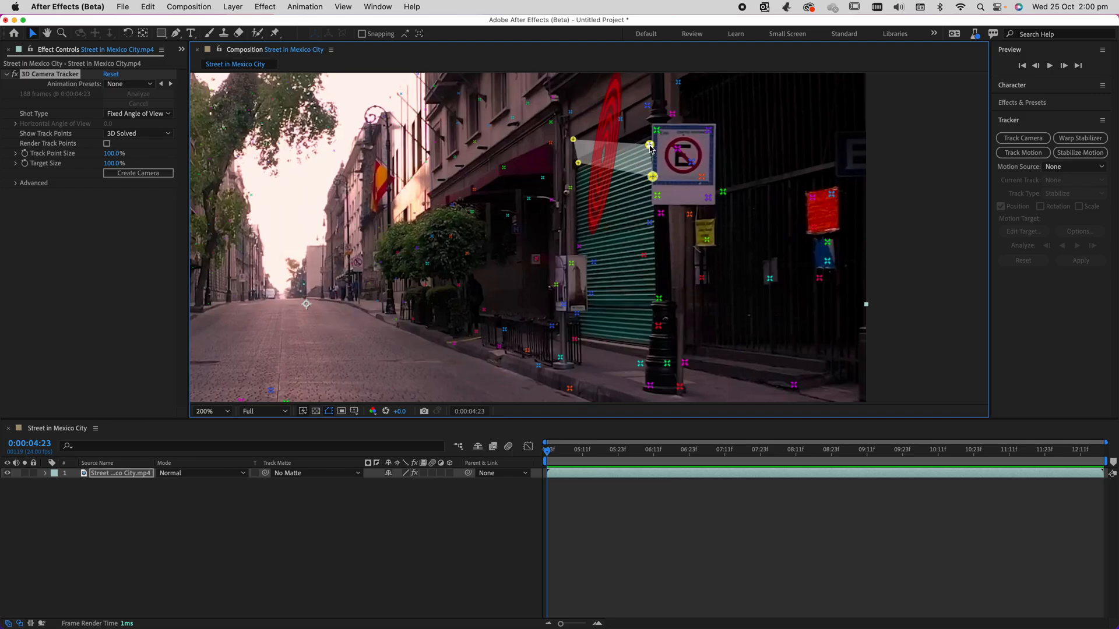
shift+click(657, 130)
shift+click(647, 105)
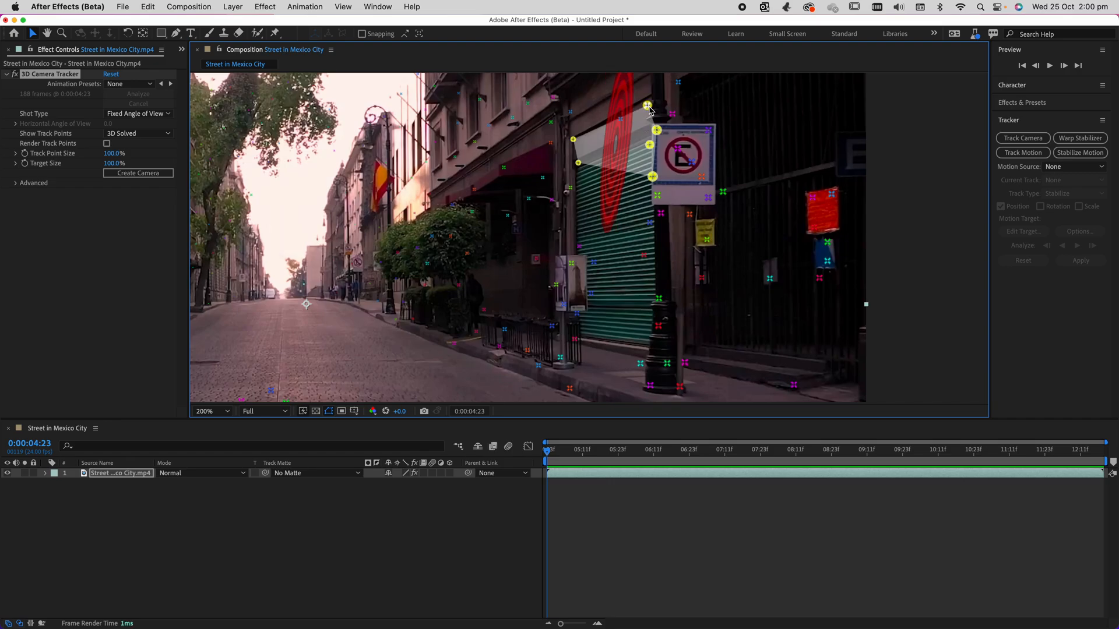
click(569, 191)
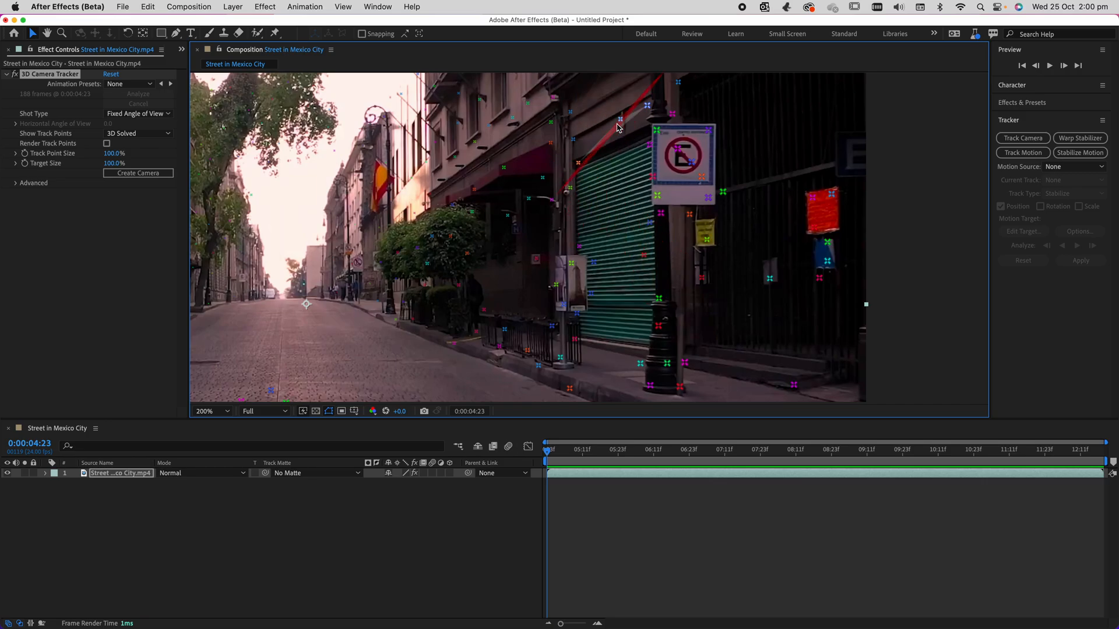
click(609, 214)
At 0:00:06:03, select the track points along the top of the roller door and create a solid and camera from them.
drag(586, 447, 629, 446)
scroll(635, 318, down, 2)
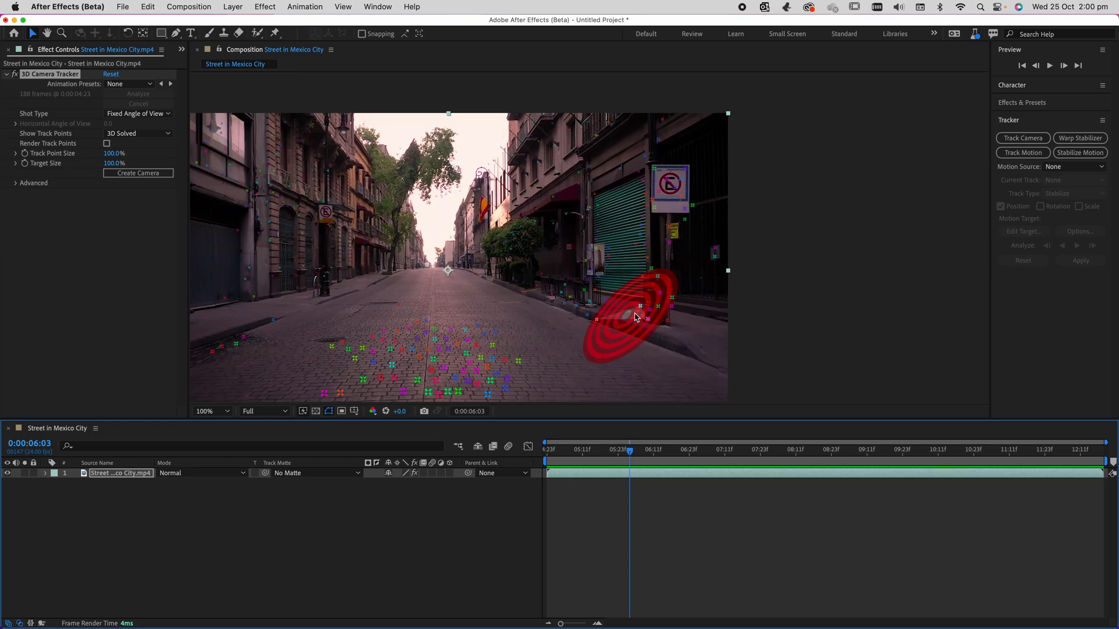
click(624, 198)
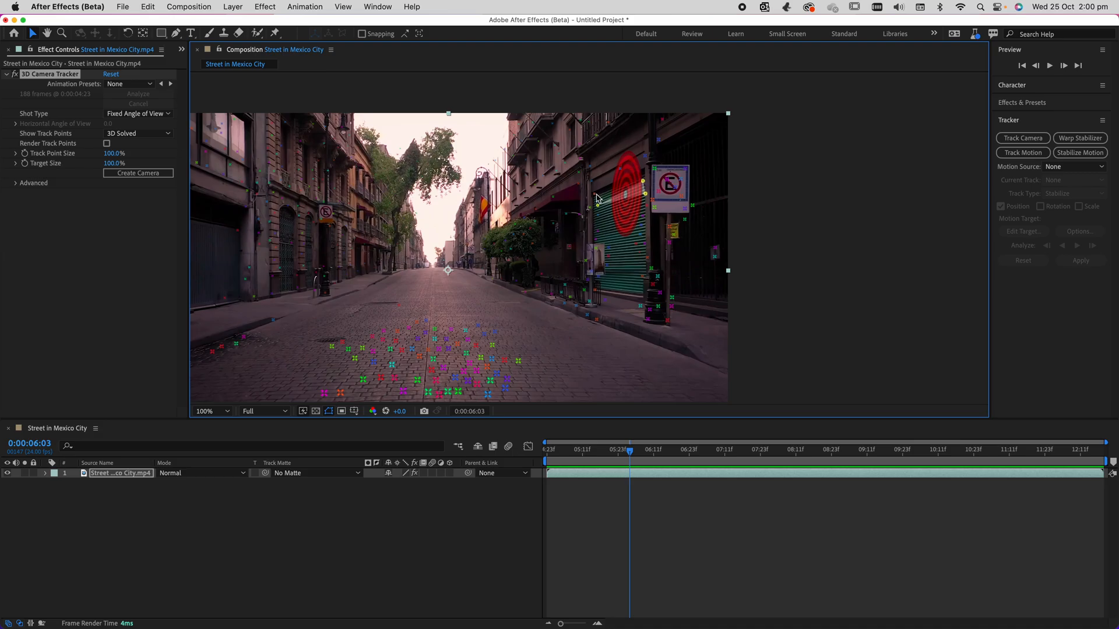
right_click(630, 201)
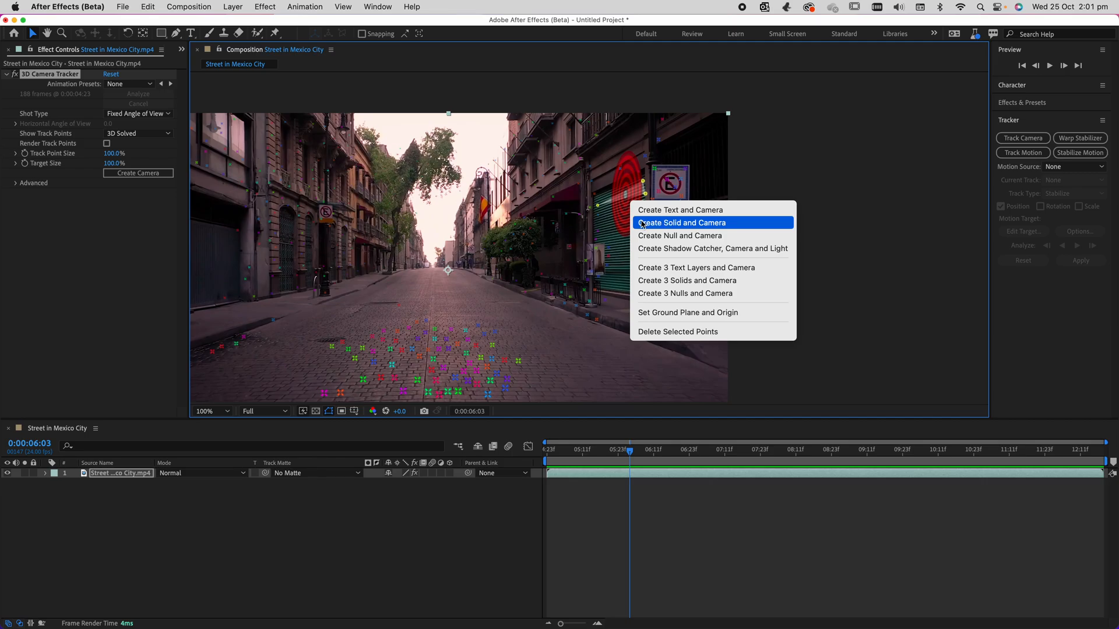
click(676, 224)
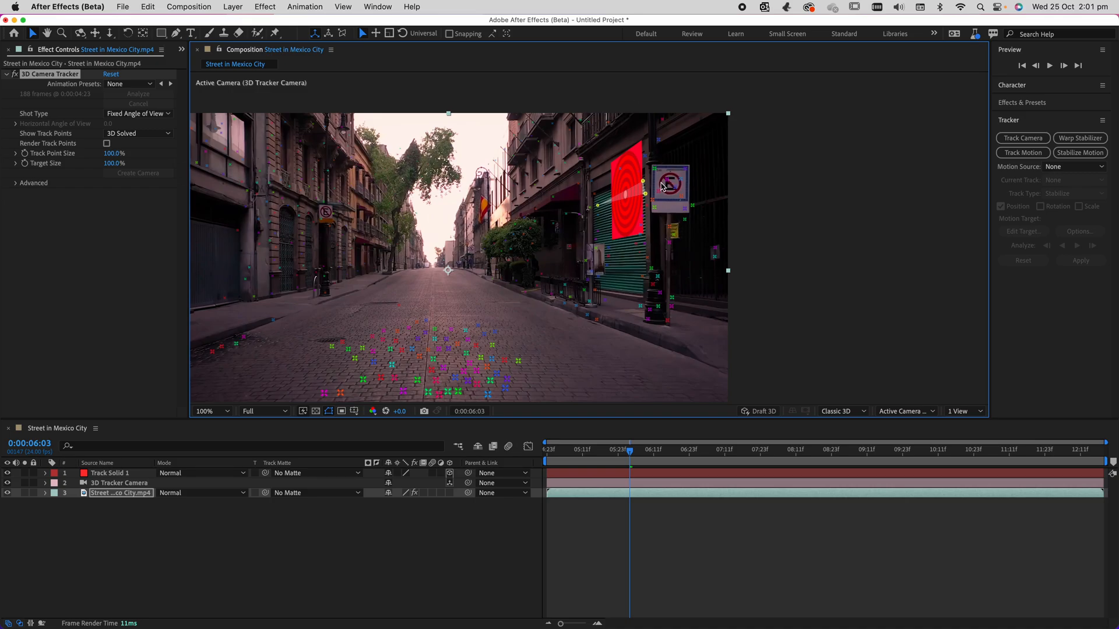
View the Track Solid 1 layer on its own, and return to the Street in Mexico City composition.
double_click(84, 473)
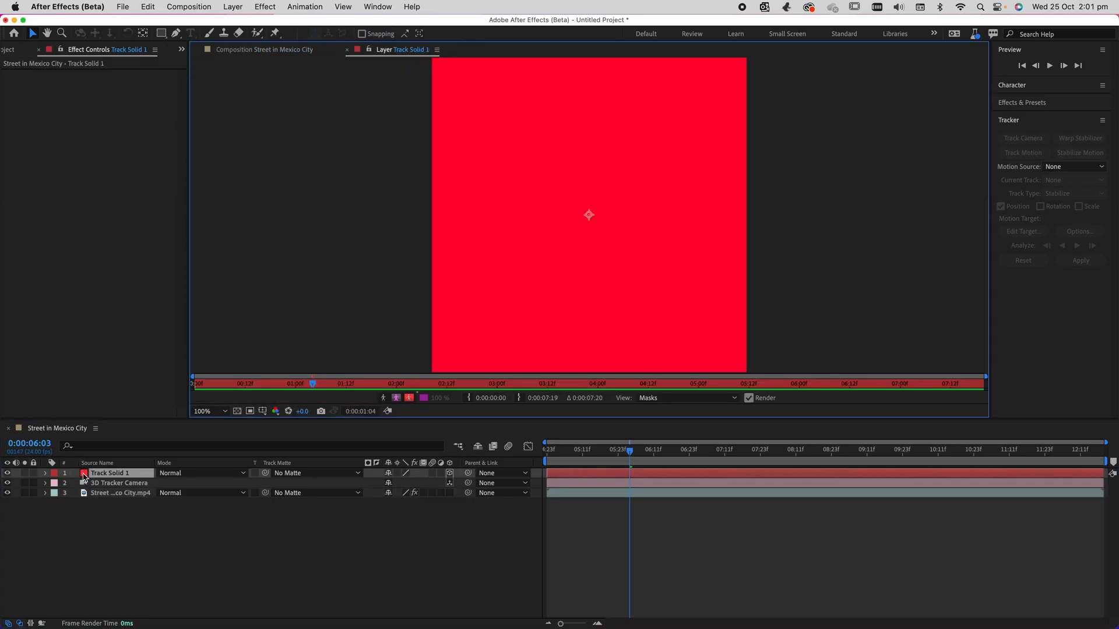
click(347, 50)
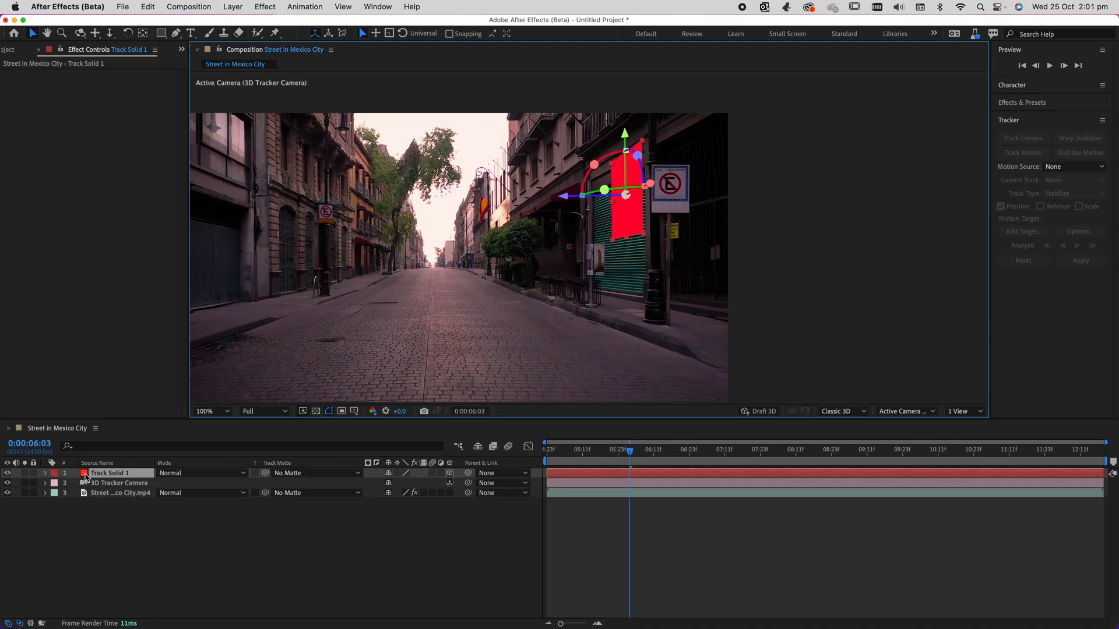
click(85, 475)
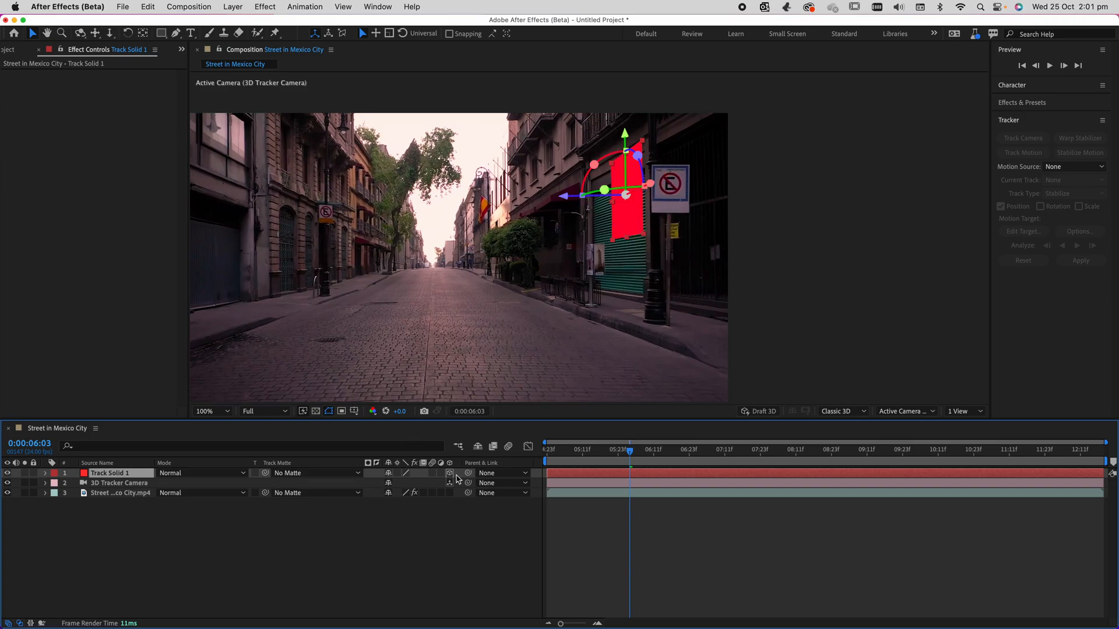
Hide the timeline's Mode and Track Matte columns and move the current time back to 0:00:04:23.
click(19, 624)
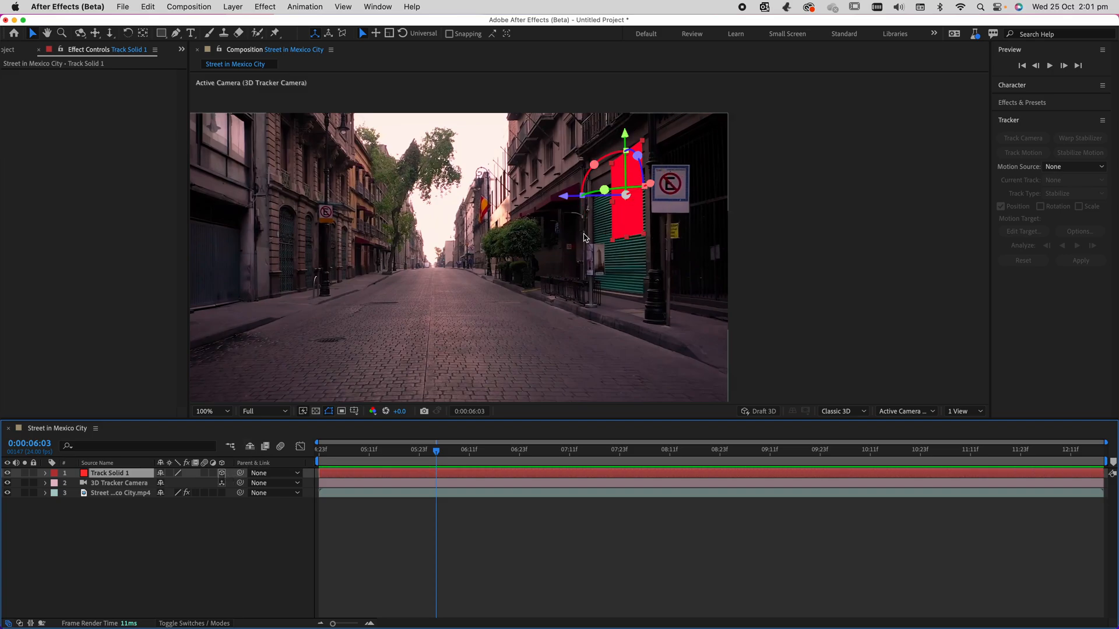
drag(438, 454, 320, 475)
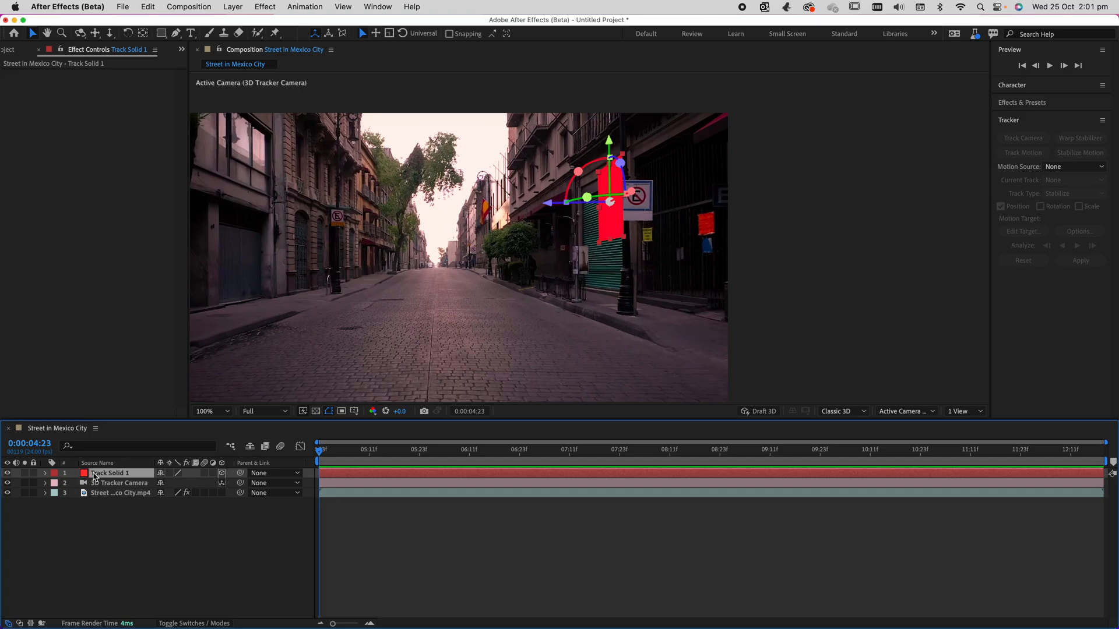
Pre-compose Track Solid 1 as "roller door track", leaving all attributes in Street in Mexico City.
right_click(101, 476)
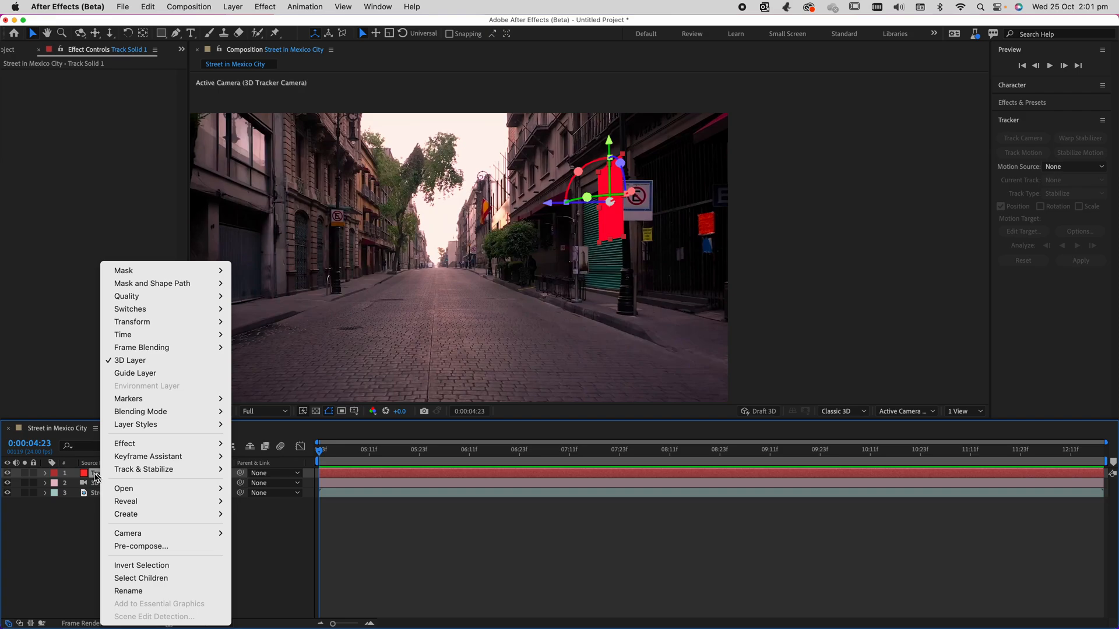
click(98, 475)
right_click(113, 476)
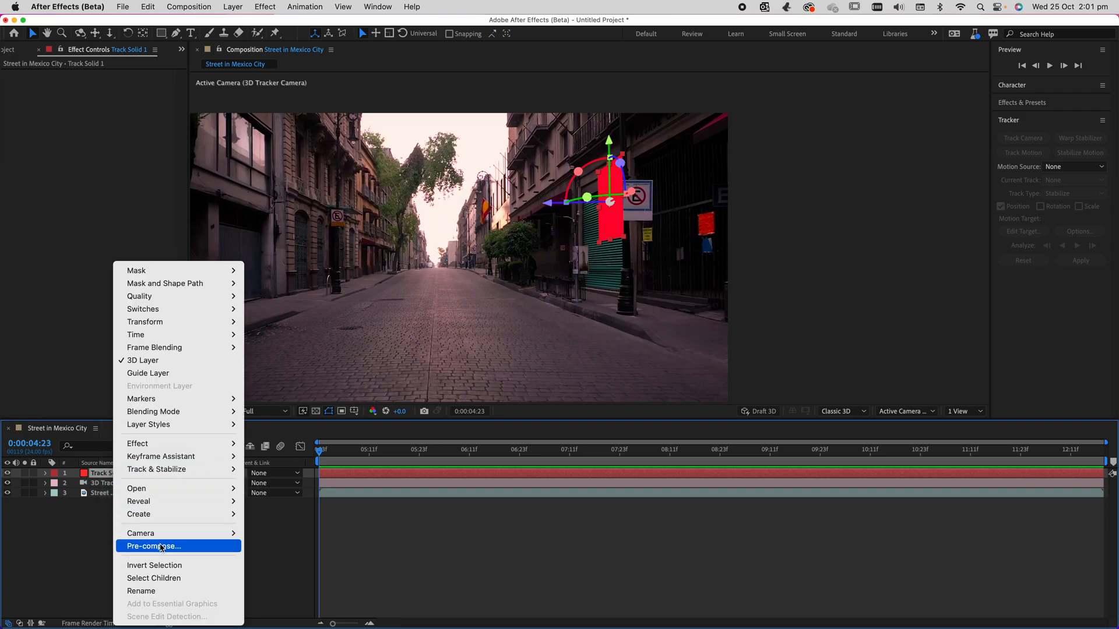
click(162, 548)
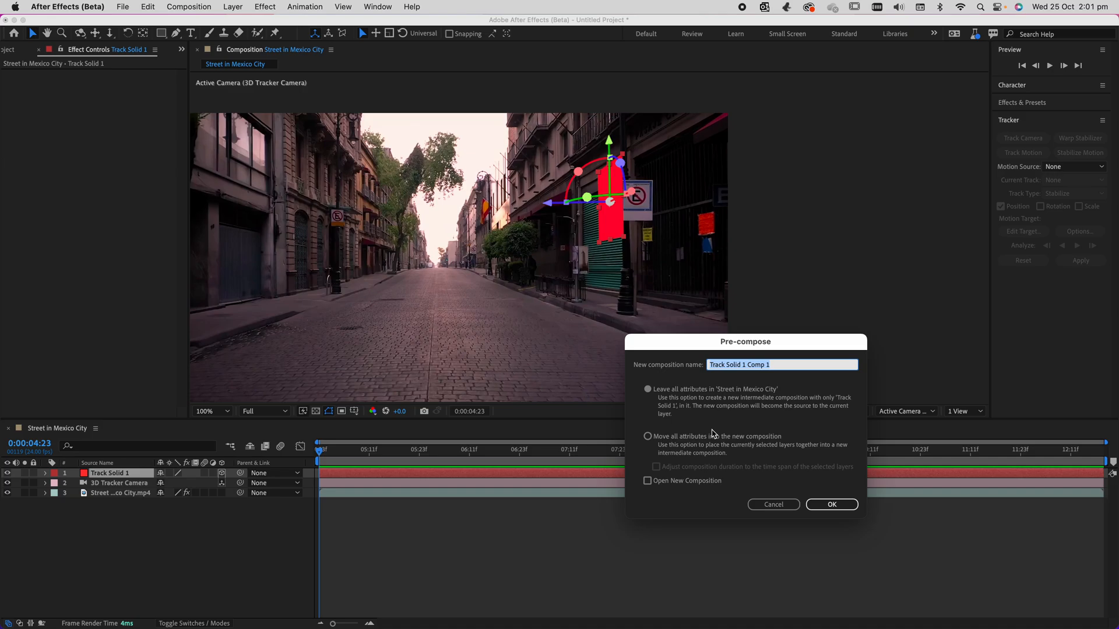
text(ro)
key(Return)
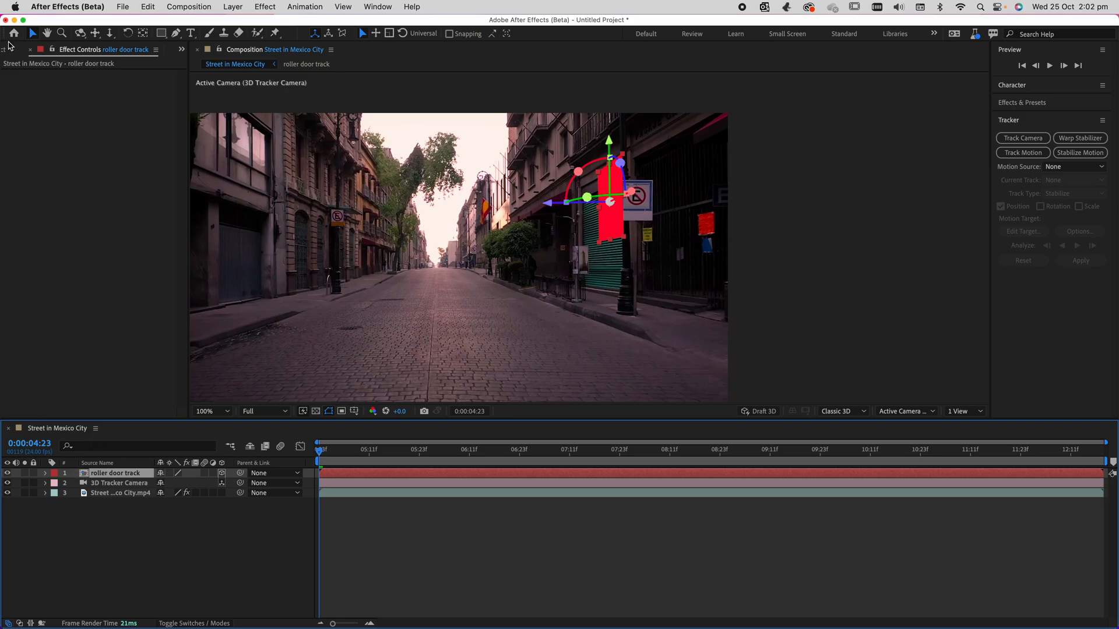
Show the project's items and open the roller door track composition for editing.
click(4, 50)
click(51, 156)
click(36, 178)
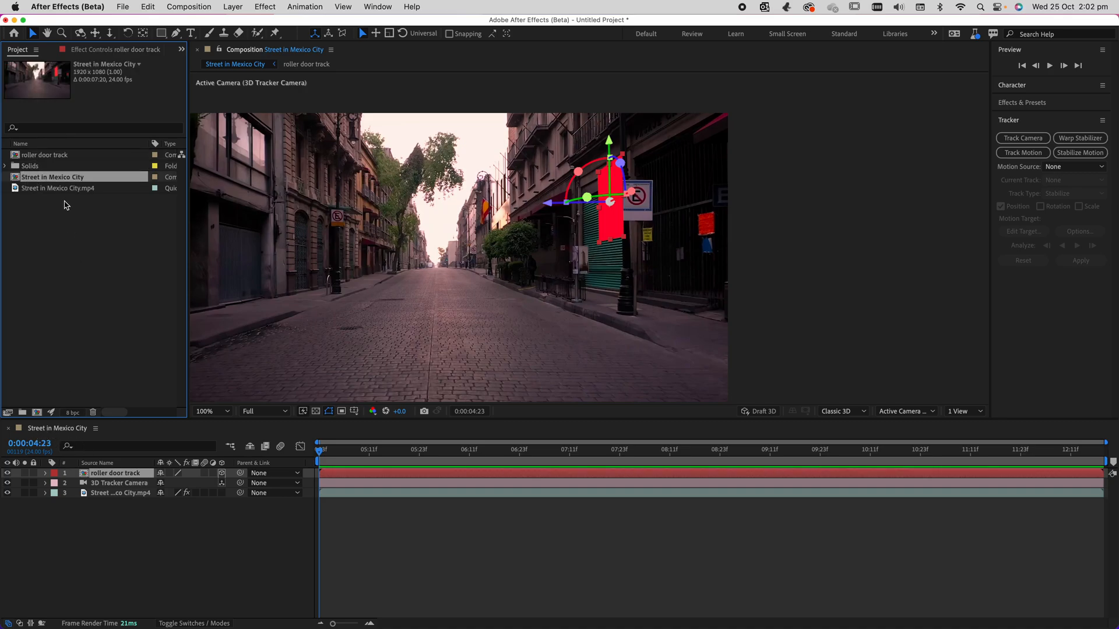
click(43, 156)
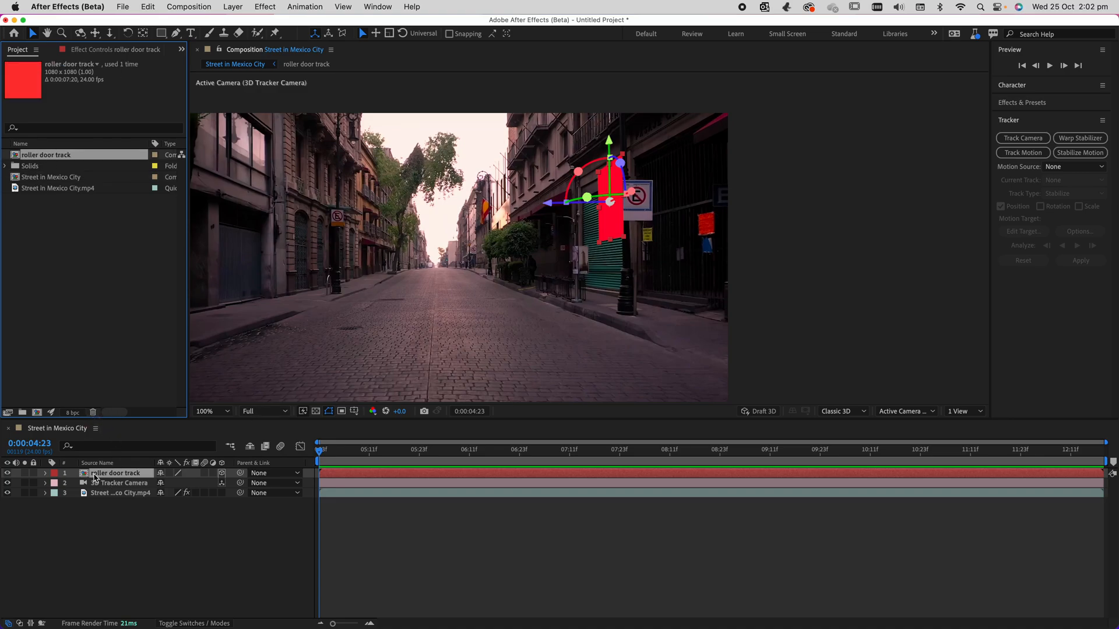
double_click(96, 475)
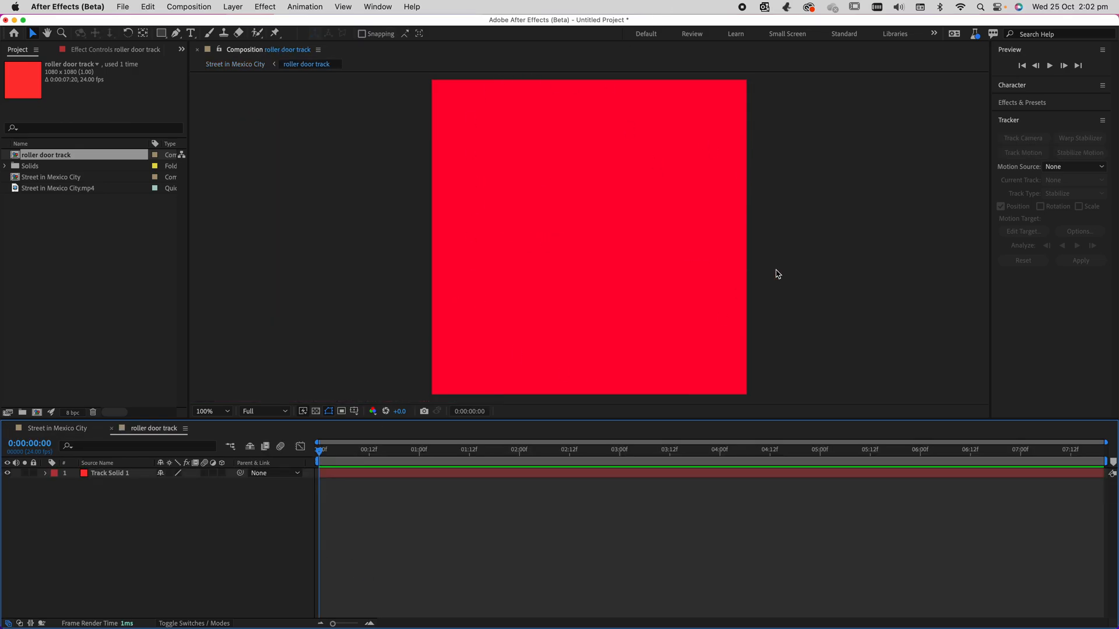
Switch to Finder, preview retro.png in the session folder, and add it to the roller door track composition.
key(ctrl+Up)
click(849, 208)
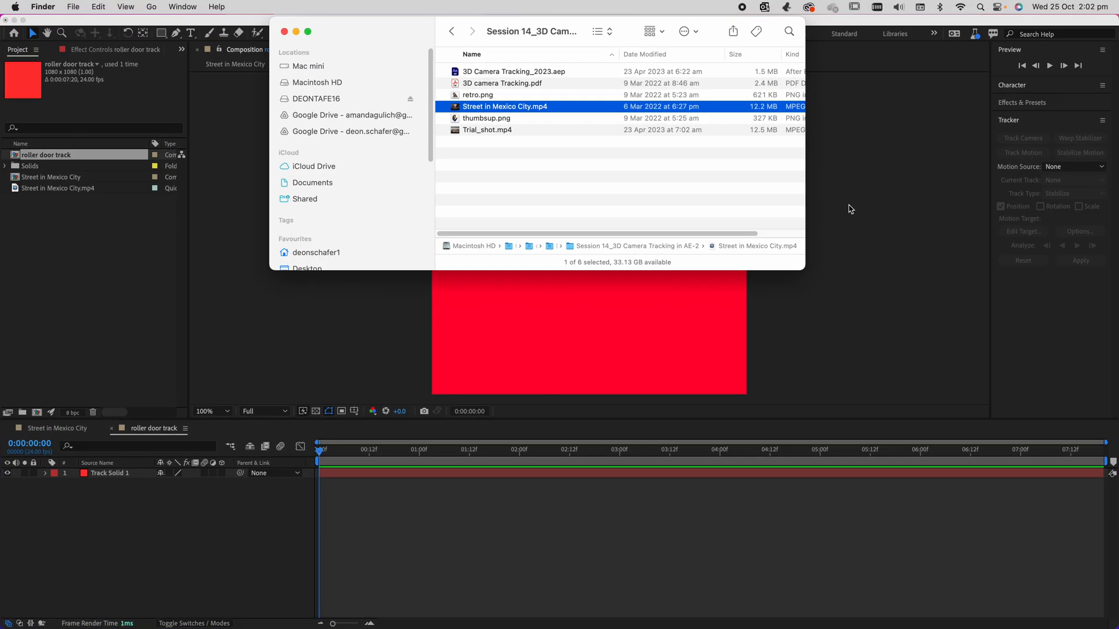
click(586, 168)
click(496, 131)
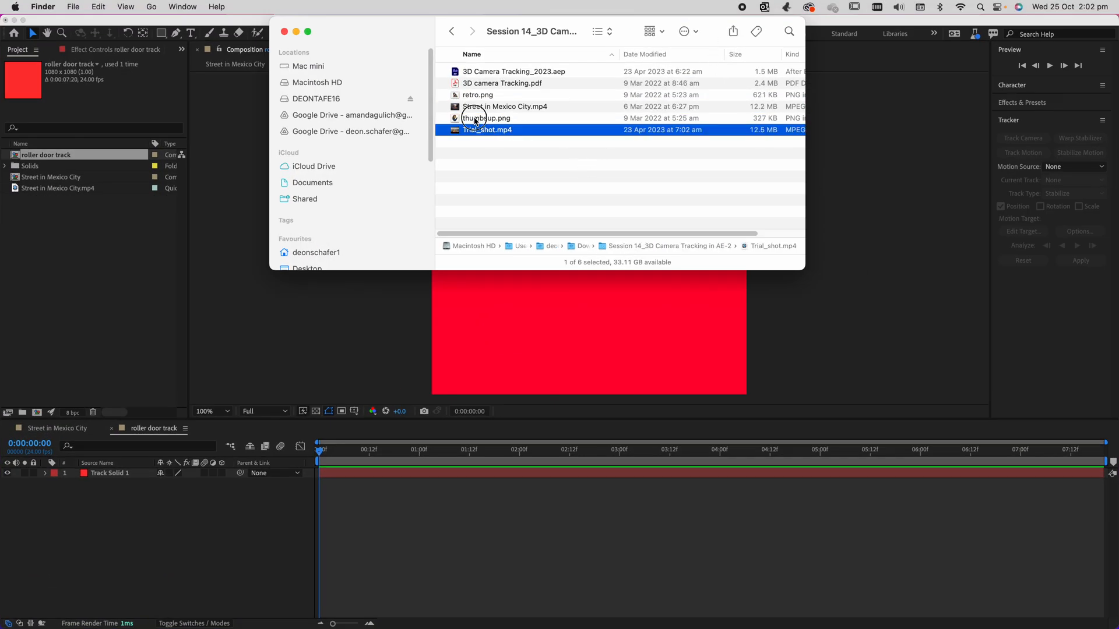
key(Up)
click(471, 95)
key(space)
key(space)
drag(479, 96, 584, 331)
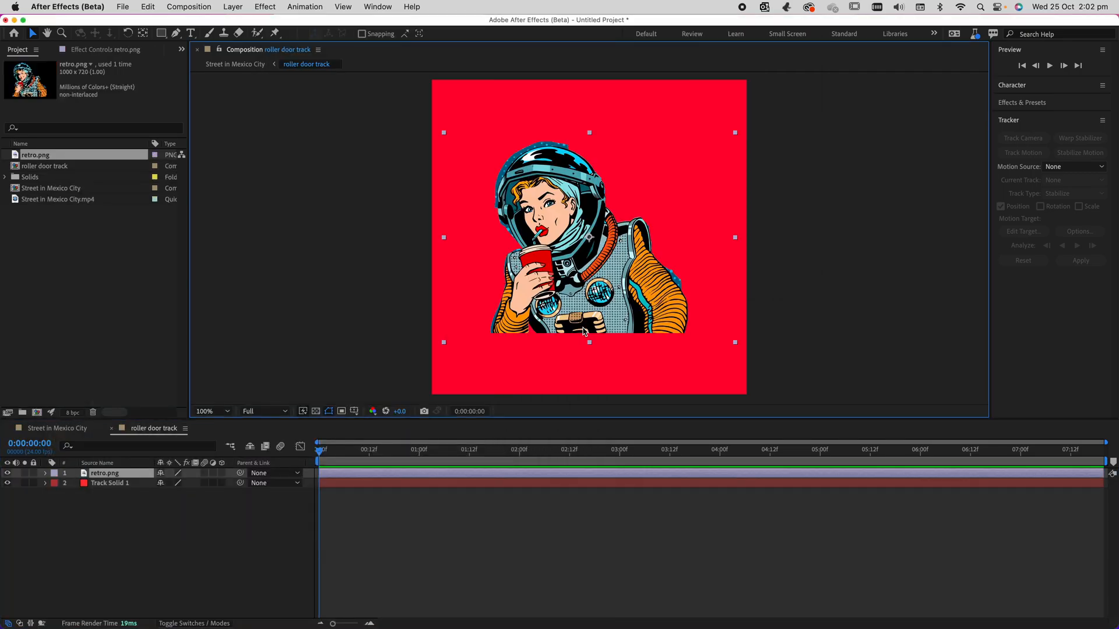
Enlarge the retro.png artwork slightly and position it against the lower edge of the red square.
drag(542, 287, 586, 296)
drag(491, 351, 473, 361)
drag(658, 337, 573, 366)
key(super+z)
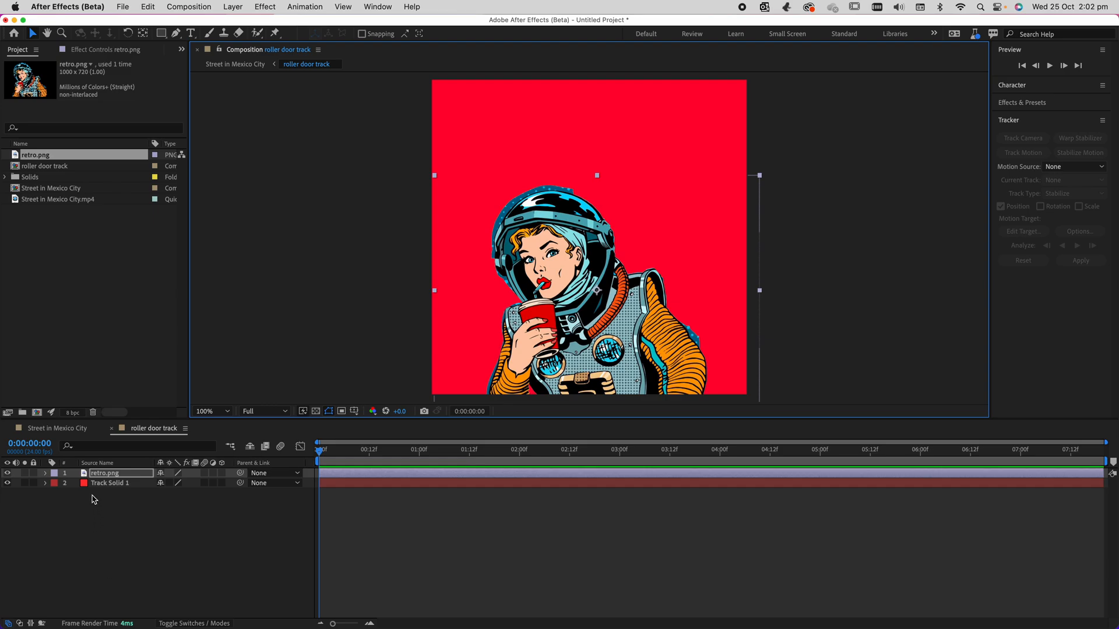
Hide the Track Solid 1 layer and preview the tracked artwork in the Street in Mexico City composition up to 0:00:07:10.
click(93, 483)
click(7, 483)
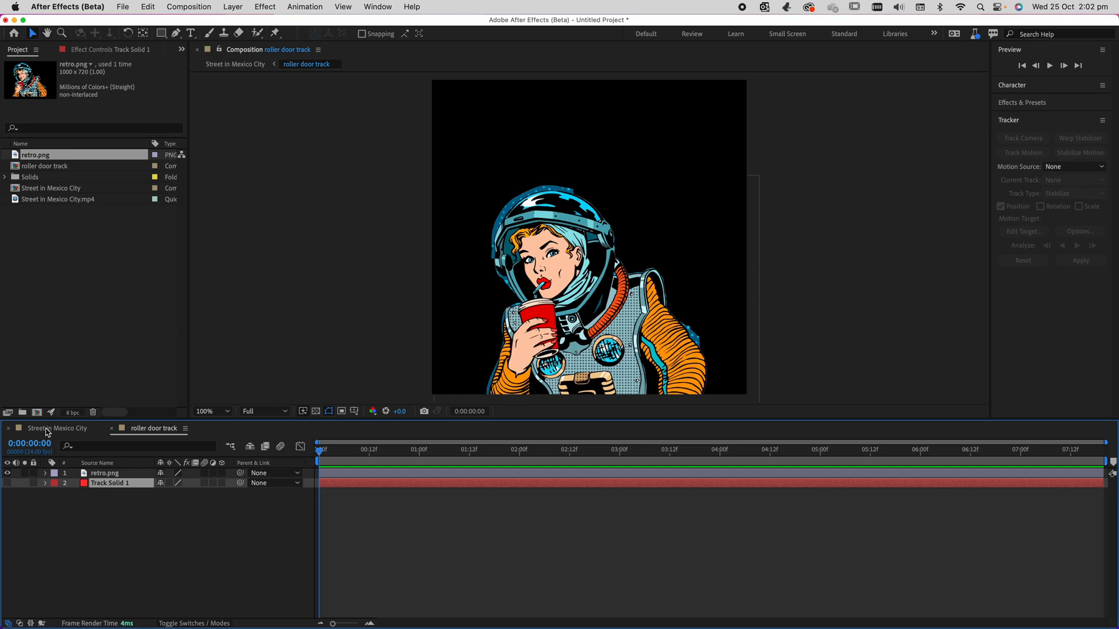
click(48, 431)
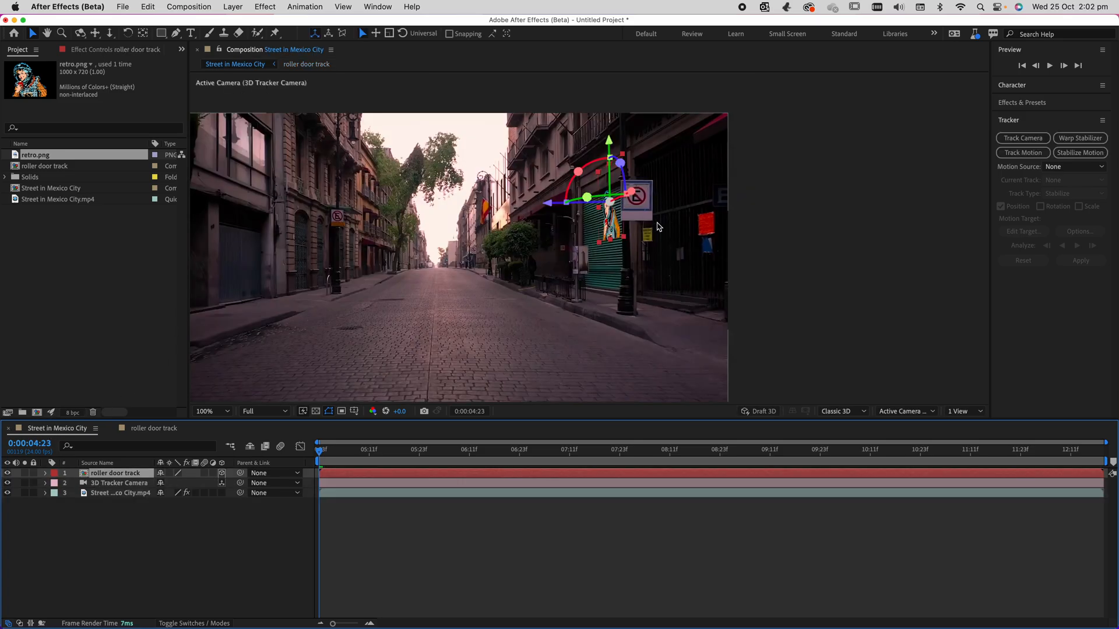
key(space)
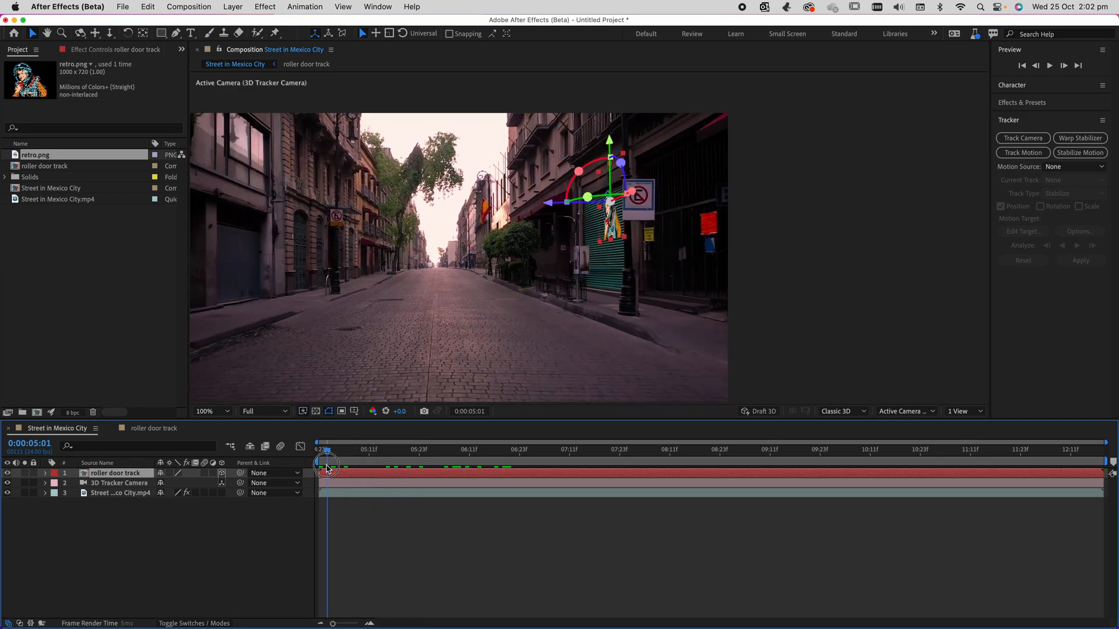
drag(539, 469, 565, 466)
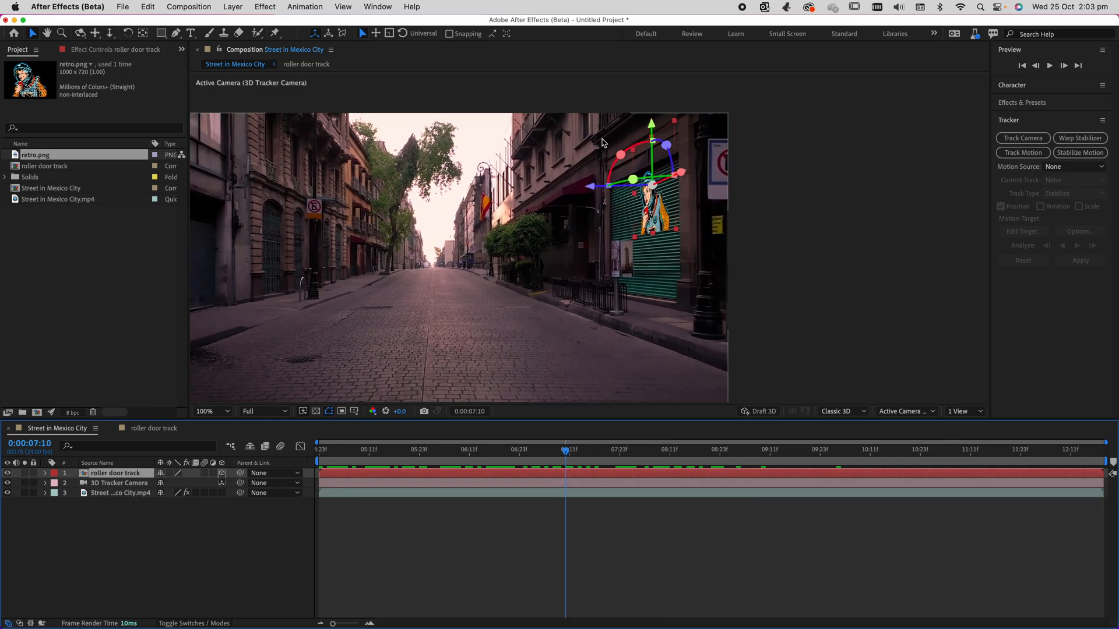
Add Trial_shot.mp4 from the Finder session folder above retro.png in the roller door track composition and play it back.
click(166, 430)
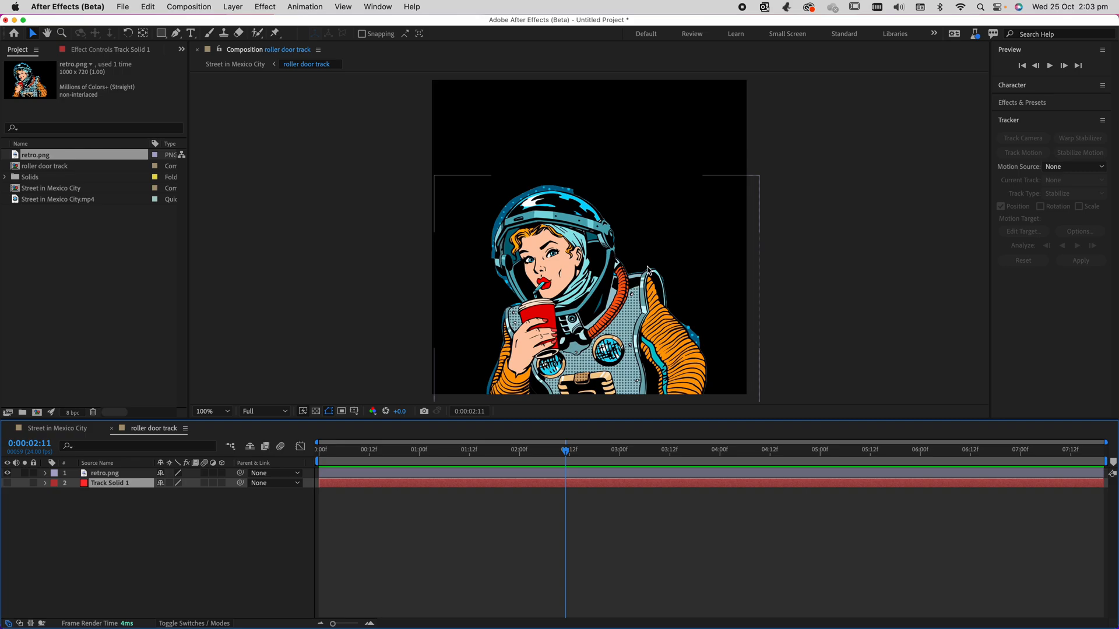
key(ctrl+Up)
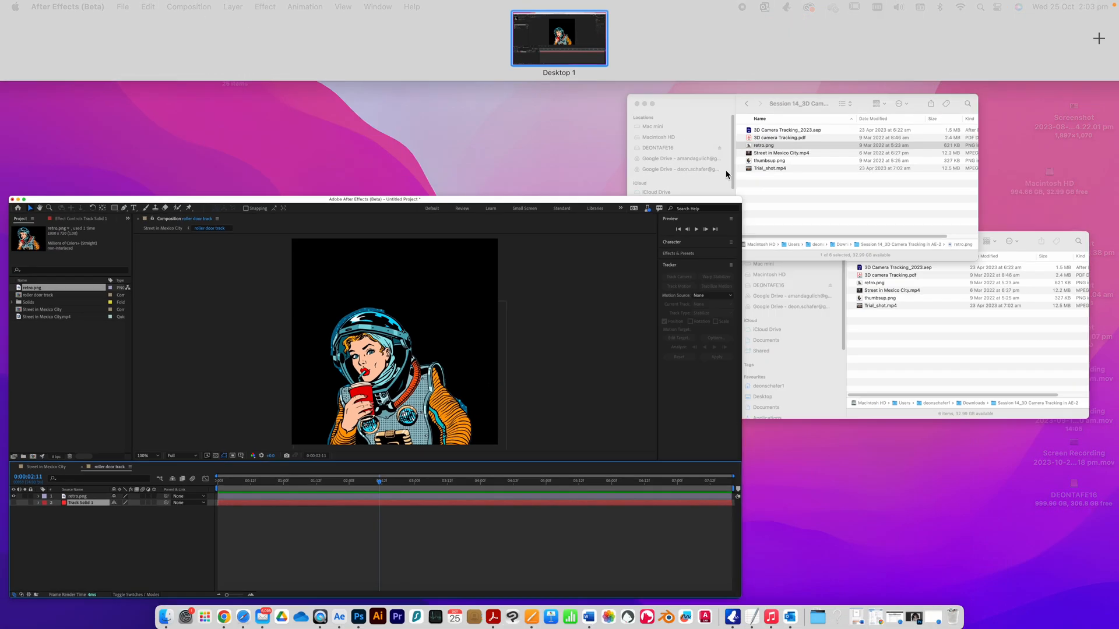
click(798, 186)
click(503, 133)
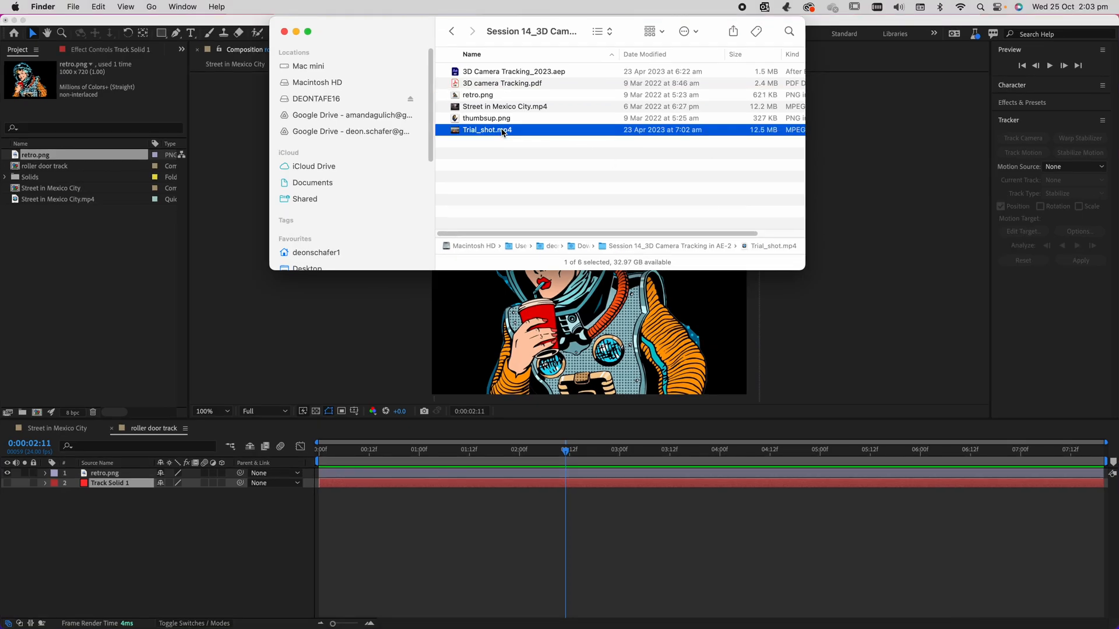
drag(509, 333, 510, 335)
key(space)
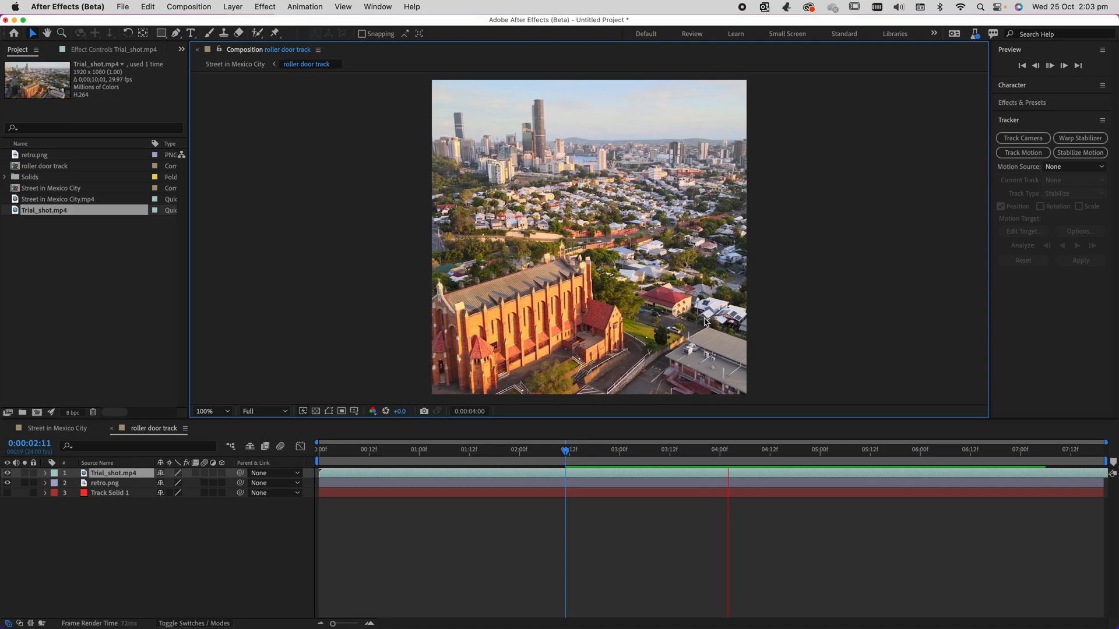
key(space)
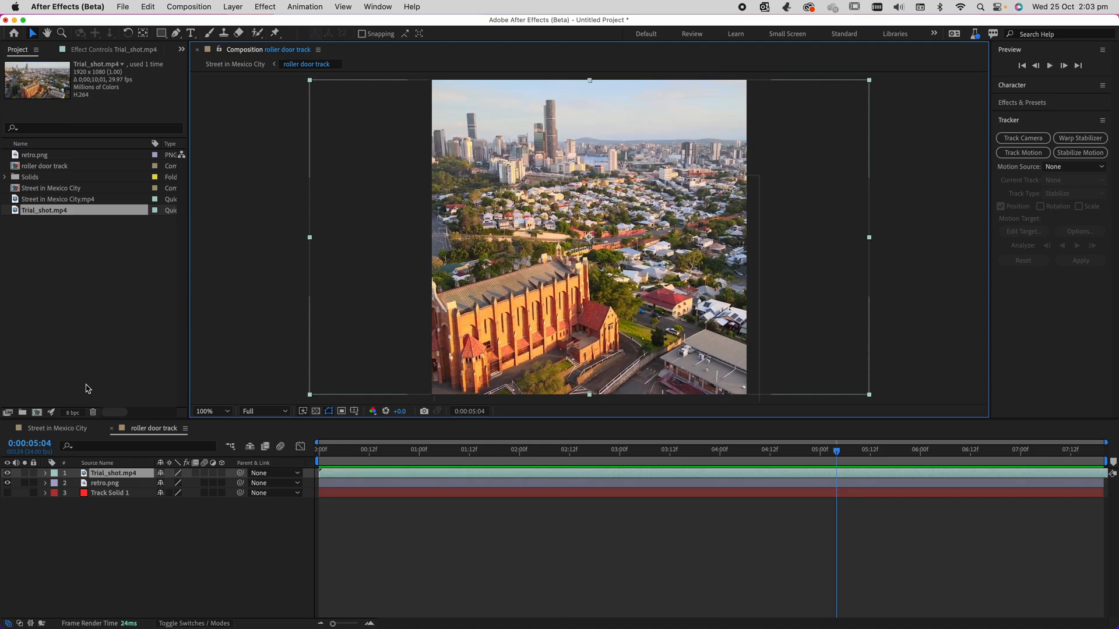
Preview the tracked Trial_shot.mp4 video on the roller door in the Street in Mexico City composition, ending at 0:00:08:05.
click(72, 429)
drag(689, 451, 365, 450)
key(space)
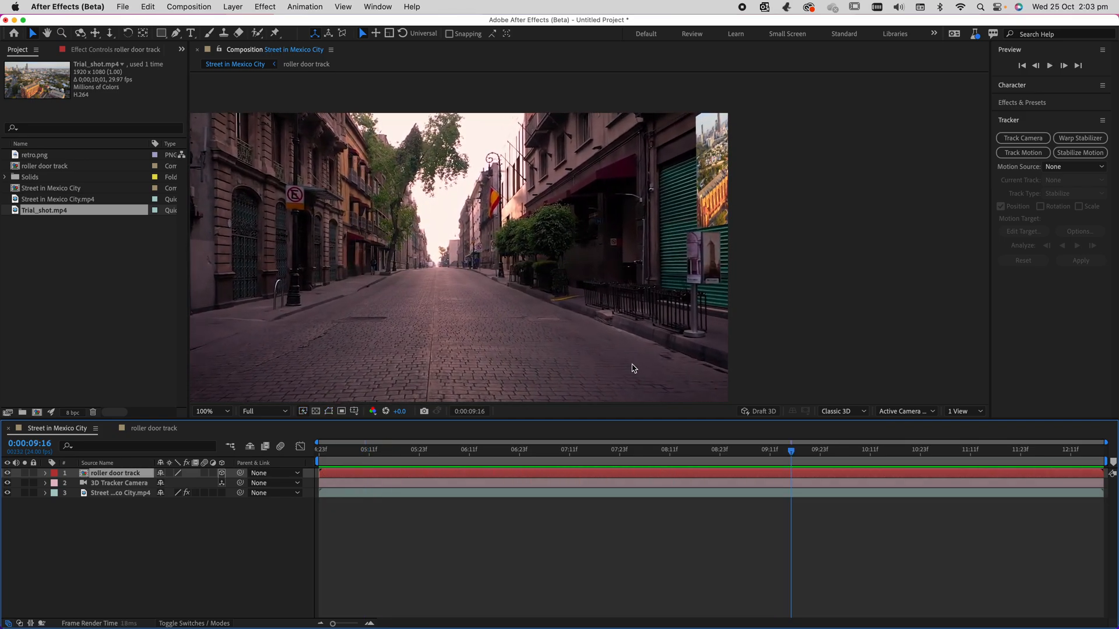
key(space)
drag(688, 450, 582, 457)
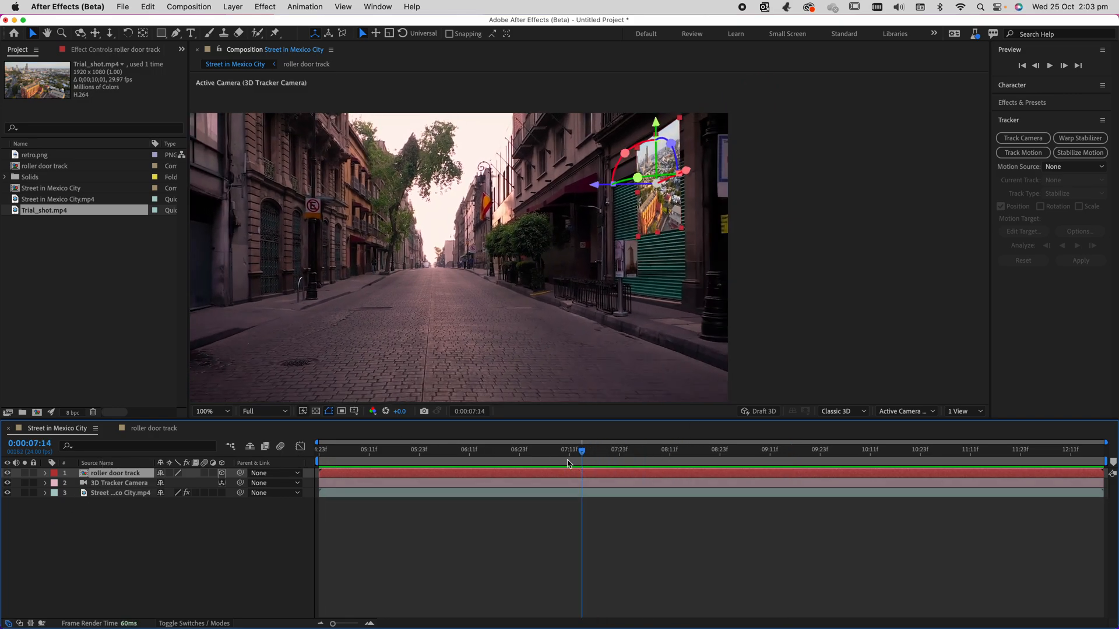
key(space)
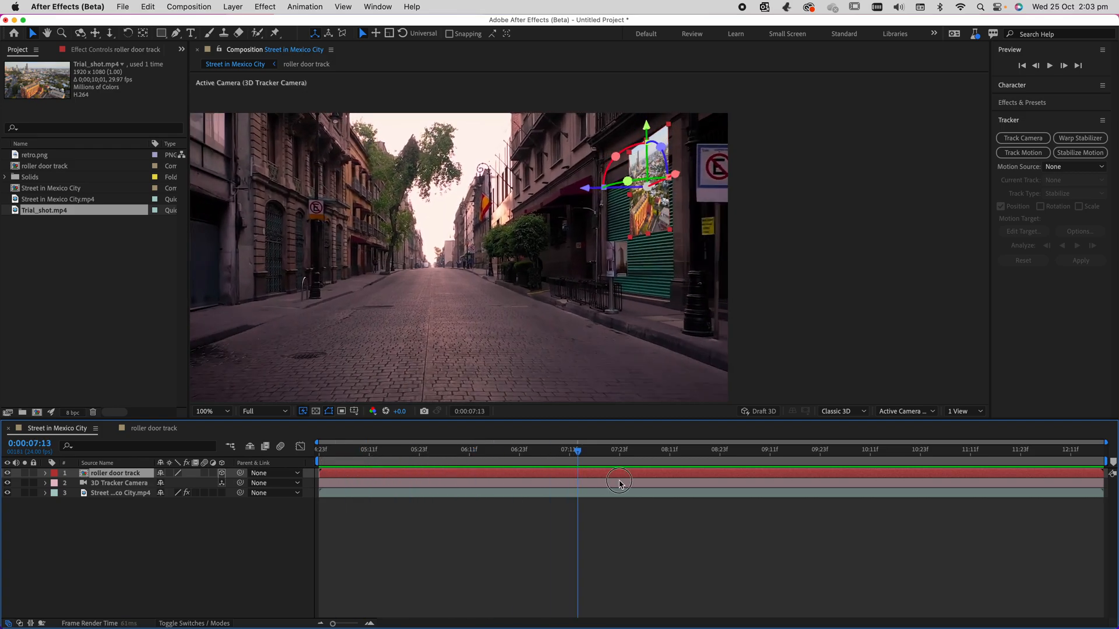
drag(717, 494, 644, 492)
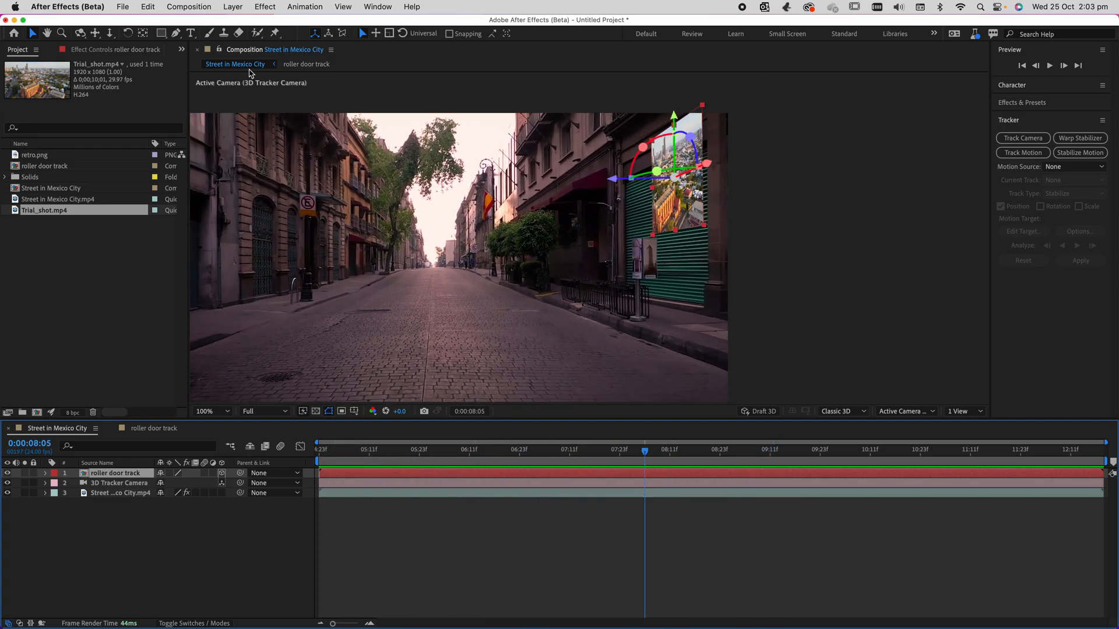
Try hiding the Trial_shot.mp4 layer in the roller door track composition and return to the Street in Mexico City composition.
click(166, 429)
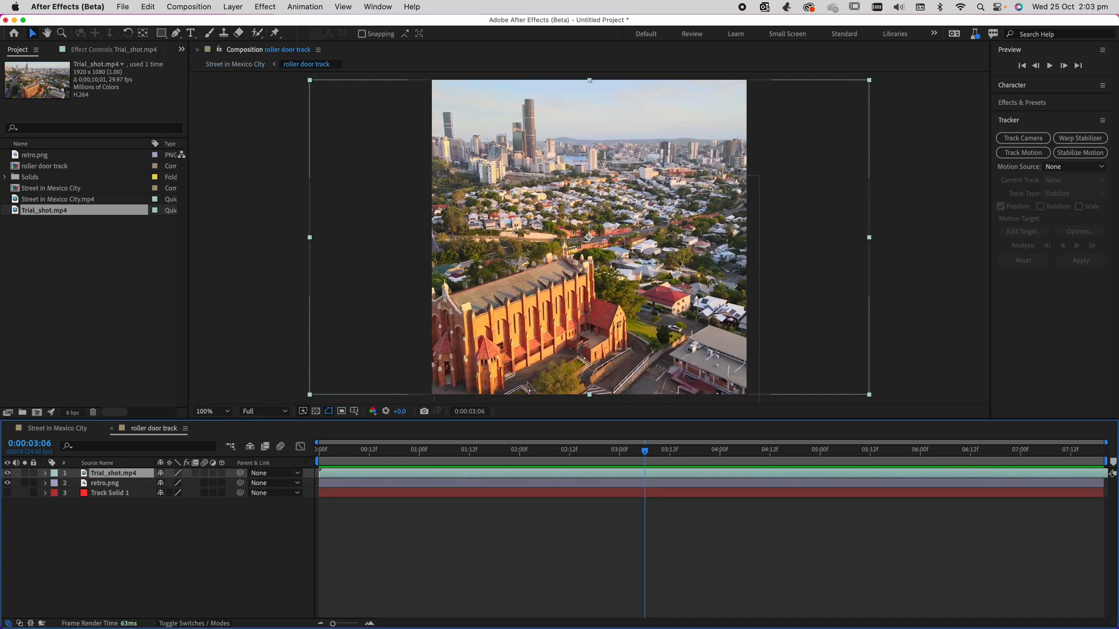
click(7, 474)
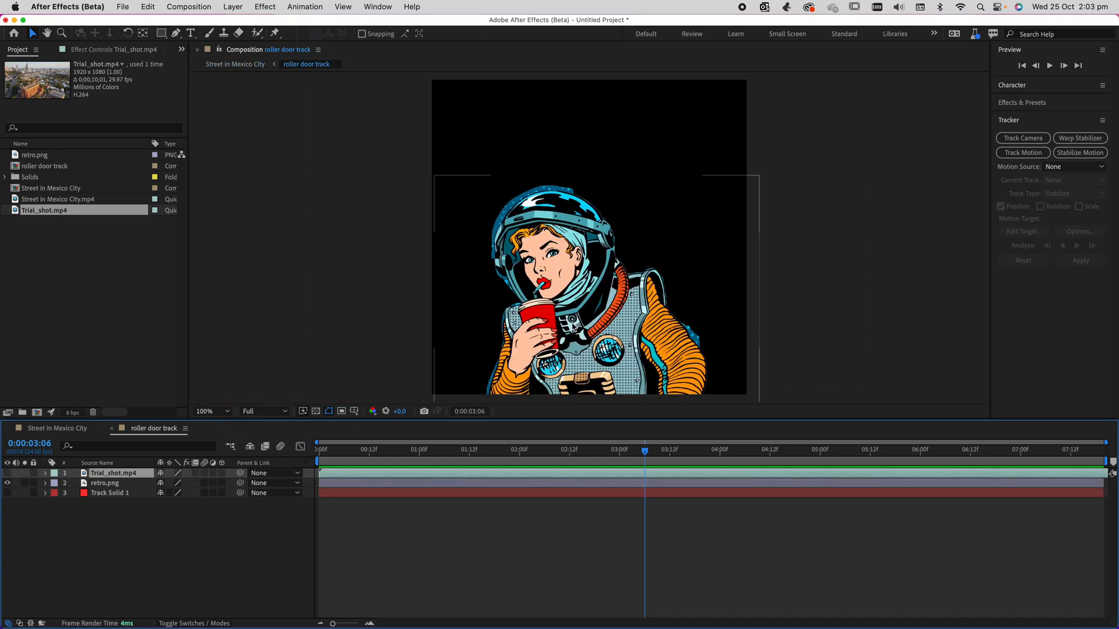
click(78, 429)
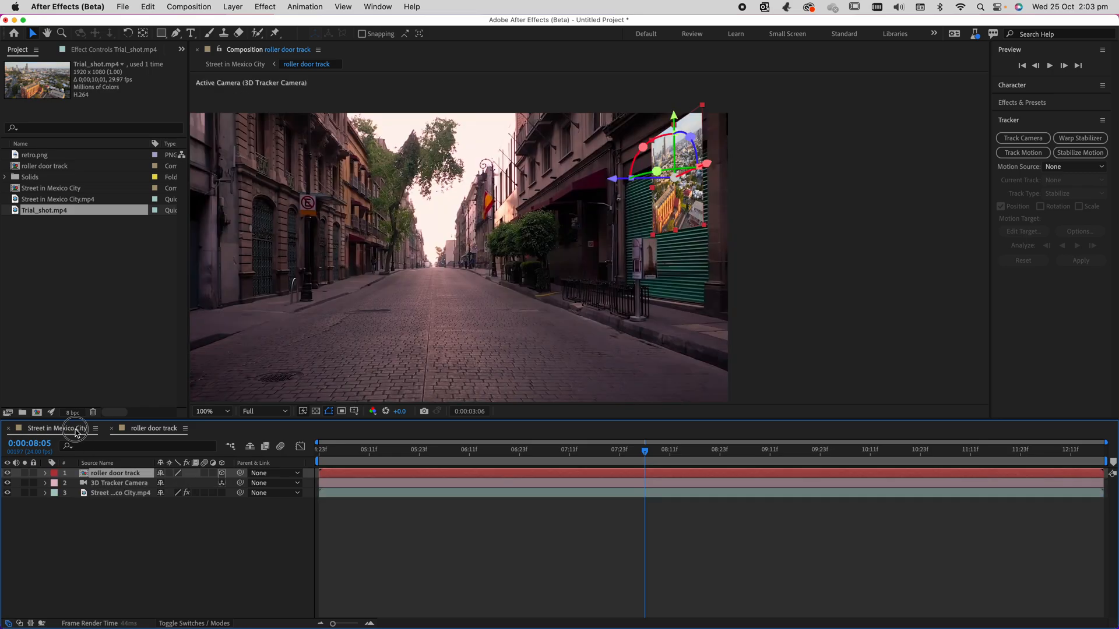
mouse_move(653, 235)
mouse_down()
mouse_move(583, 274)
mouse_move(659, 239)
mouse_up()
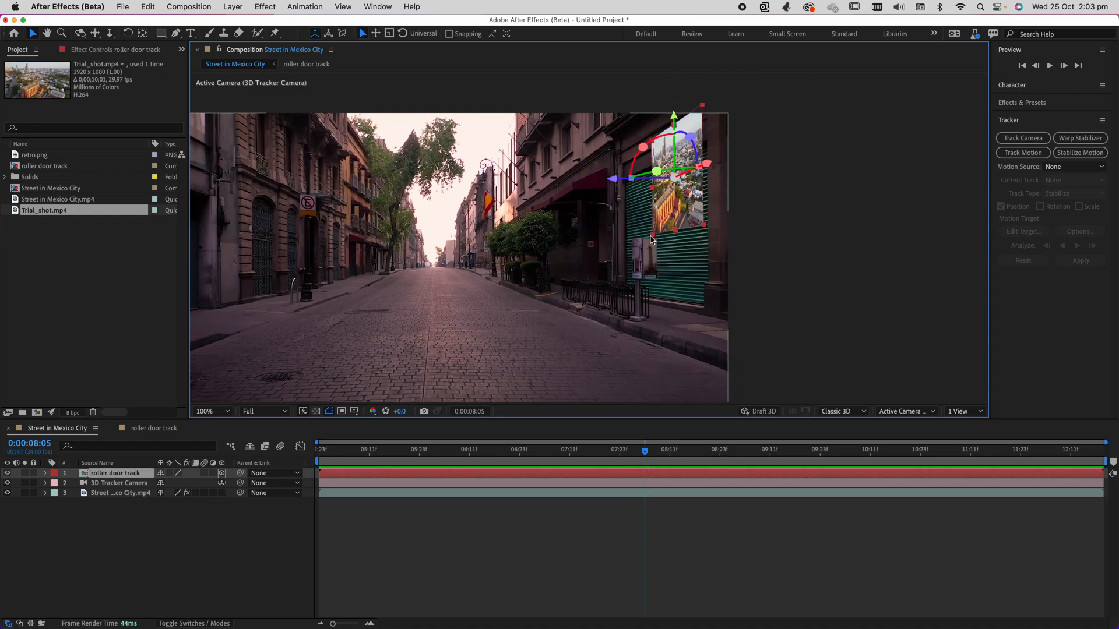
Delete the Trial_shot.mp4 layer from the roller door track composition and return to Street in Mexico City.
double_click(657, 239)
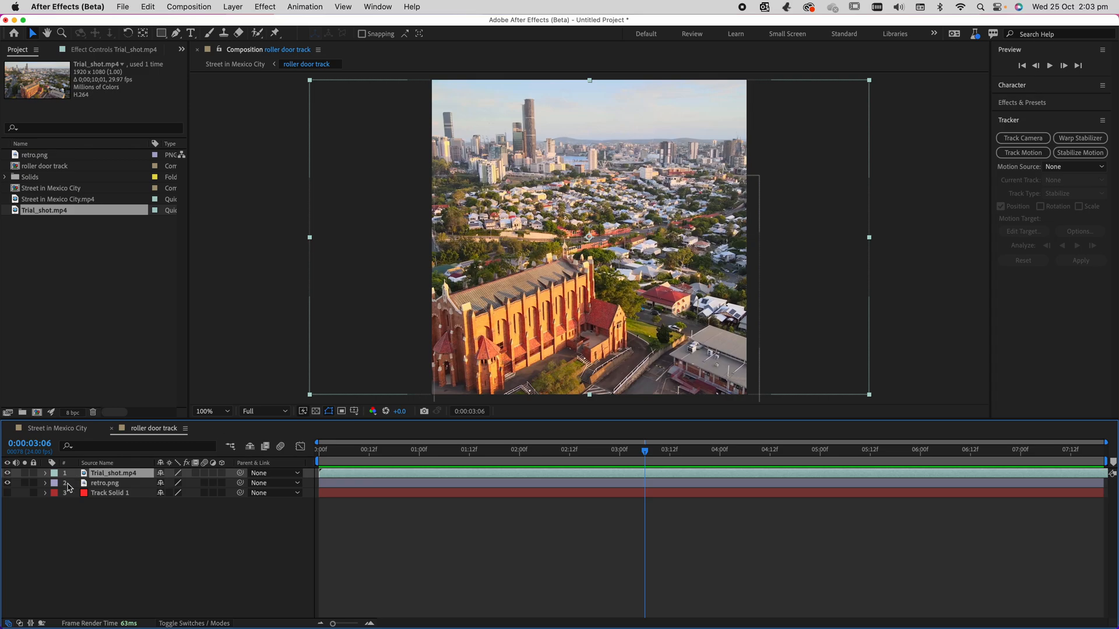
click(111, 473)
key(Delete)
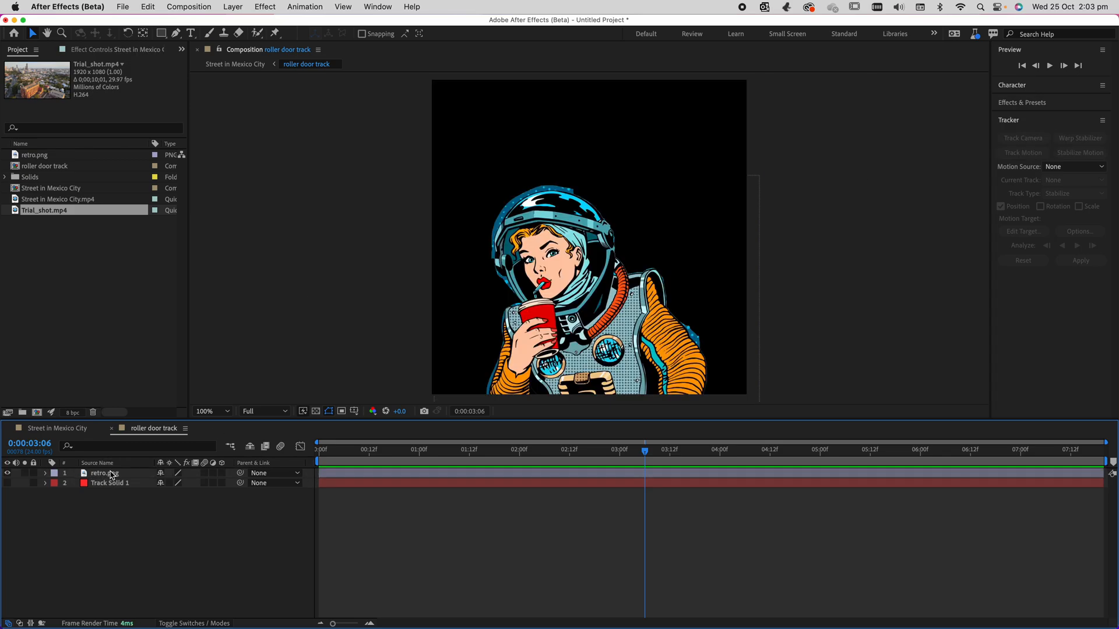
click(58, 430)
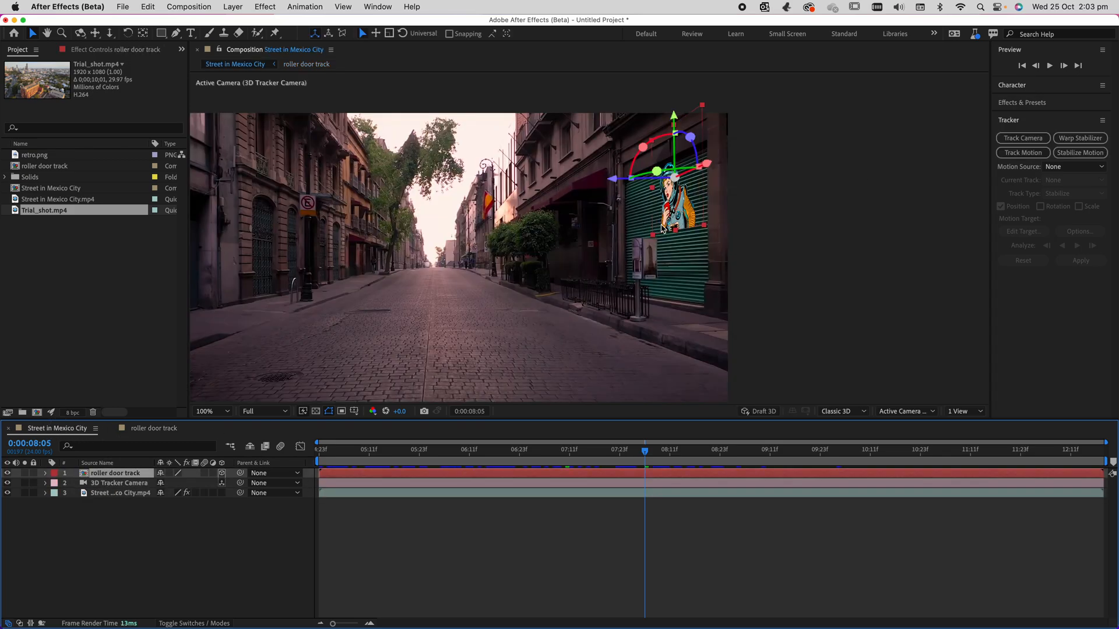
Enlarge the roller door track layer, reposition it on the roller door at 0:00:07:22, and fine-tune its scale.
drag(652, 234, 636, 247)
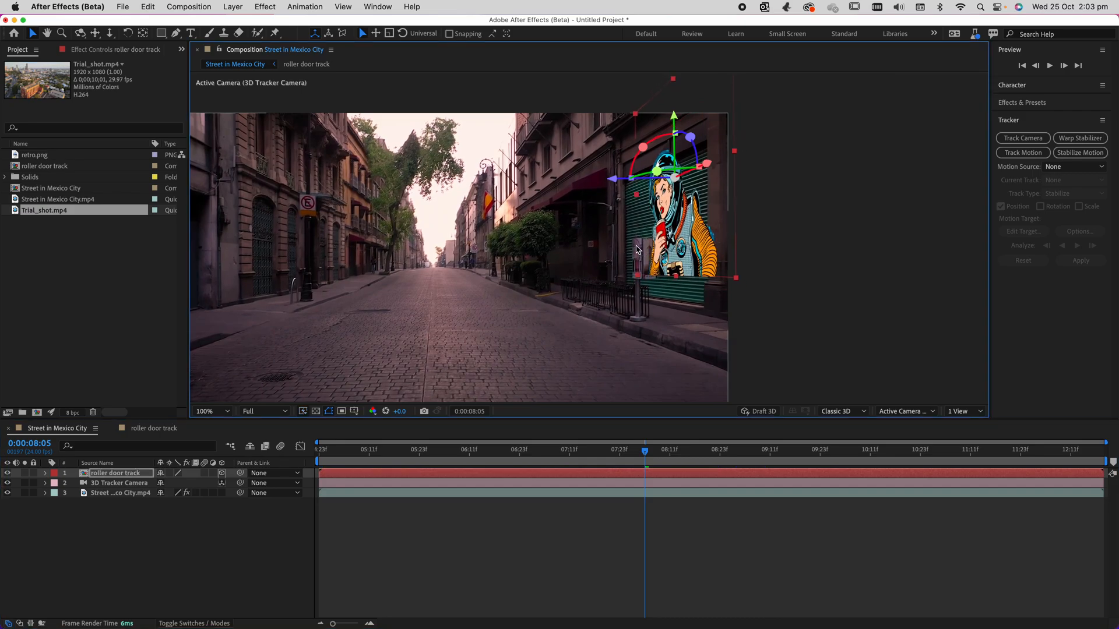
drag(646, 479, 615, 479)
drag(699, 169, 692, 175)
drag(652, 130, 652, 137)
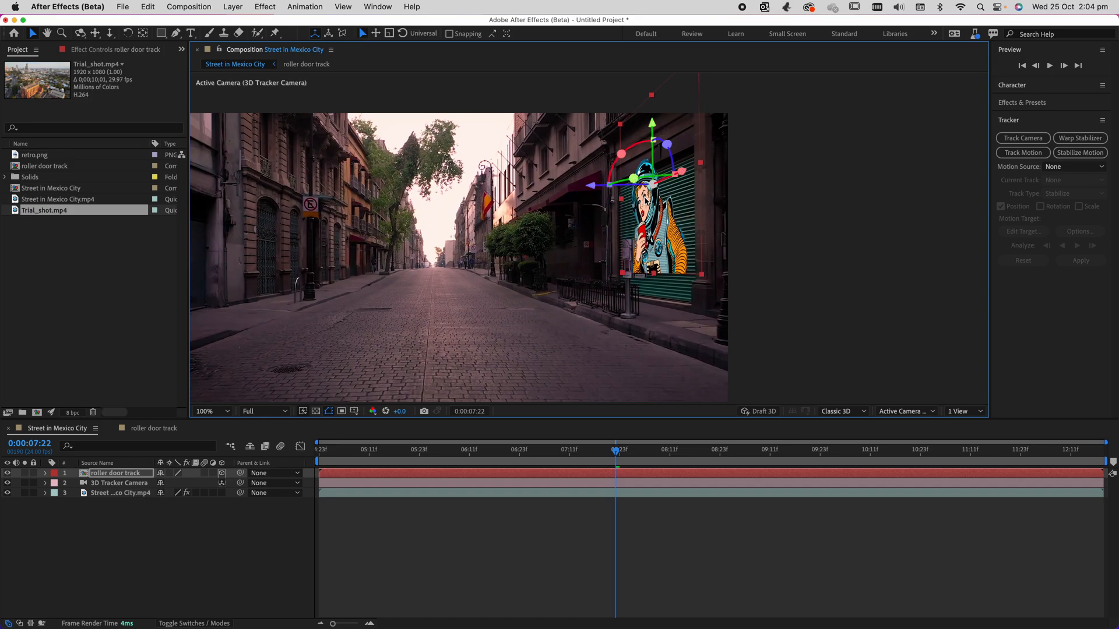
key(s)
drag(181, 483, 268, 466)
key(p)
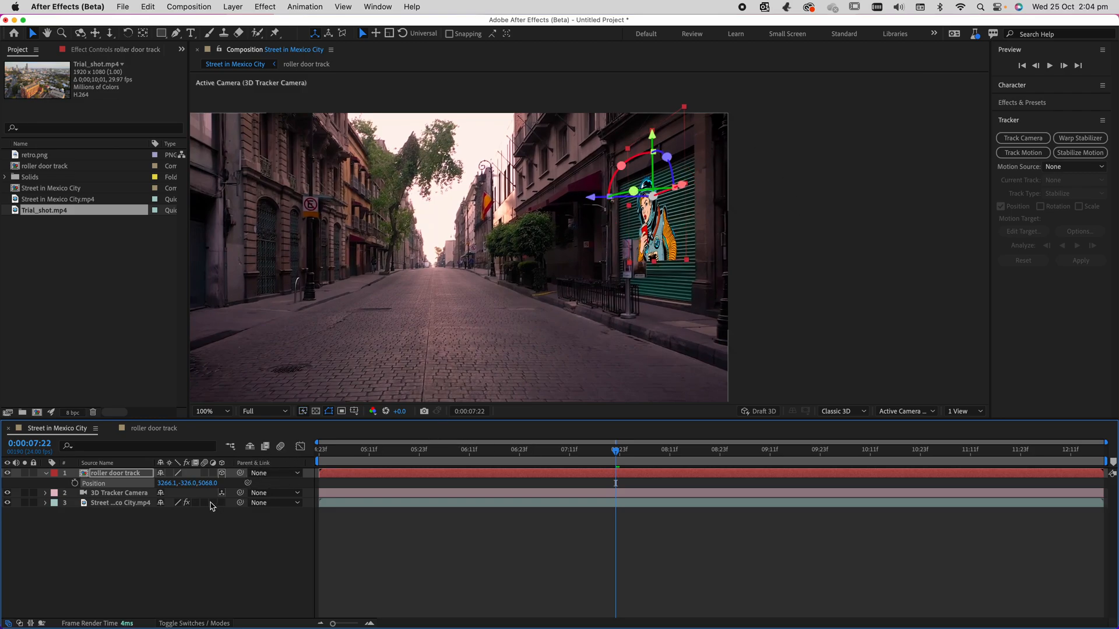
Try adjusting the orientation of the roller door track layer, and undo the change.
key(r)
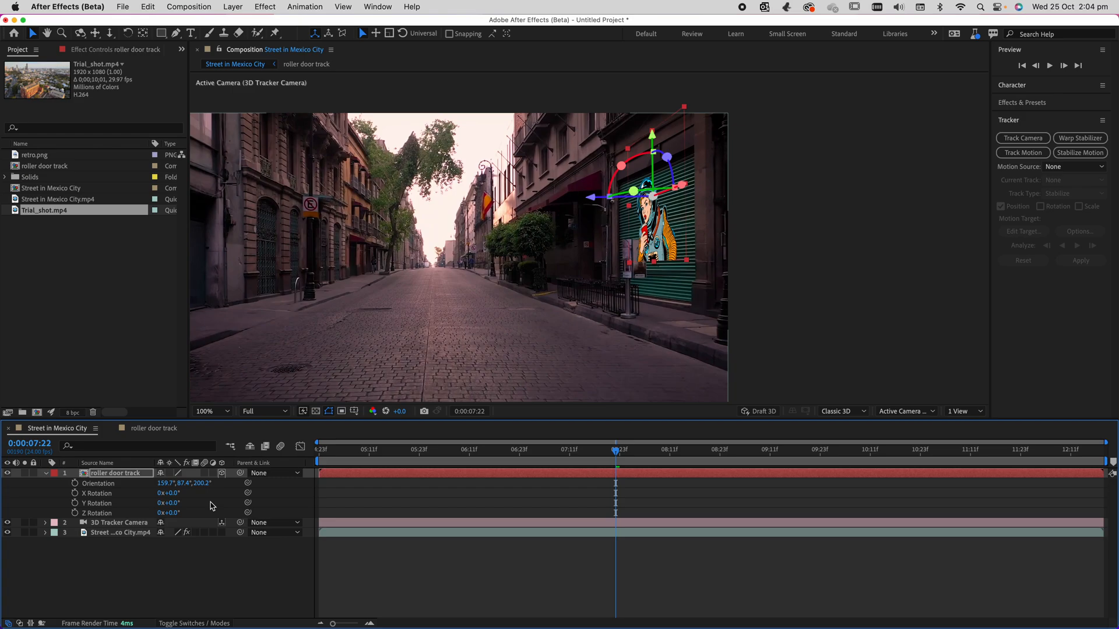
drag(187, 483, 245, 485)
key(super+z)
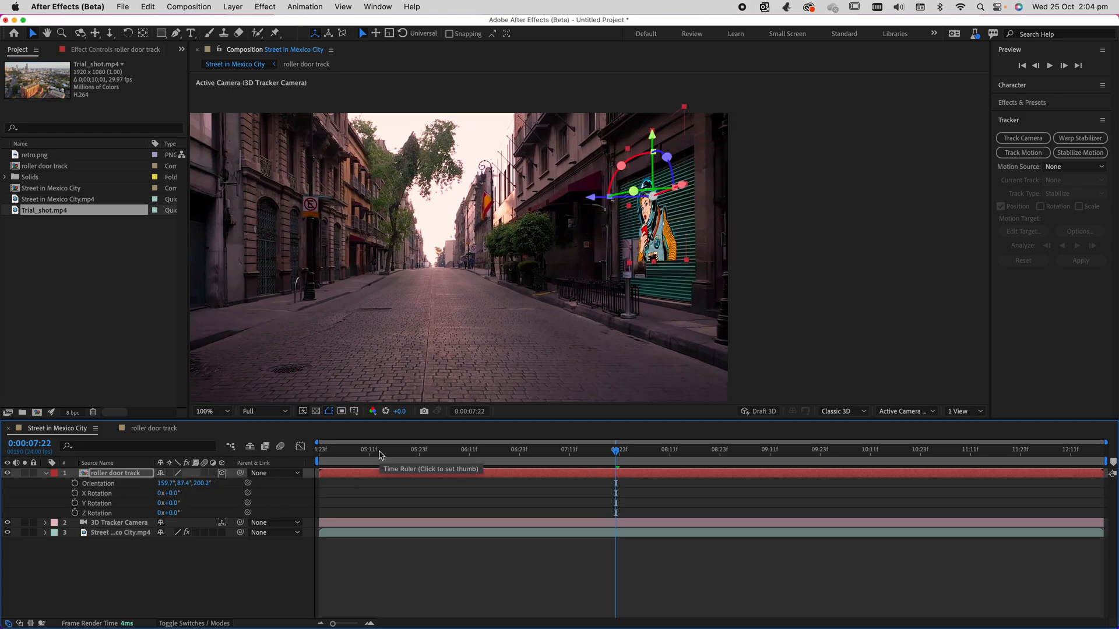
Inspect the tracked artwork at 200% magnification from 0:00:08:08 back to 0:00:04:23, and collapse the layer's rotation properties.
key(period)
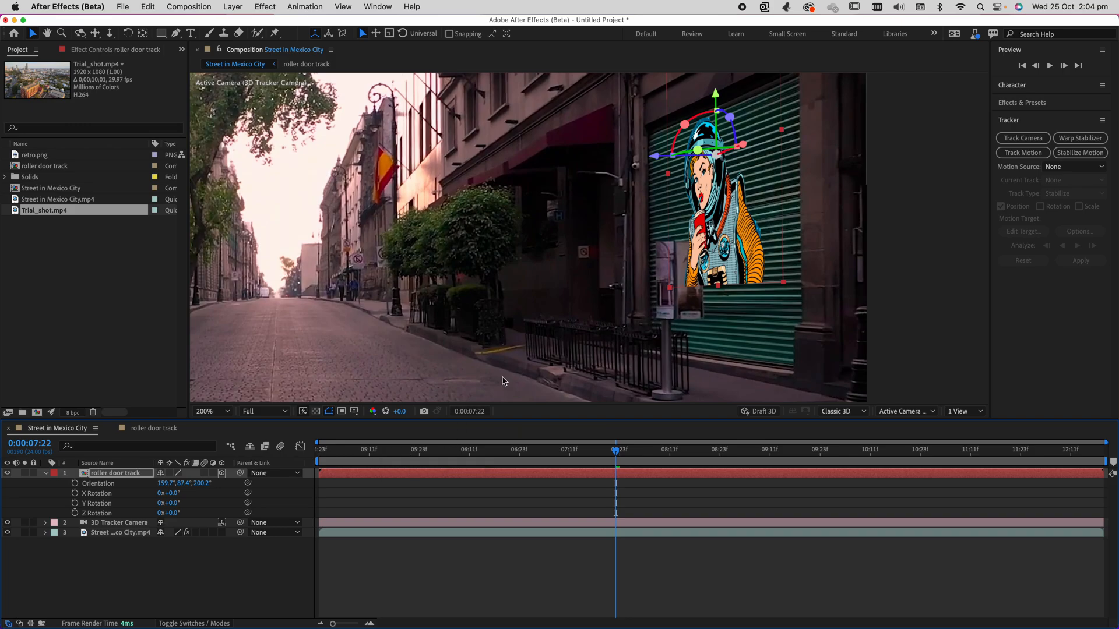
drag(616, 451, 657, 502)
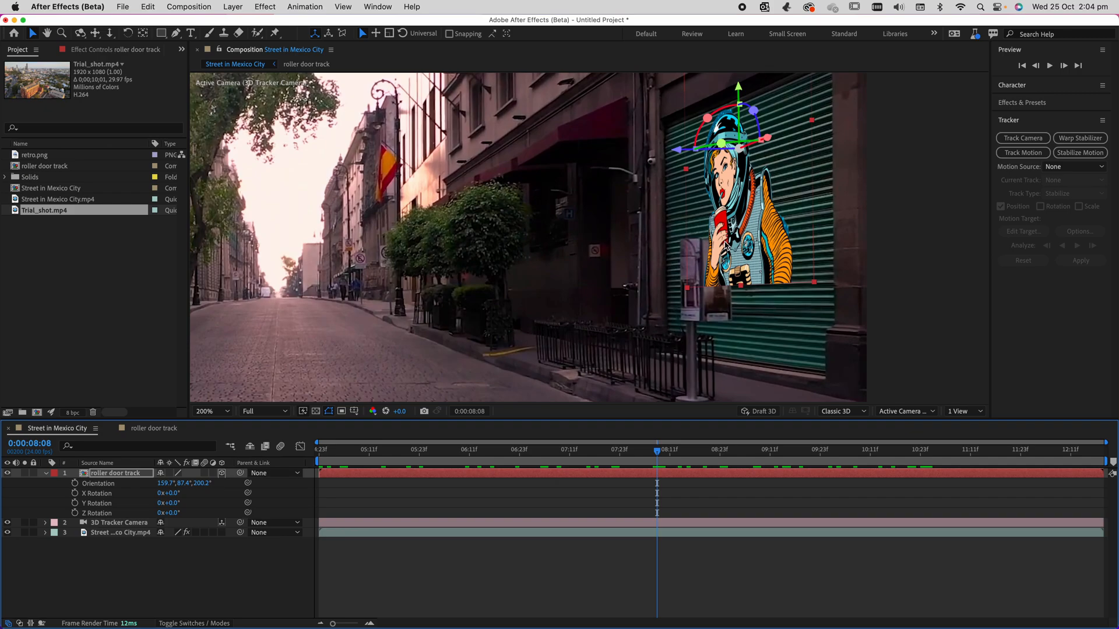
drag(657, 450, 290, 536)
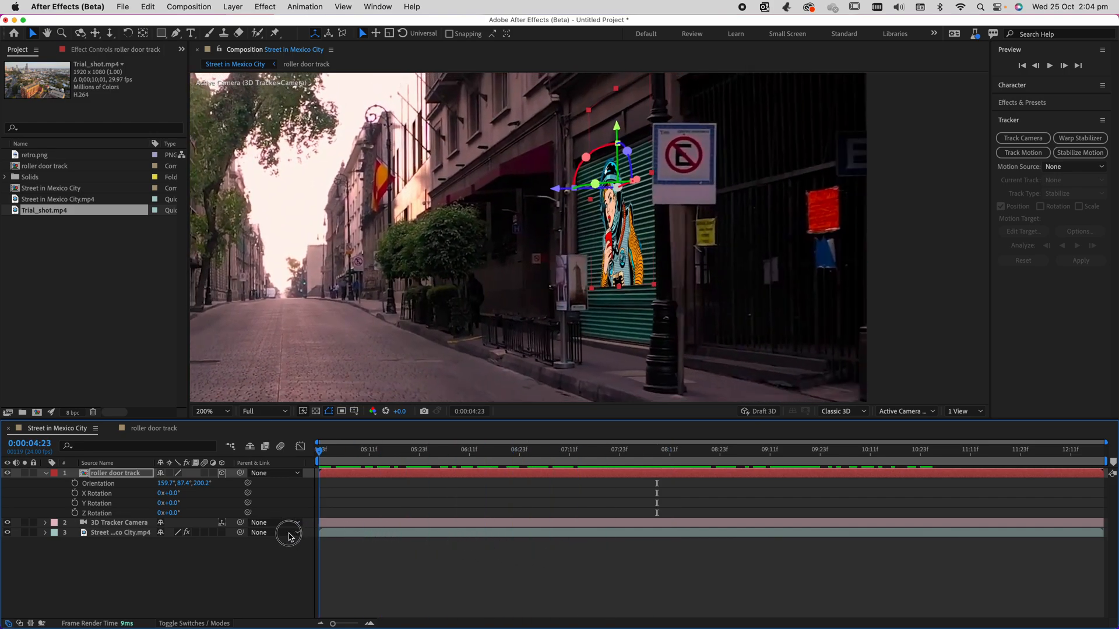
click(254, 550)
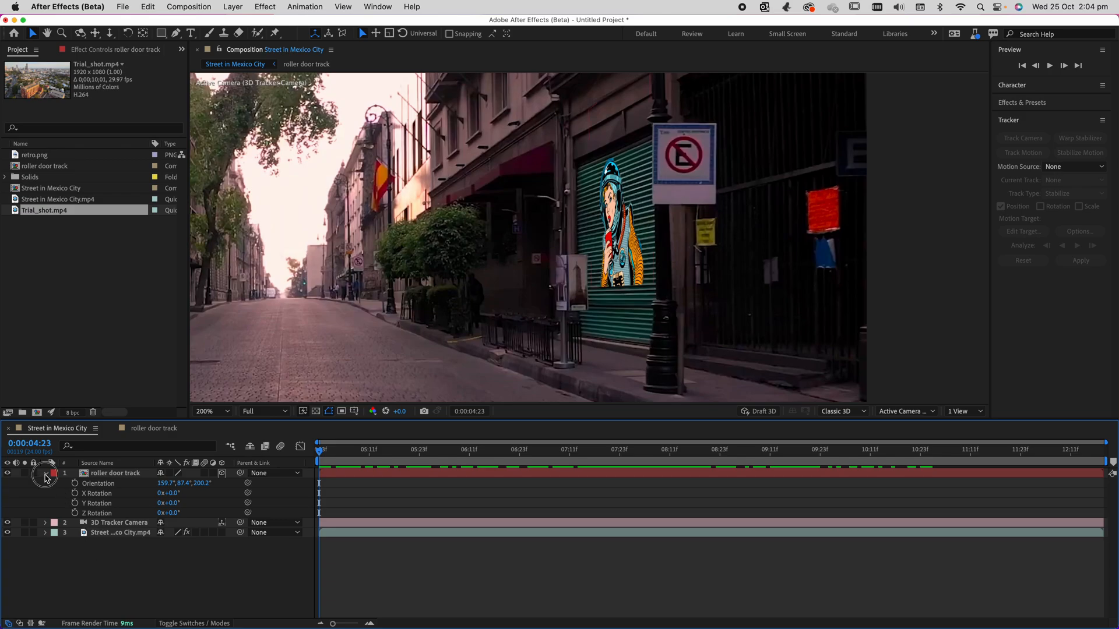
click(45, 474)
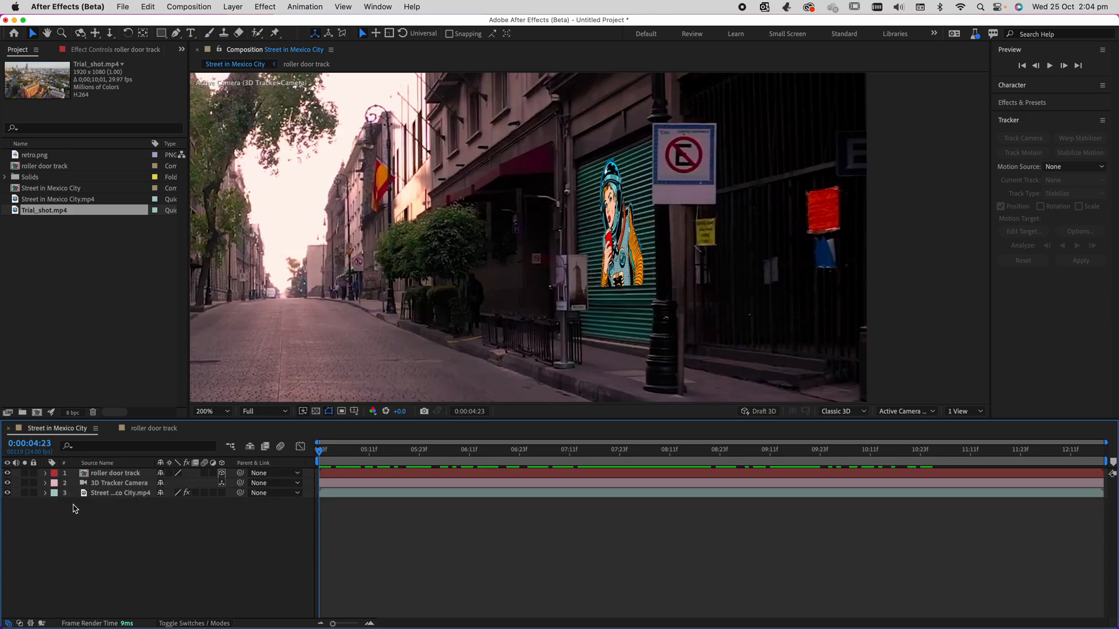
Toggle the Street in Mexico City.mp4 layer off and on to compare the footage with the roller door artwork above it.
click(109, 497)
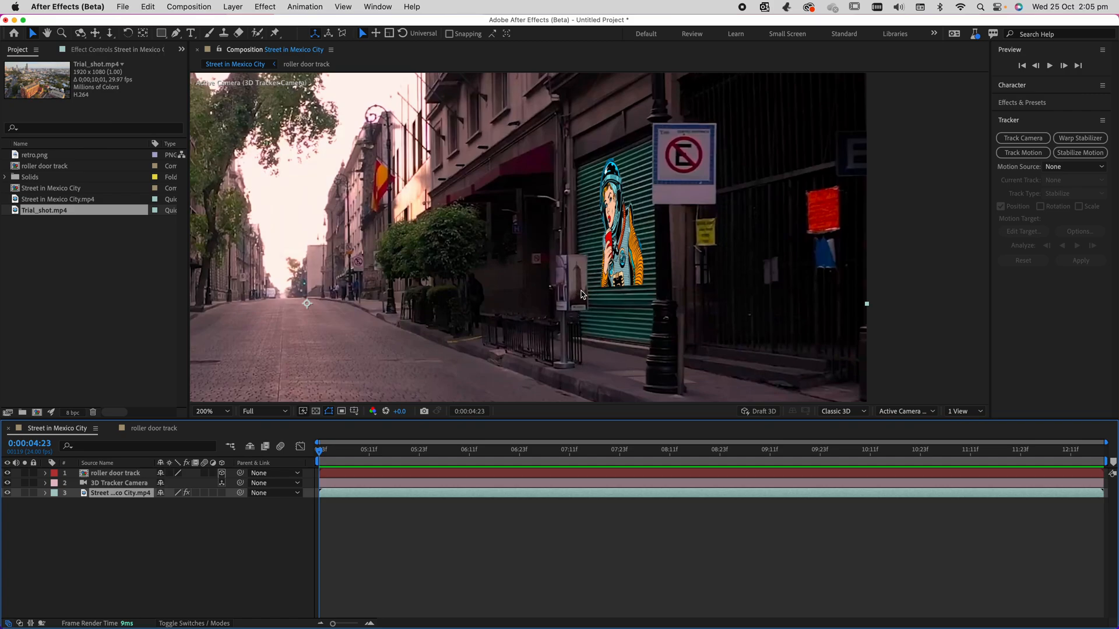
click(6, 493)
click(6, 493)
click(129, 475)
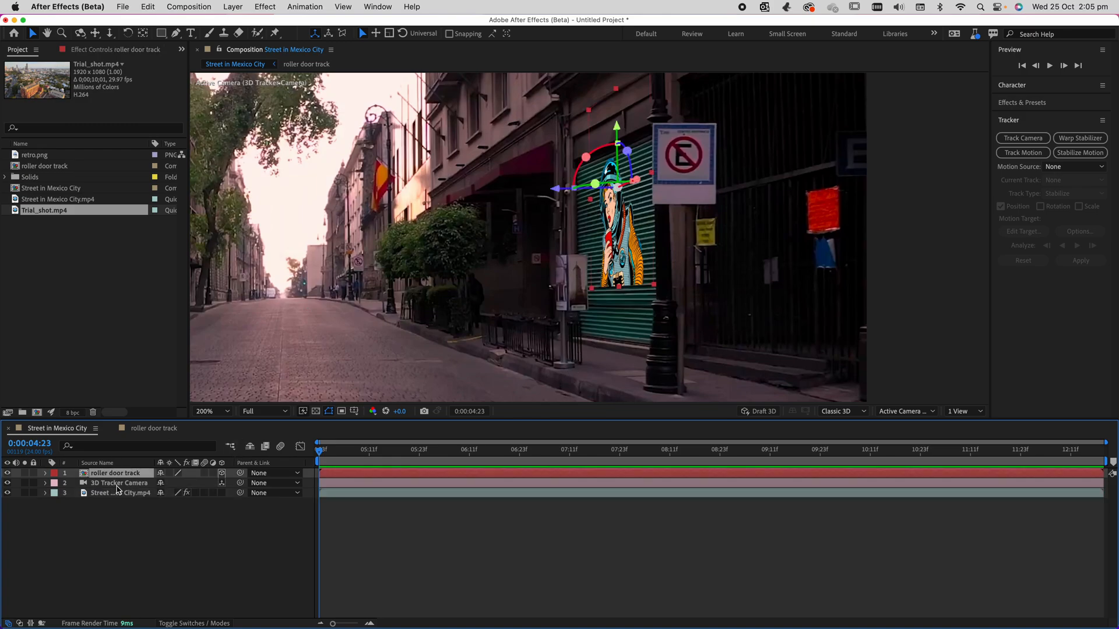
click(114, 496)
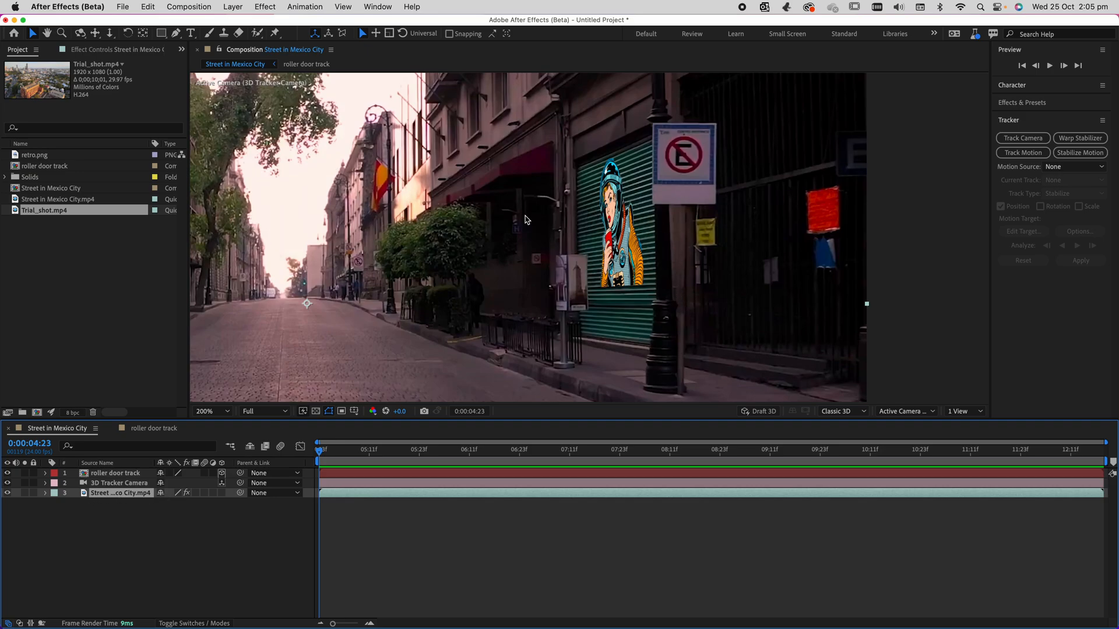
click(625, 263)
At 0:00:08:08, duplicate the Street in Mexico City.mp4 layer and place the copy above the roller door track layer.
drag(570, 449, 656, 450)
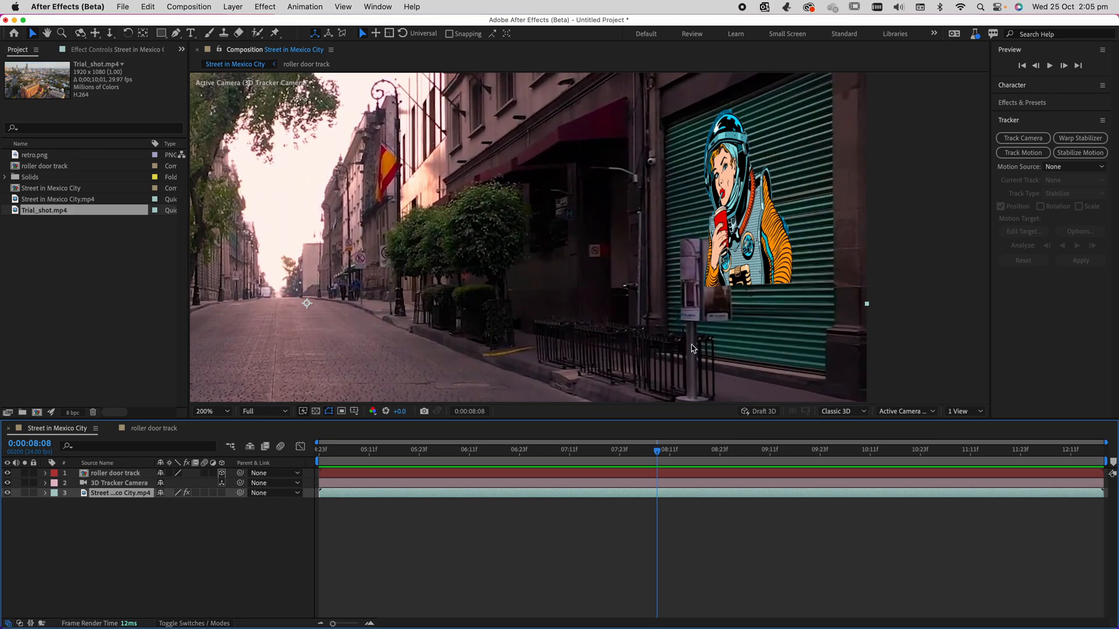
click(266, 515)
click(126, 494)
key(super+d)
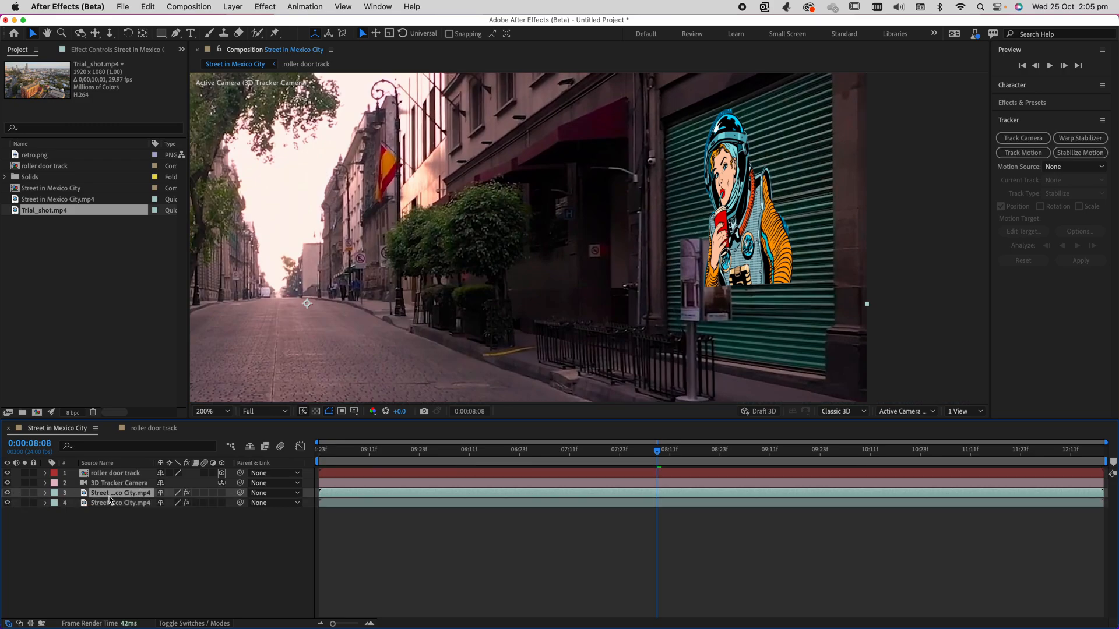
drag(114, 495, 90, 475)
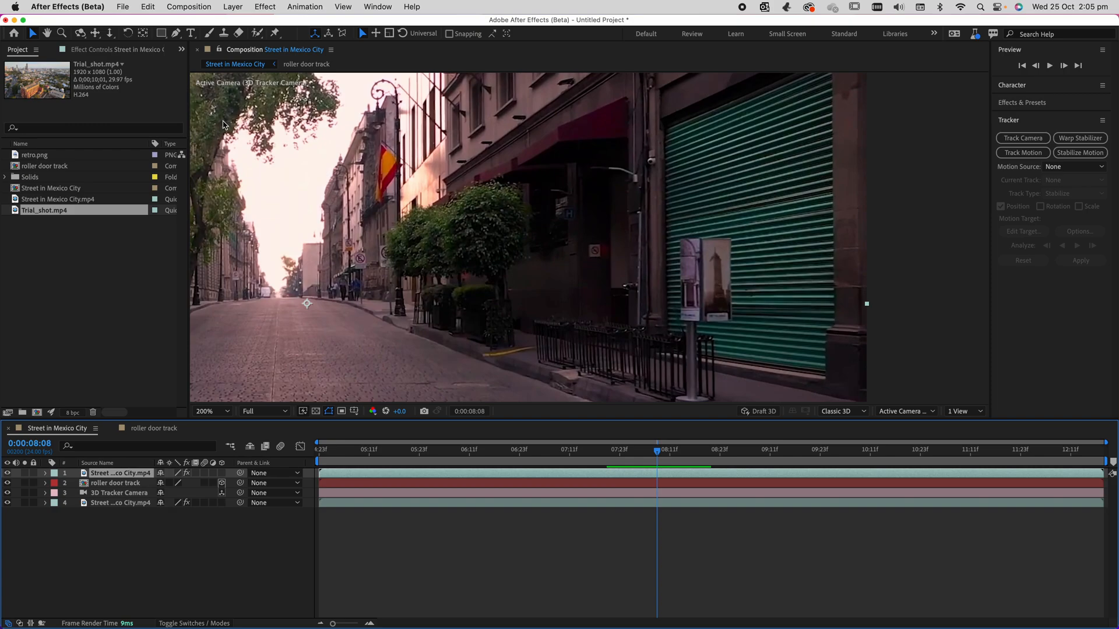
Open the duplicated footage layer and select the sign stand in front of the roller door with the Roto Brush at 0:00:08:08.
key(alt+w)
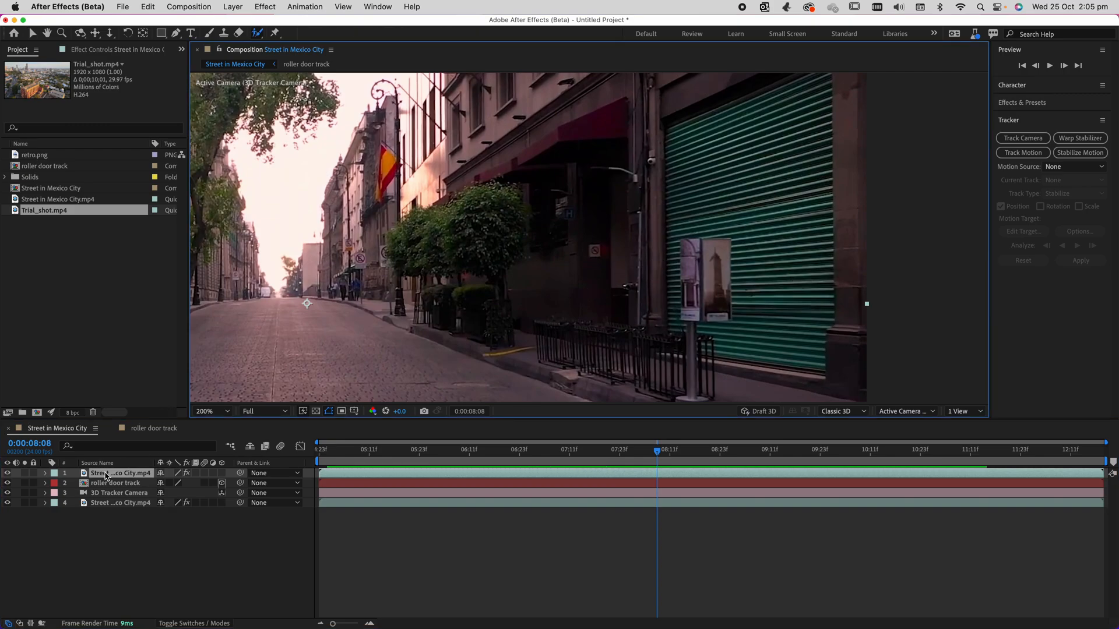
double_click(627, 322)
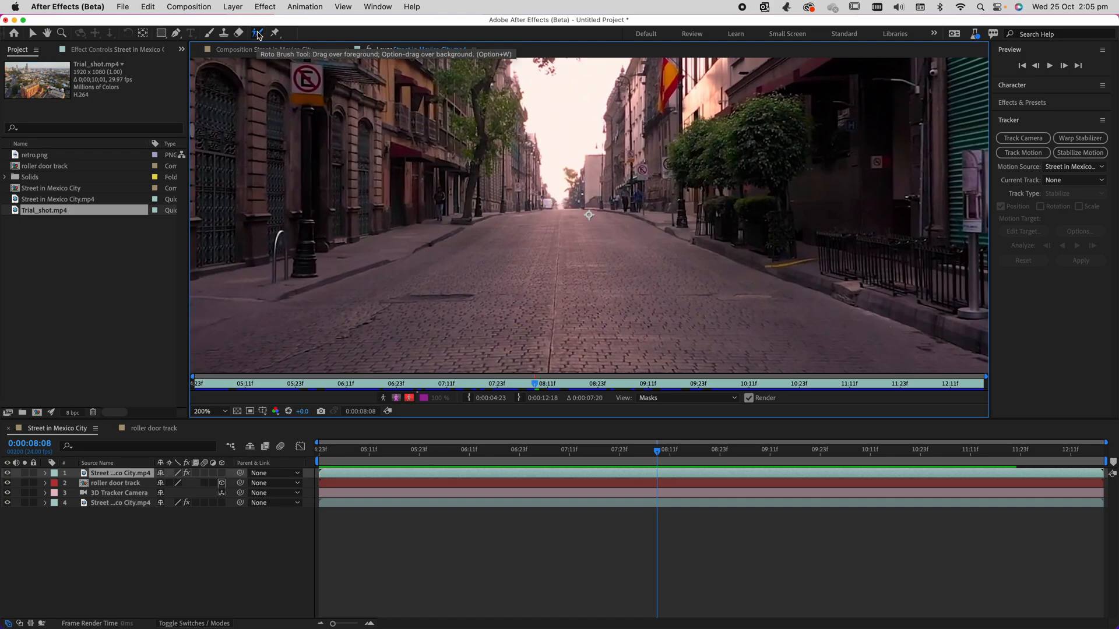
drag(757, 239, 380, 257)
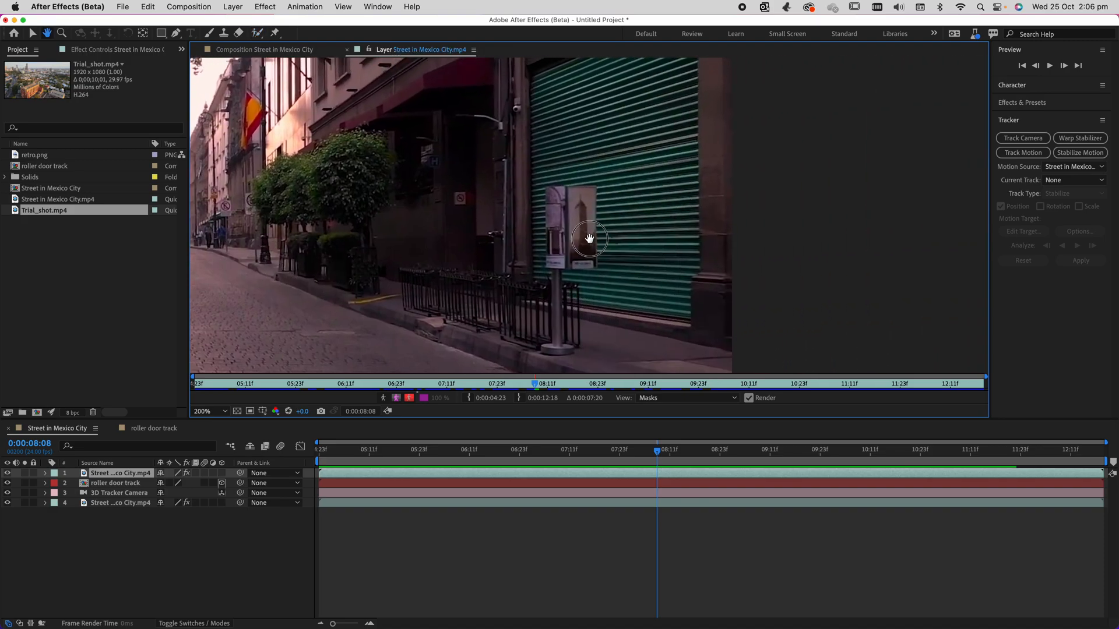
drag(589, 238, 583, 237)
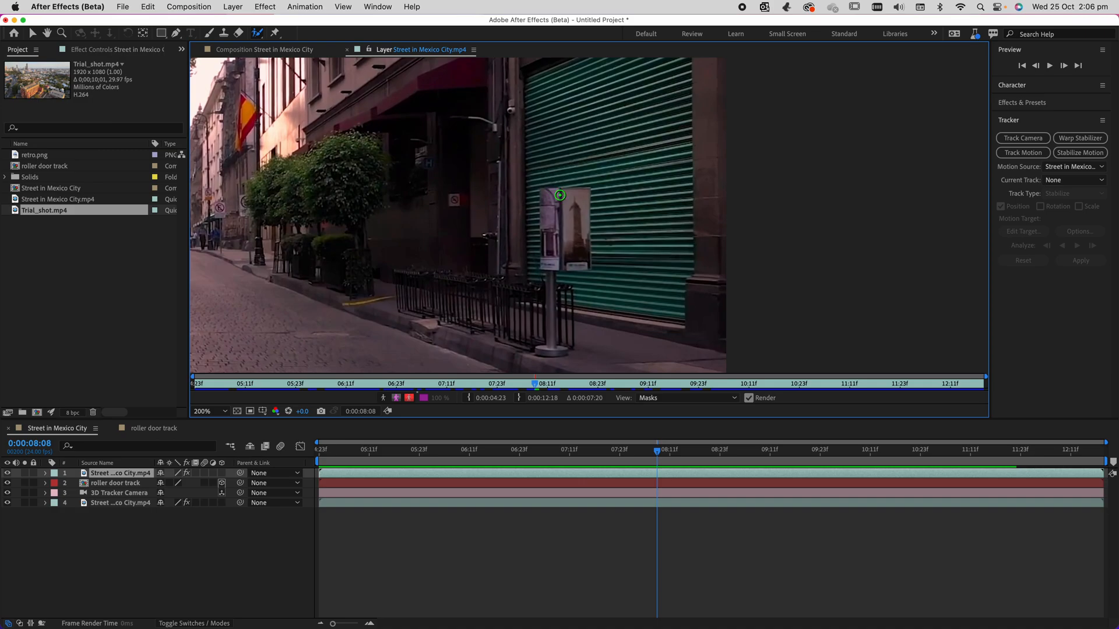
mouse_move(553, 192)
mouse_down()
mouse_move(551, 254)
mouse_move(565, 261)
mouse_move(578, 200)
mouse_move(547, 195)
mouse_up()
drag(552, 259, 551, 343)
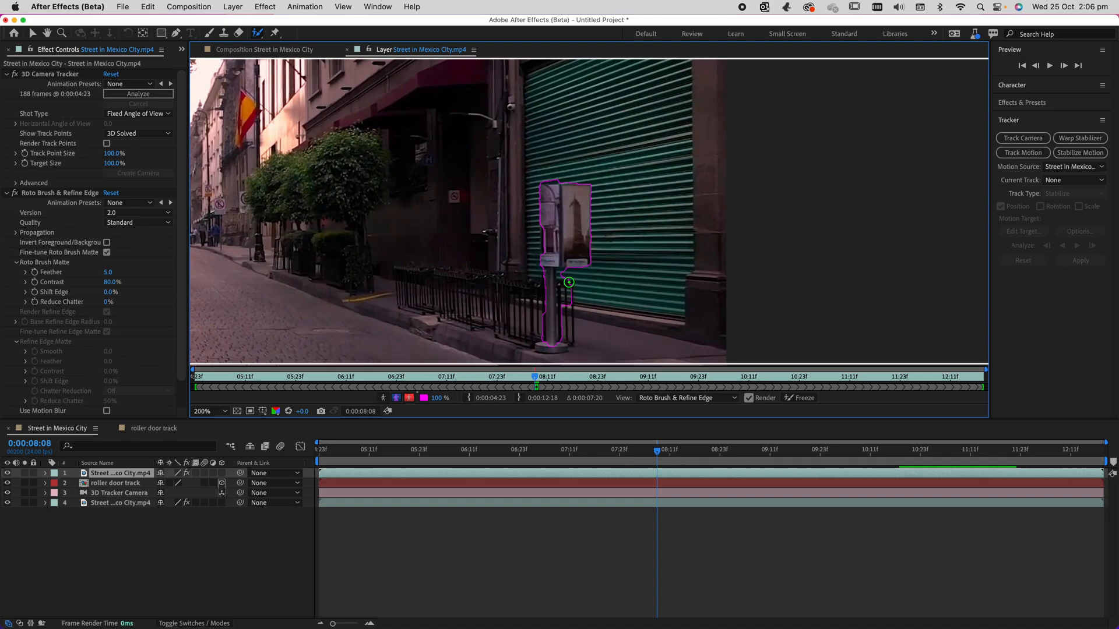
mouse_move(564, 320)
mouse_down()
mouse_move(566, 279)
mouse_move(562, 349)
mouse_up()
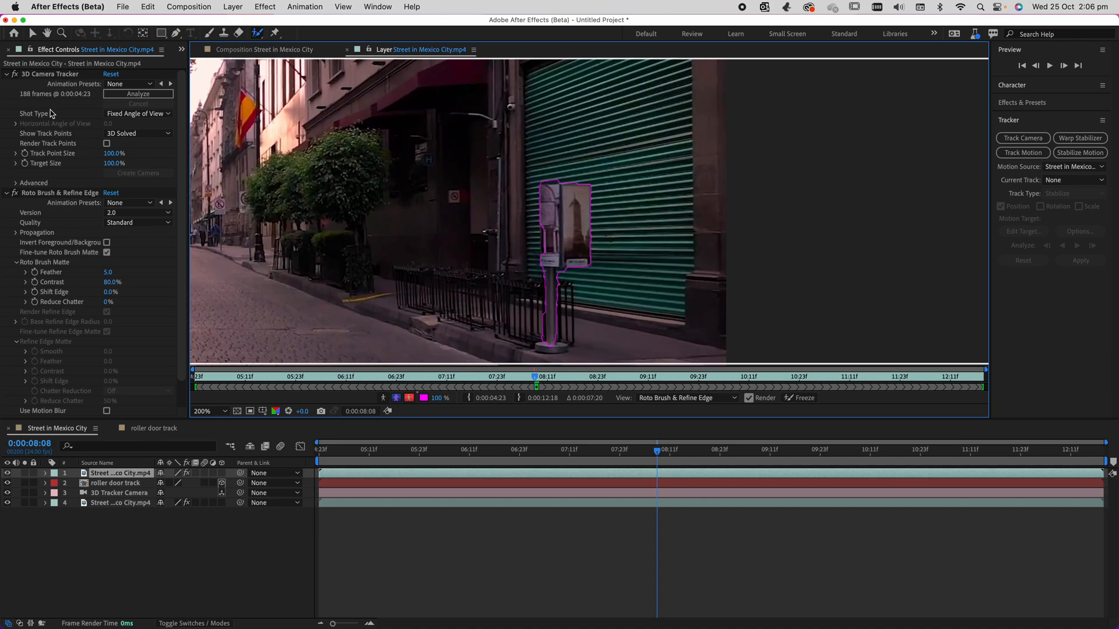
Collapse the duplicated layer's 3D Camera Tracker settings and select its Roto Brush & Refine Edge effect.
click(8, 74)
click(48, 74)
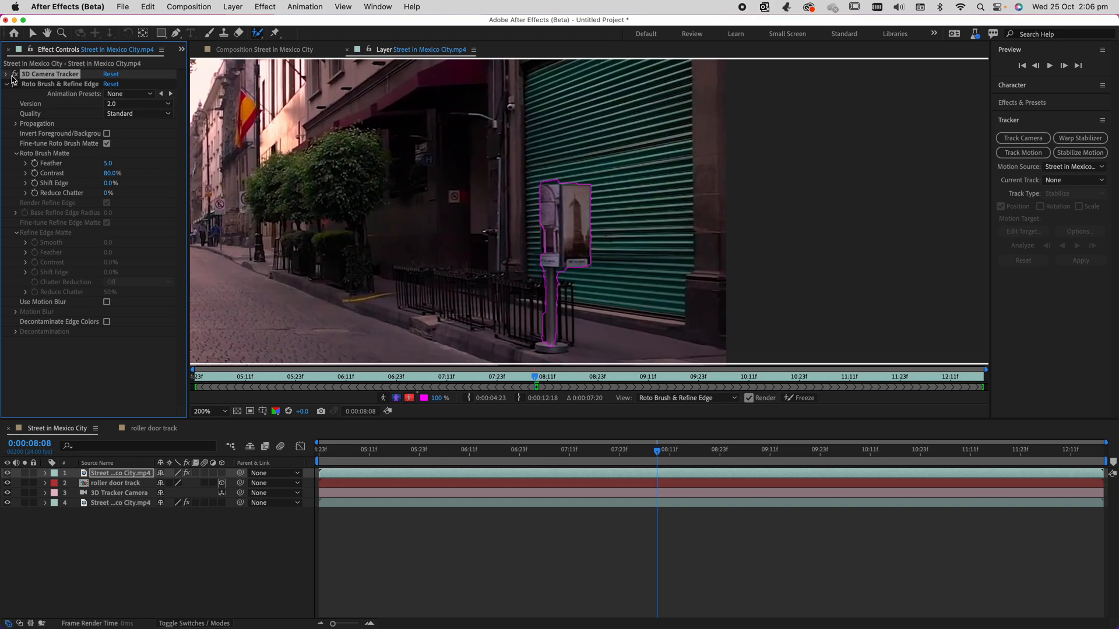
click(33, 86)
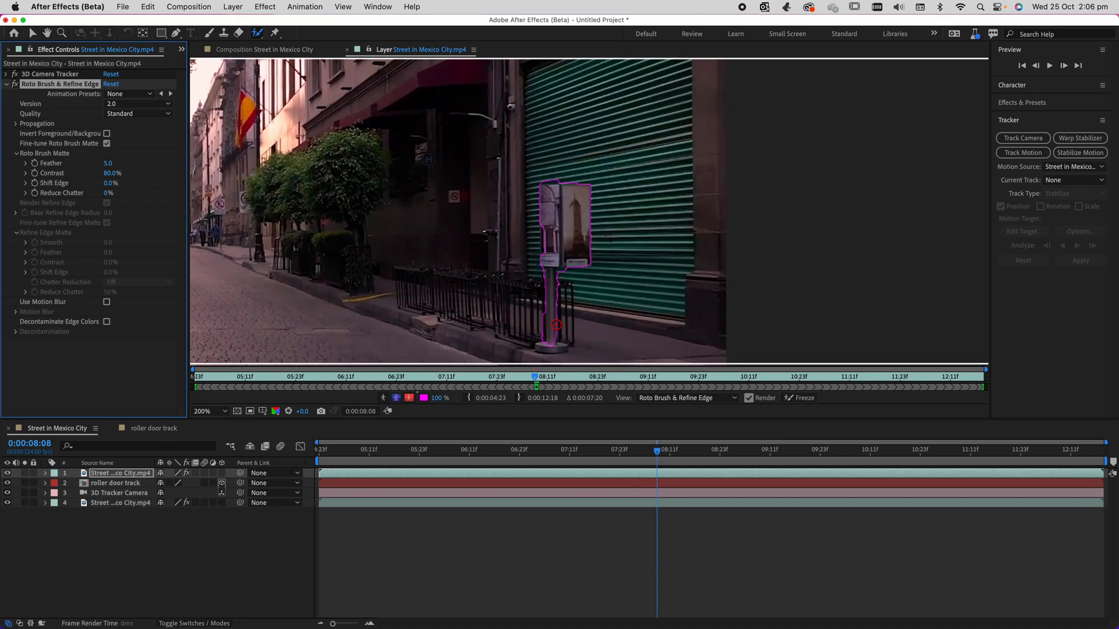
Inspect the sign stand's Roto Brush selection in the Alpha, Alpha Boundary and Alpha Overlay views.
mouse_move(595, 272)
mouse_down()
mouse_move(622, 272)
mouse_move(599, 273)
mouse_up()
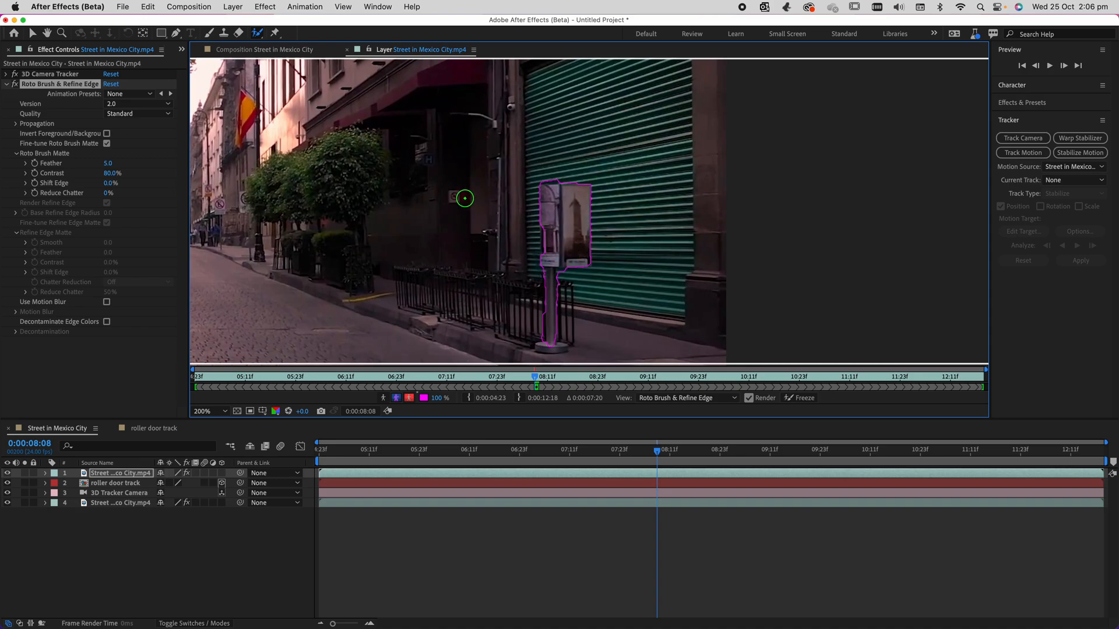
click(387, 401)
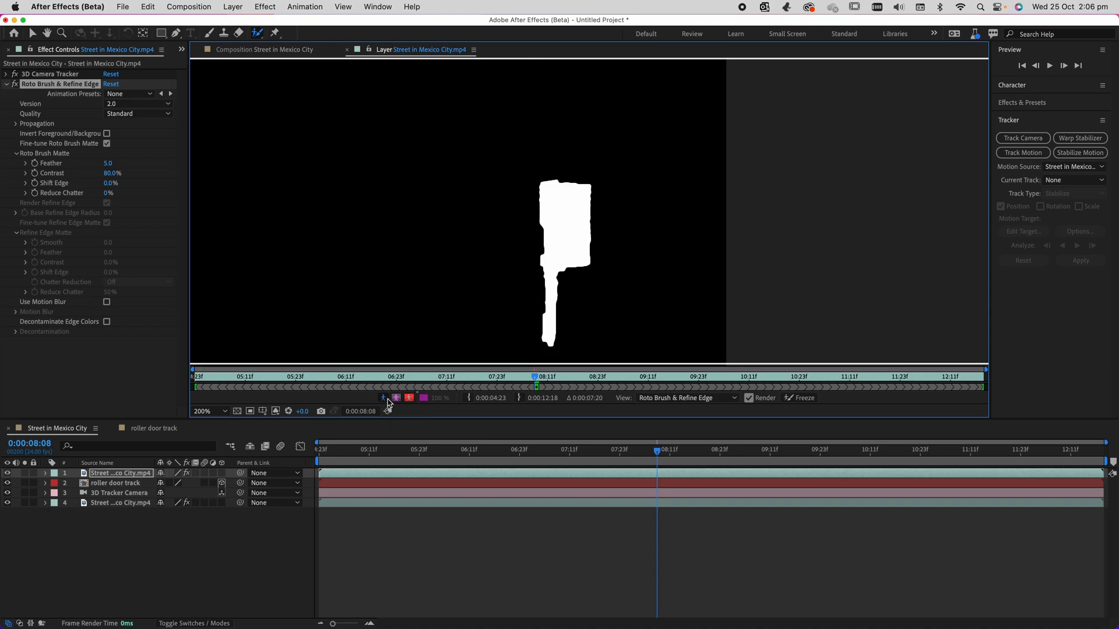
click(396, 399)
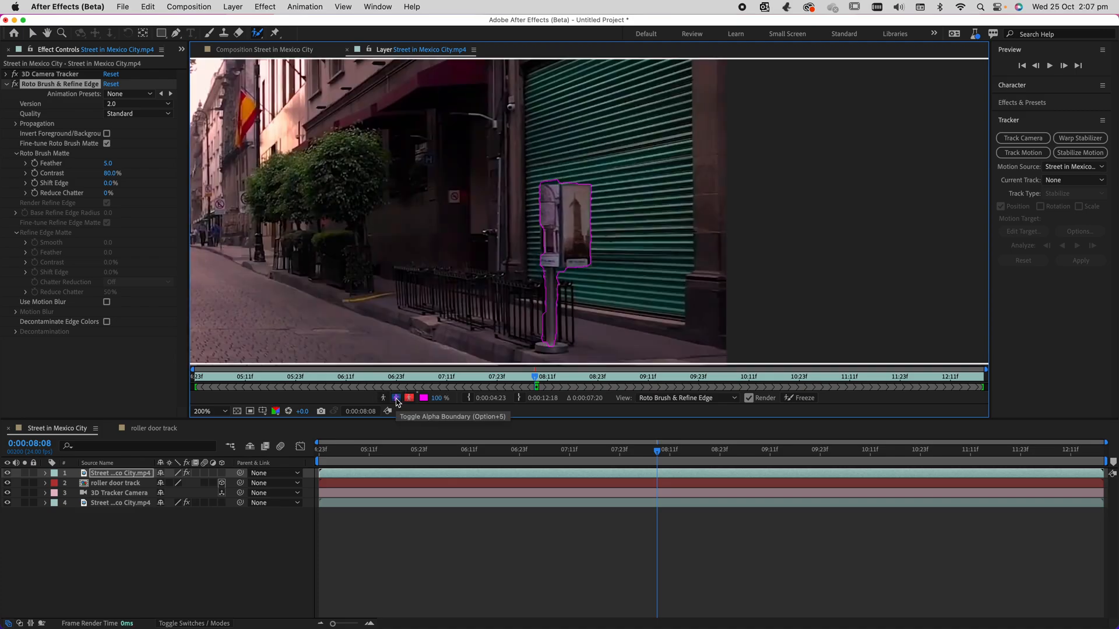
click(409, 400)
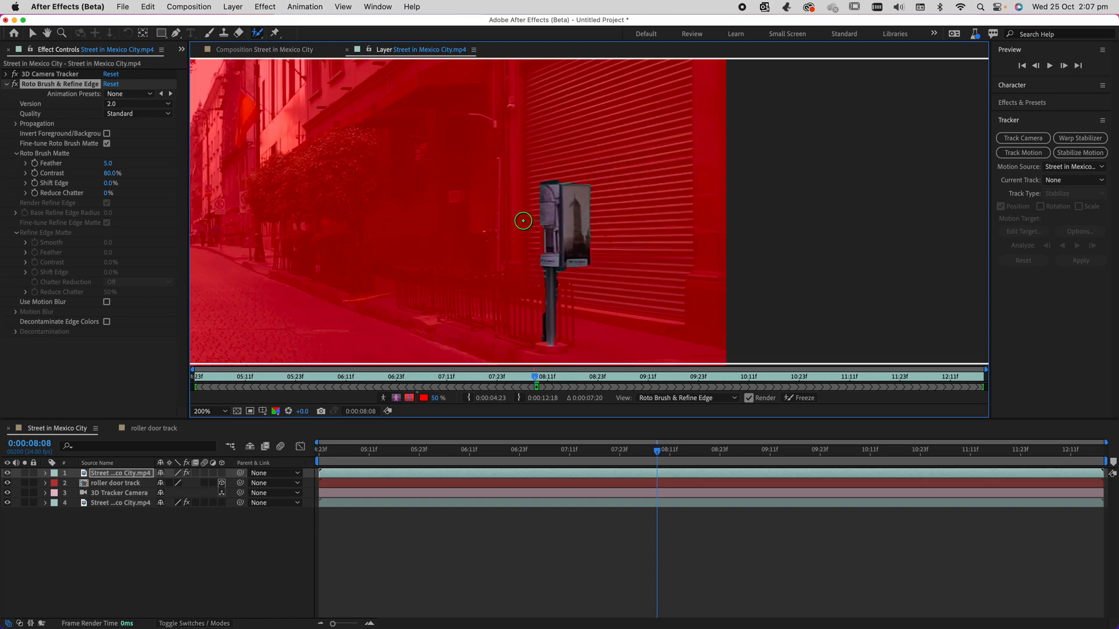
Paint a test Roto Brush area beside the sign stand, remove it, and return to the Alpha Boundary view.
drag(557, 210, 520, 220)
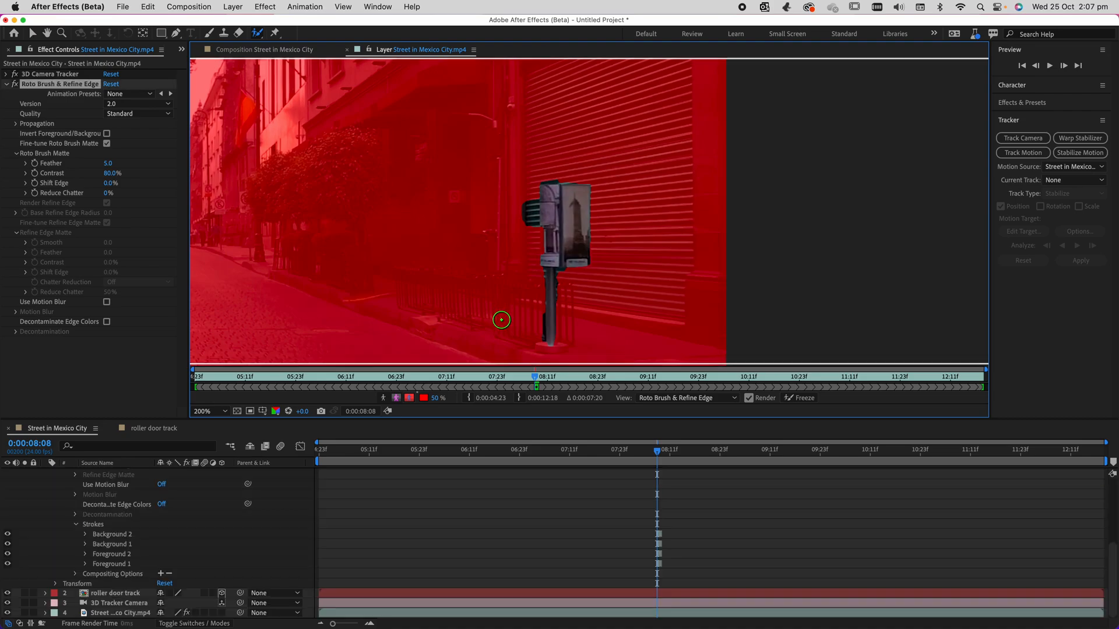
click(409, 398)
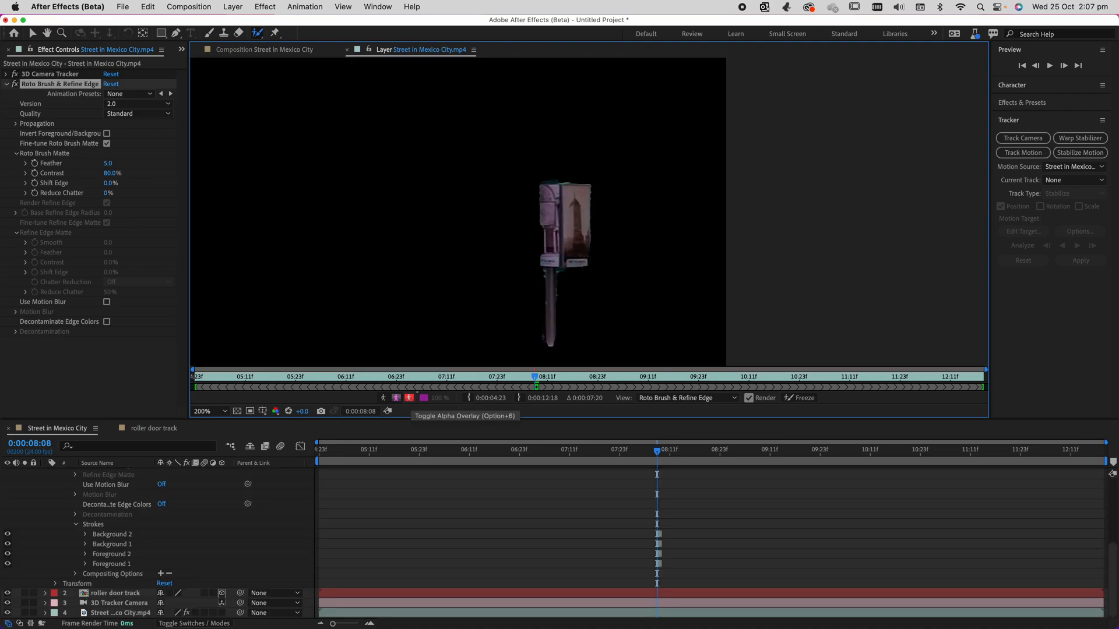
click(396, 399)
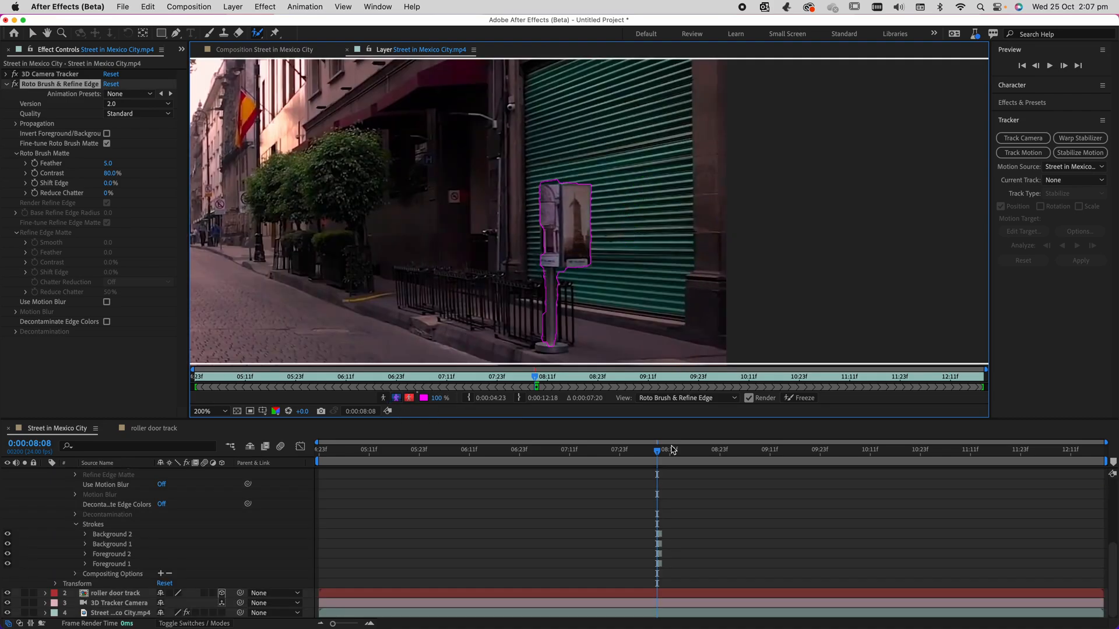
Propagate the sign stand's Roto Brush selection forward to 0:00:09:05 and back through 0:00:07:10 to 0:00:06:11.
drag(657, 456, 746, 462)
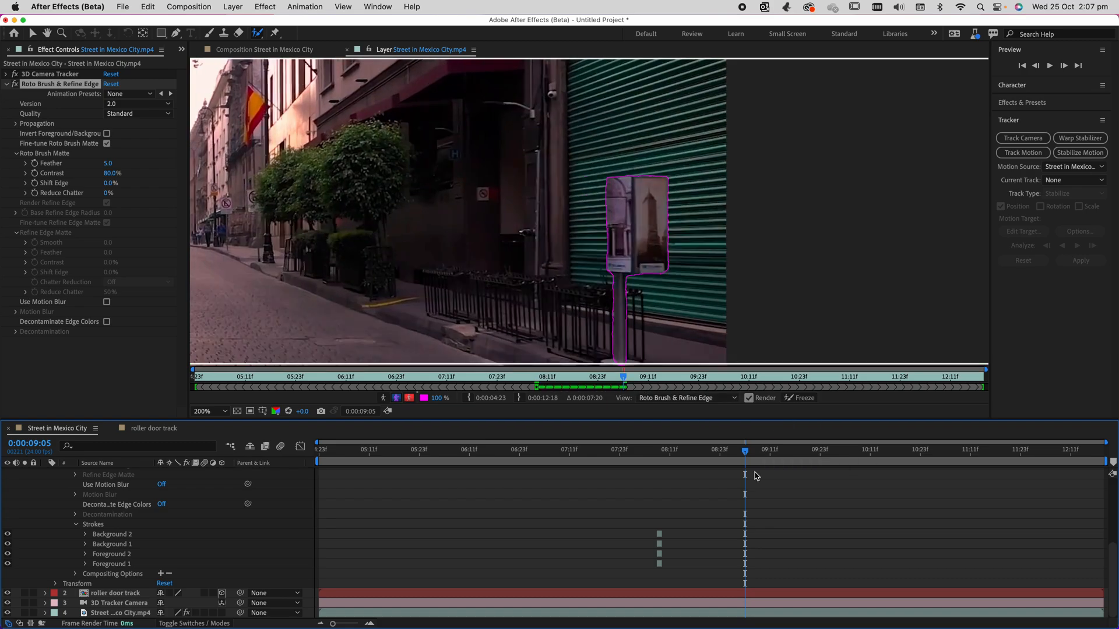
key(comma)
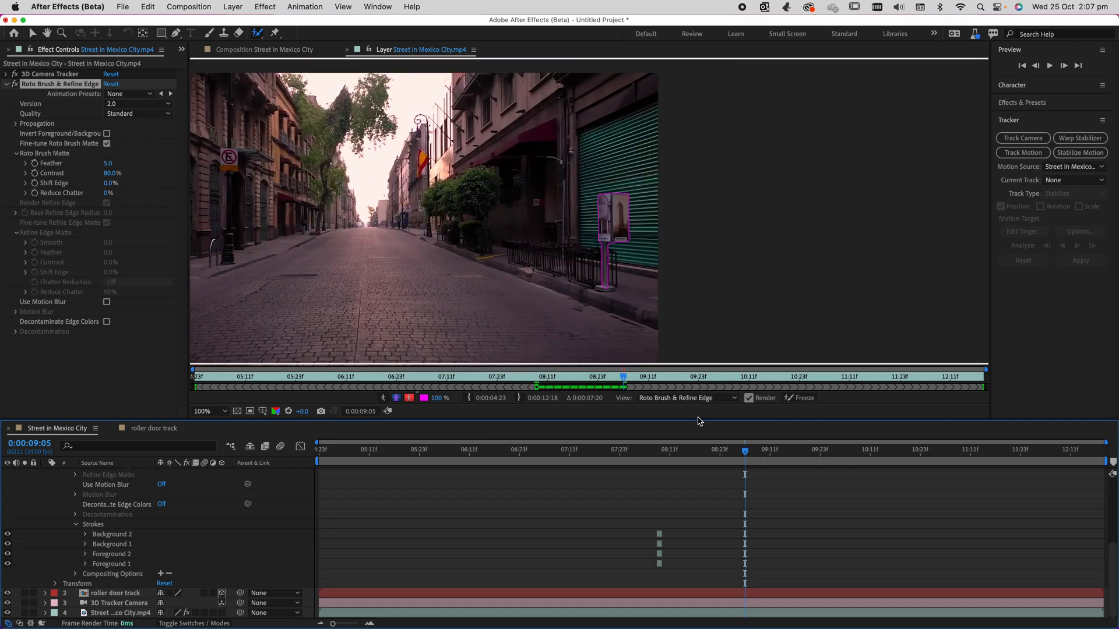
mouse_move(740, 450)
mouse_down()
mouse_move(731, 455)
mouse_move(887, 463)
mouse_move(568, 462)
mouse_up()
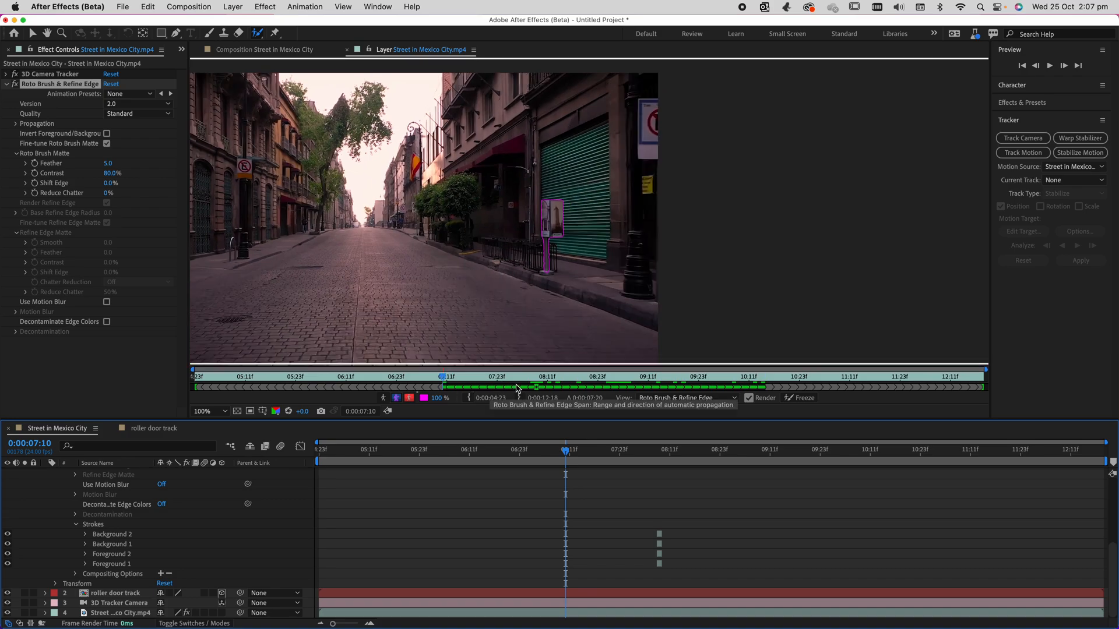
drag(560, 457, 467, 460)
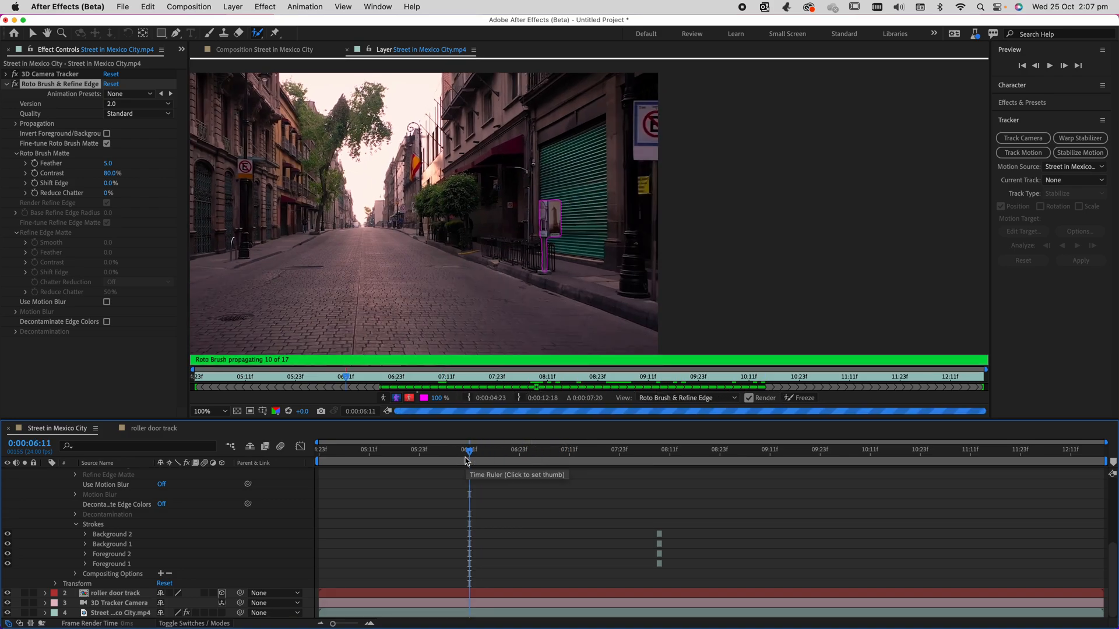
mouse_move(467, 459)
mouse_down()
mouse_move(323, 455)
mouse_move(978, 466)
mouse_move(429, 457)
mouse_move(607, 459)
mouse_move(470, 457)
mouse_up()
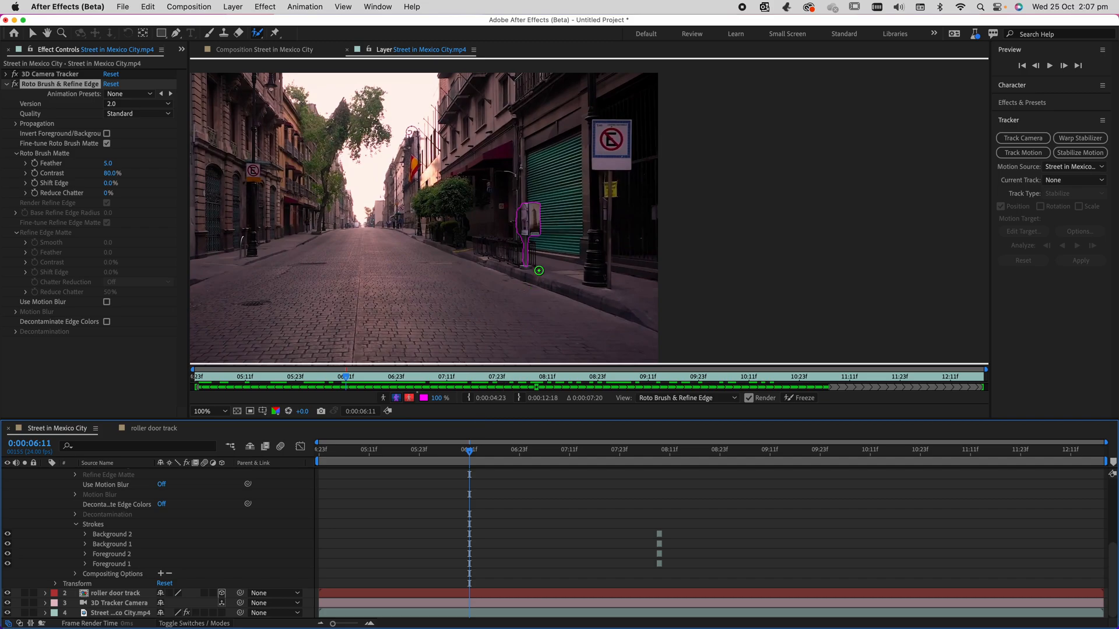
At 0:00:06:11, refine the sign stand's outline with additional foreground and background Roto Brush strokes.
scroll(538, 270, up, 4)
drag(284, 189, 290, 308)
click(336, 192)
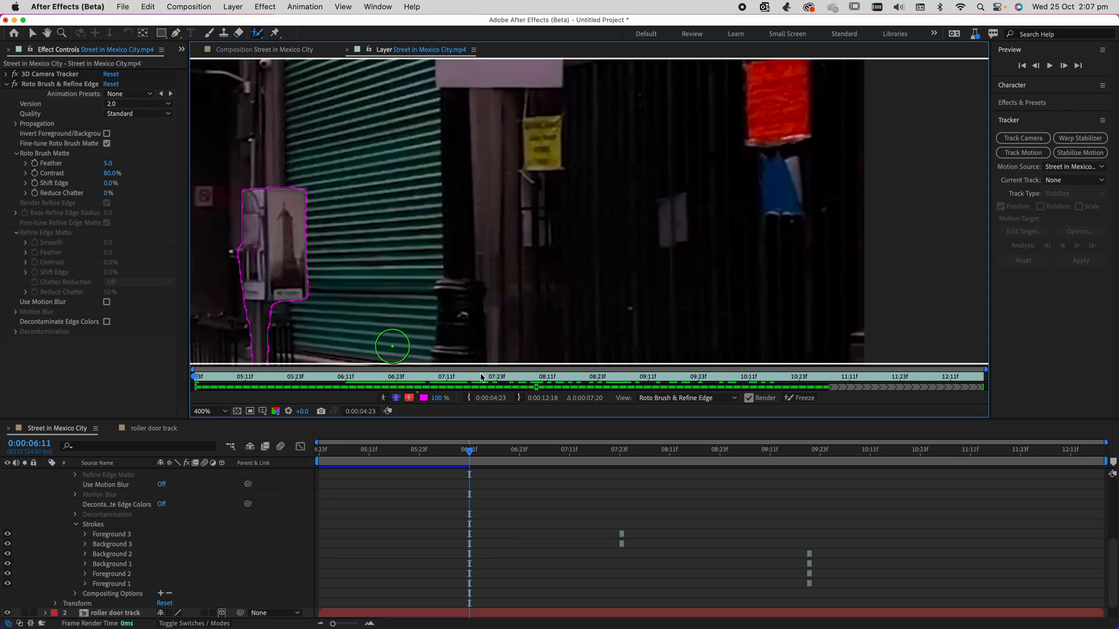
Freeze the Roto Brush propagation and return to the Street in Mexico City composition.
key(slash)
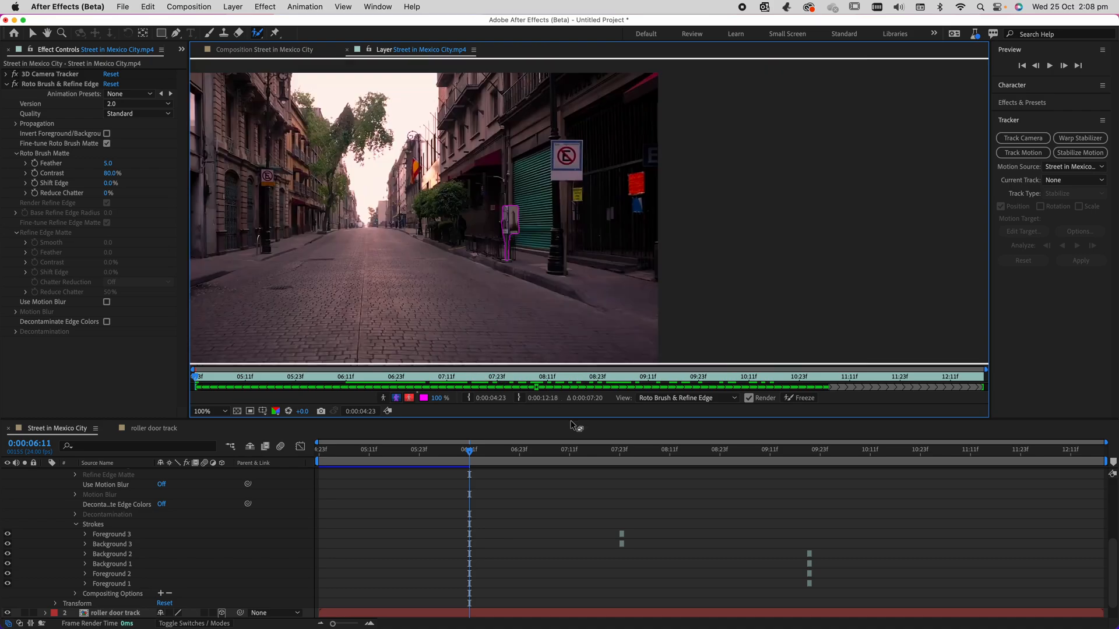
click(815, 405)
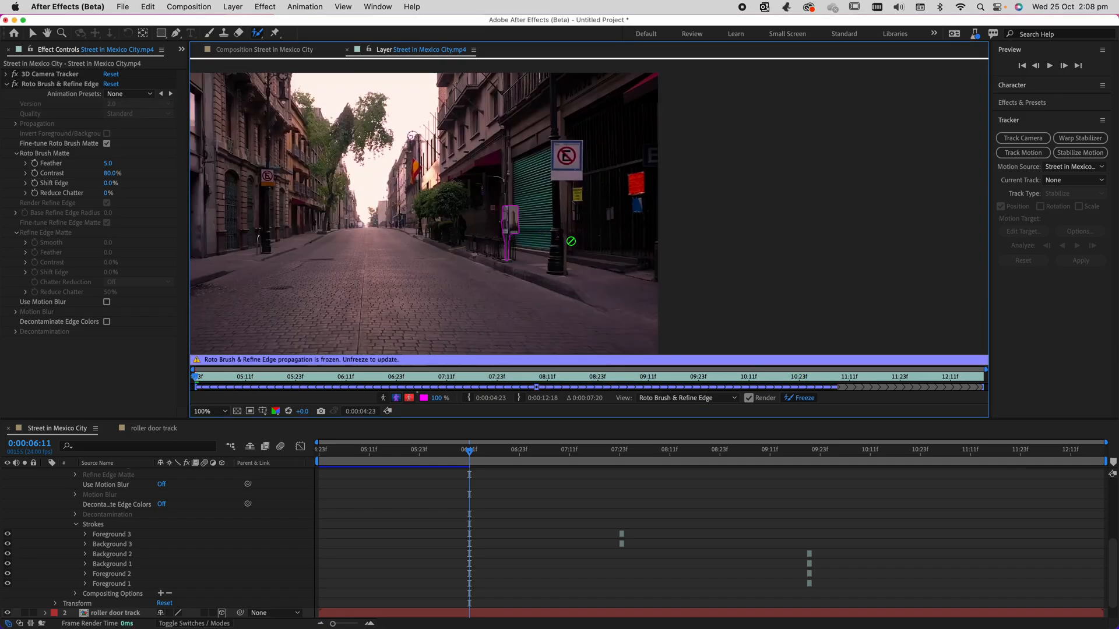
click(277, 50)
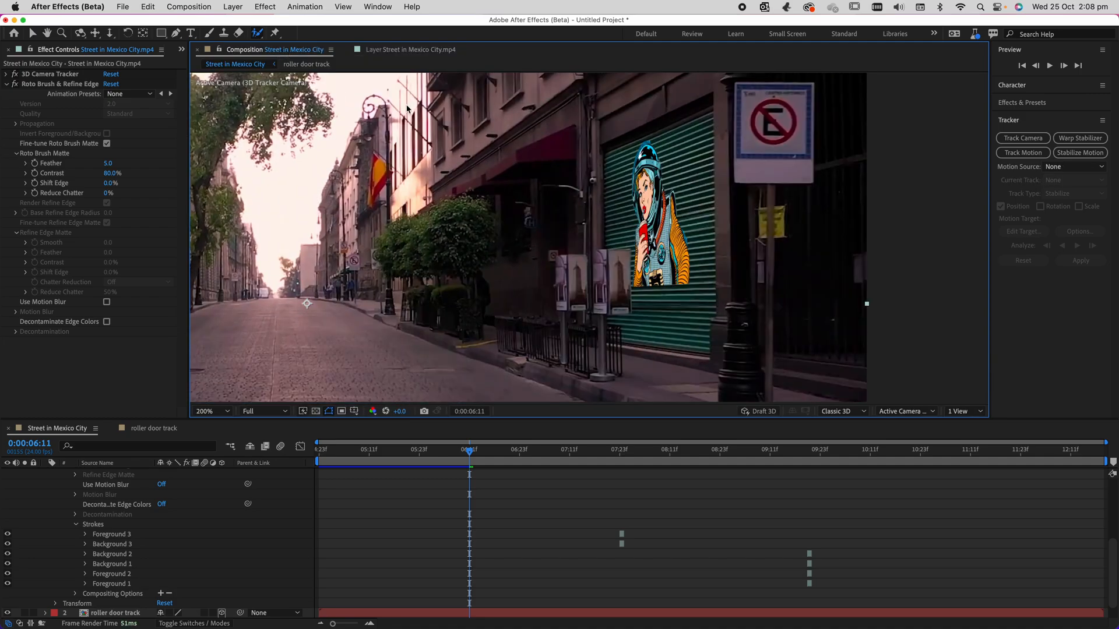
Preview the composition from 0:00:04:23 and play the duplicated footage layer on its own to check the sign stand's alignment.
drag(475, 452, 319, 453)
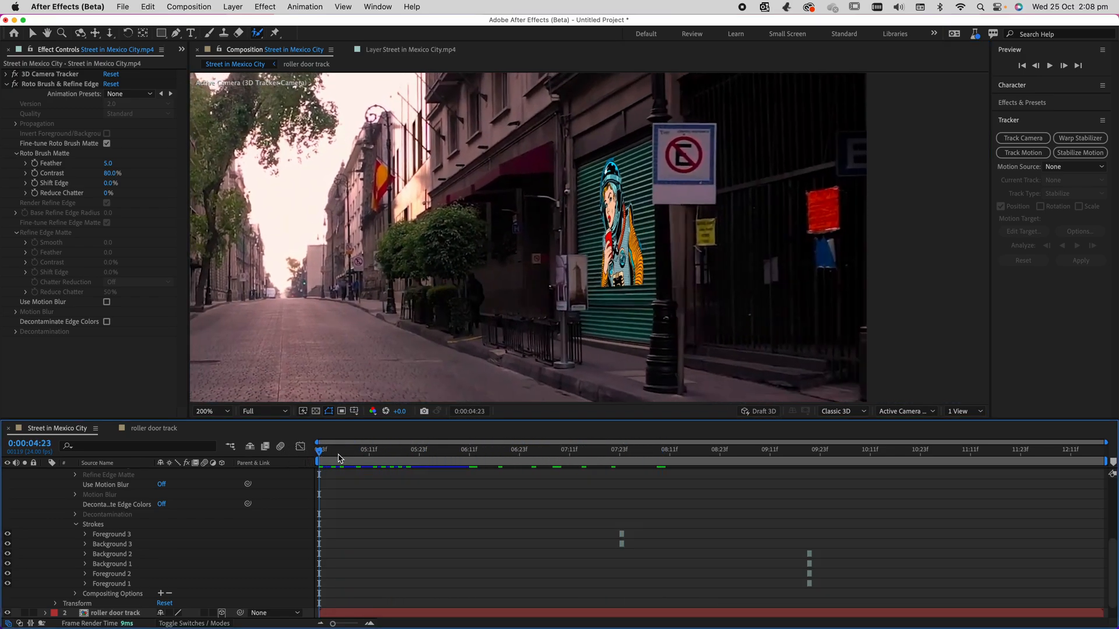
key(space)
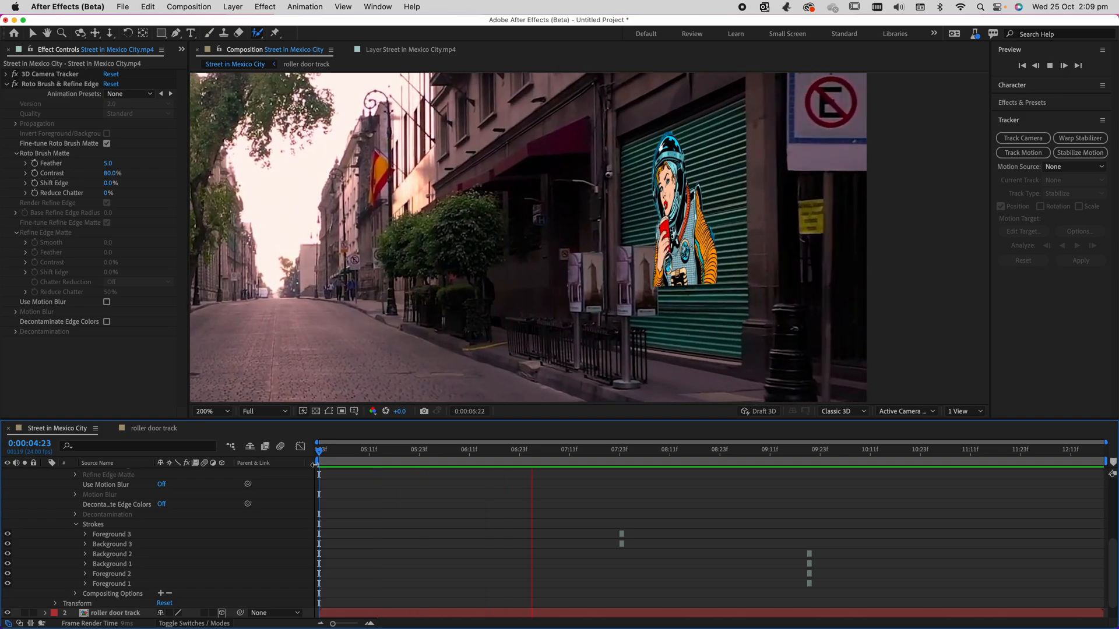
key(space)
click(383, 52)
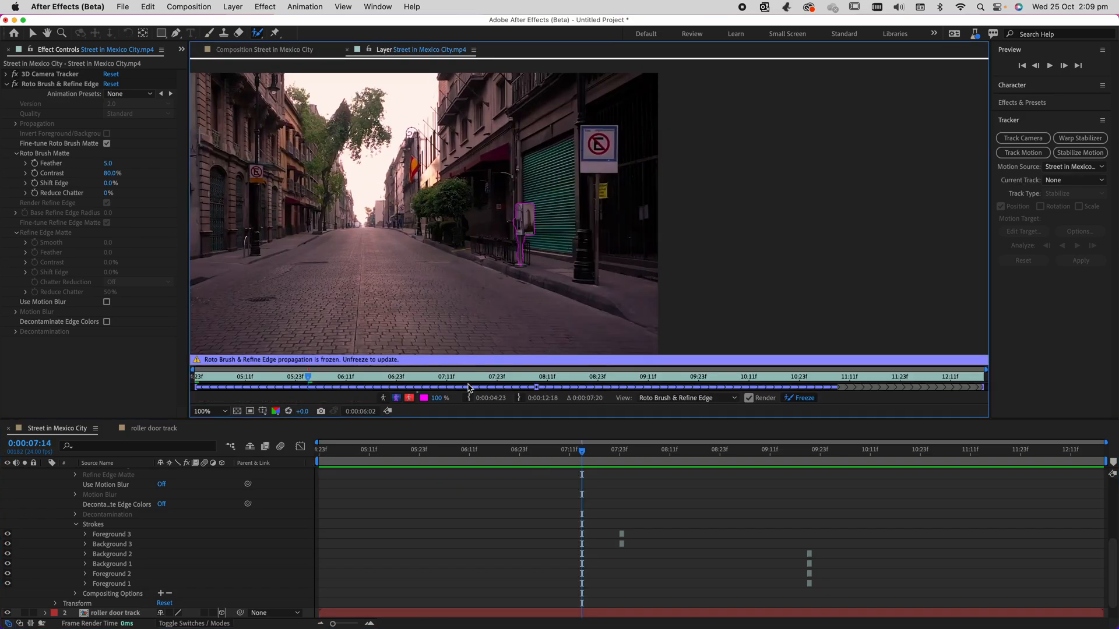
key(space)
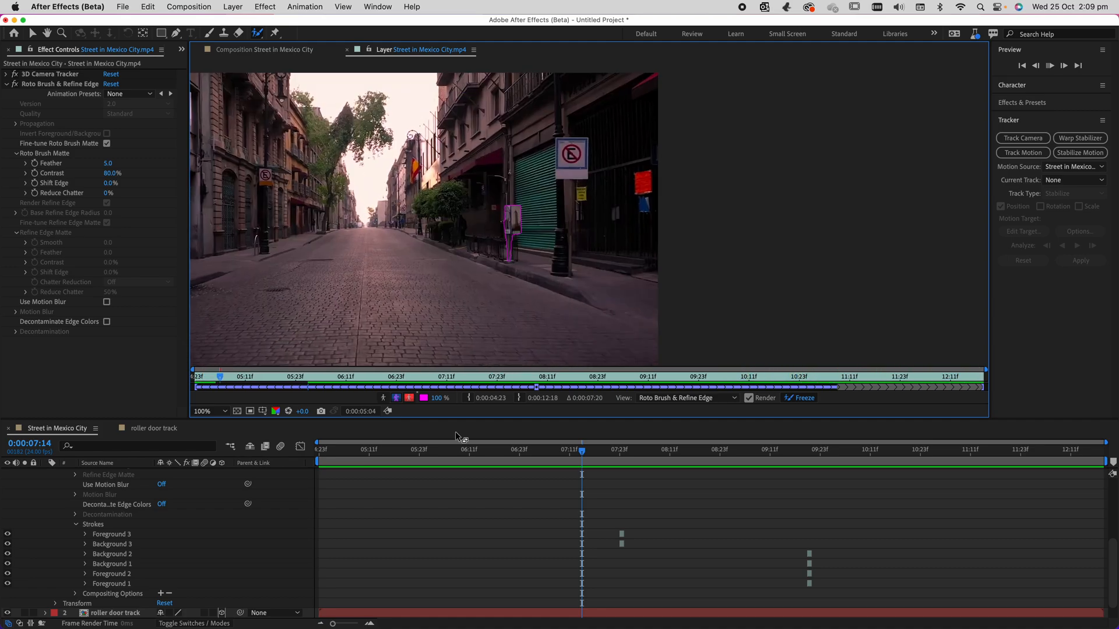
key(space)
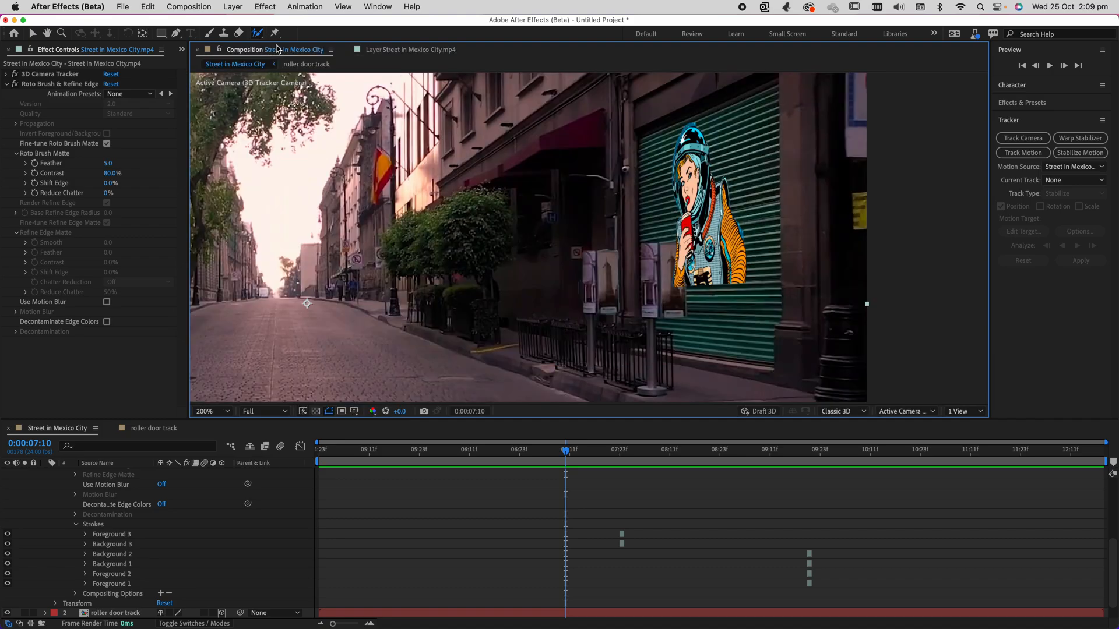
drag(520, 450, 320, 451)
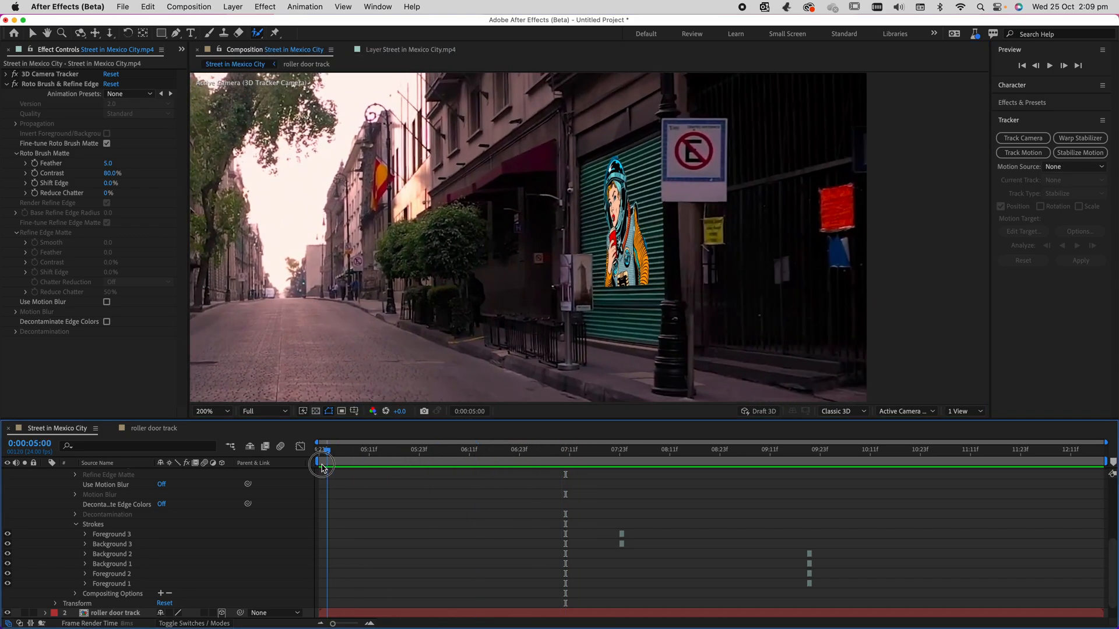
Collapse the duplicated footage layer's properties and slide the layer back so it starts at 0:00:04:23 like the layers below.
scroll(169, 534, up, 5)
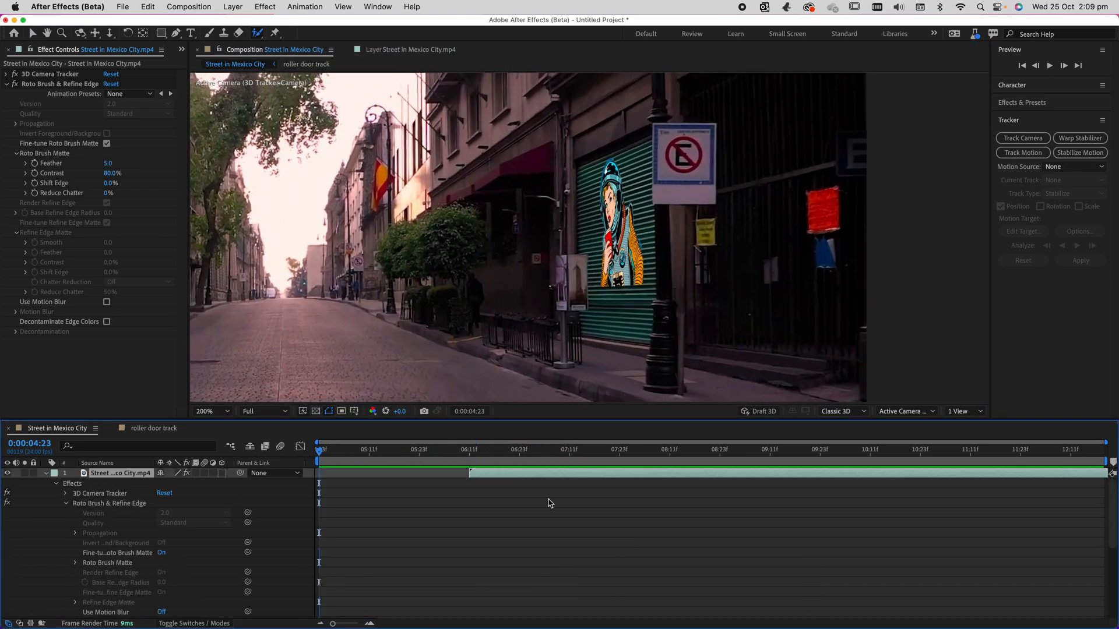
click(45, 474)
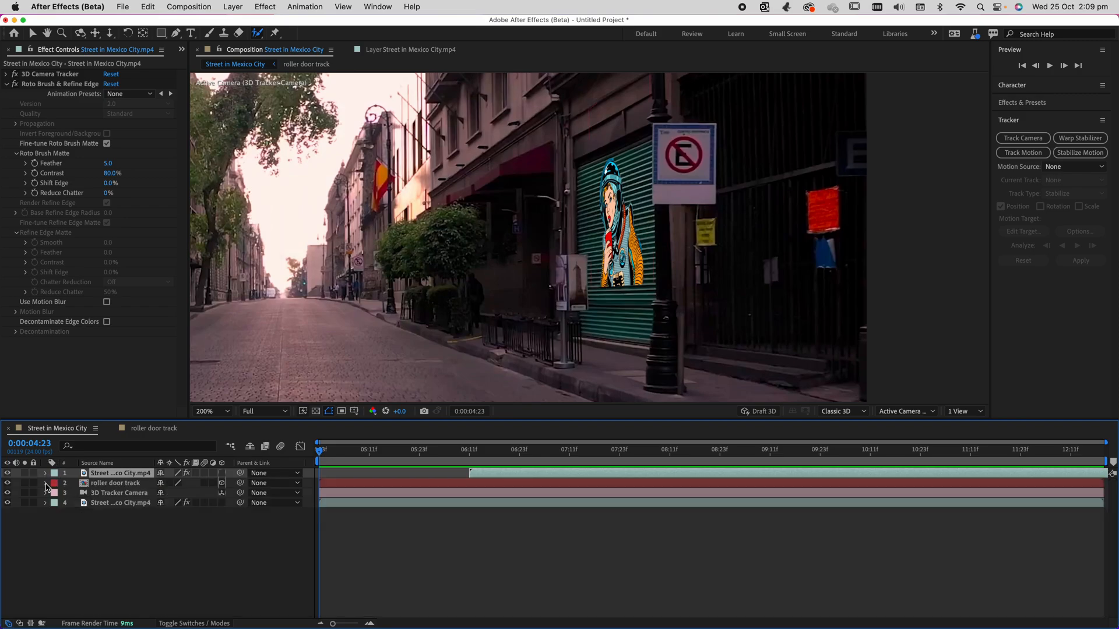
drag(328, 453, 450, 469)
double_click(494, 477)
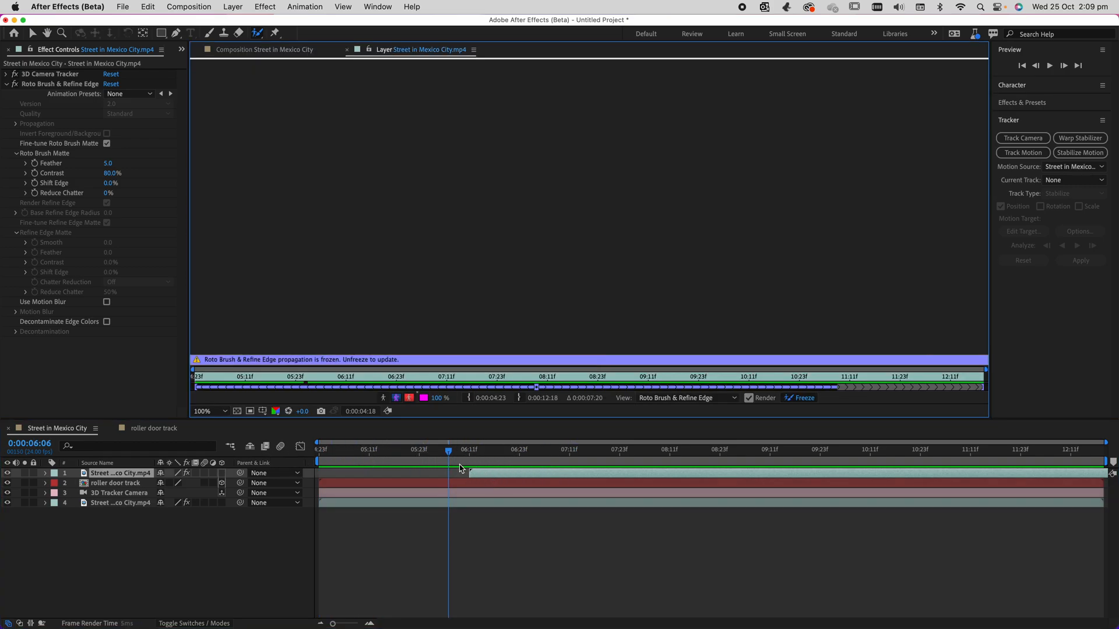
click(263, 49)
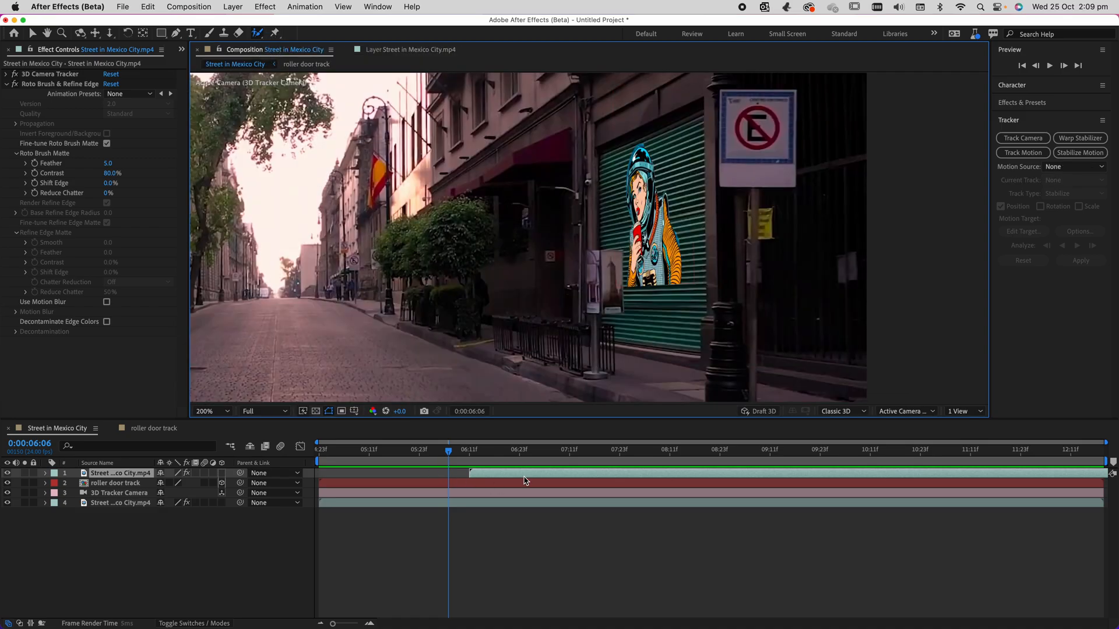
drag(528, 478, 379, 480)
Preview the composition from 0:00:04:23 and stop at 0:00:09:02 with the sign stand in front of the artwork.
drag(433, 452, 258, 453)
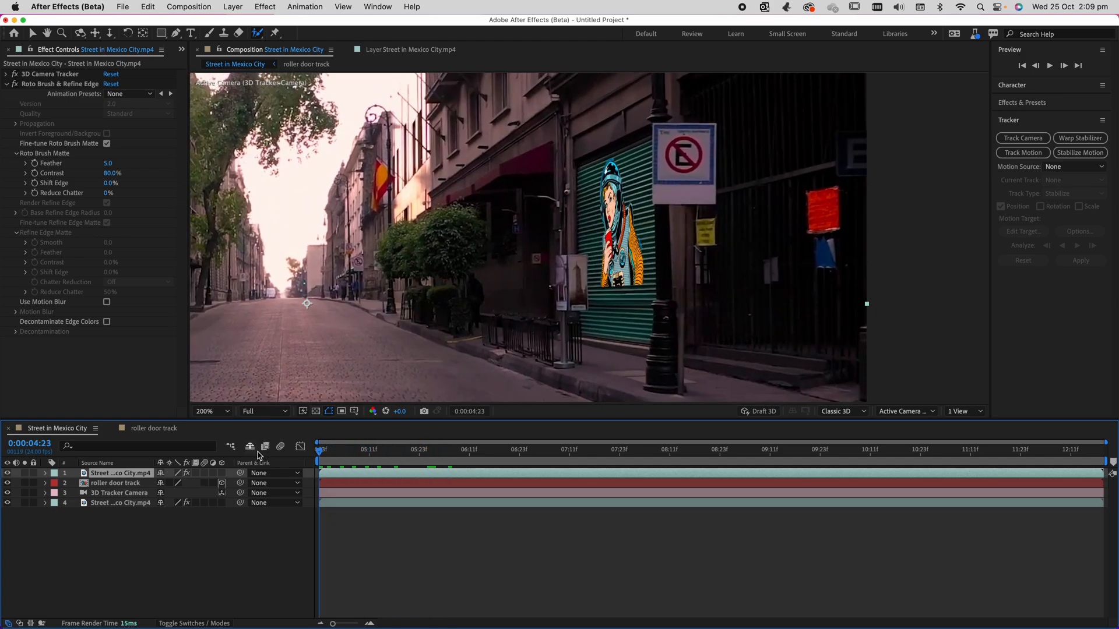
key(space)
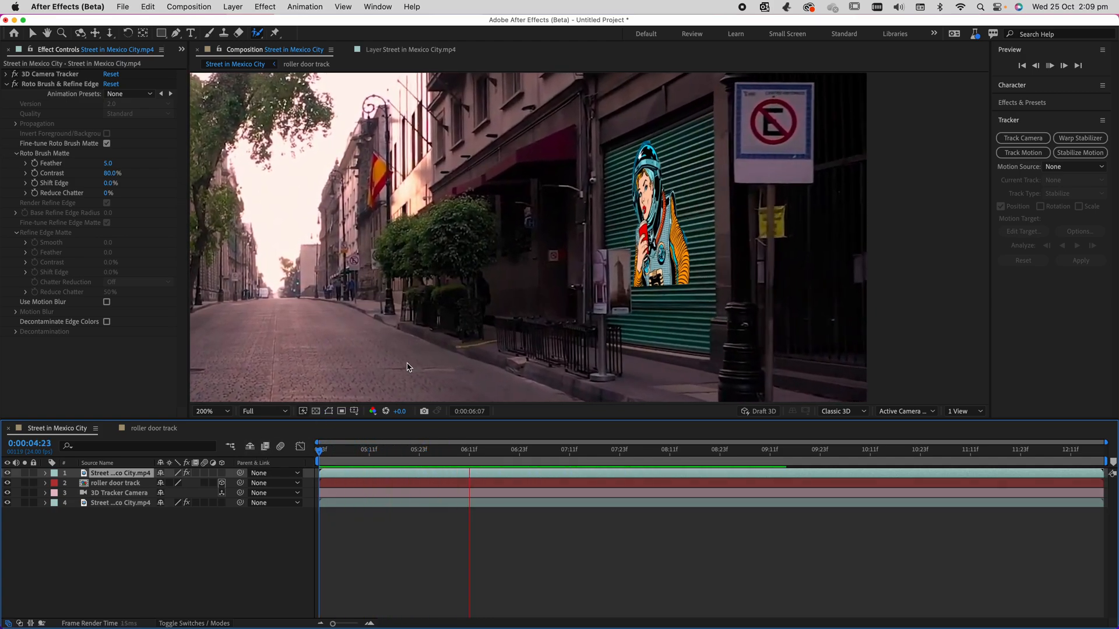
key(space)
key(space)
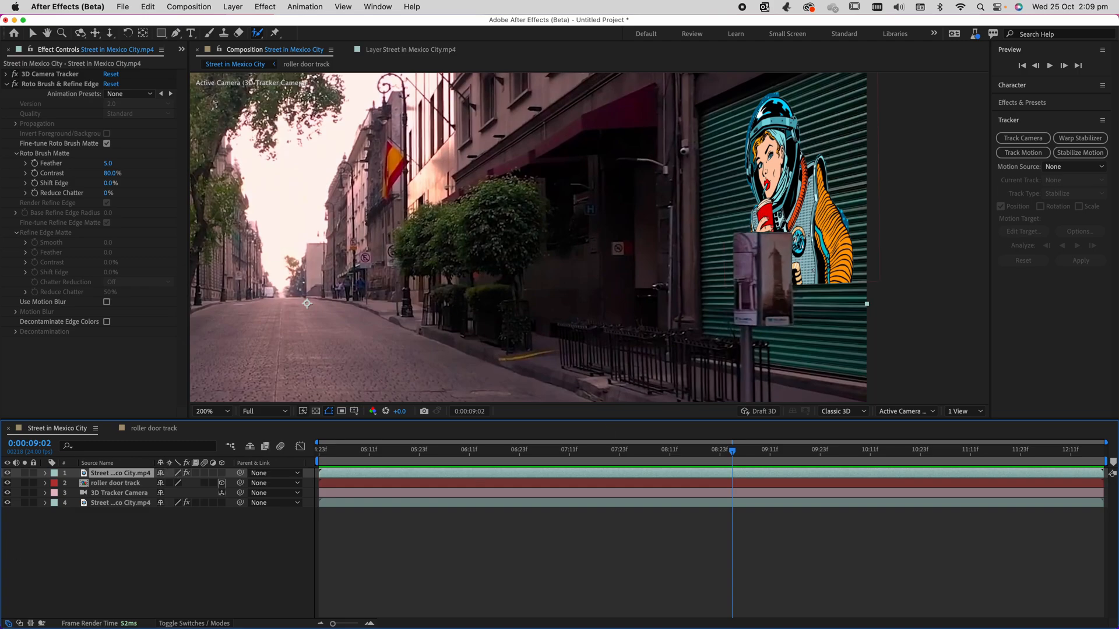
Toggle the visibility of the roller door track, original footage and rotoscoped footage layers to compare what each contributes.
click(8, 483)
click(8, 483)
click(7, 501)
click(8, 501)
click(8, 482)
click(9, 482)
click(8, 473)
click(7, 473)
Set the Roto Brush Matte Feather to 8.4 on the duplicated footage layer and preview the sign stand's edge.
click(68, 84)
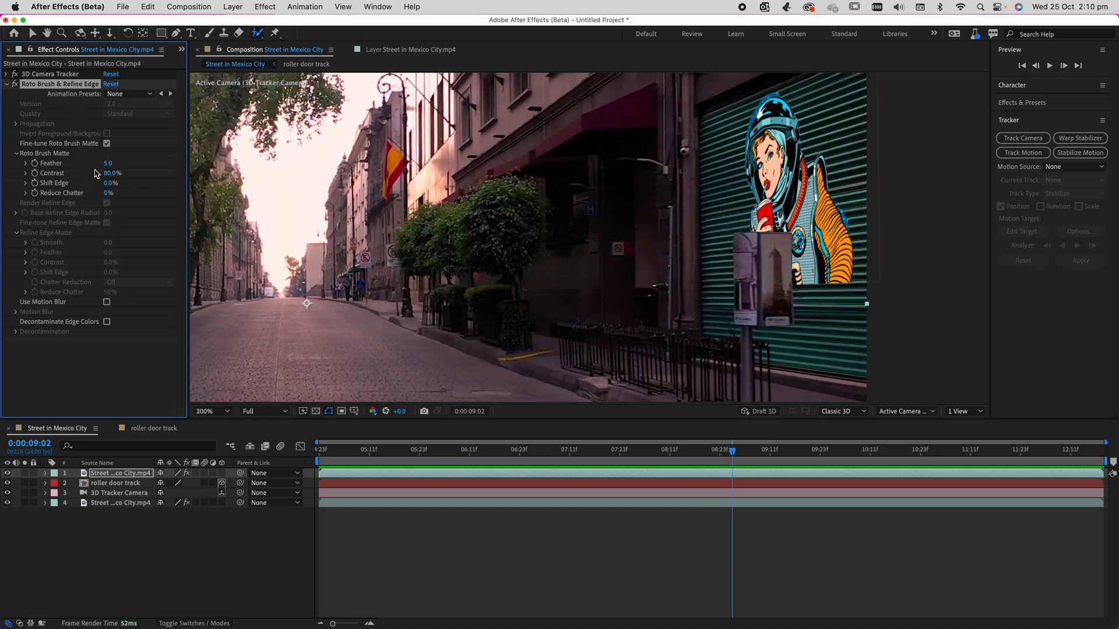
drag(108, 163, 129, 167)
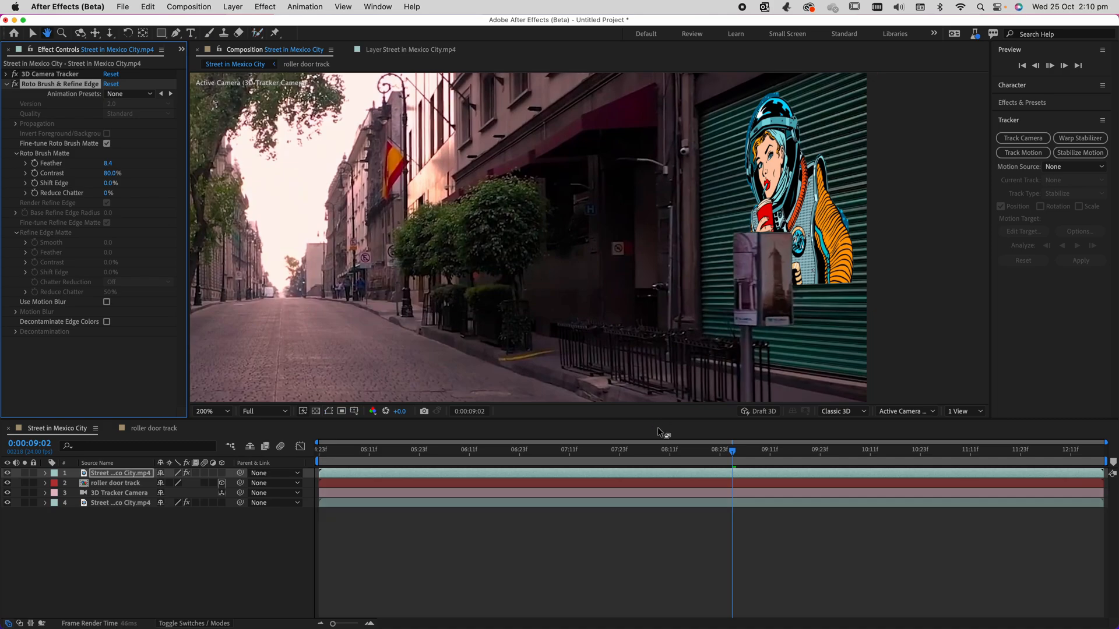
key(space)
key(space)
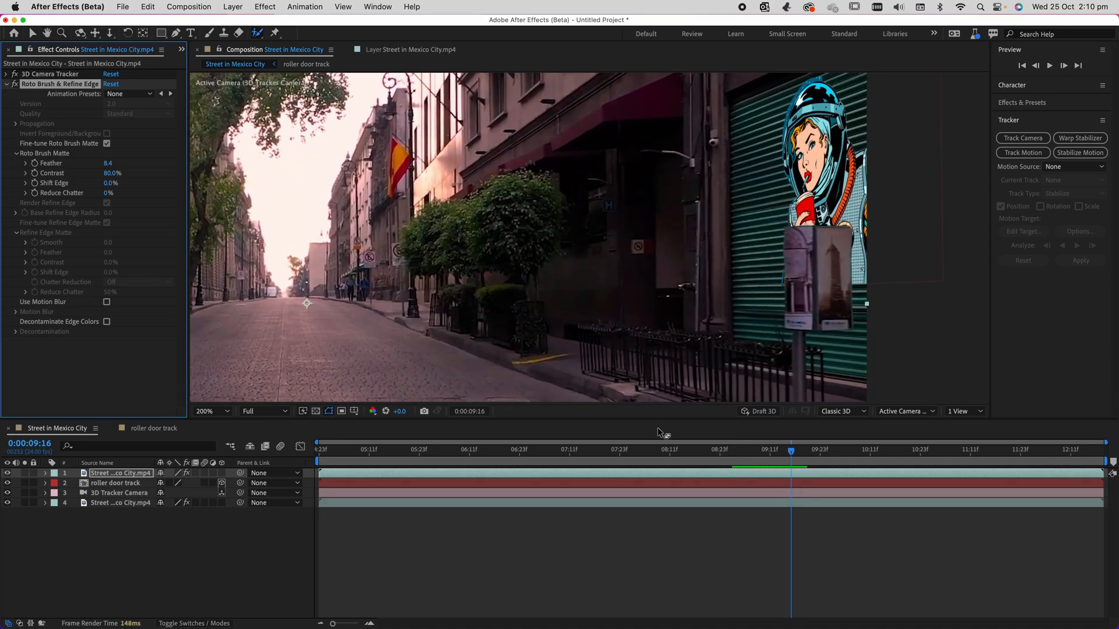
Fit the full frame in view at 50% and preview the finished composite from 0:00:09:16.
scroll(762, 298, down, 4)
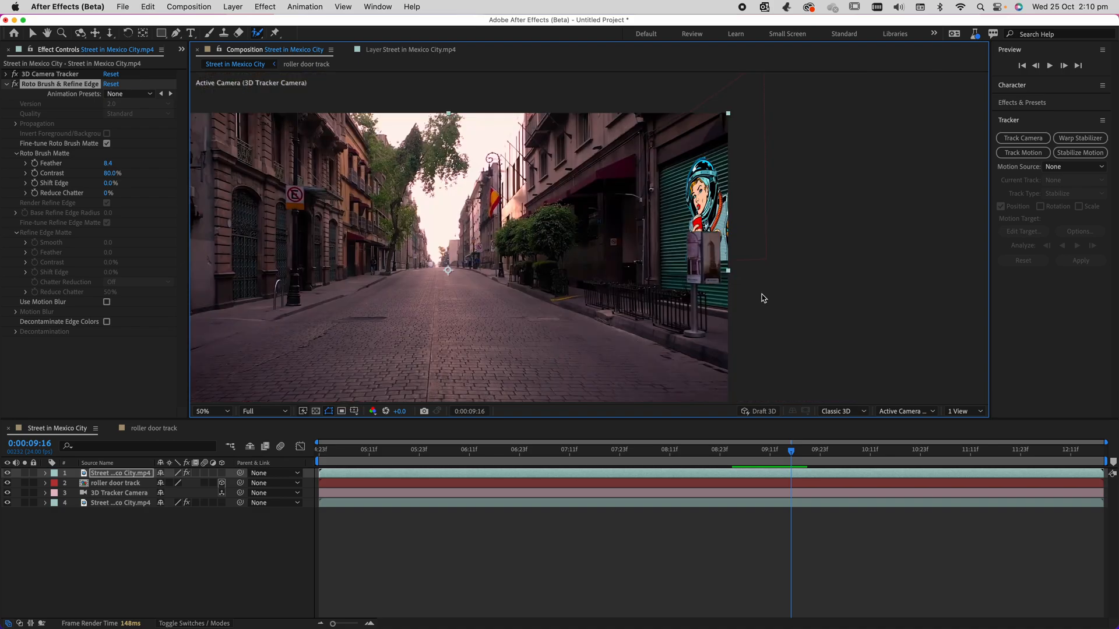
key(space)
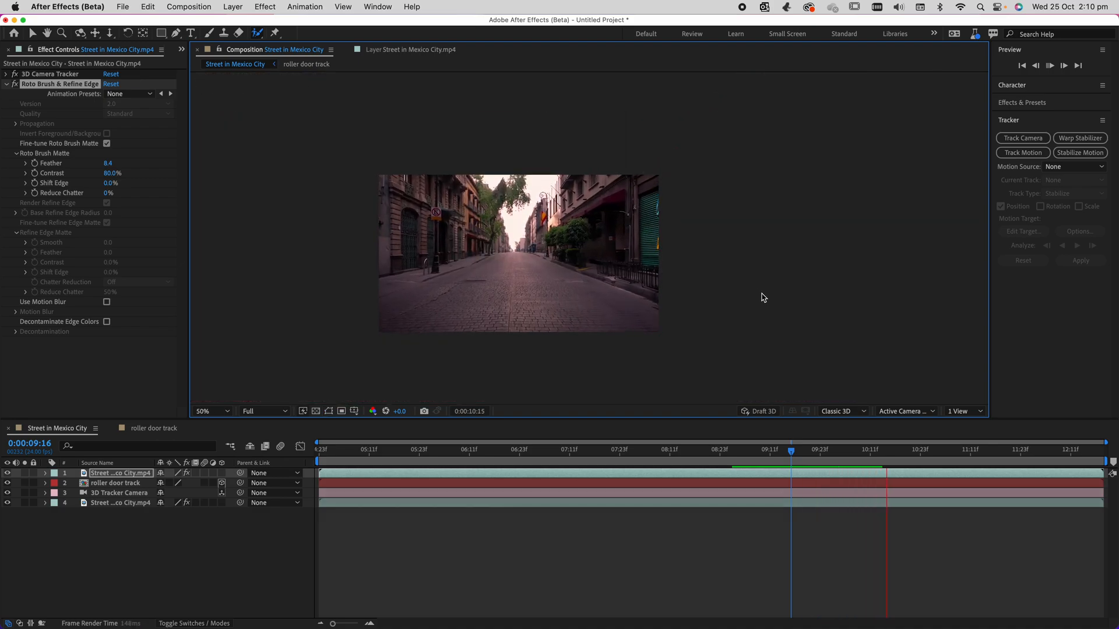
key(space)
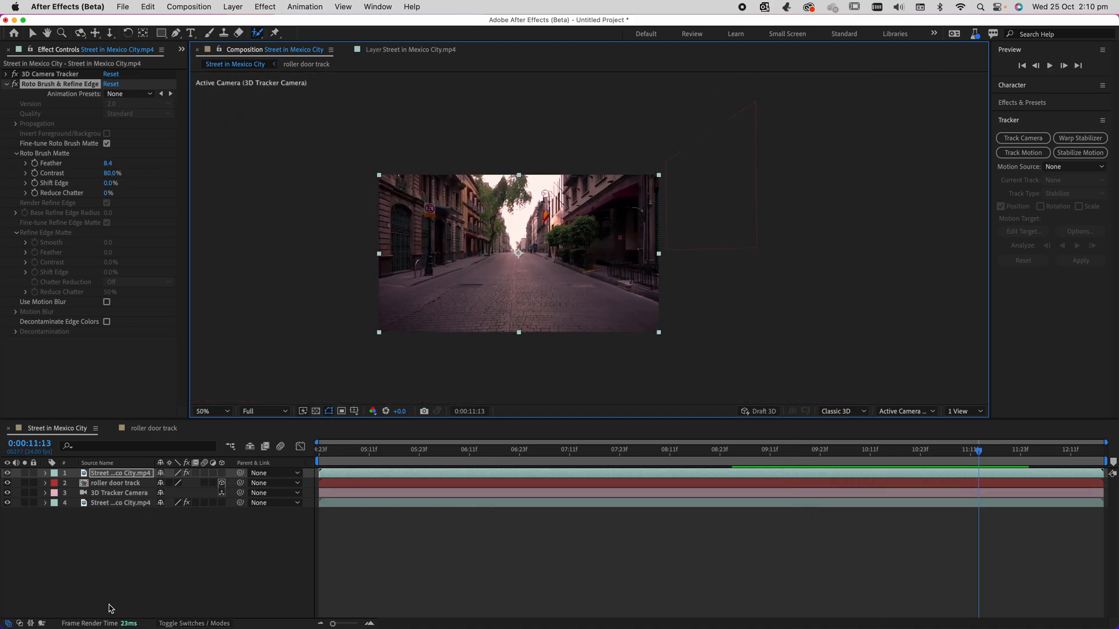
Select the 3D Camera Tracker effect on the original footage layer and switch to the Selection tool to work with its track points.
click(133, 513)
click(129, 504)
click(129, 496)
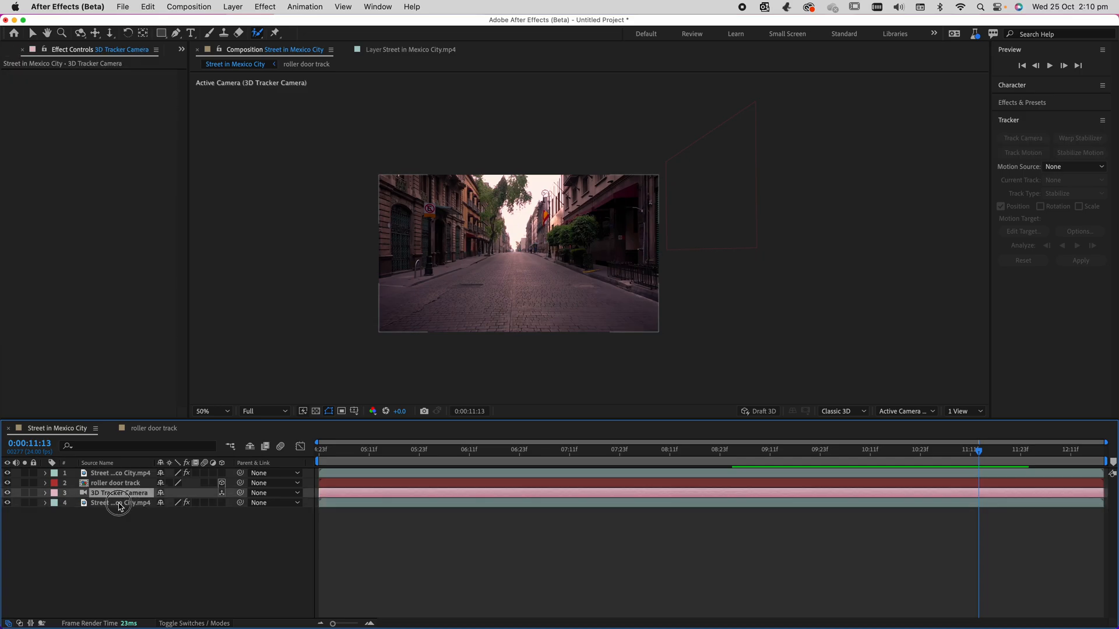
click(129, 503)
click(92, 474)
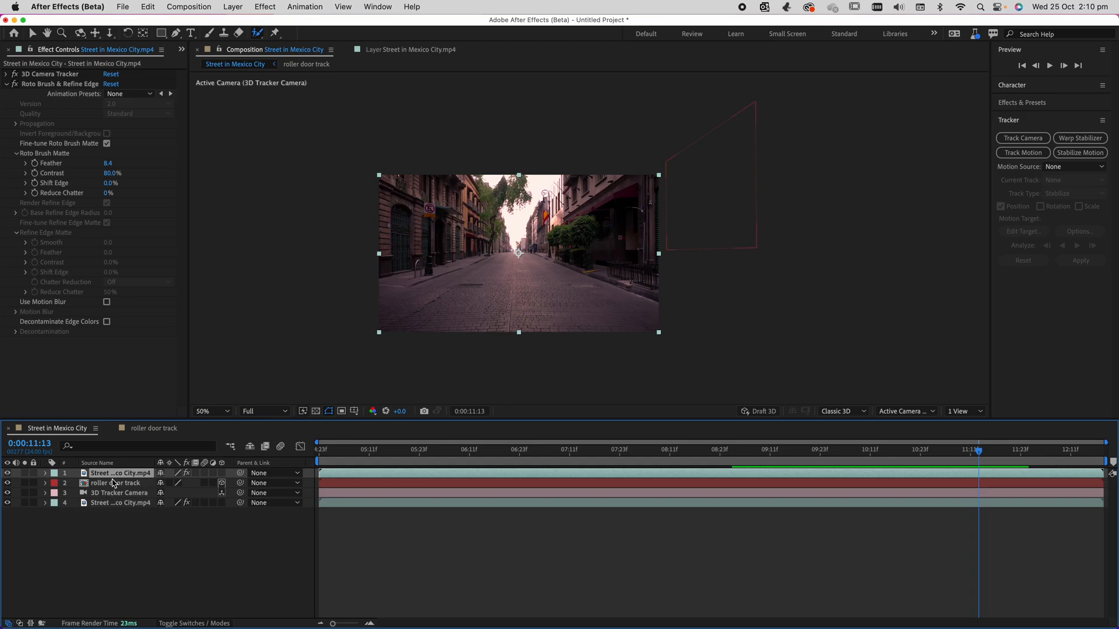
click(106, 503)
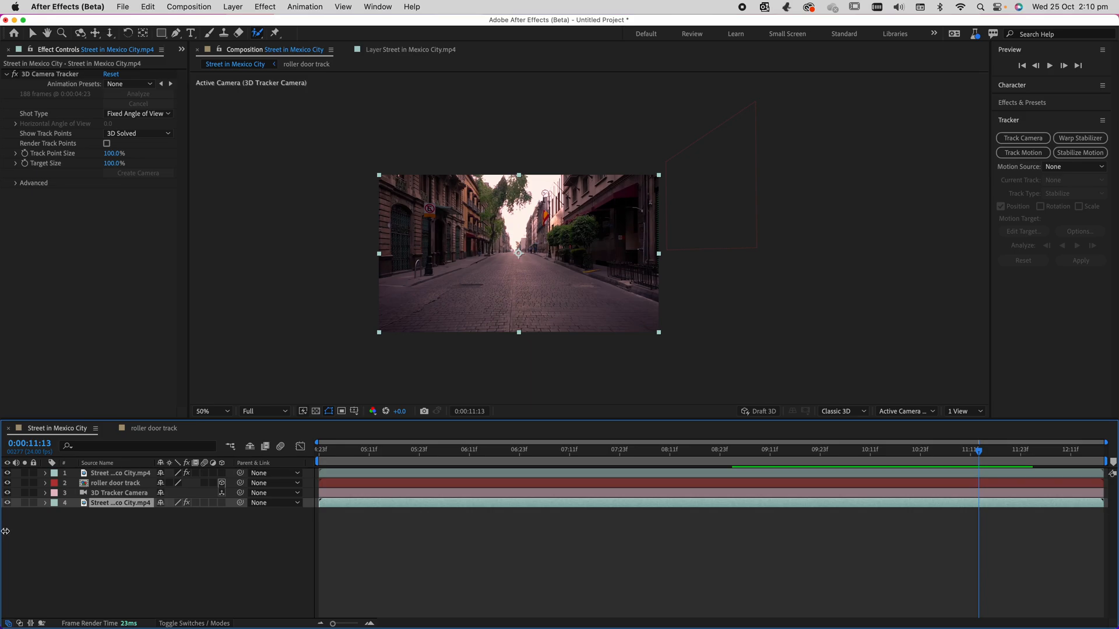
click(7, 503)
click(42, 75)
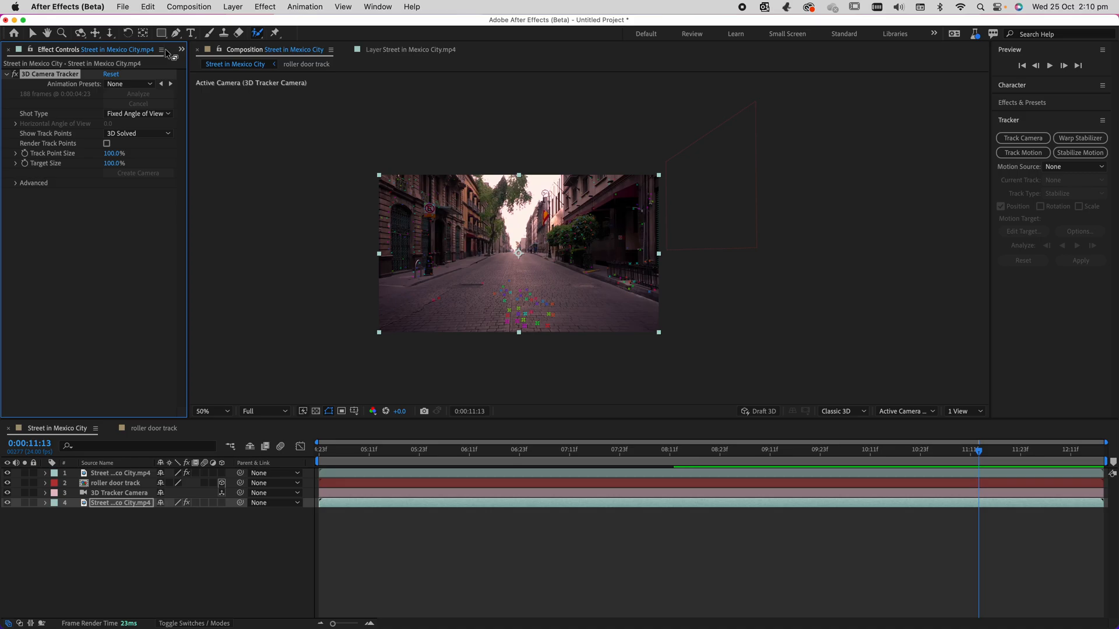
click(33, 34)
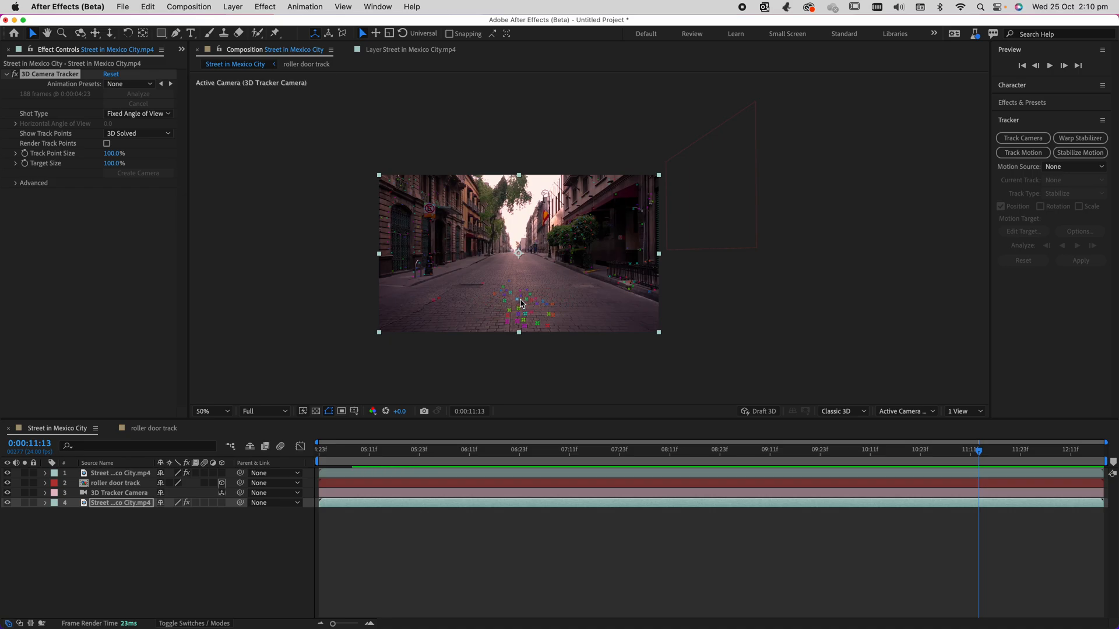
Create a text layer from track points on the road surface at 0:00:04:23 and preview how it follows the footage.
key(.)
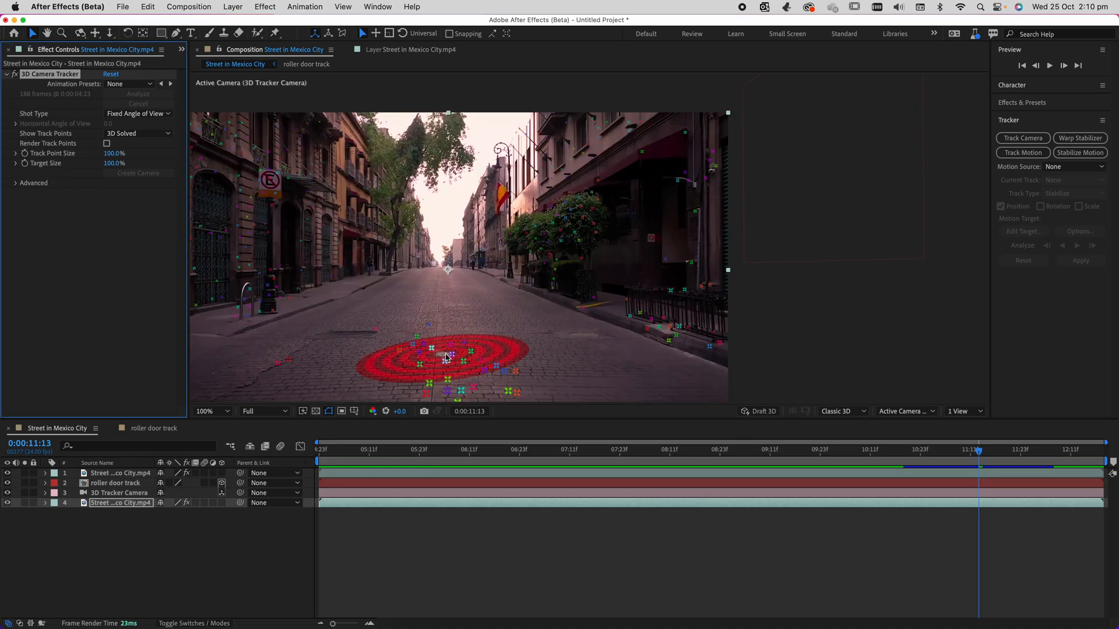
drag(650, 452, 302, 453)
click(434, 340)
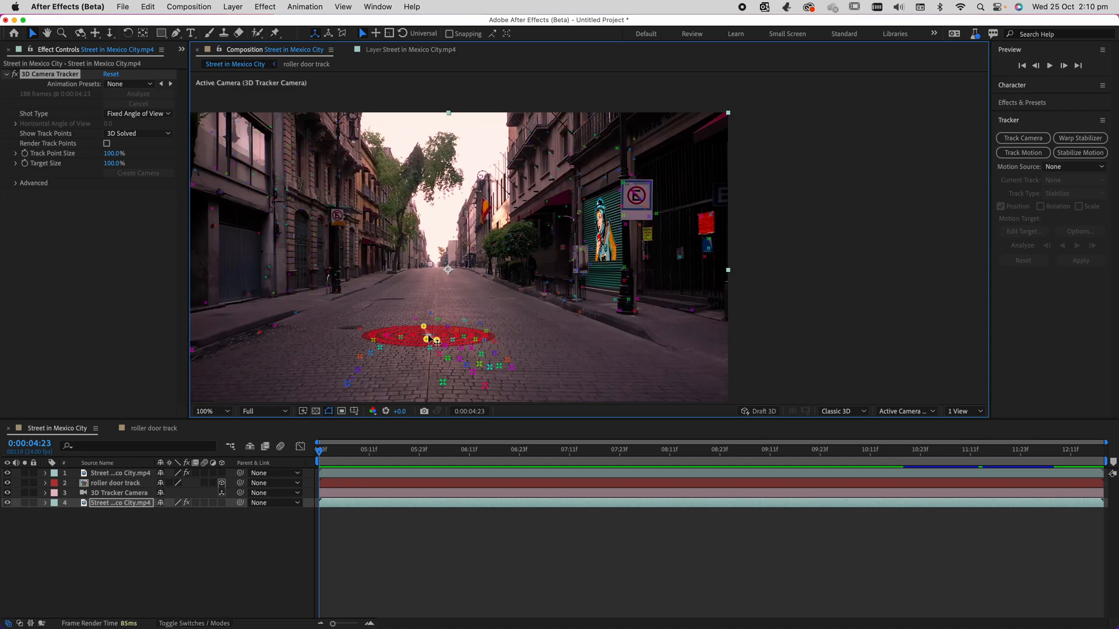
right_click(432, 340)
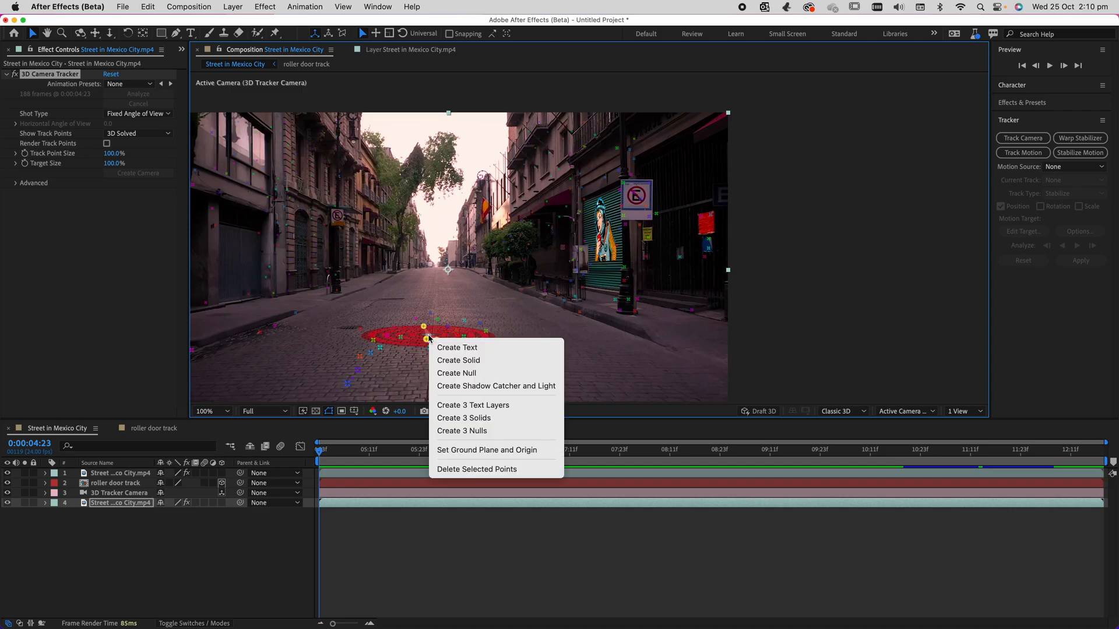
click(456, 348)
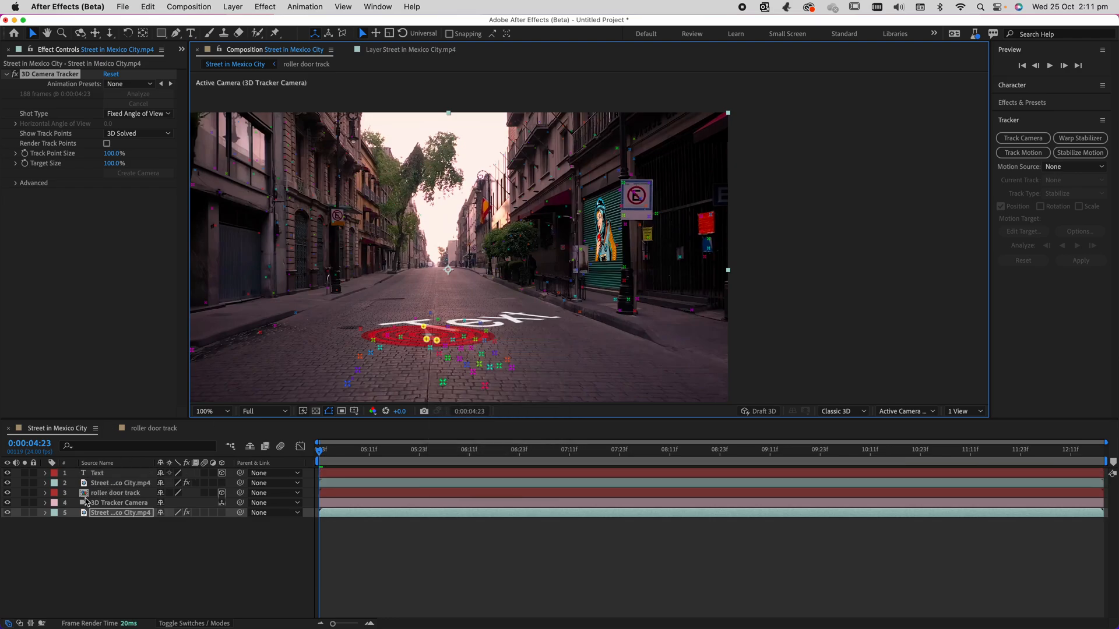
key(space)
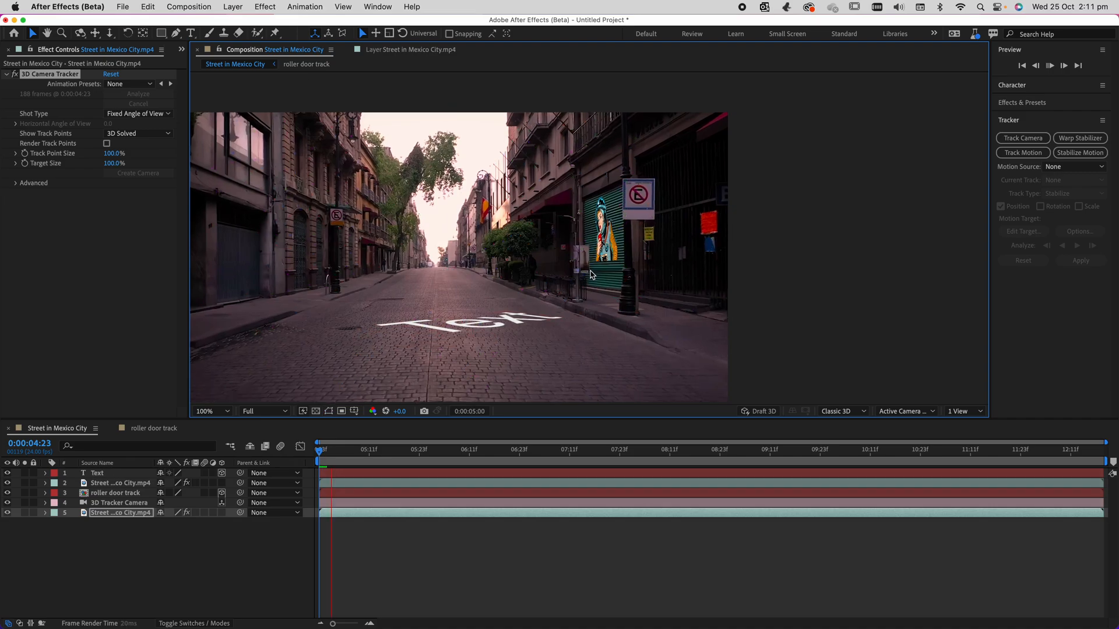
key(space)
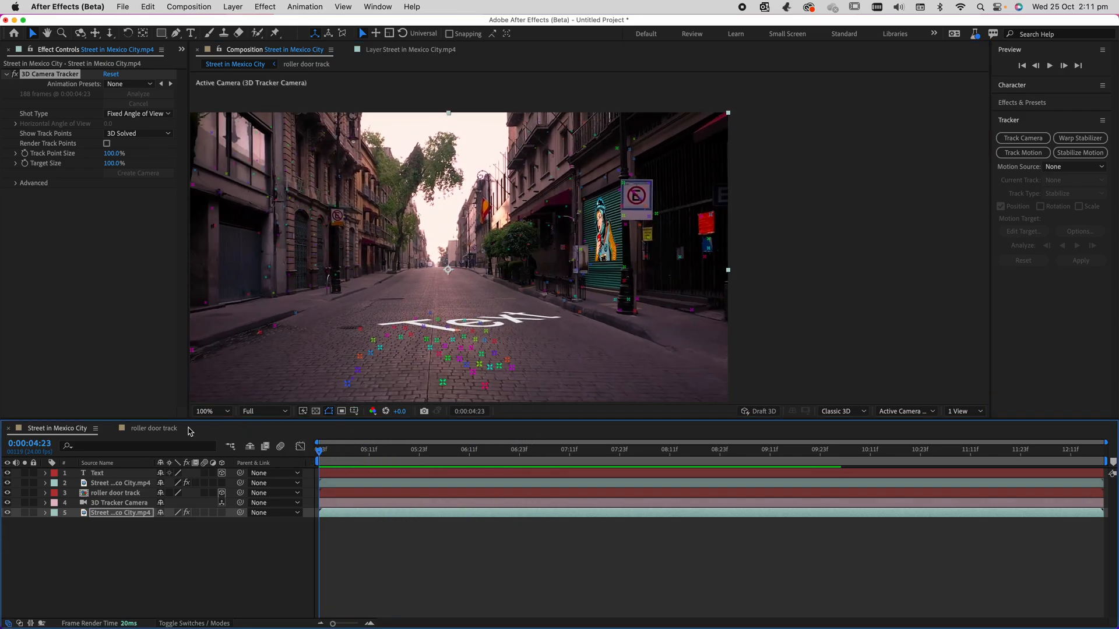
Stand the text layer upright on the road and set its Y orientation to 353.9° so it faces the camera.
click(115, 472)
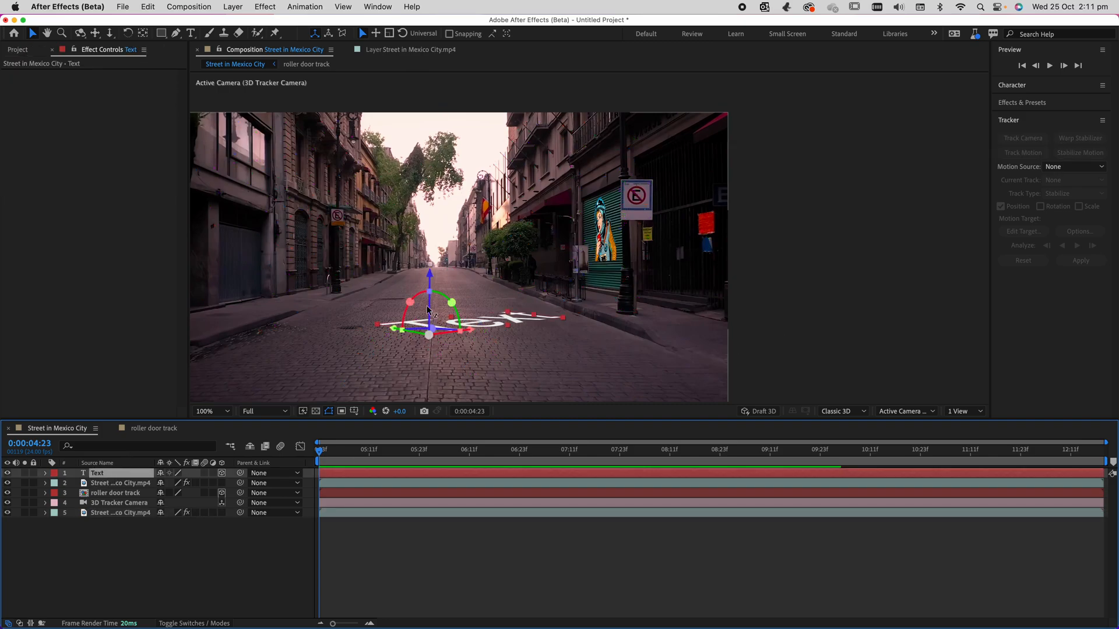
drag(438, 302, 455, 327)
key(super+z)
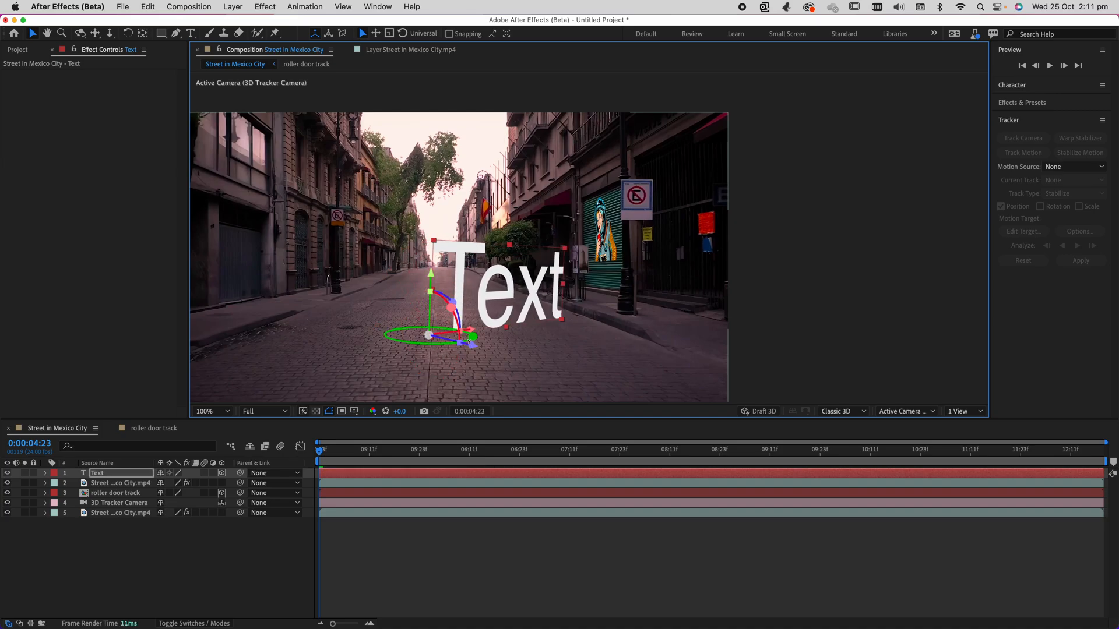
key(r)
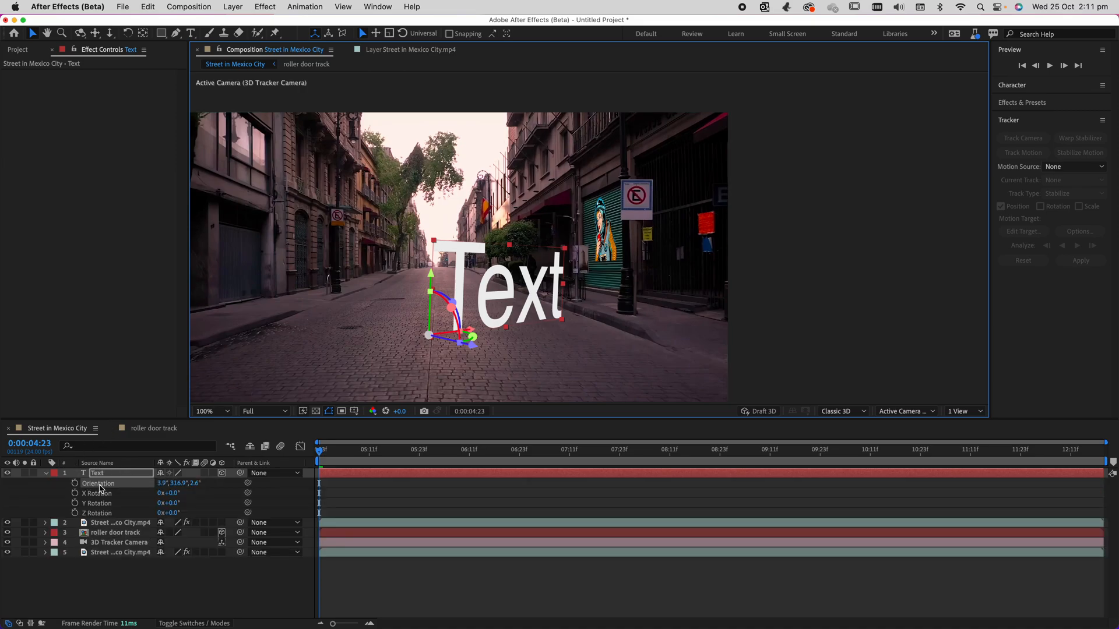
click(176, 484)
drag(175, 483, 206, 480)
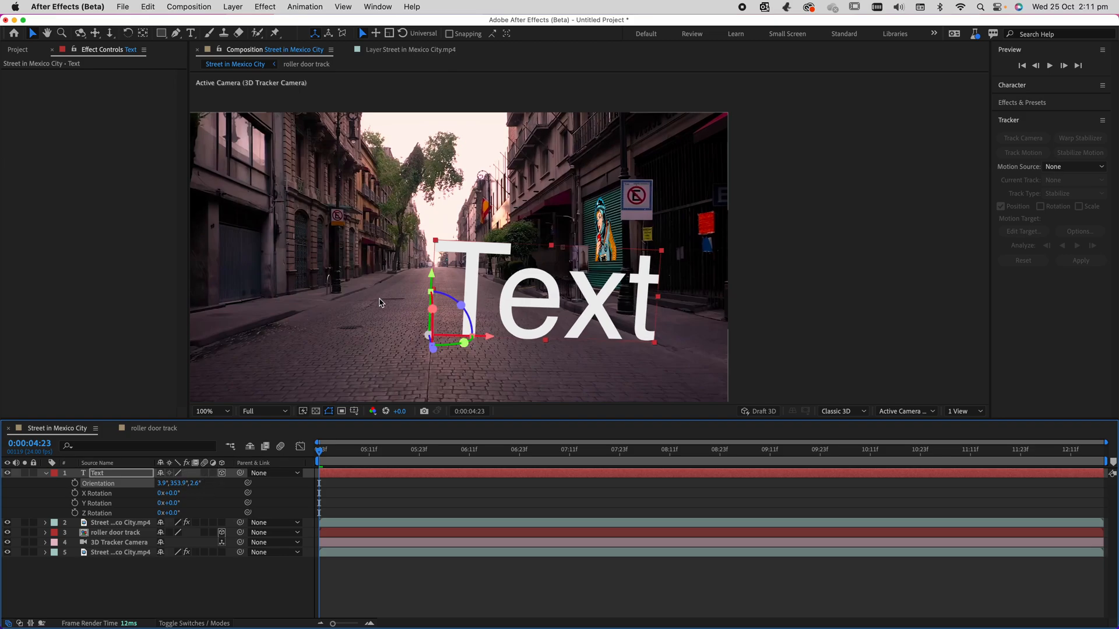
Raise the text above the road, shift it toward the middle of the street, and level its Z orientation to 0.0°.
drag(431, 274, 435, 222)
drag(499, 286, 441, 285)
drag(406, 251, 404, 250)
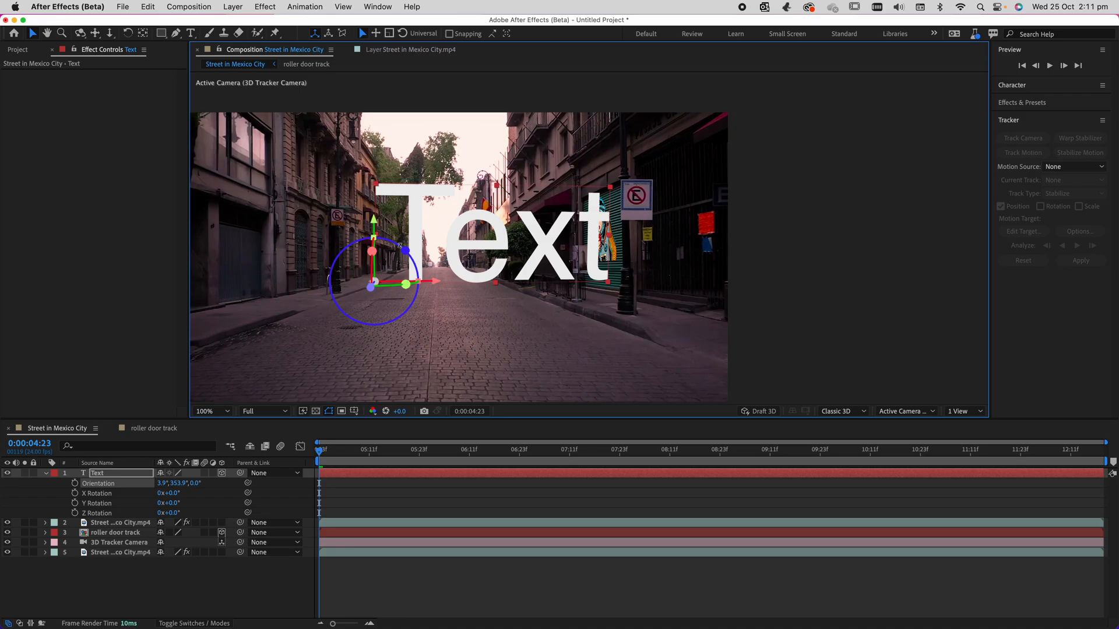
Show the Character settings and reduce the text's font size to 32 px.
click(388, 8)
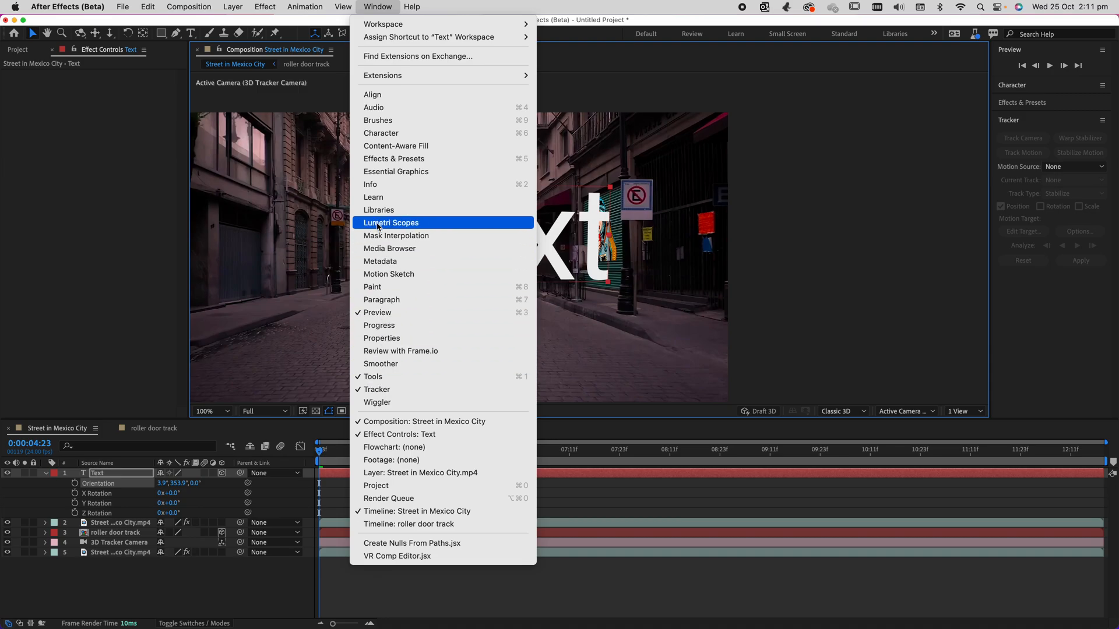
click(389, 133)
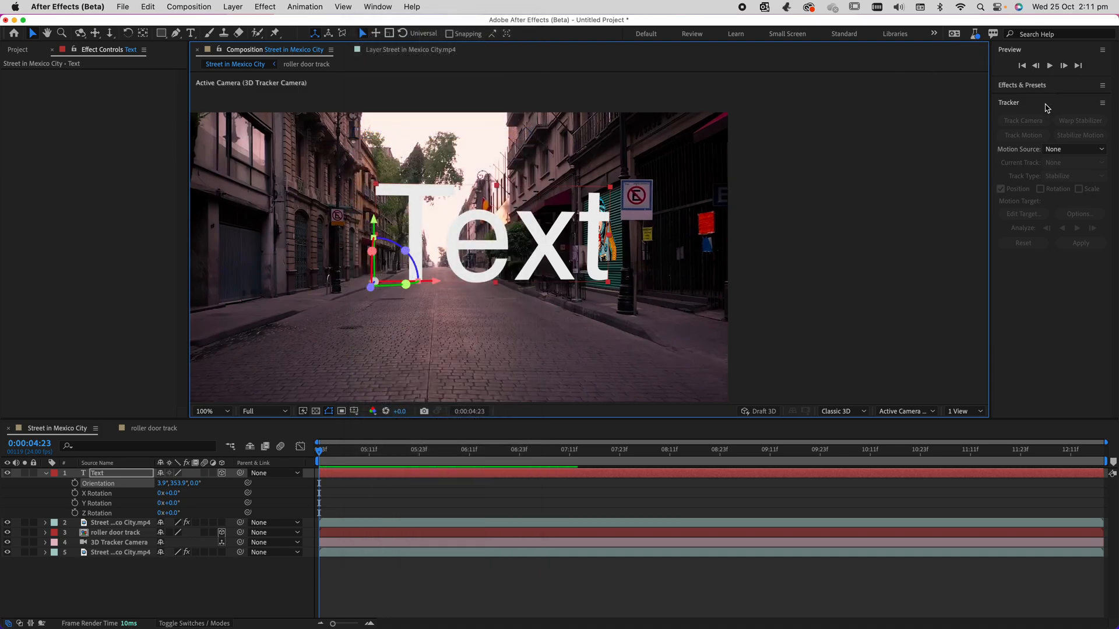
click(378, 6)
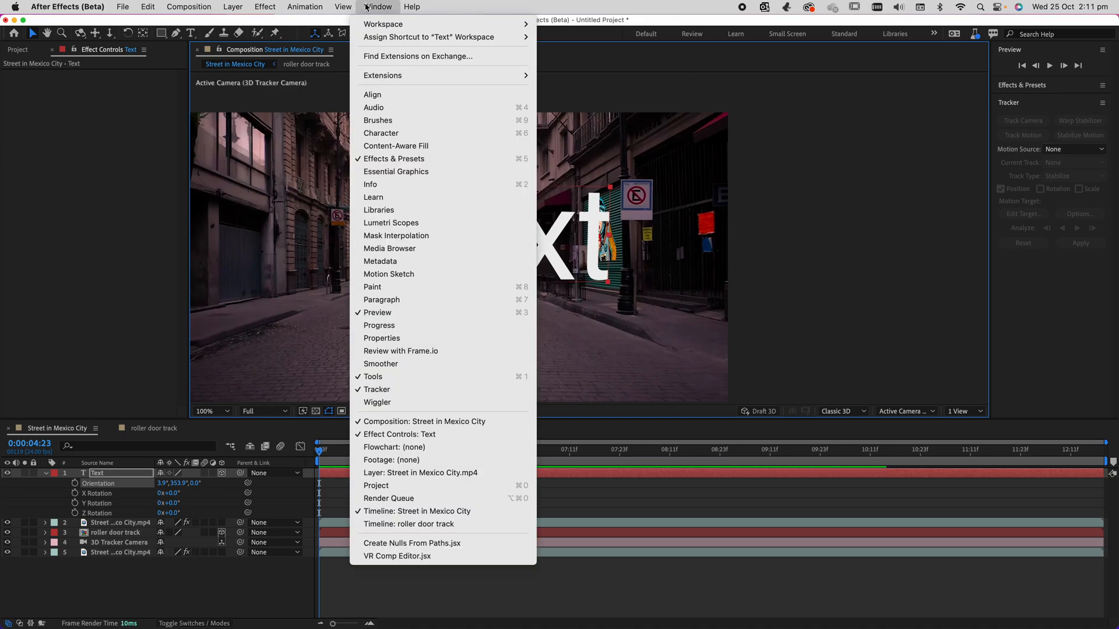
click(372, 134)
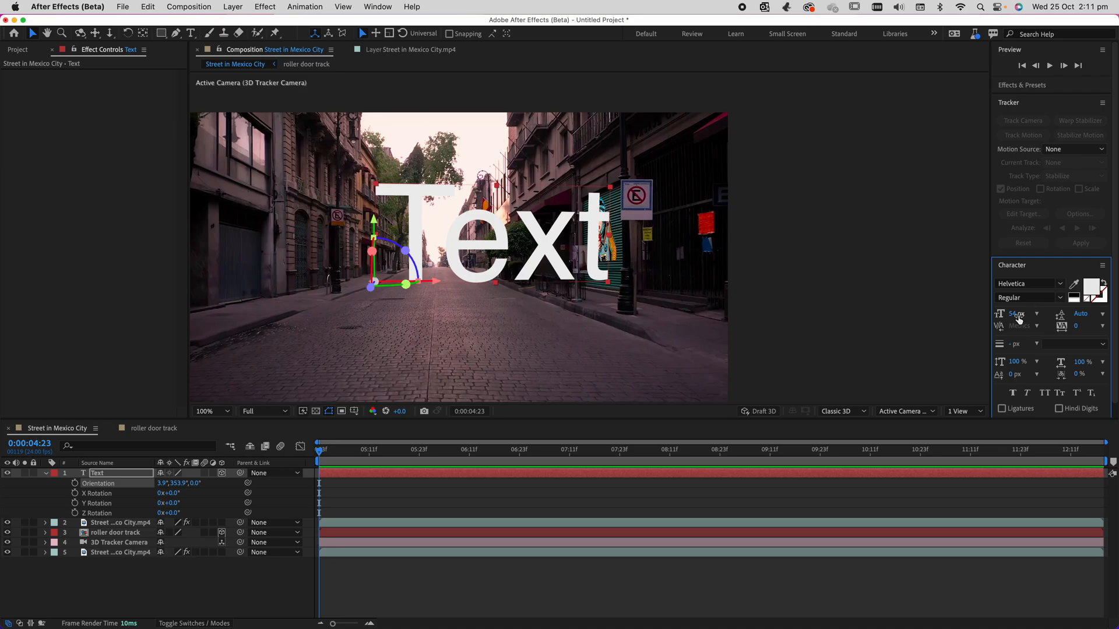
click(1011, 316)
drag(1010, 315, 998, 315)
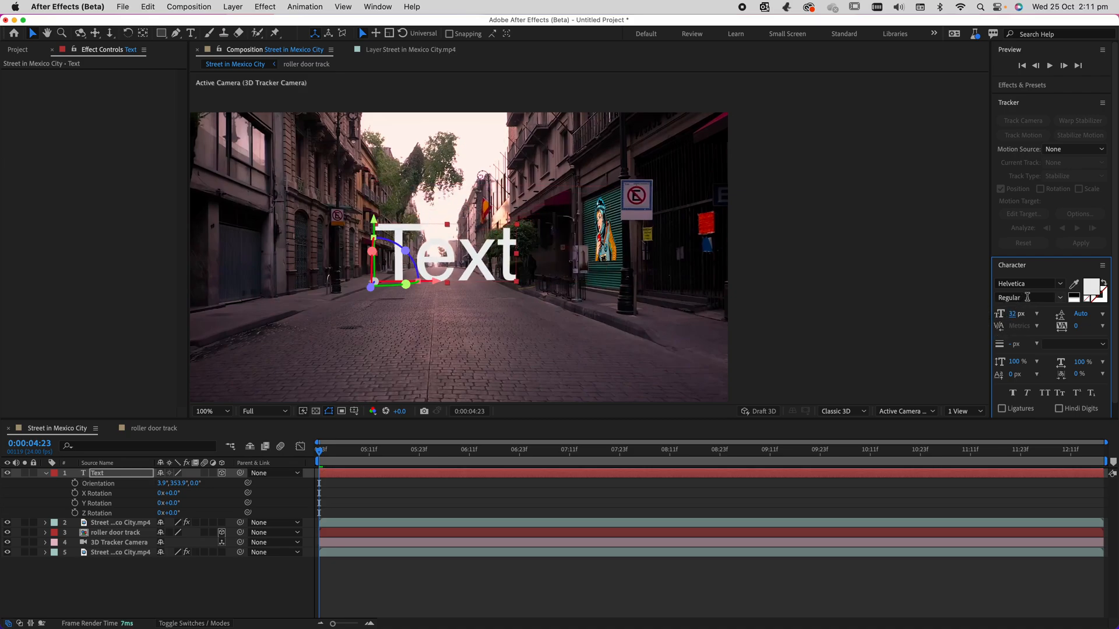
Try the Kefa font on the text, browse the neighbouring fonts, and set the font to Krungthep.
click(1059, 284)
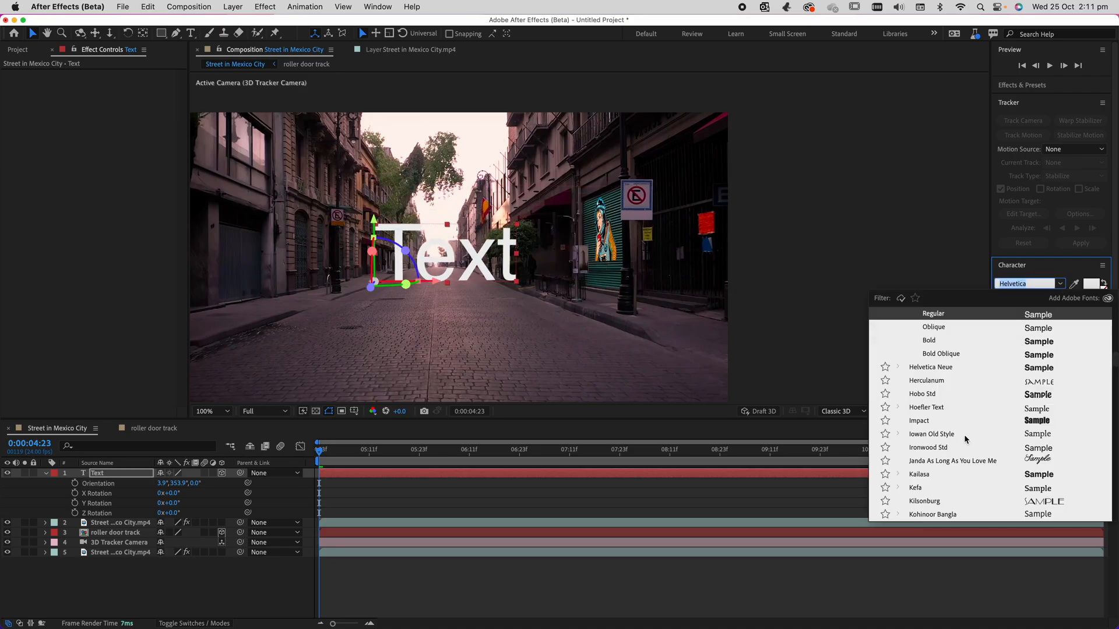
click(923, 489)
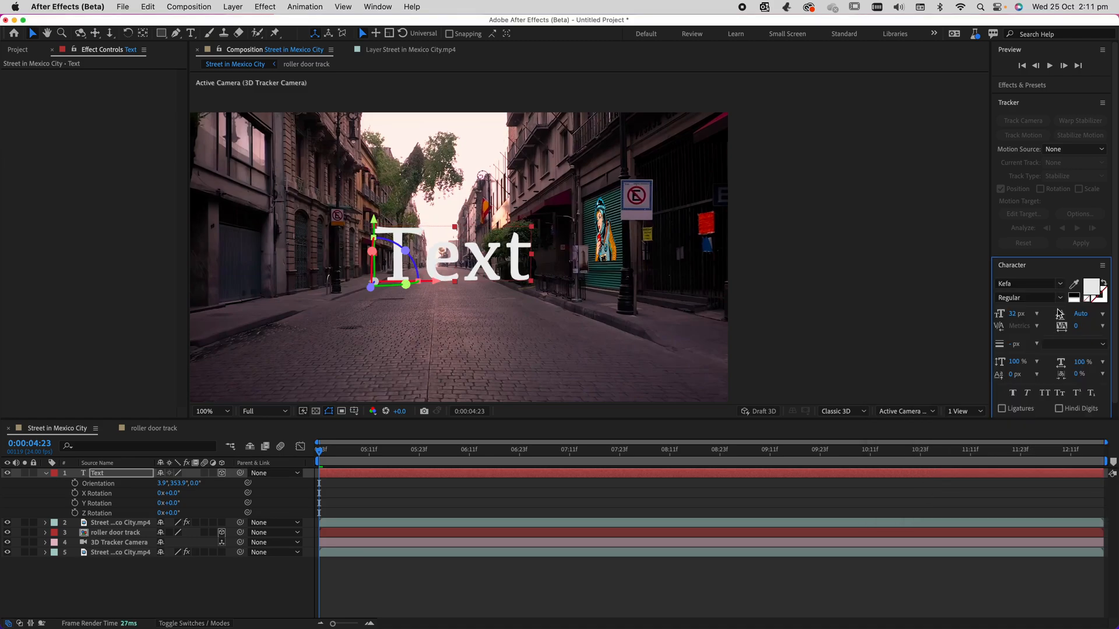
click(1060, 284)
key(Escape)
click(1033, 284)
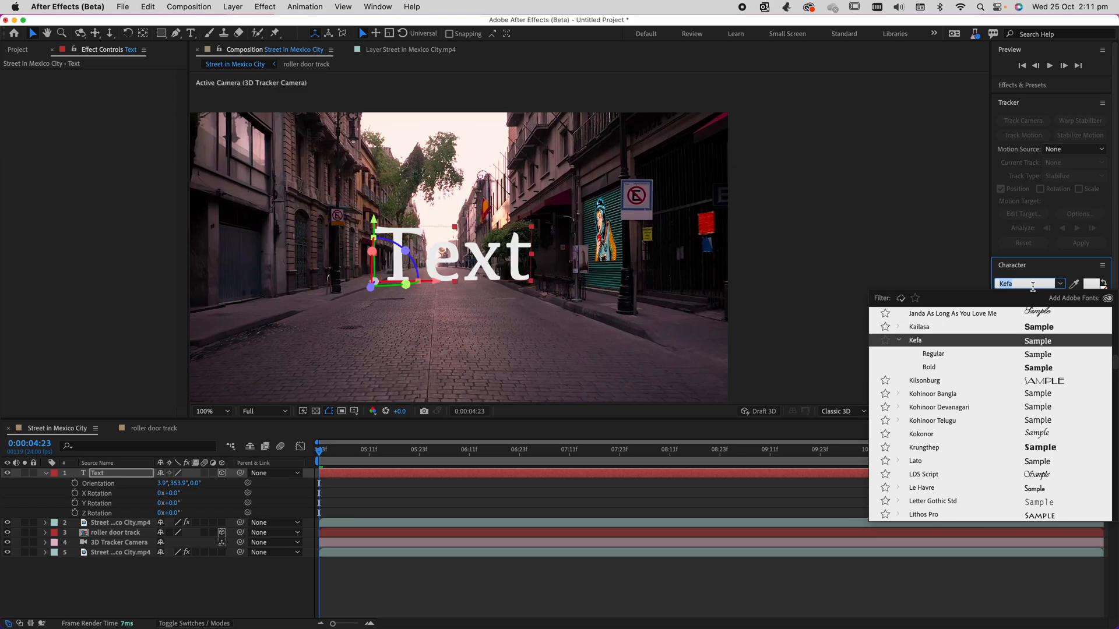
key(Down)
key(Down)
key(Down)
key(Down)
key(Down)
key(Down)
key(Down)
key(Down)
key(Down)
key(Up)
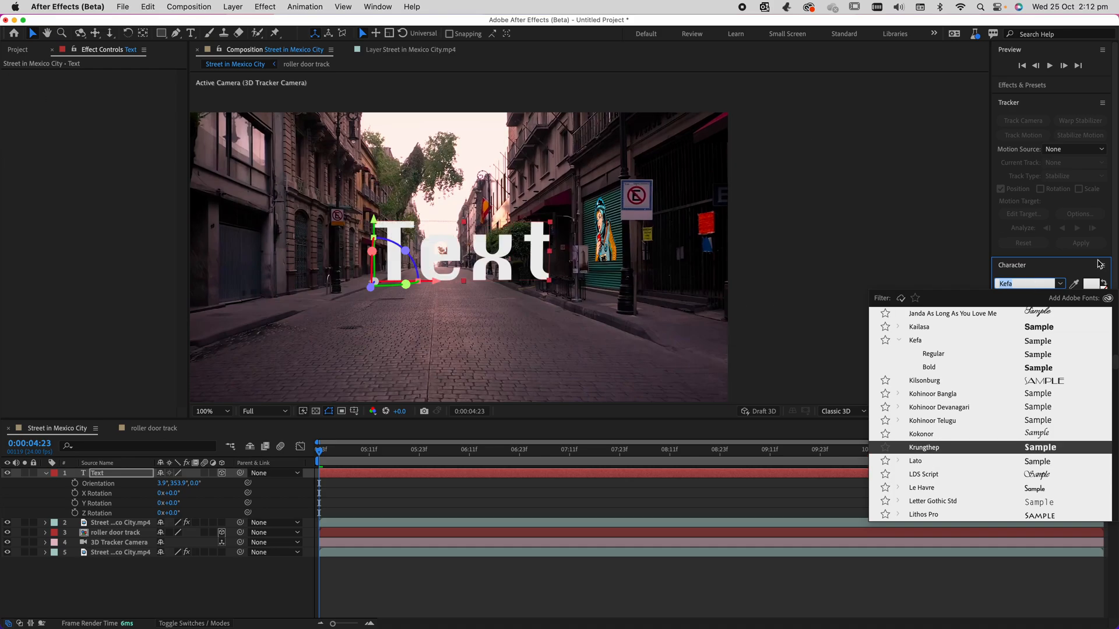
key(Return)
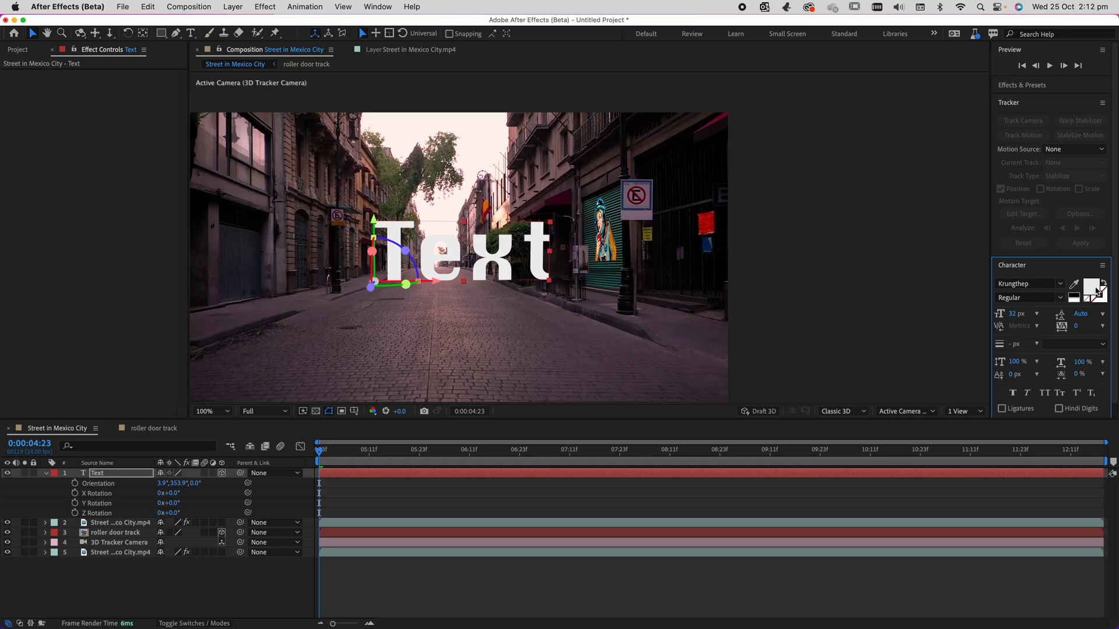
Change the text's fill to a muted brownish grey and turn the layer to an orientation of 3.8°, 56.4°, 0.1°.
click(1096, 291)
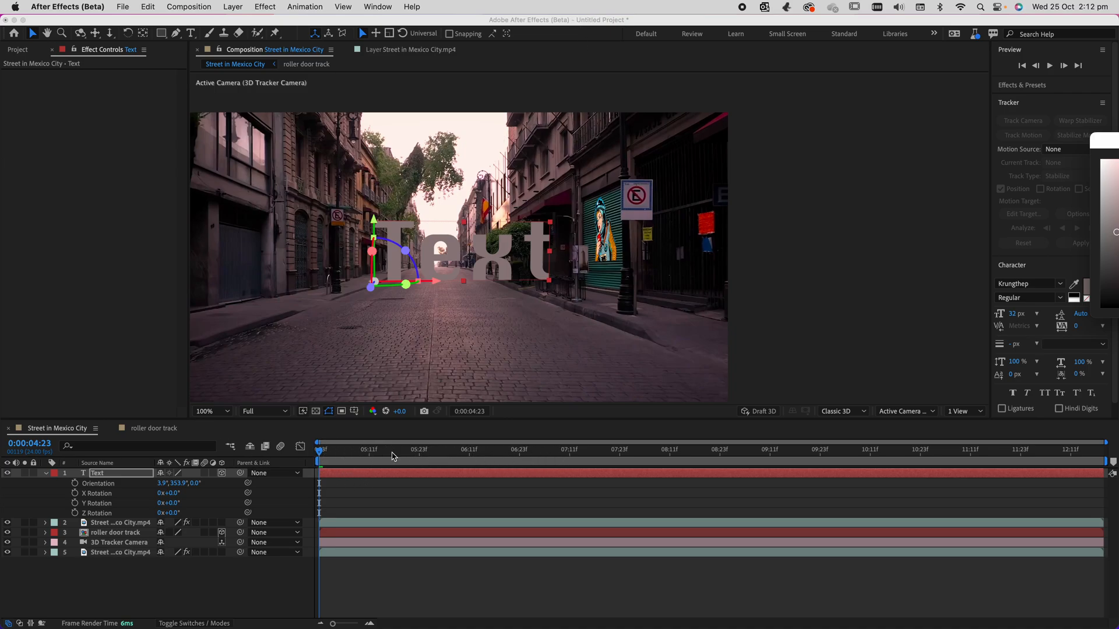
drag(1117, 141, 812, 141)
click(1049, 165)
drag(320, 451, 262, 464)
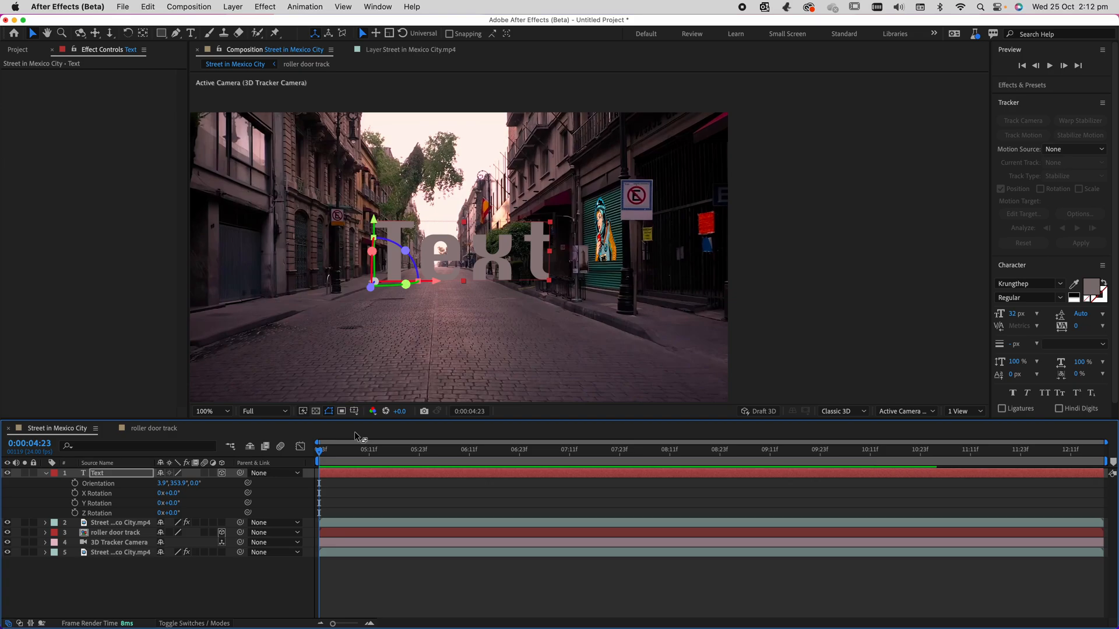
drag(406, 284, 361, 286)
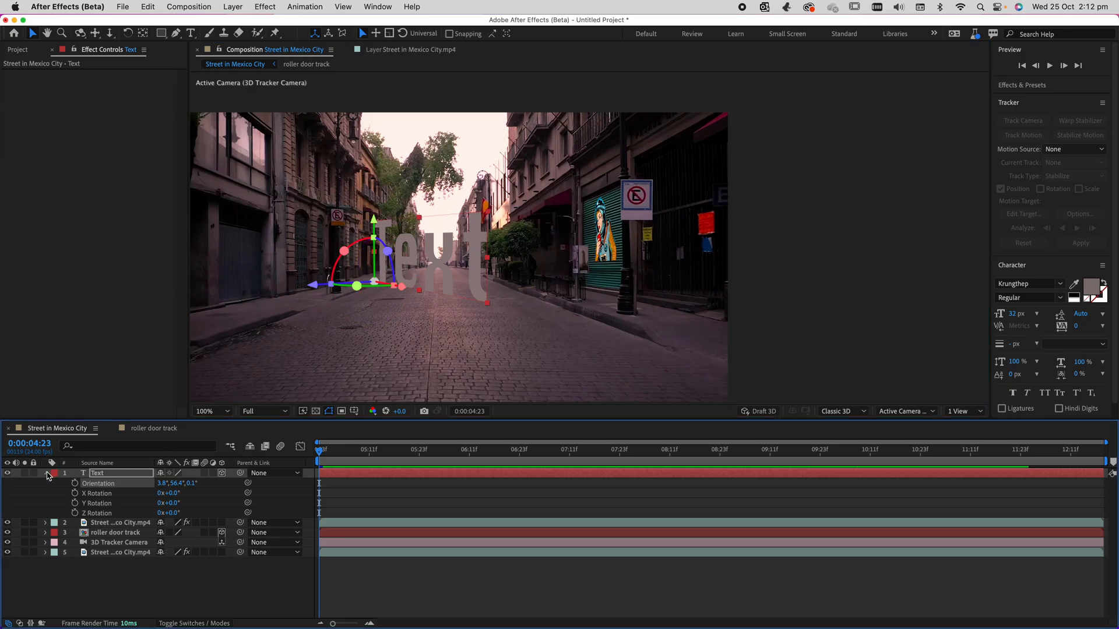
Switch the composition's 3D renderer to Cinema 4D and extrude the text to a depth of 27.0.
click(46, 474)
click(46, 473)
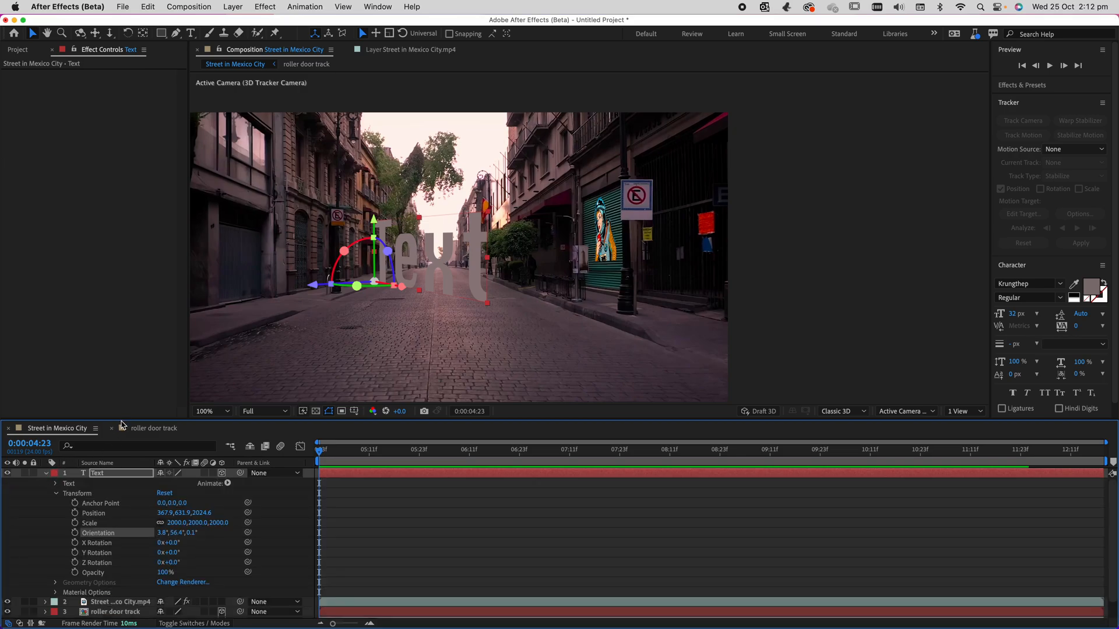
drag(122, 421, 117, 354)
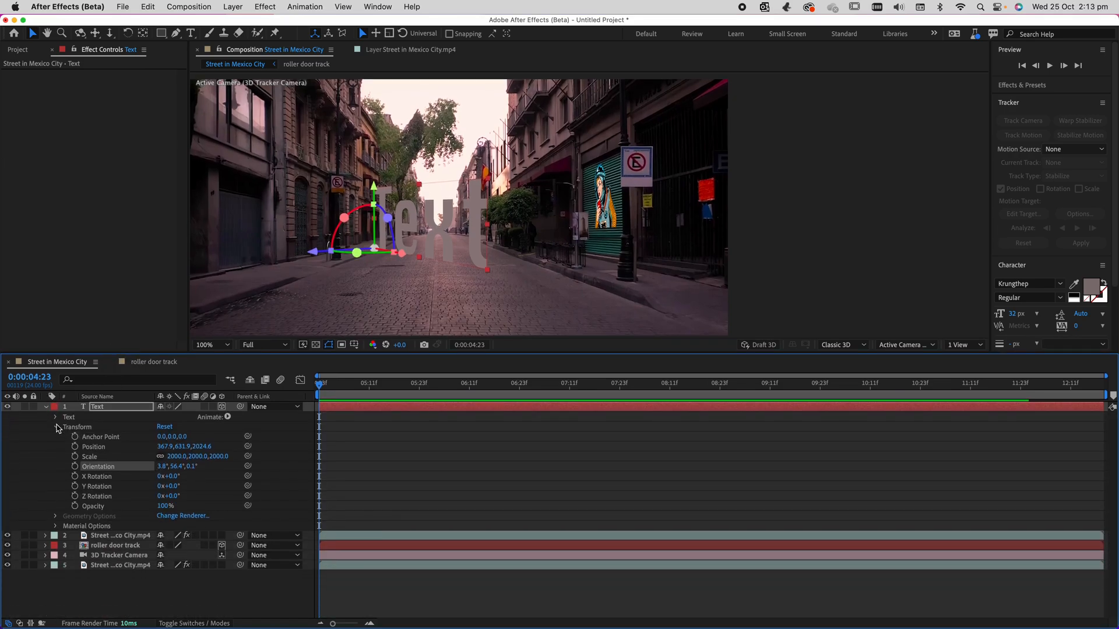
click(57, 427)
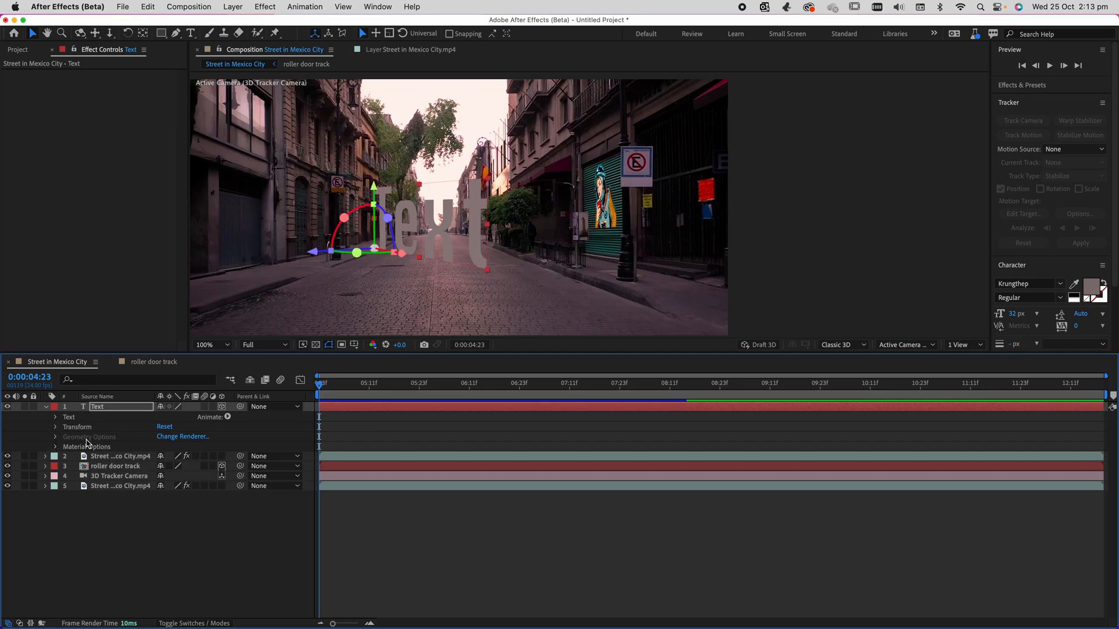
click(180, 438)
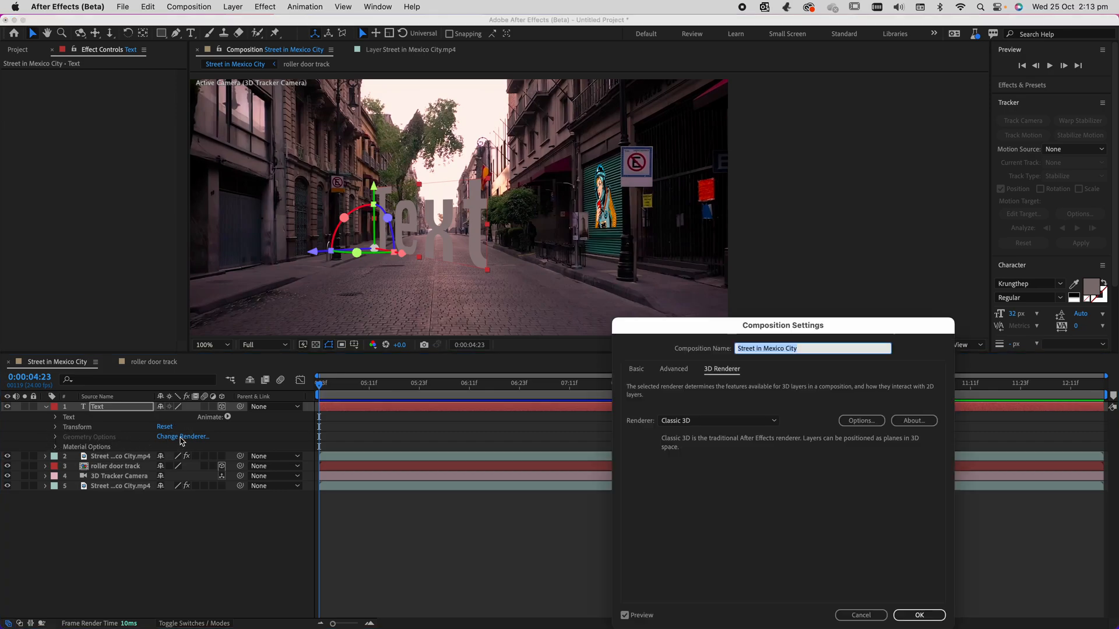
click(699, 421)
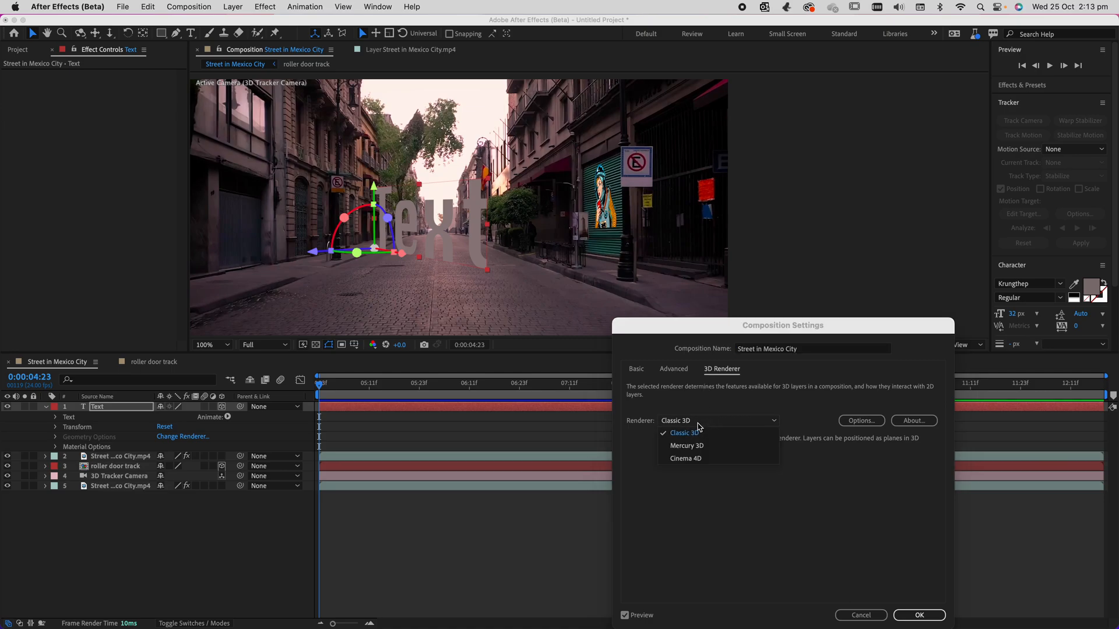
click(687, 459)
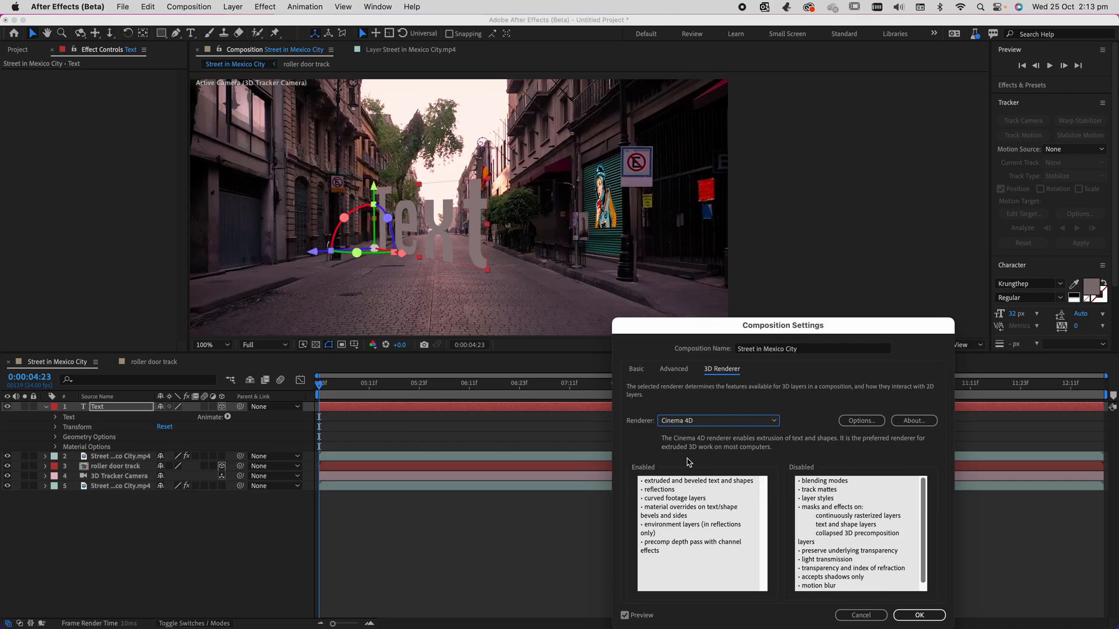
click(921, 615)
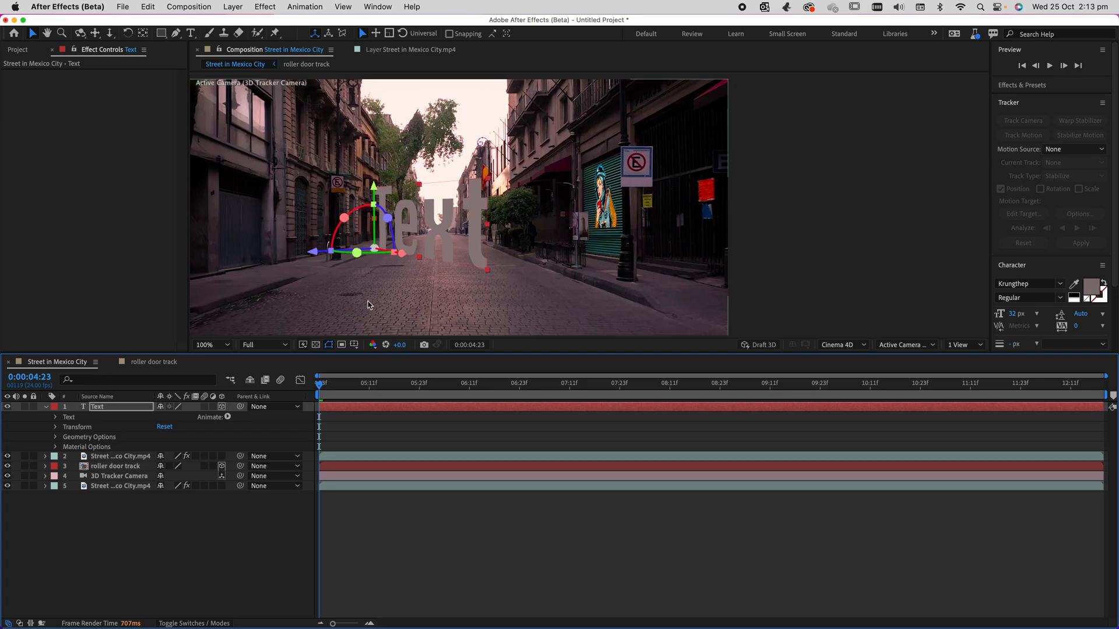
click(56, 437)
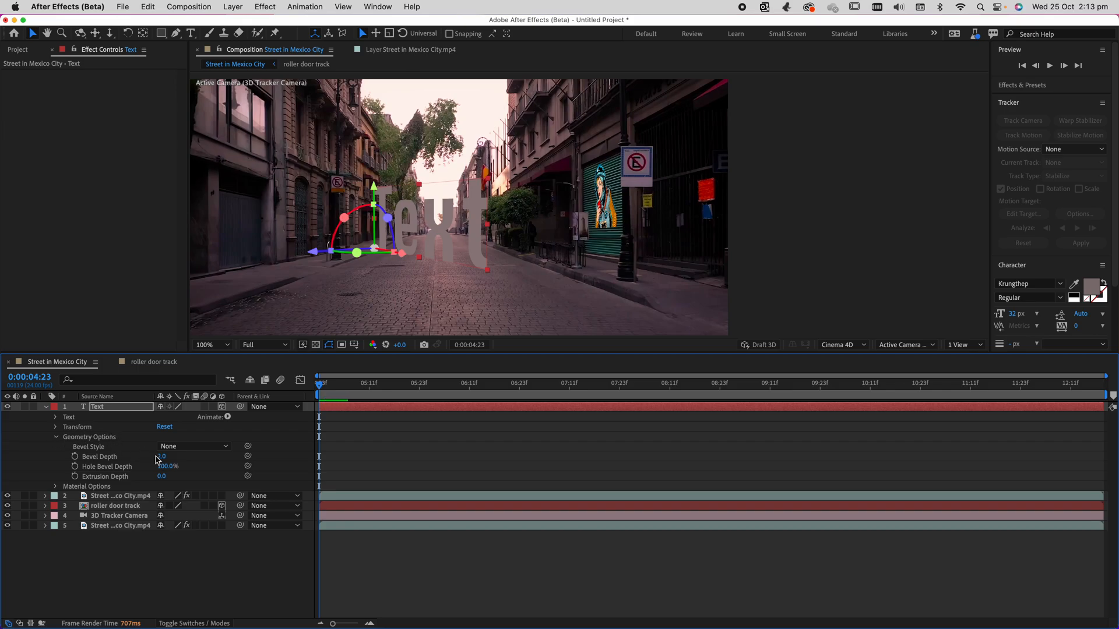
drag(162, 476, 182, 481)
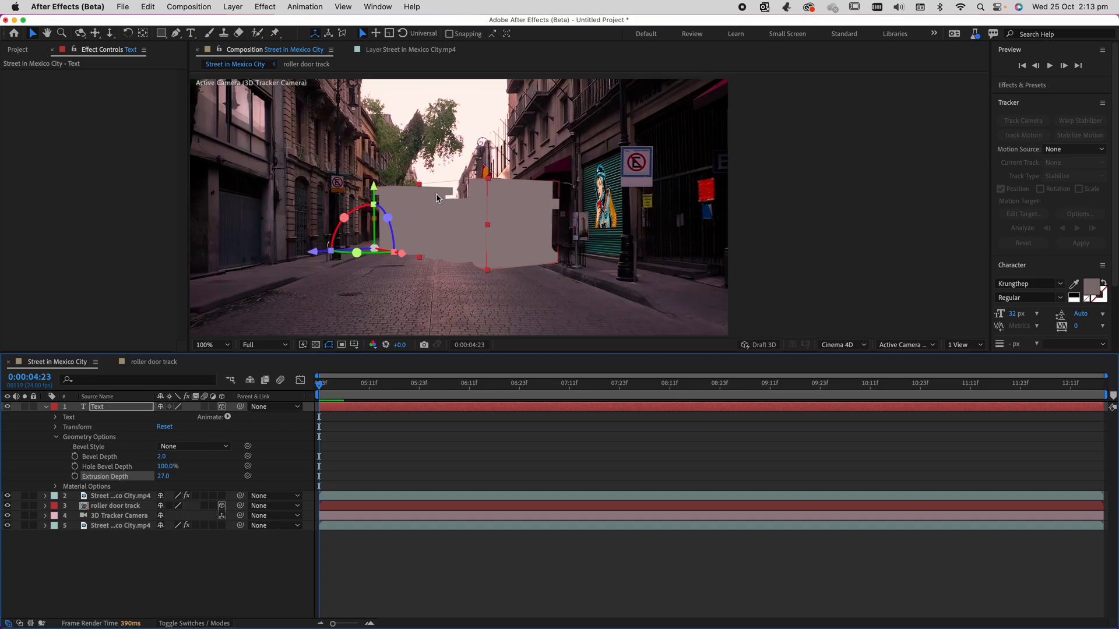
Add a parallel light to the composition with a light orange colour.
click(239, 8)
mouse_move(245, 24)
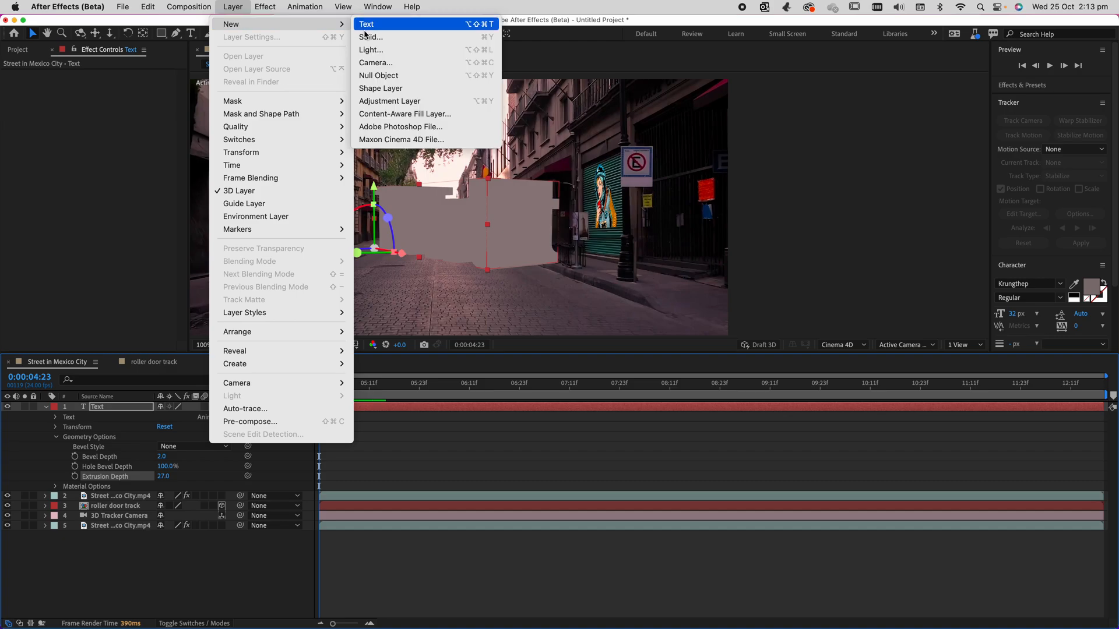
click(374, 49)
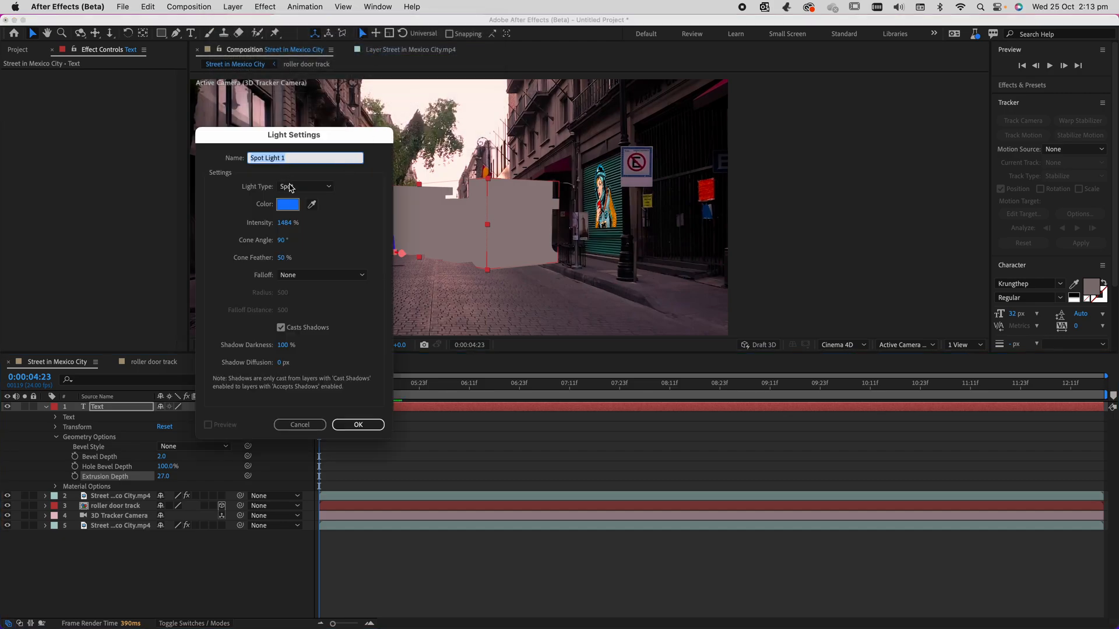
click(289, 187)
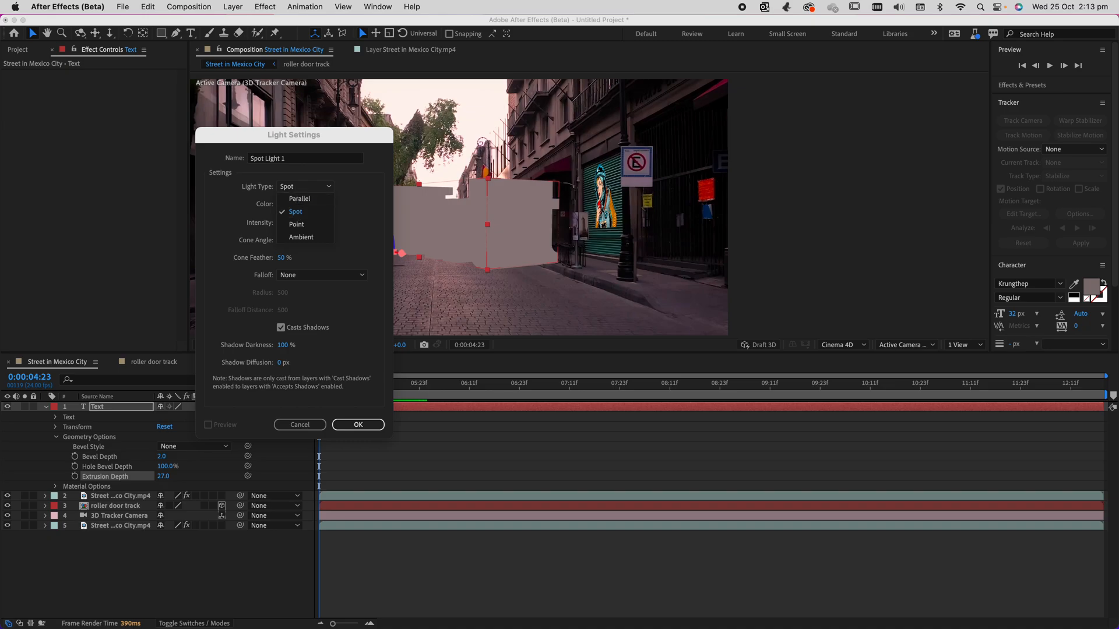
click(298, 199)
click(298, 205)
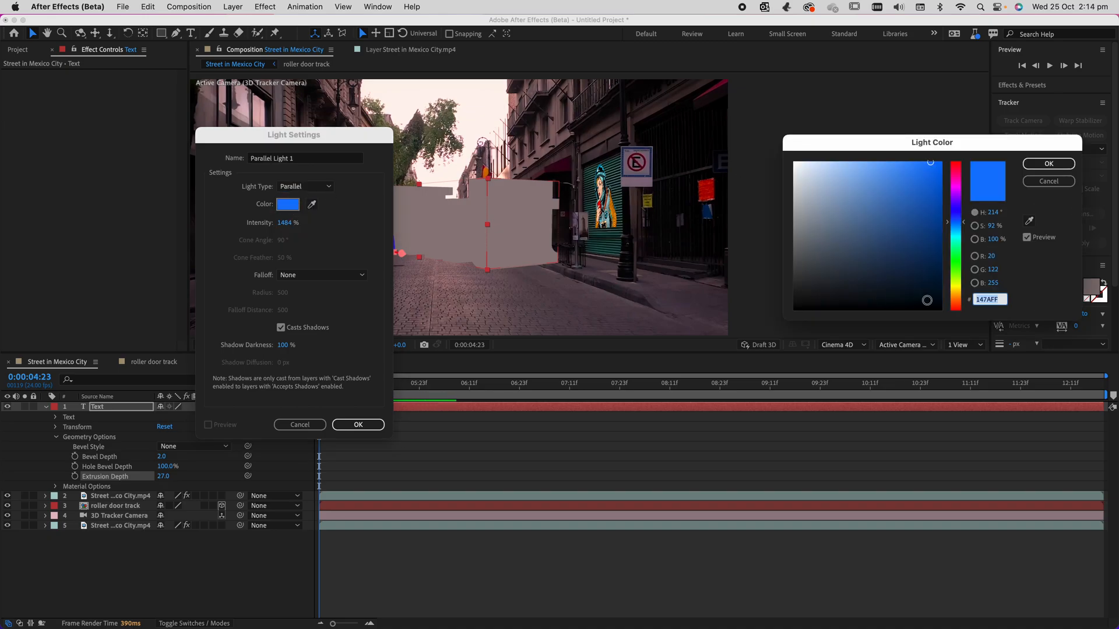
click(955, 298)
click(900, 206)
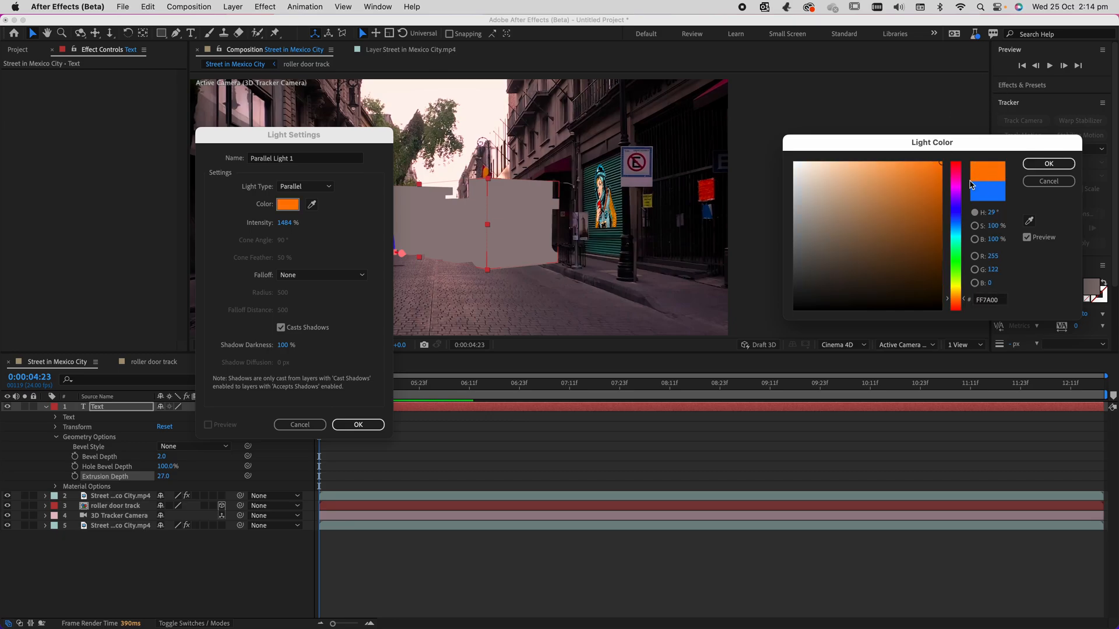
click(886, 163)
click(1049, 164)
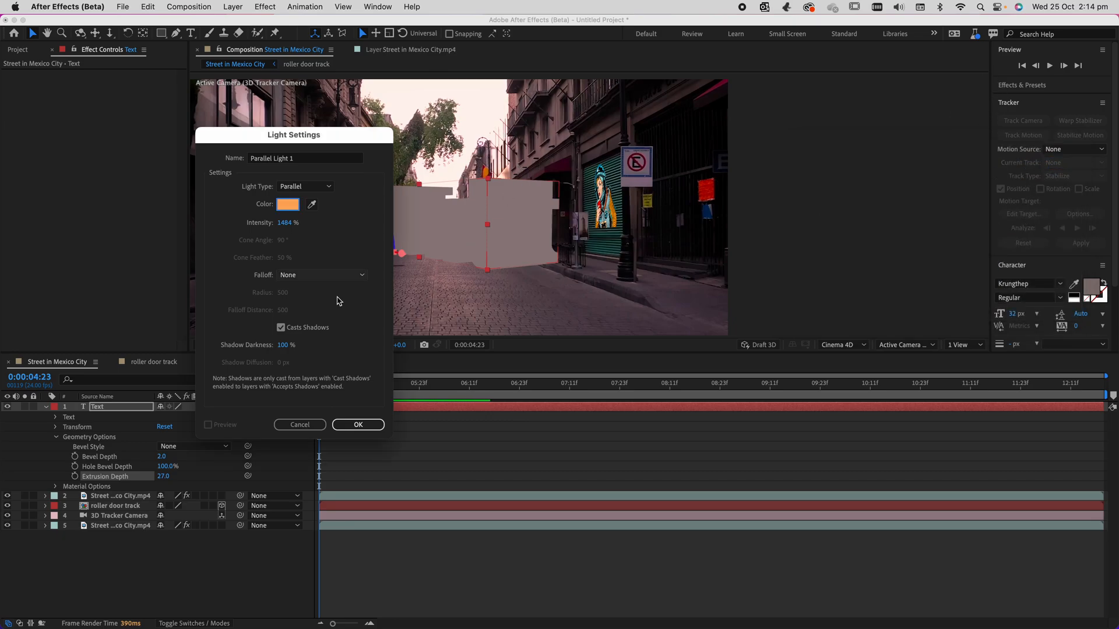
click(344, 427)
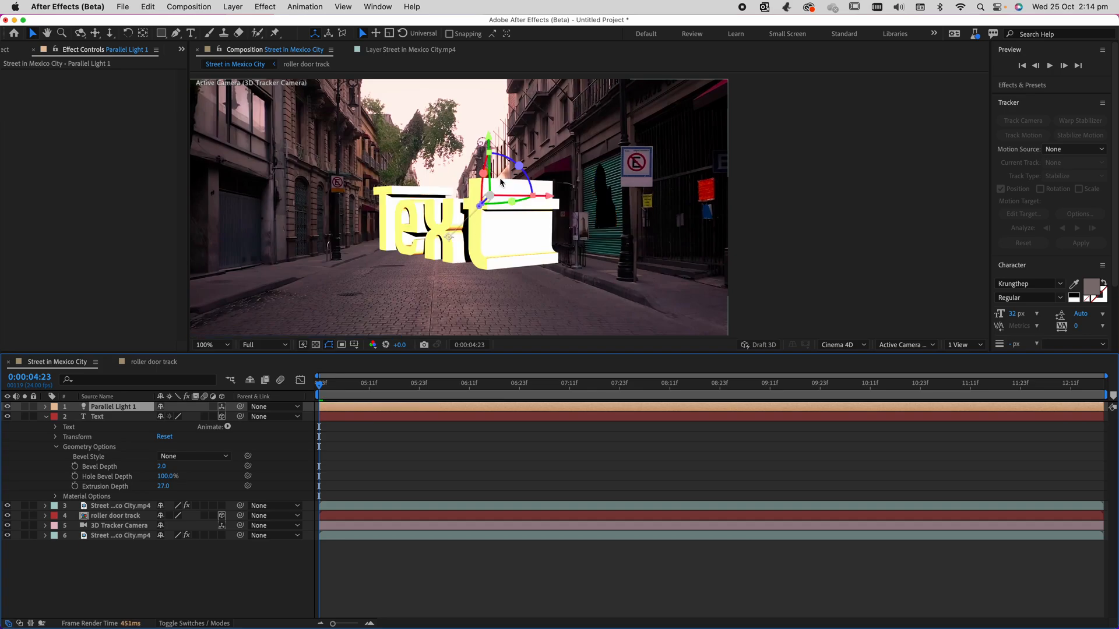
Aim the parallel light at 879.3, 716.0, 145.7 and raise it to position 1177.3, 272.0, -567.0.
click(483, 184)
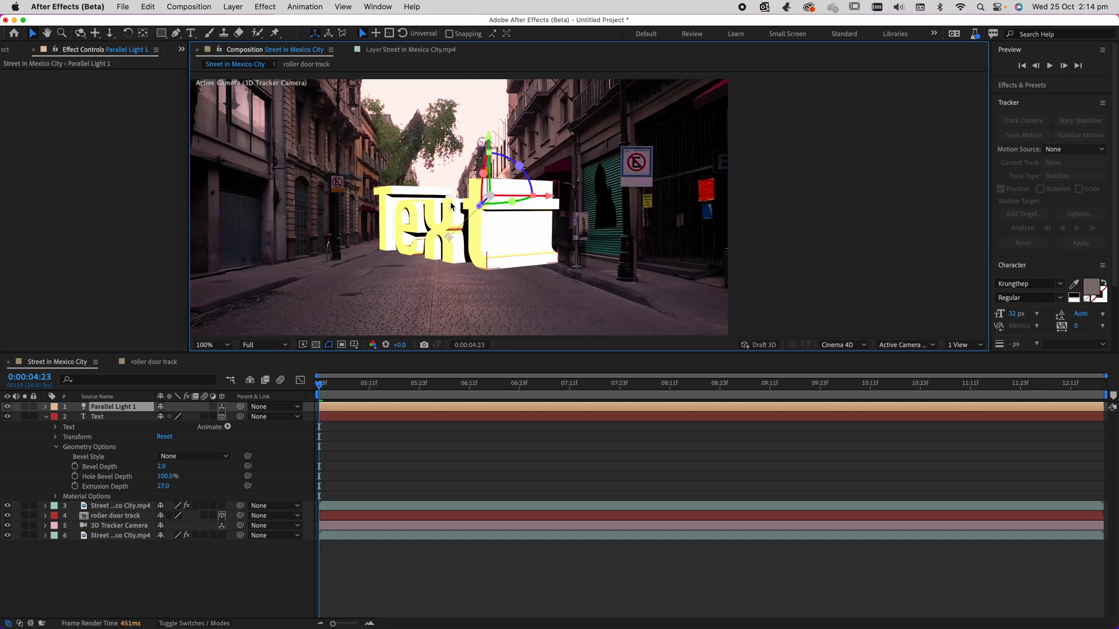
click(101, 417)
click(109, 407)
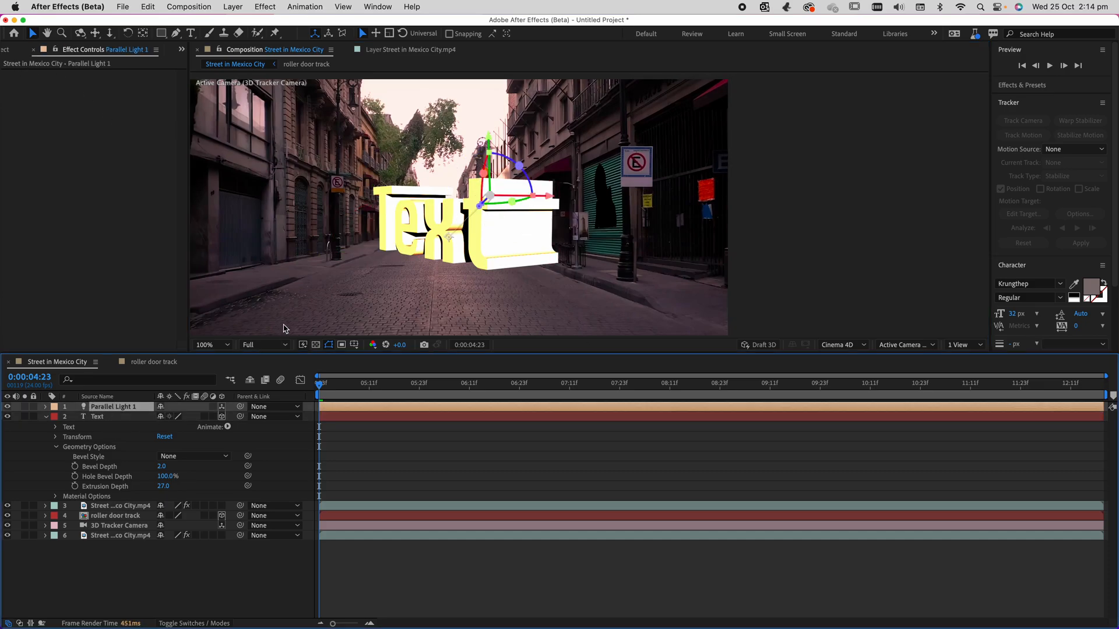
click(483, 229)
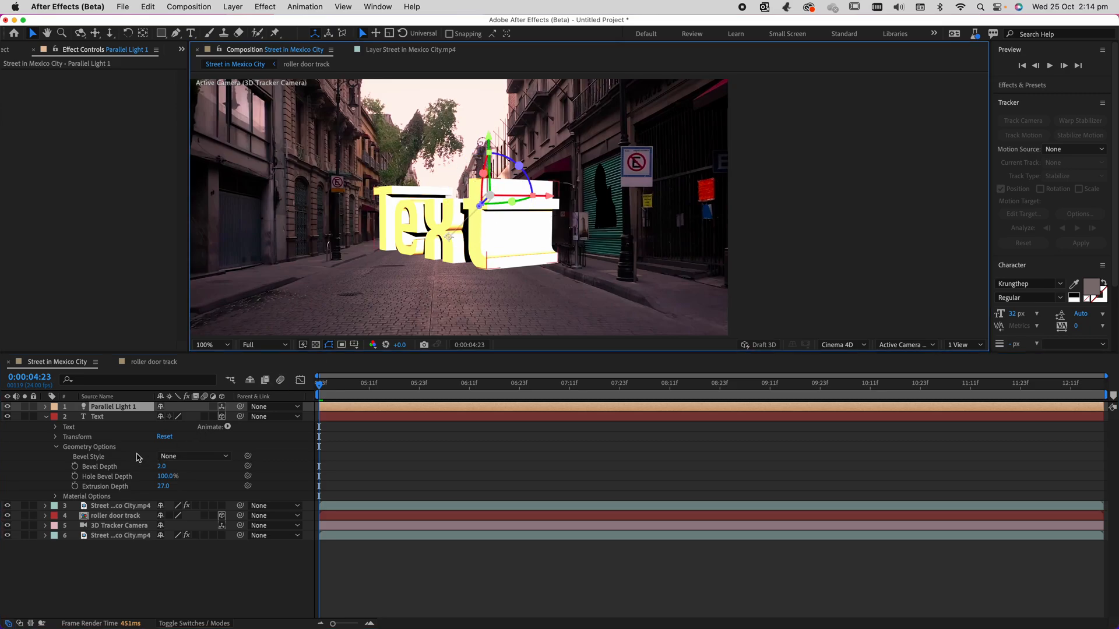
click(79, 408)
click(44, 407)
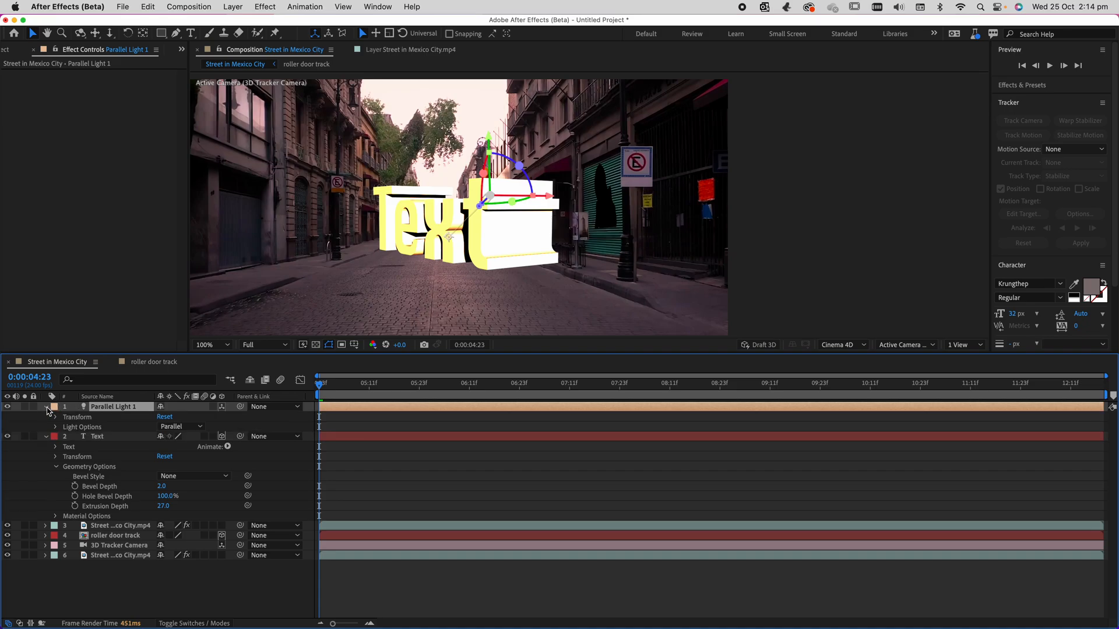
click(56, 417)
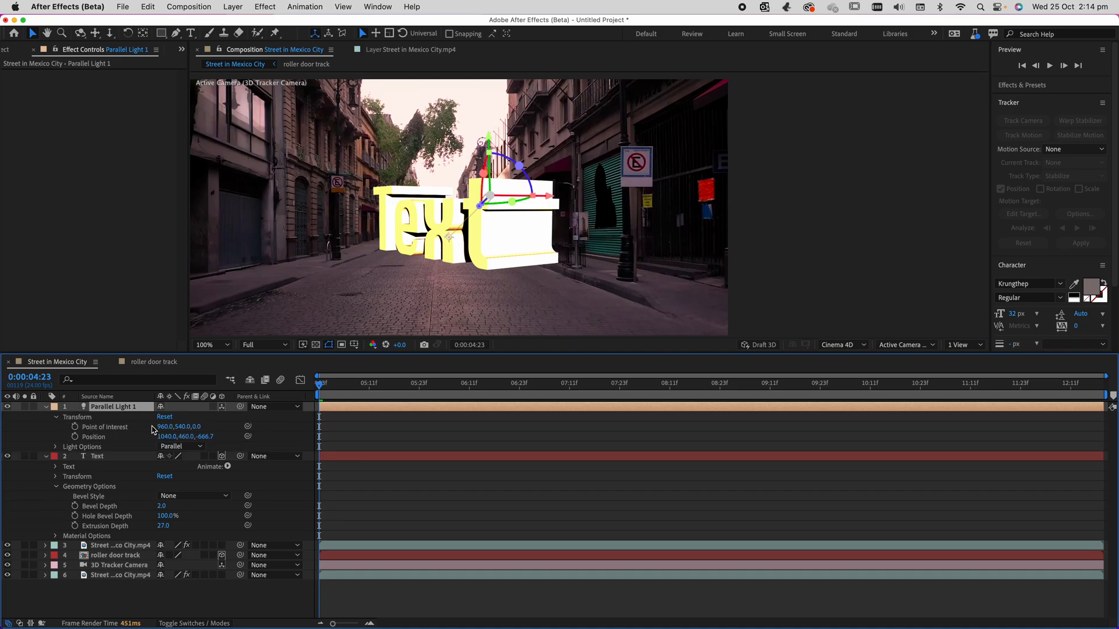
drag(164, 427, 402, 425)
click(199, 428)
drag(199, 429, 336, 438)
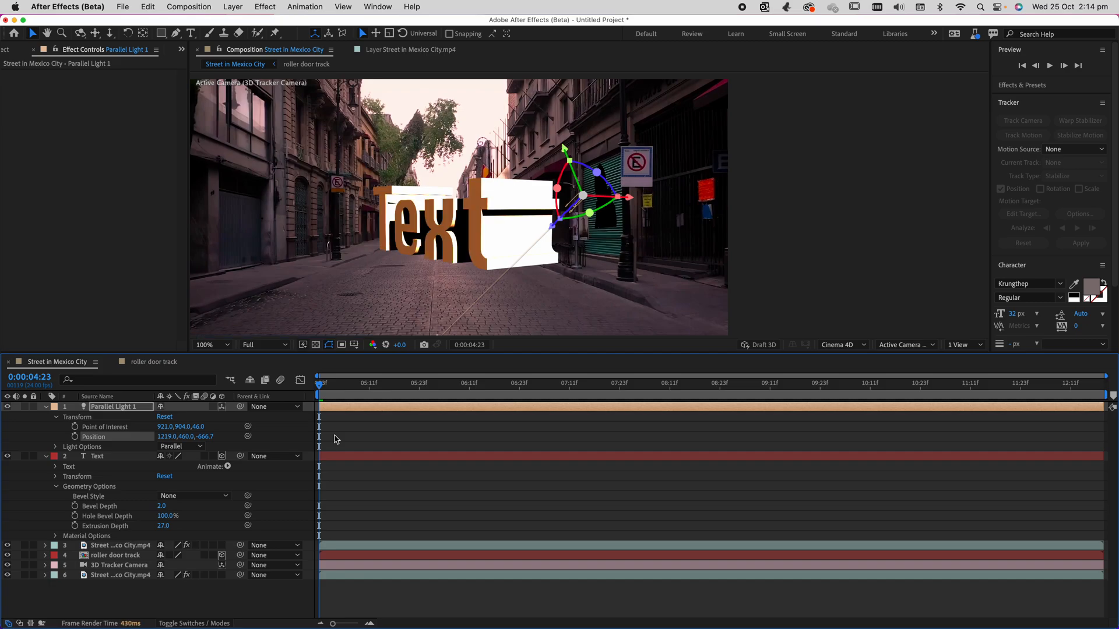
drag(564, 148, 515, 76)
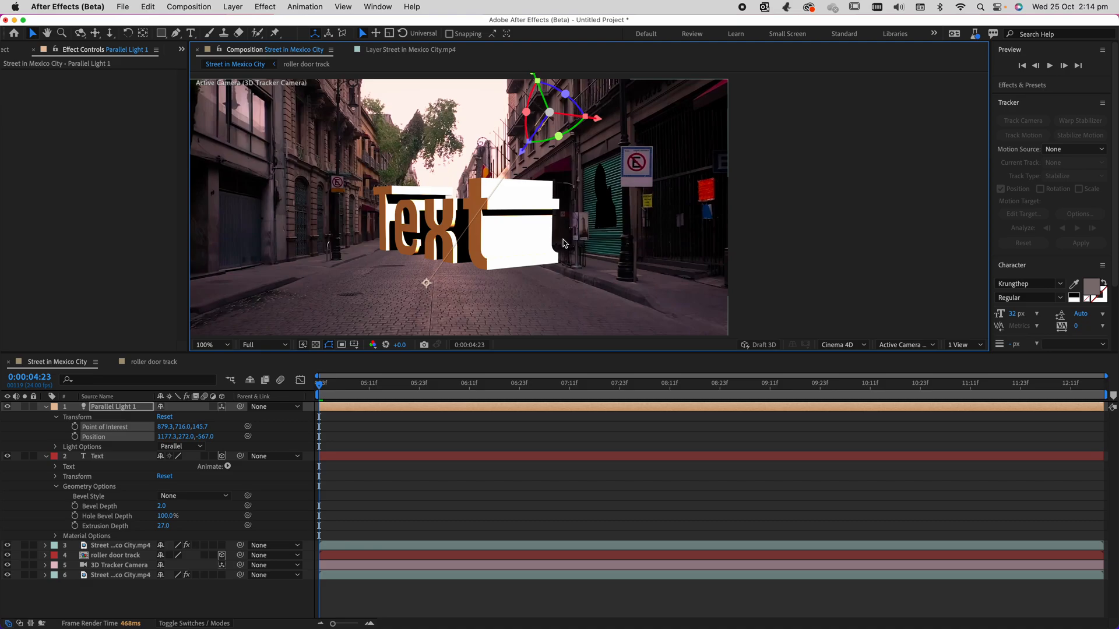
Lower the parallel light's intensity to 1394%, then delete the light layer.
scroll(593, 239, down, 2)
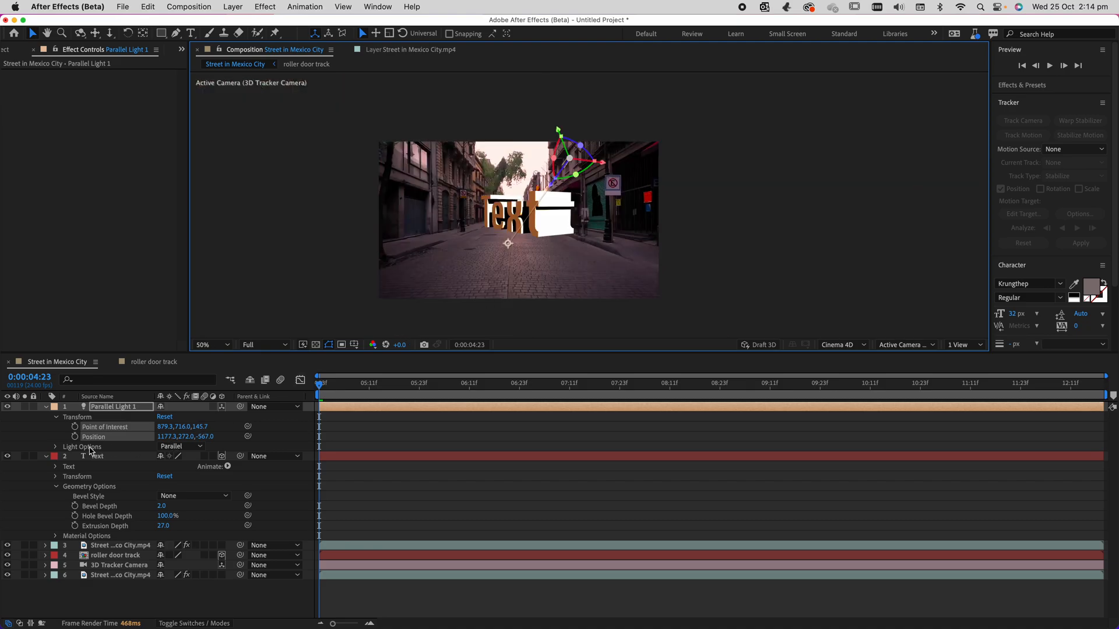
click(56, 447)
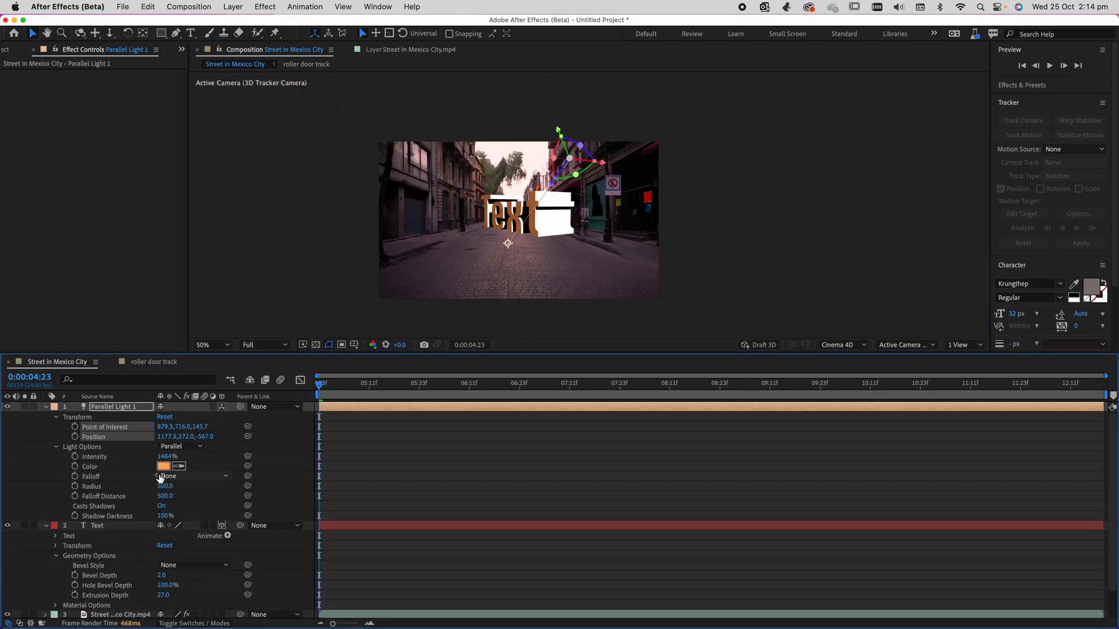
drag(165, 460, 118, 462)
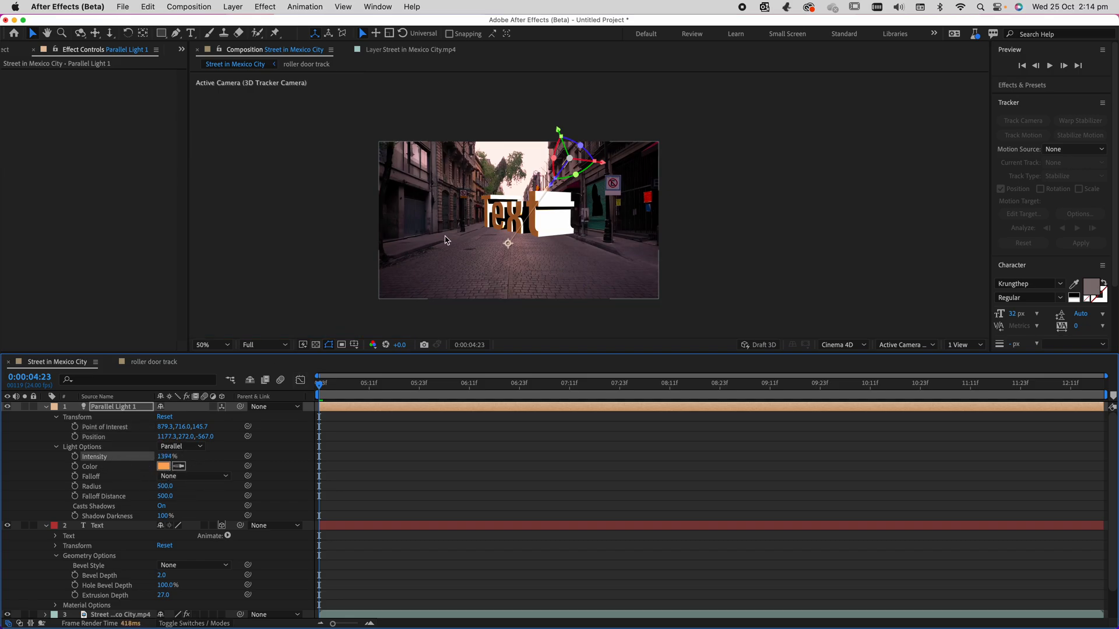
click(109, 407)
key(Delete)
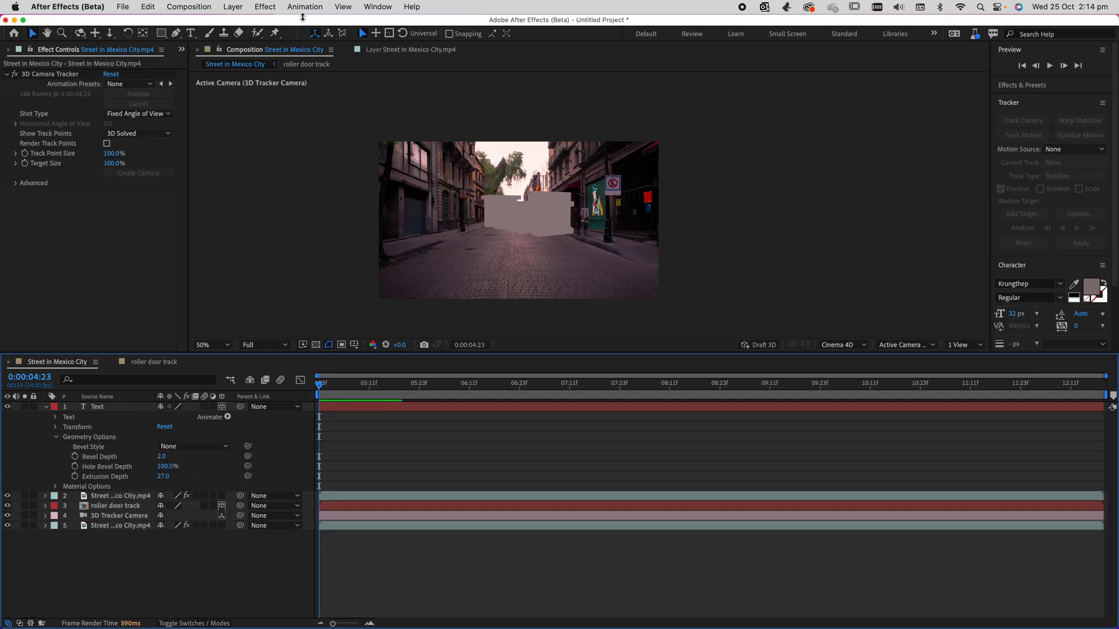
Add a spot light with the remaining light settings kept, and raise it high above the text.
click(233, 6)
mouse_move(243, 24)
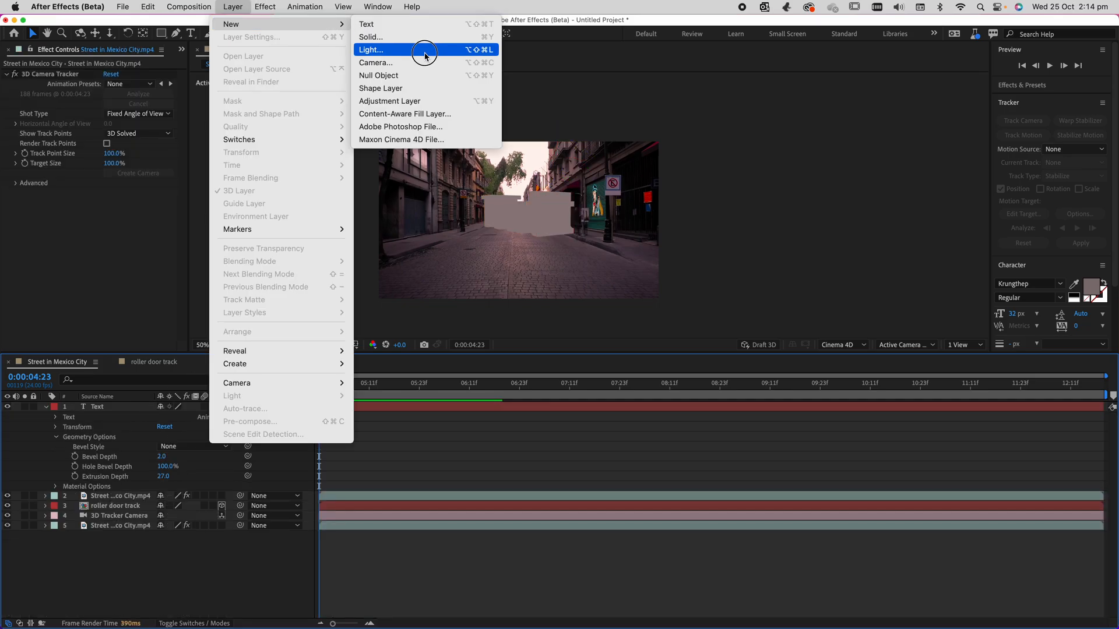
click(500, 51)
click(304, 187)
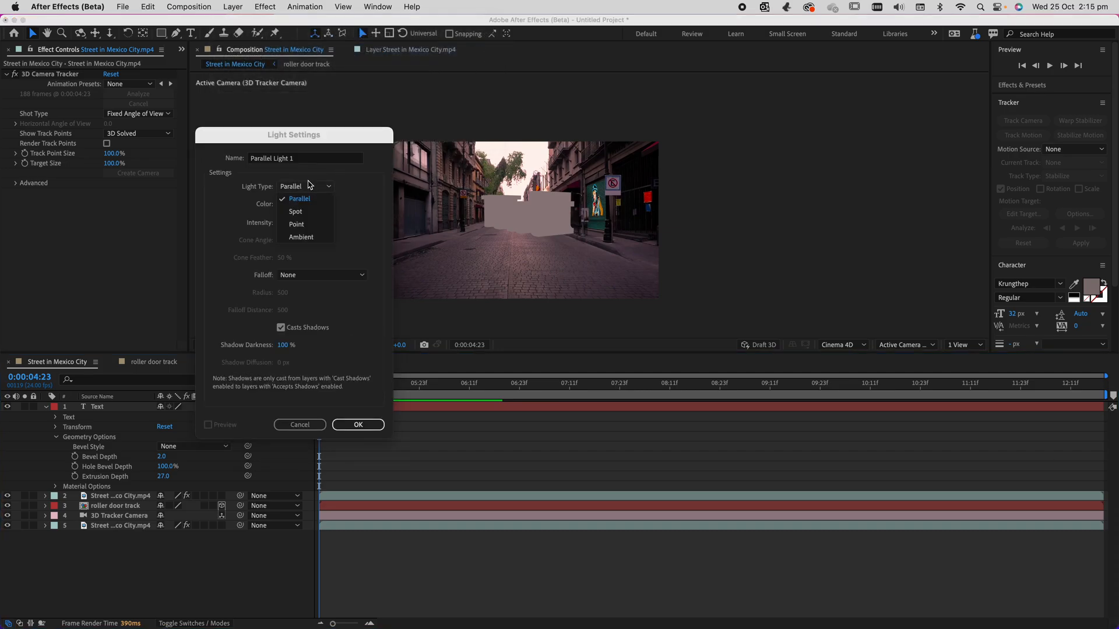
click(296, 211)
click(357, 425)
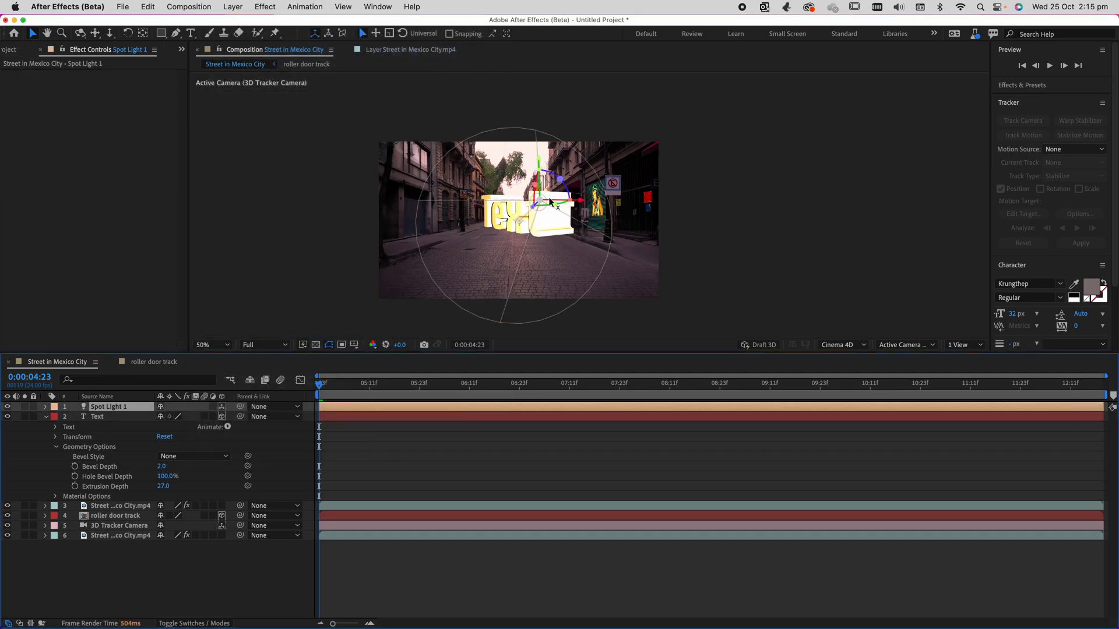
drag(539, 162, 536, 236)
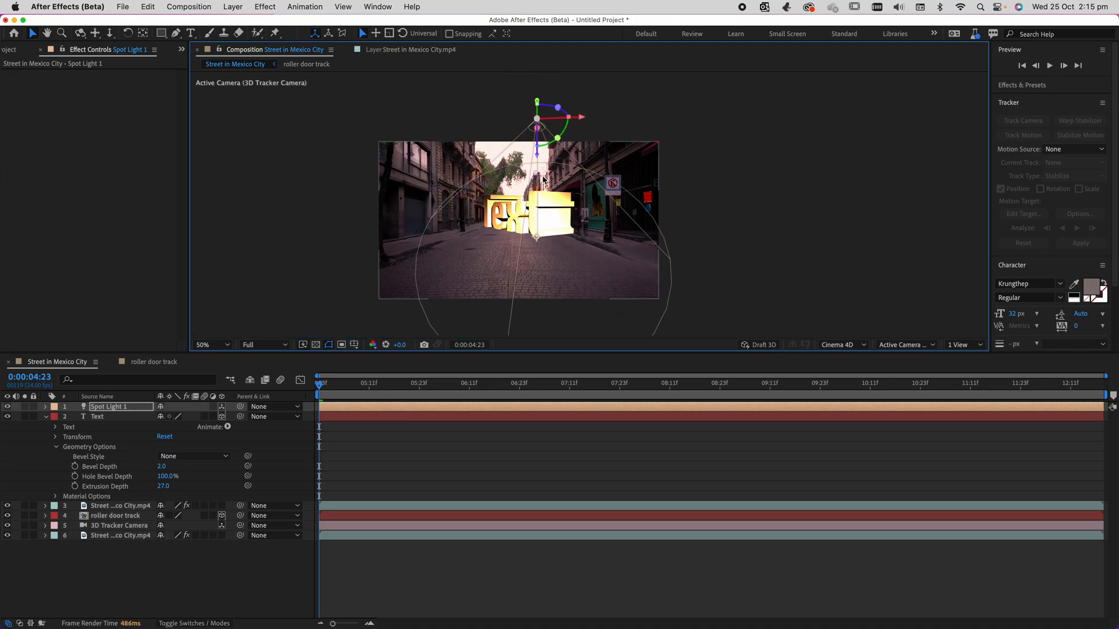
drag(513, 128, 515, 102)
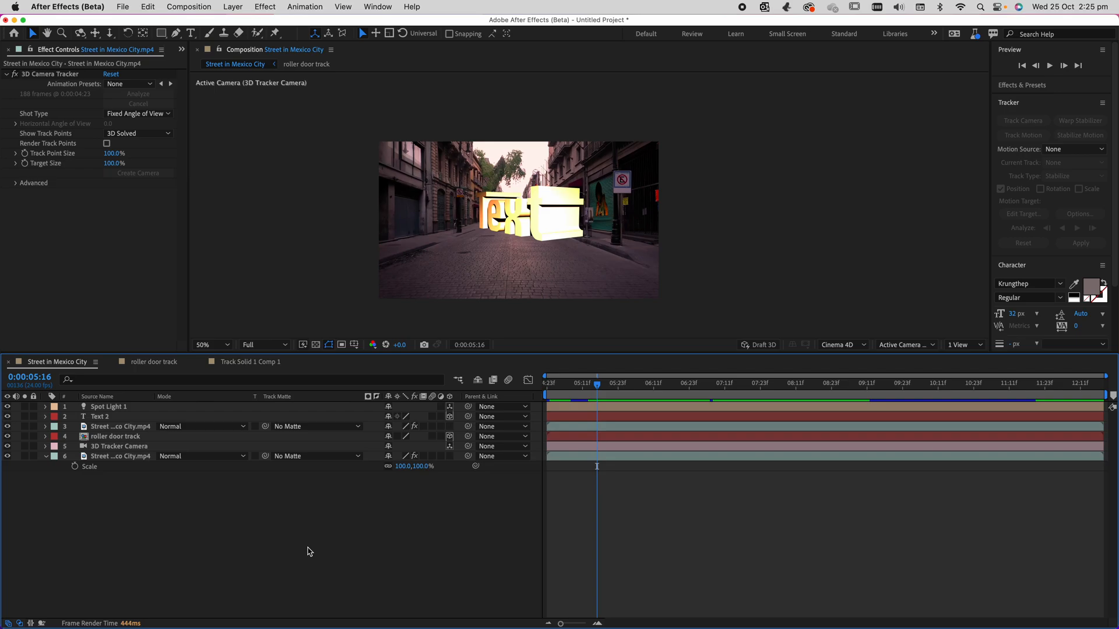
Duplicate the Text 2 layer and lower the copy onto the road directly beneath the original text.
click(107, 418)
key(Return)
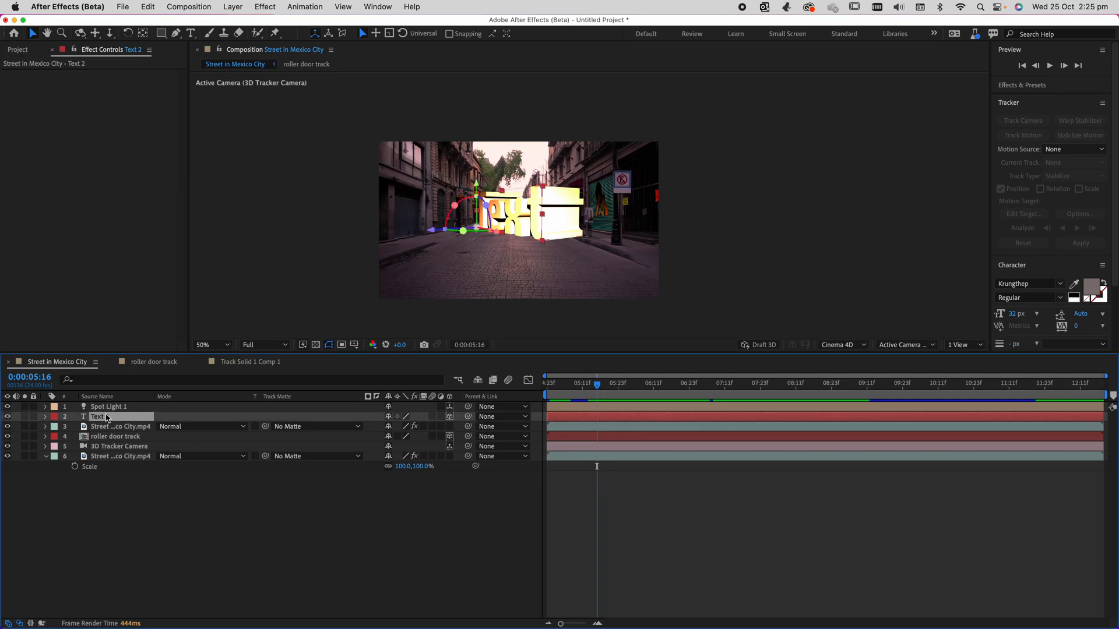
key(ctrl+d)
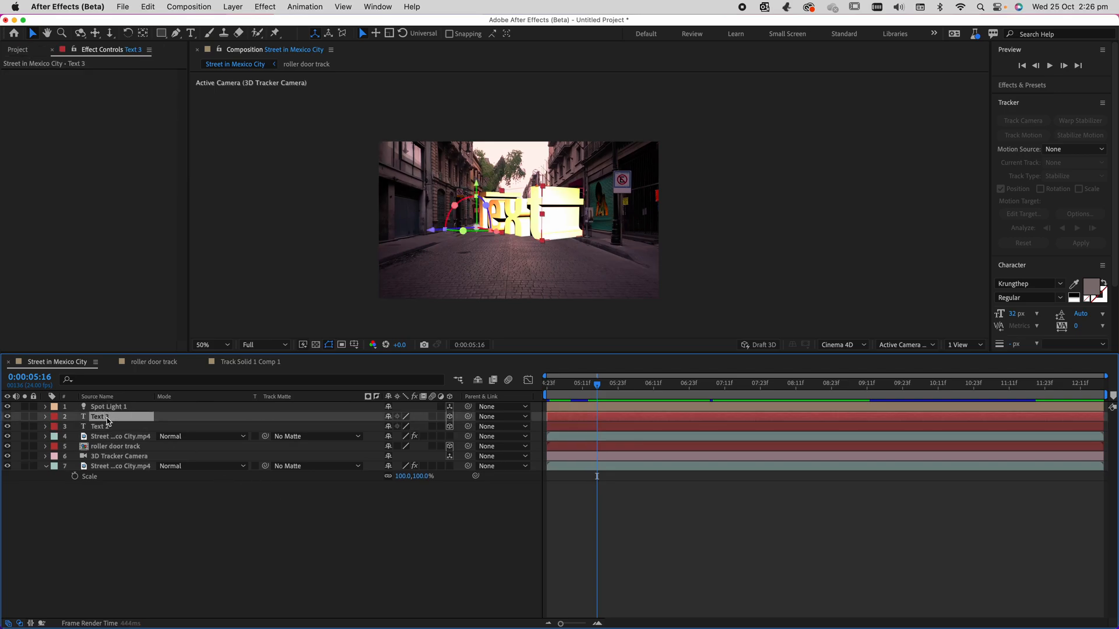
click(479, 216)
drag(479, 217, 465, 248)
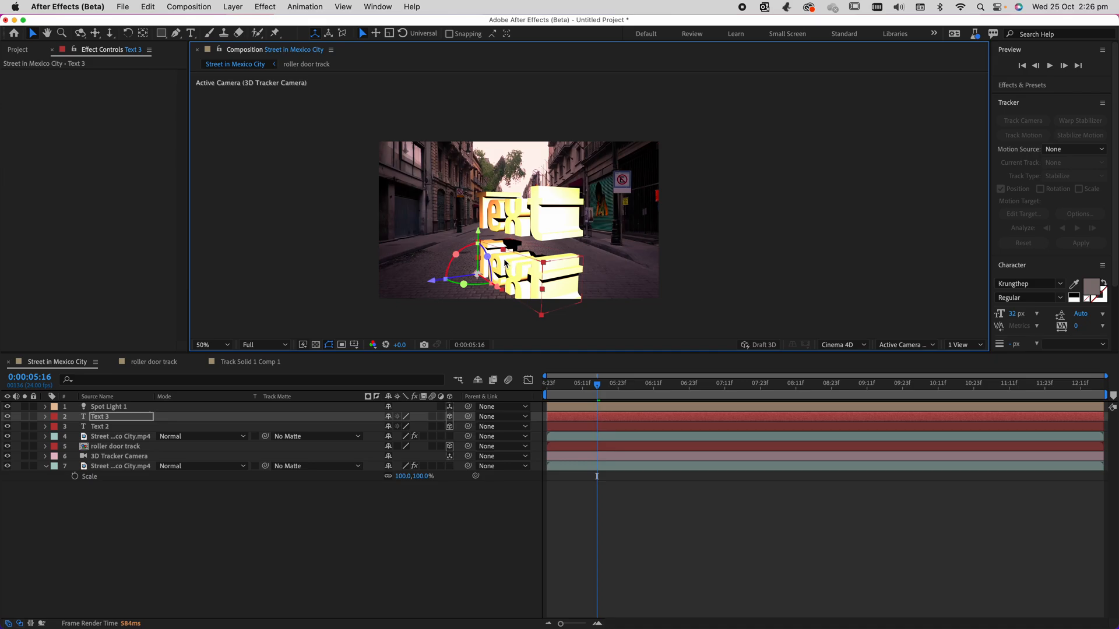
Flatten the Text 3 copy by setting its extrusion depth to 0 in the geometry options.
click(46, 416)
click(55, 457)
click(56, 447)
click(55, 497)
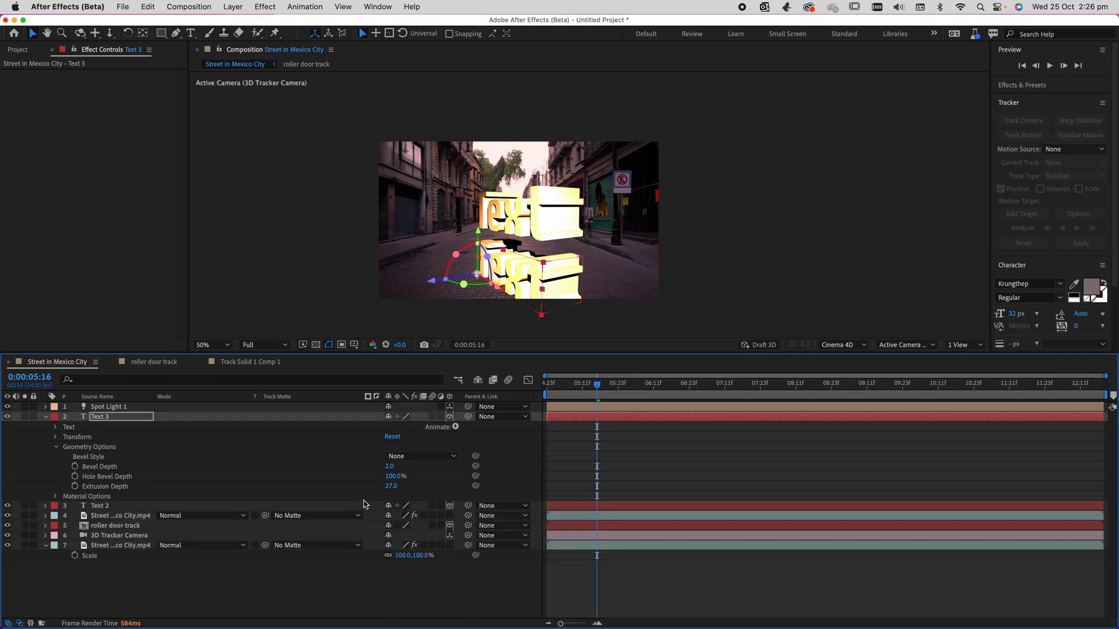
mouse_move(390, 486)
mouse_down()
mouse_move(375, 483)
mouse_move(376, 492)
mouse_up()
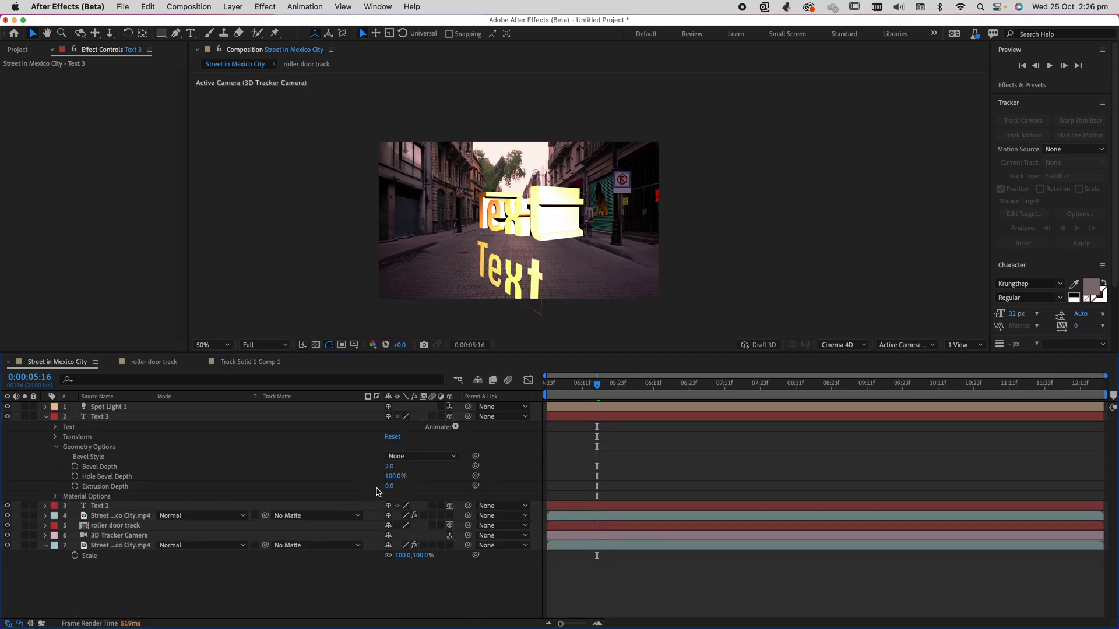
Lay the Text 3 copy flat on the road in front of the original text and play back from 0:00:05:02.
click(480, 254)
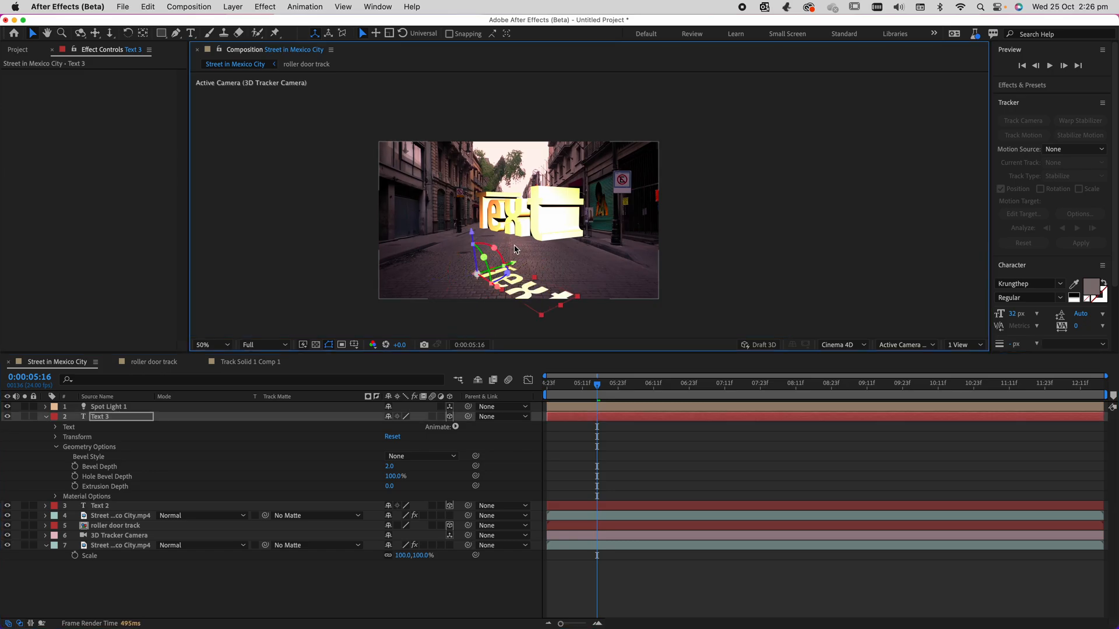
drag(514, 264, 526, 260)
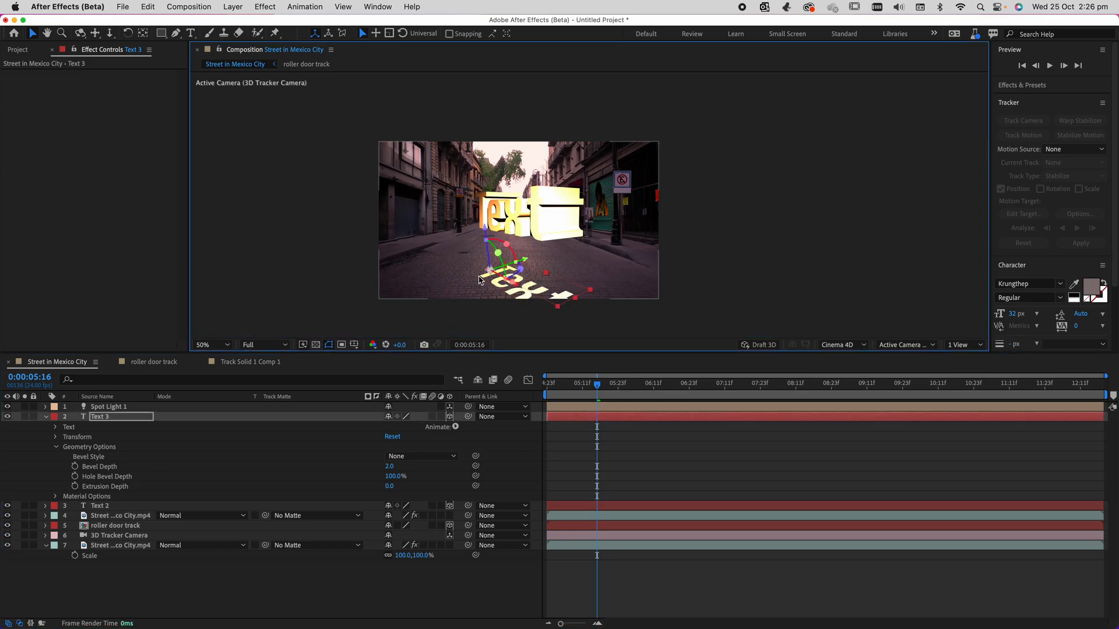
drag(596, 384, 554, 391)
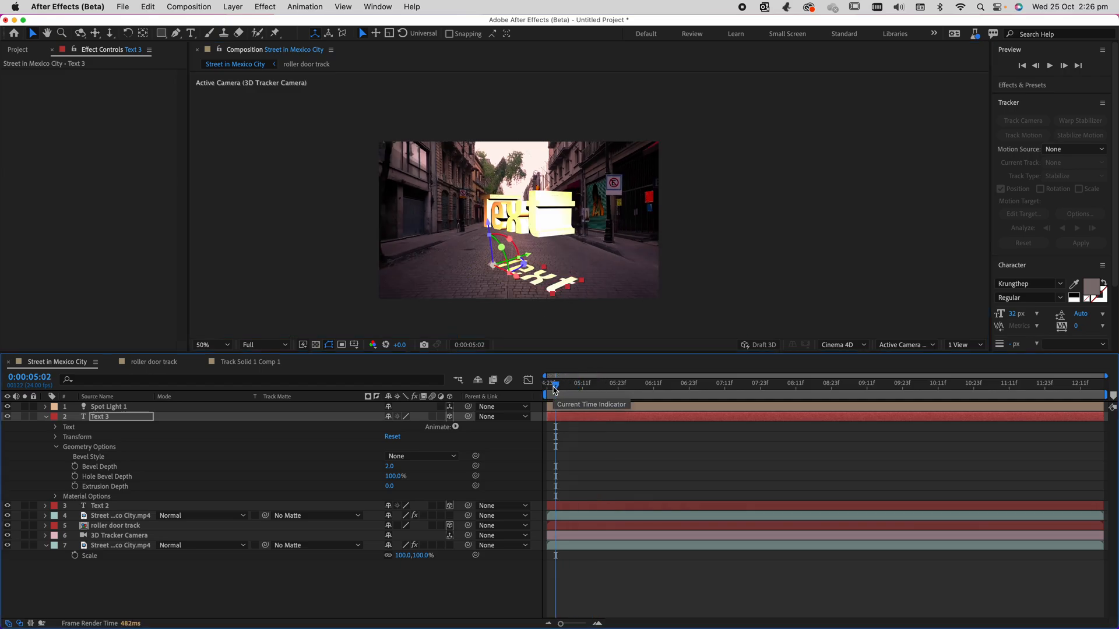
key(space)
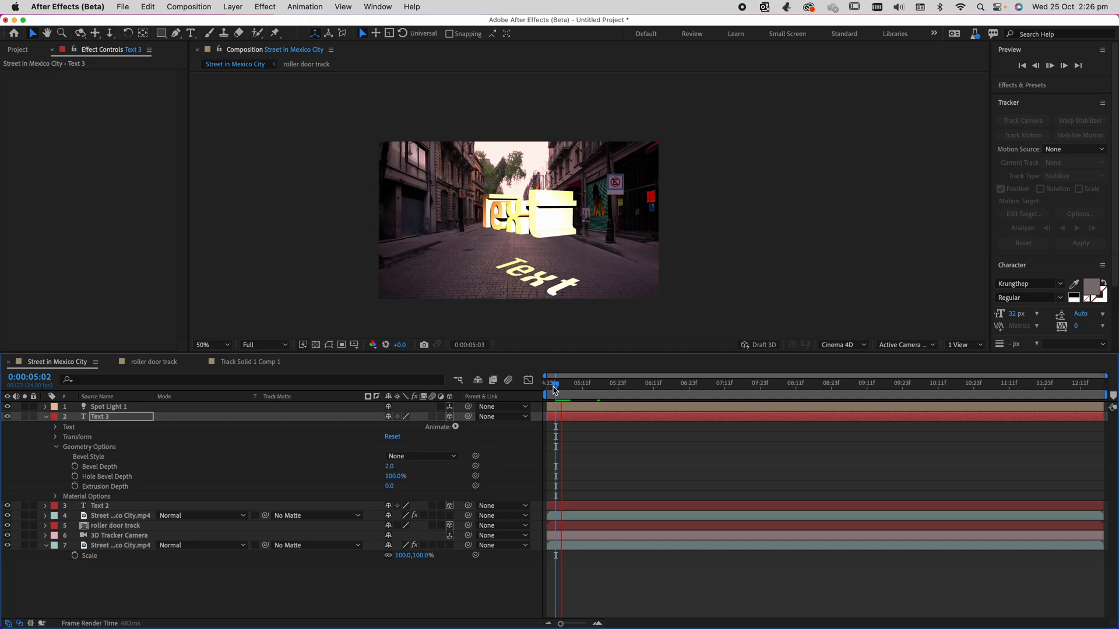
key(space)
click(47, 417)
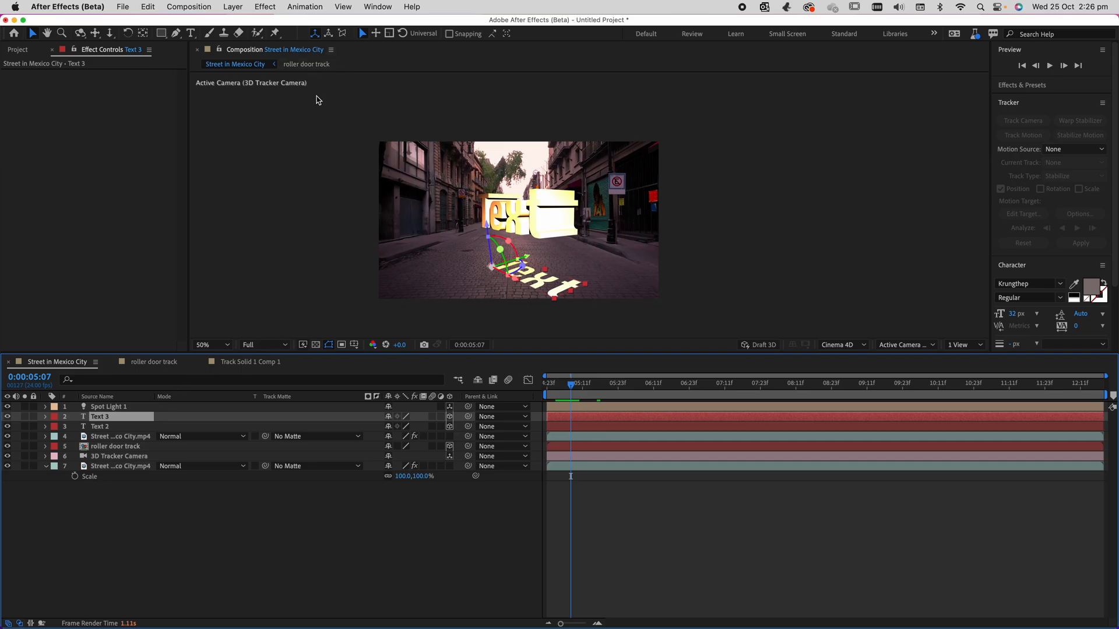
Try blackening Text 3 with a Tint effect that maps white to 000000, and remove the effect.
click(232, 6)
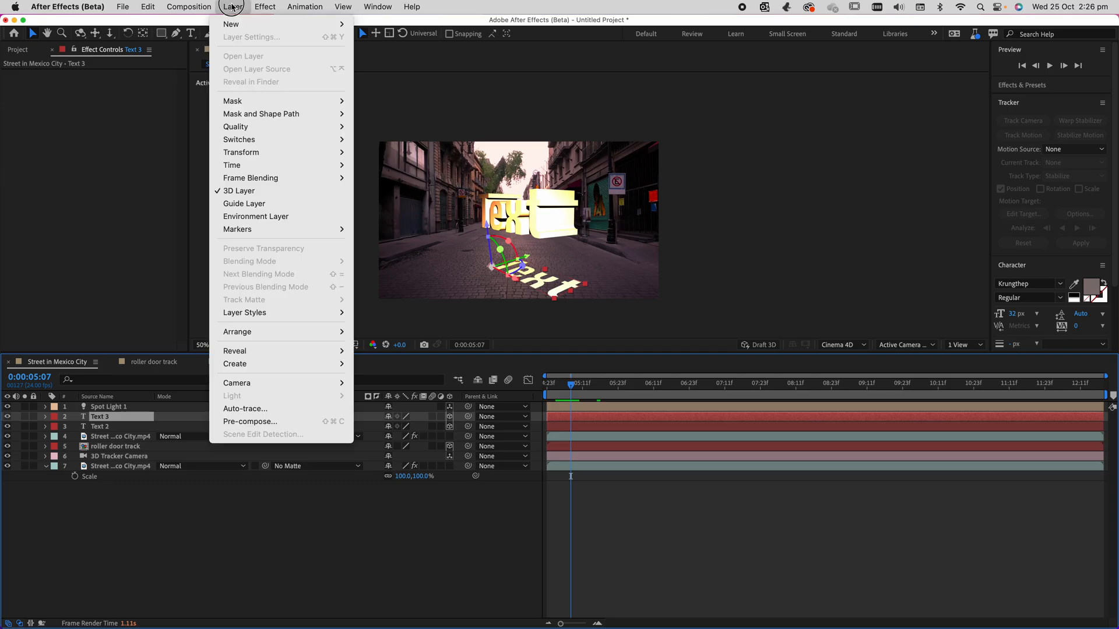
mouse_move(272, 7)
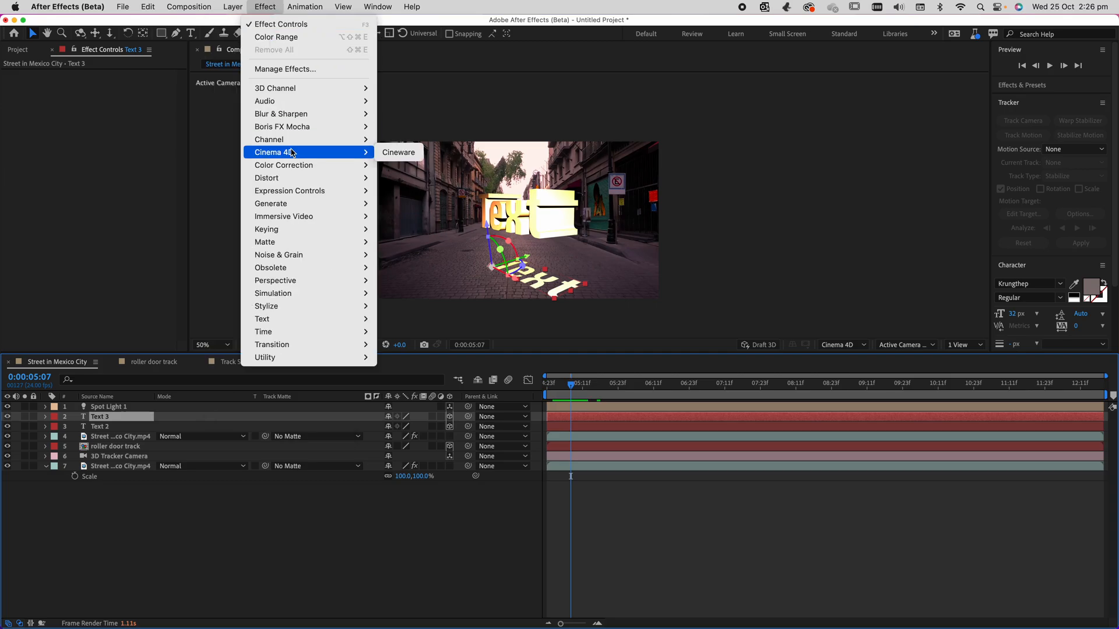
mouse_move(296, 166)
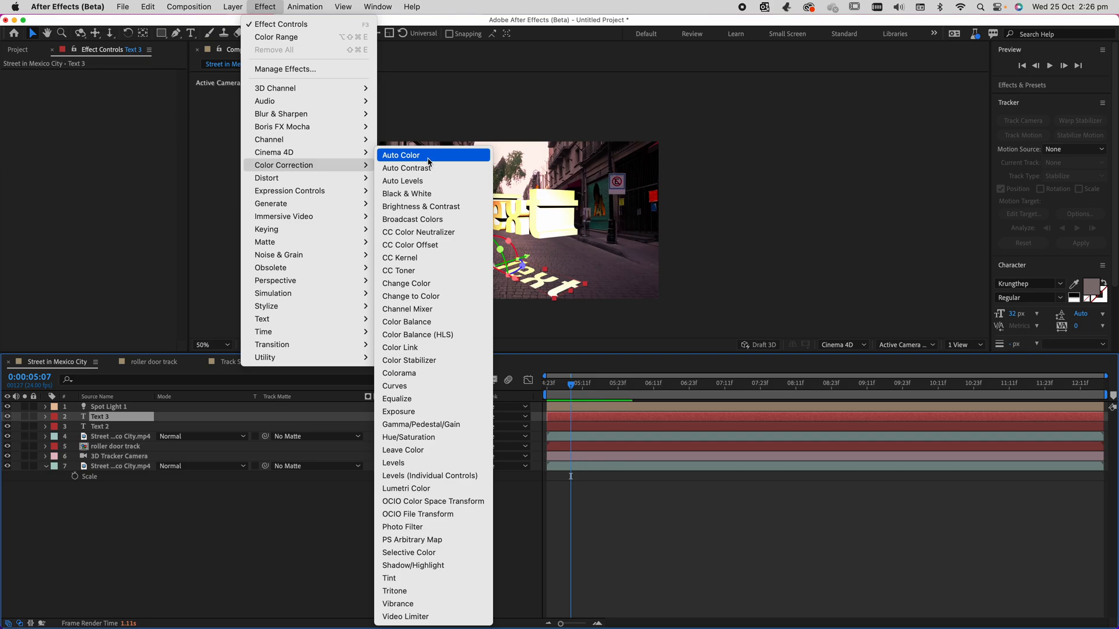
click(396, 580)
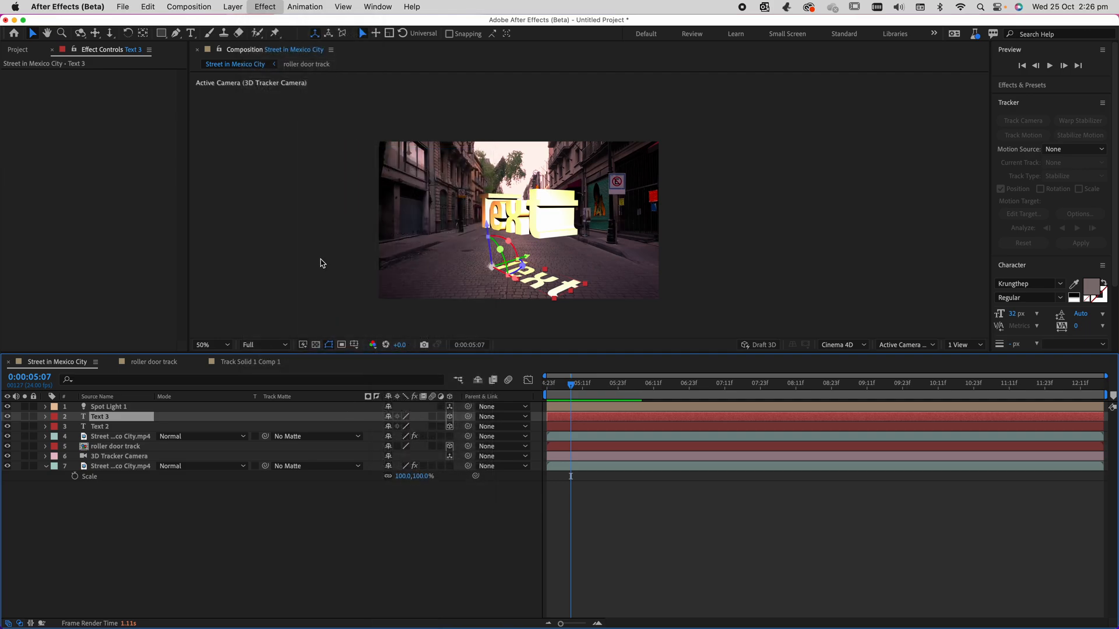
click(111, 104)
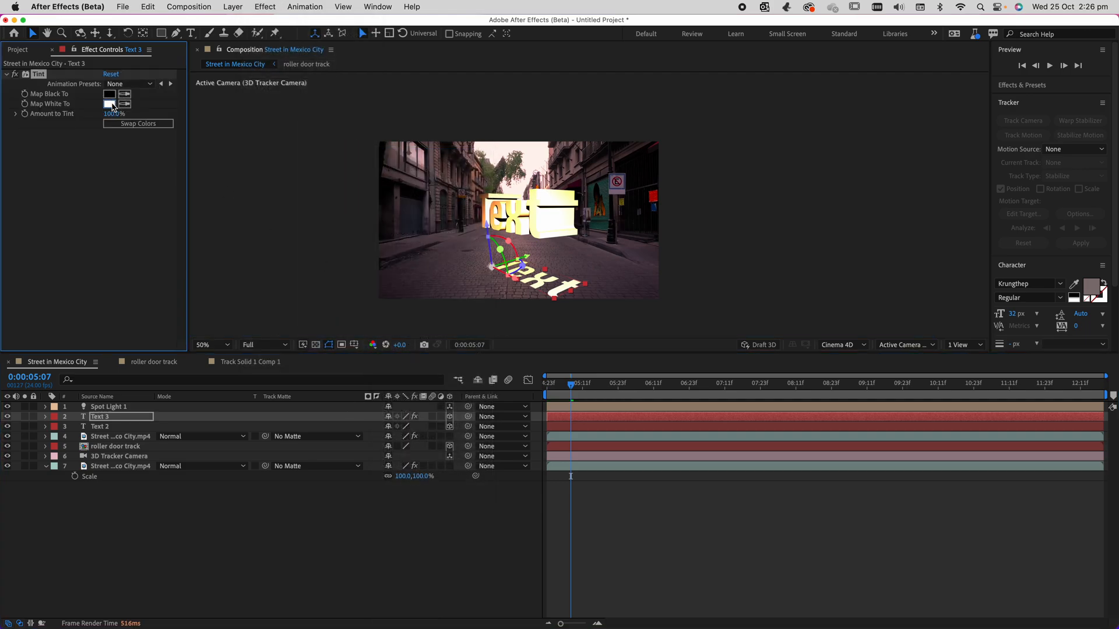
drag(862, 236, 787, 313)
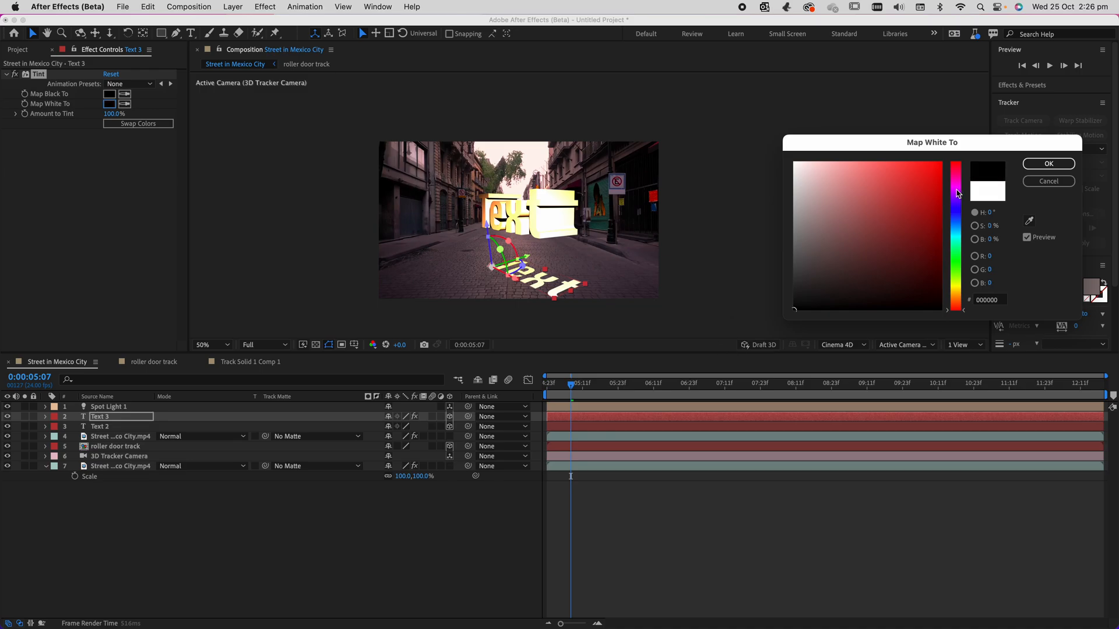
click(1048, 163)
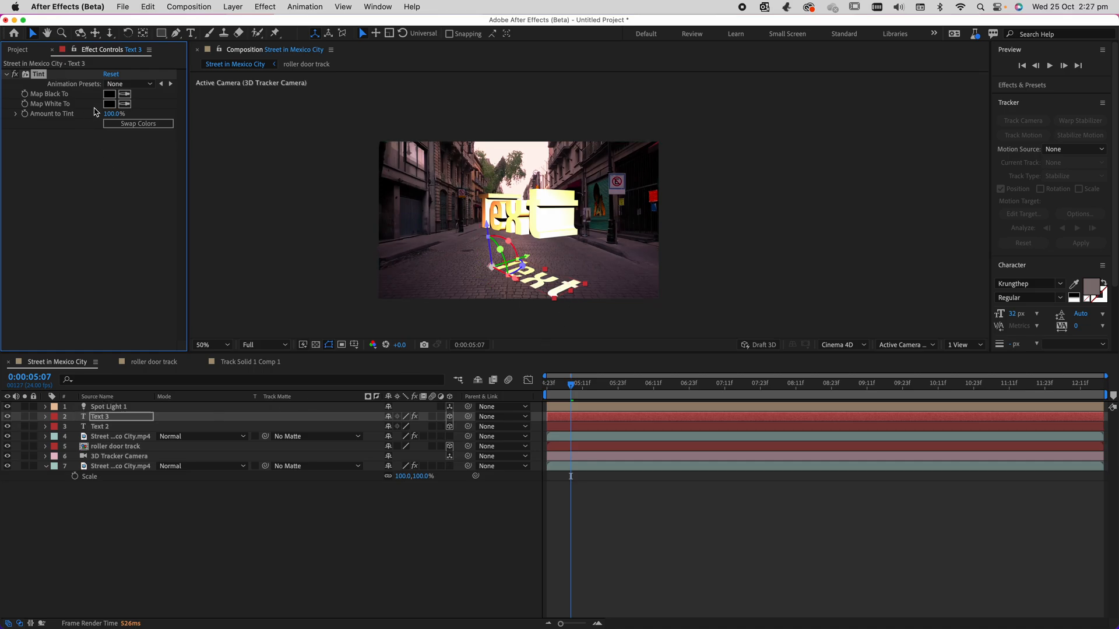
key(Delete)
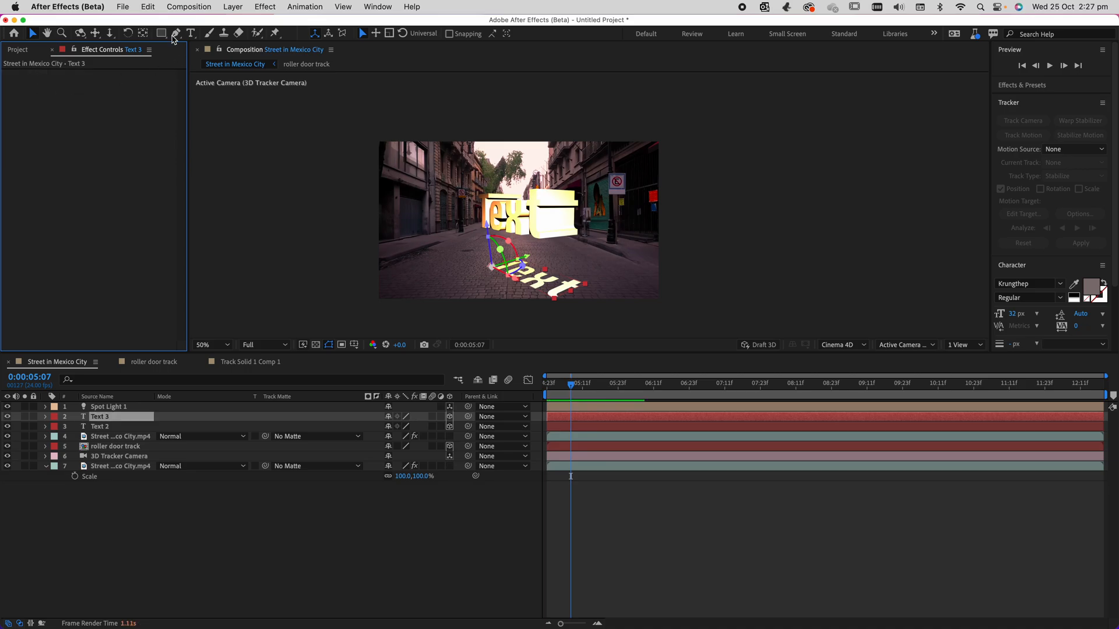
Create a new 1920 x 1080 px solid layer coloured black.
click(233, 8)
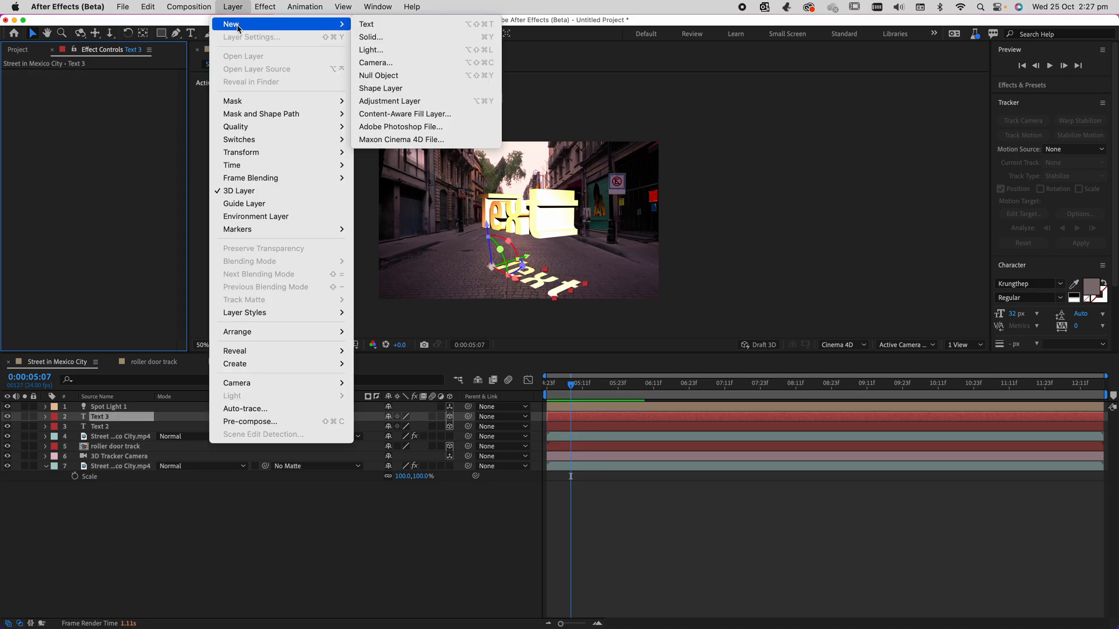
click(382, 36)
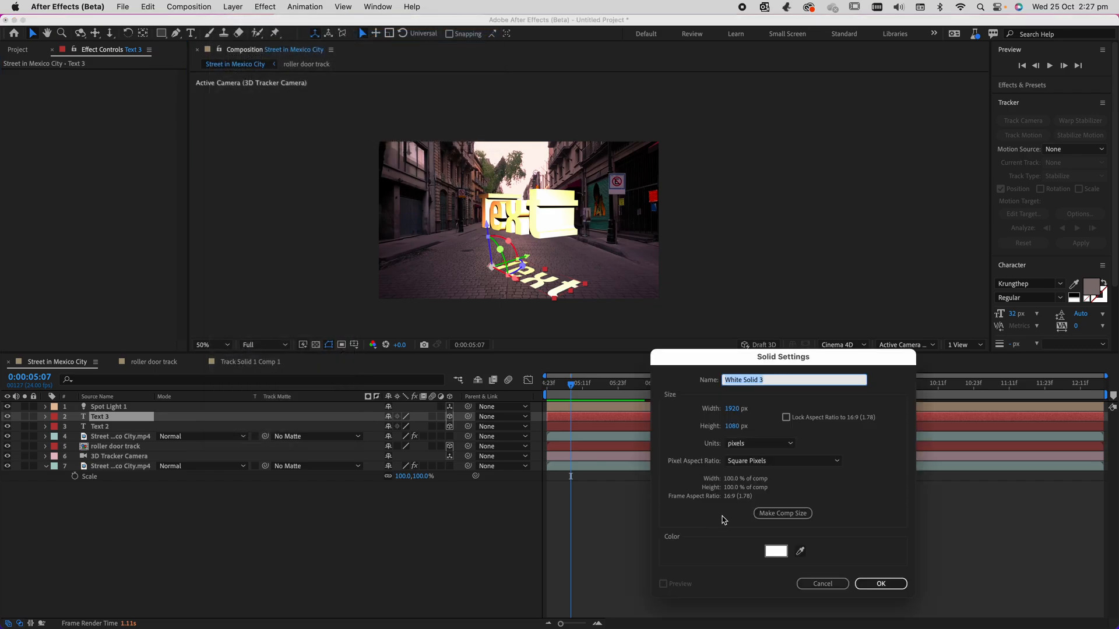
click(776, 551)
drag(901, 252, 747, 330)
click(1048, 163)
click(881, 584)
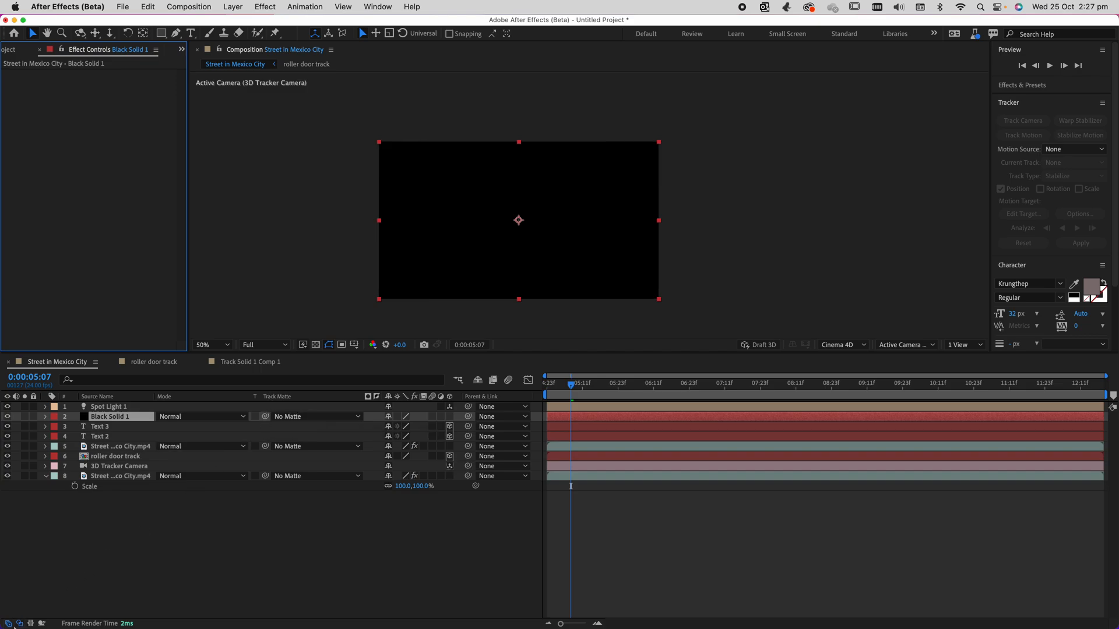
Set Text 3 as the track matte of the black solid so the solid fills the flat text shape.
click(20, 624)
click(30, 624)
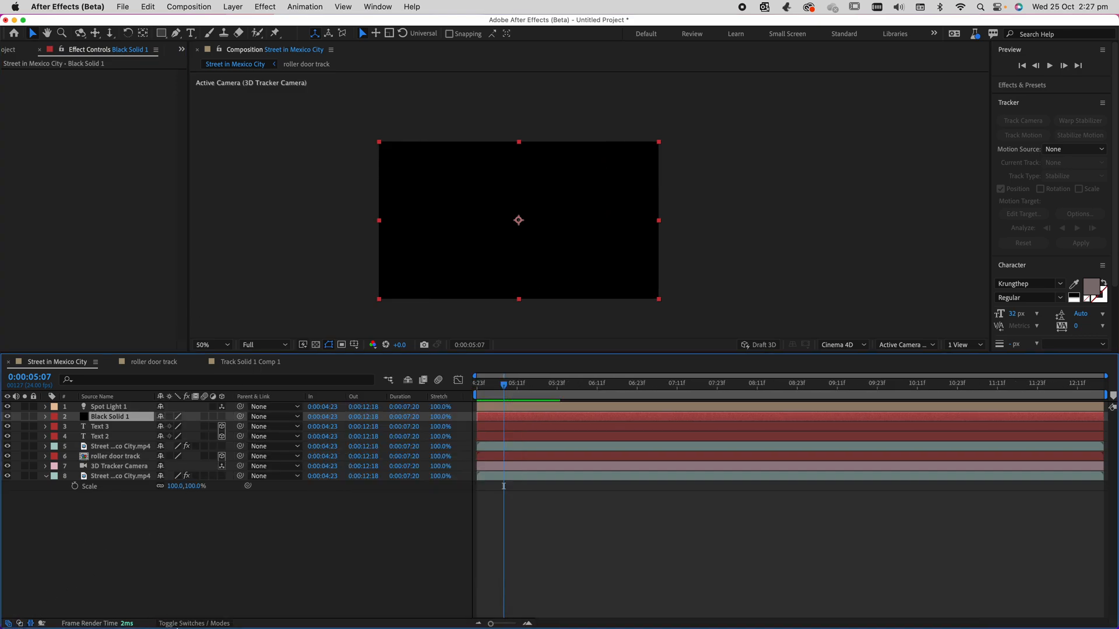
click(31, 623)
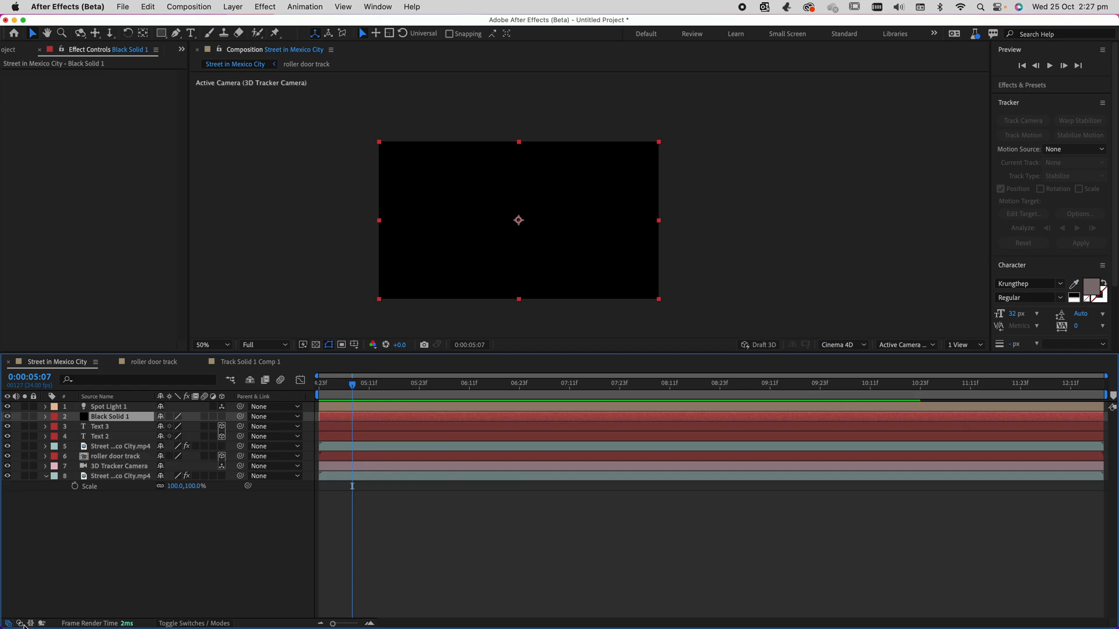
click(21, 624)
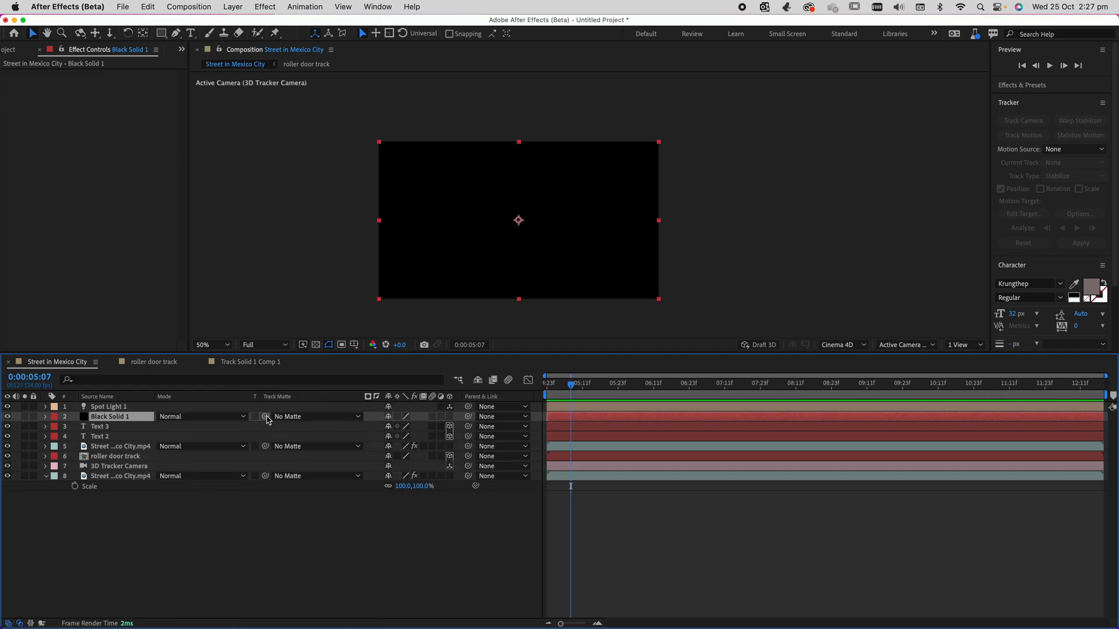
drag(266, 417, 100, 429)
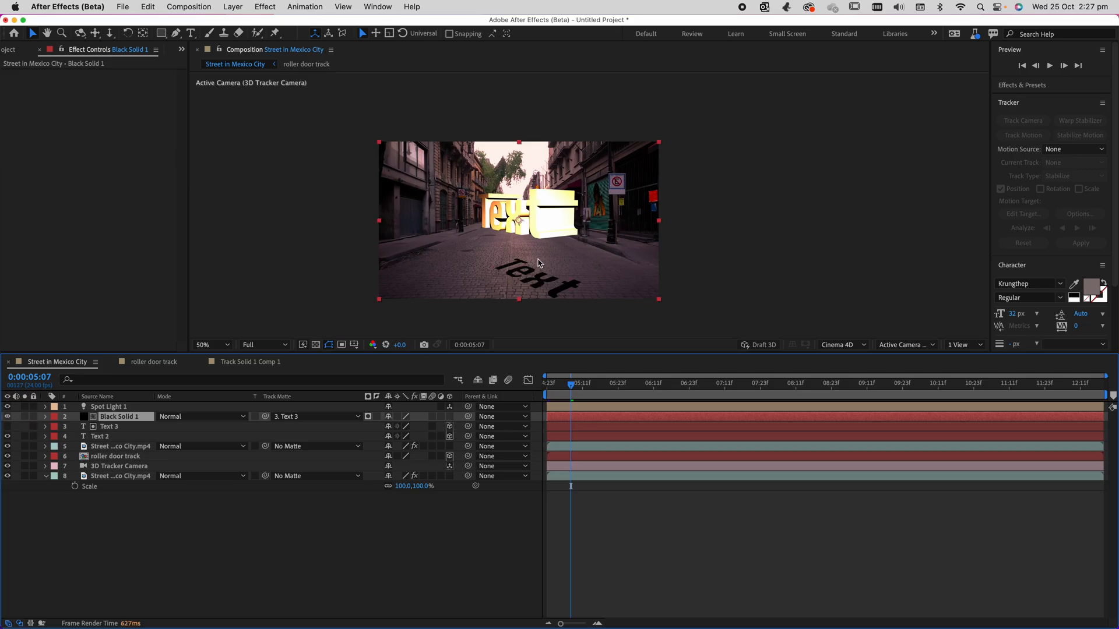
Check the black text shape along the timeline and lower the black solid's opacity to 34%.
drag(580, 384, 709, 394)
drag(604, 386, 569, 388)
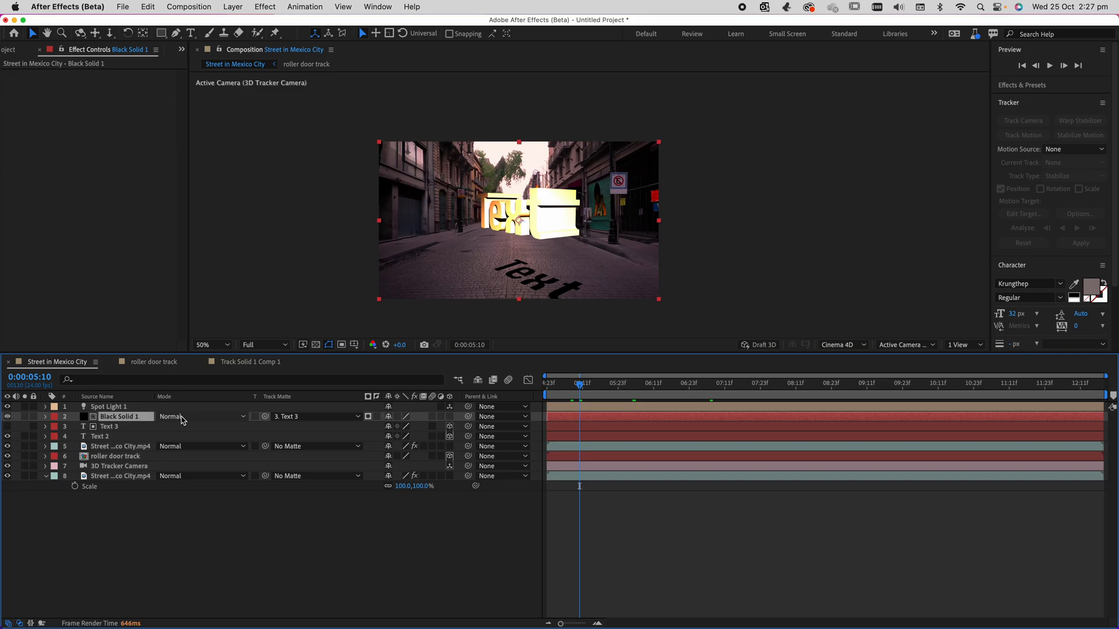
key(t)
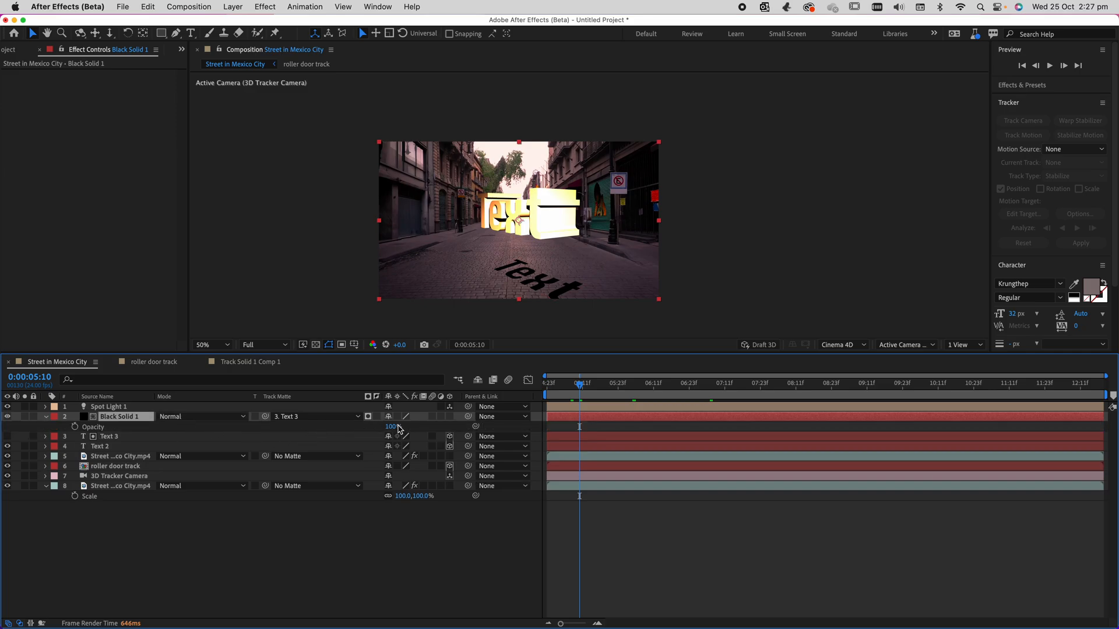
mouse_move(392, 426)
mouse_down()
mouse_move(350, 434)
mouse_move(403, 432)
mouse_move(391, 430)
mouse_up()
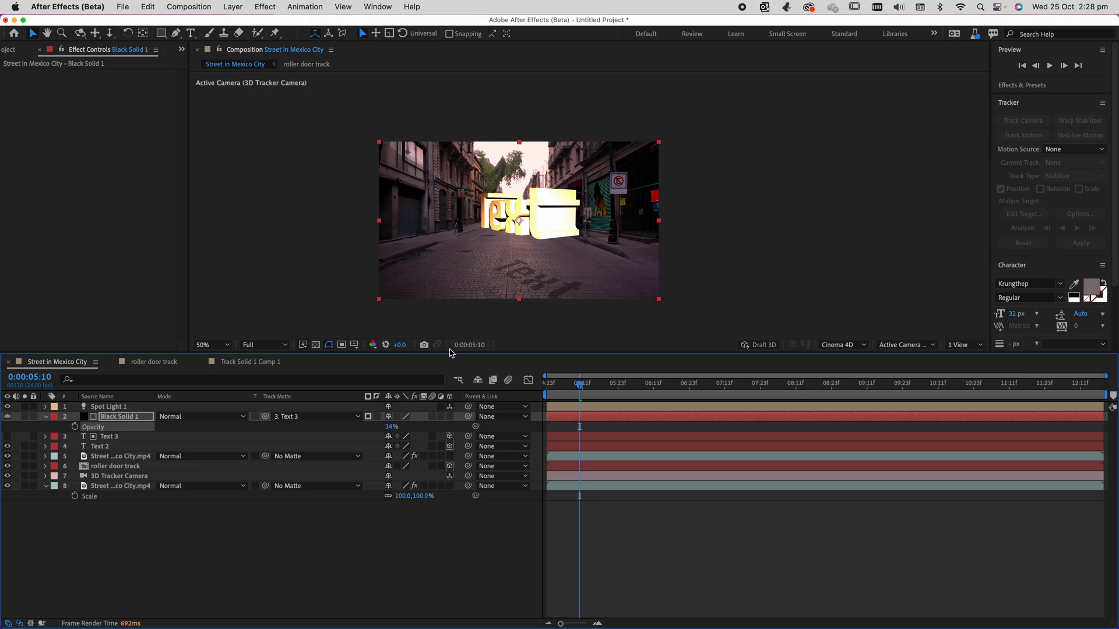
key(s)
drag(402, 426, 427, 429)
key(super+z)
Enlarge the Text 3 matte layer so the shadow spreads wider across the road.
click(112, 447)
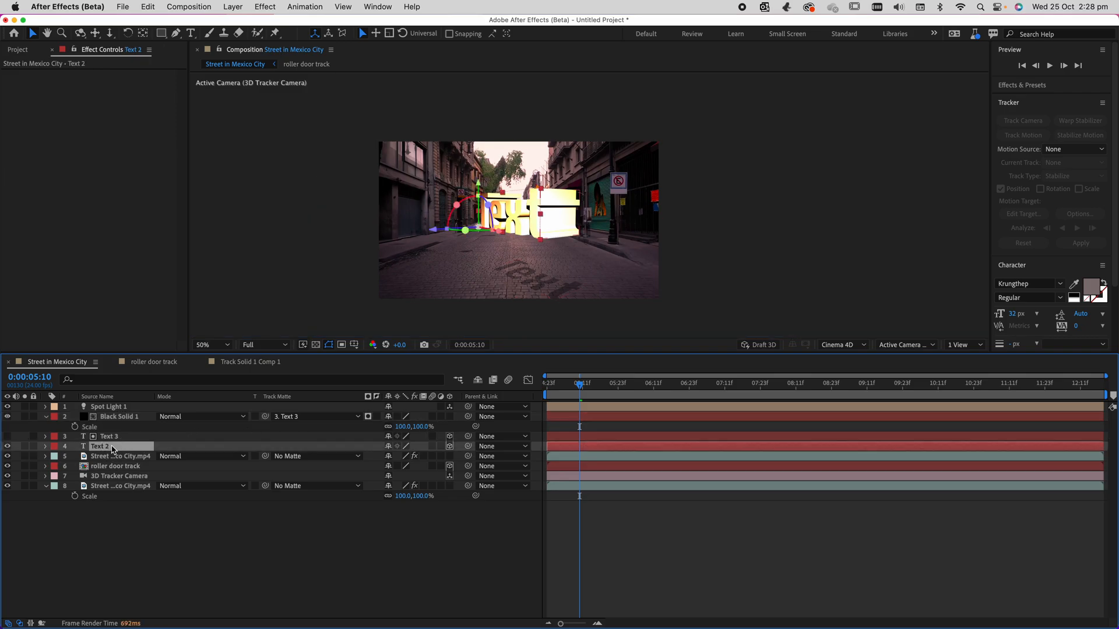
click(110, 436)
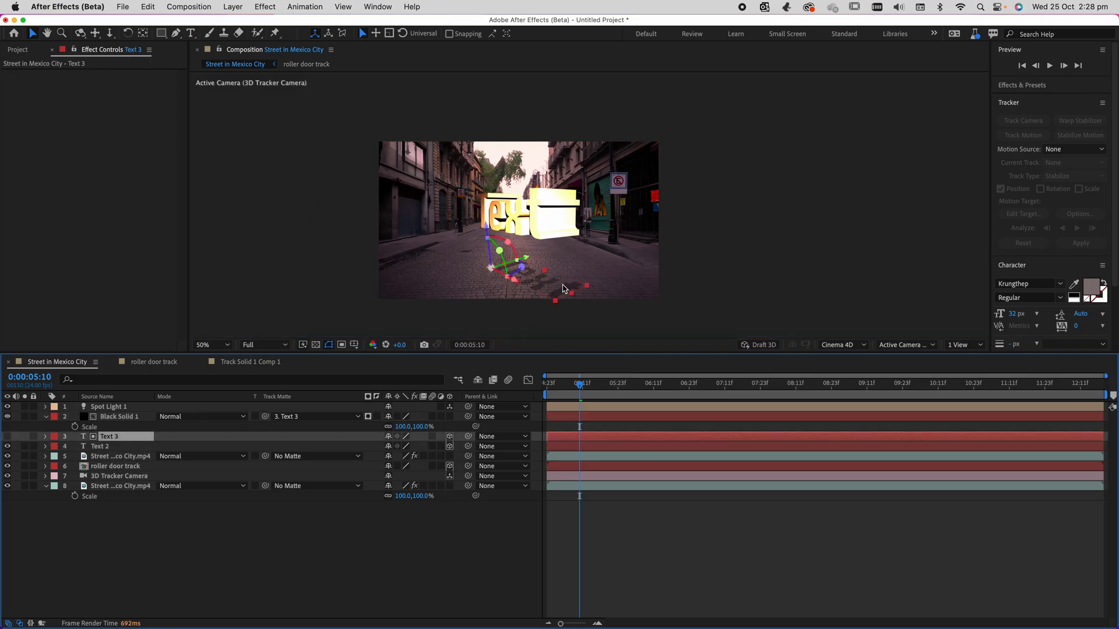
key(Return)
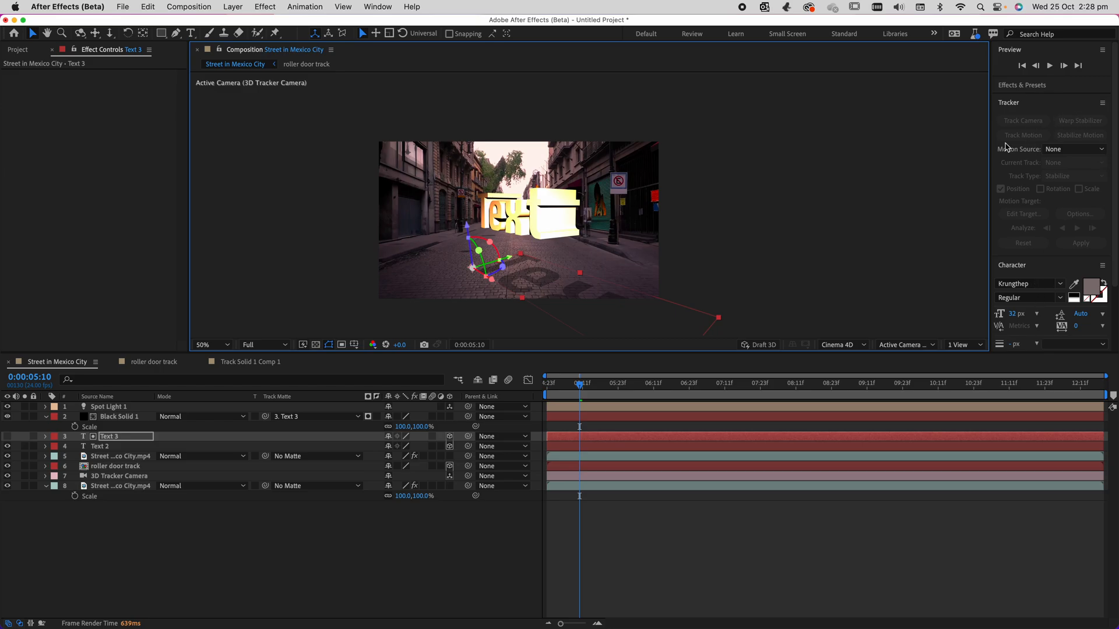
Search the effects for "gaus" and apply Gaussian Blur to the Text 3 layer.
click(1025, 85)
click(1024, 84)
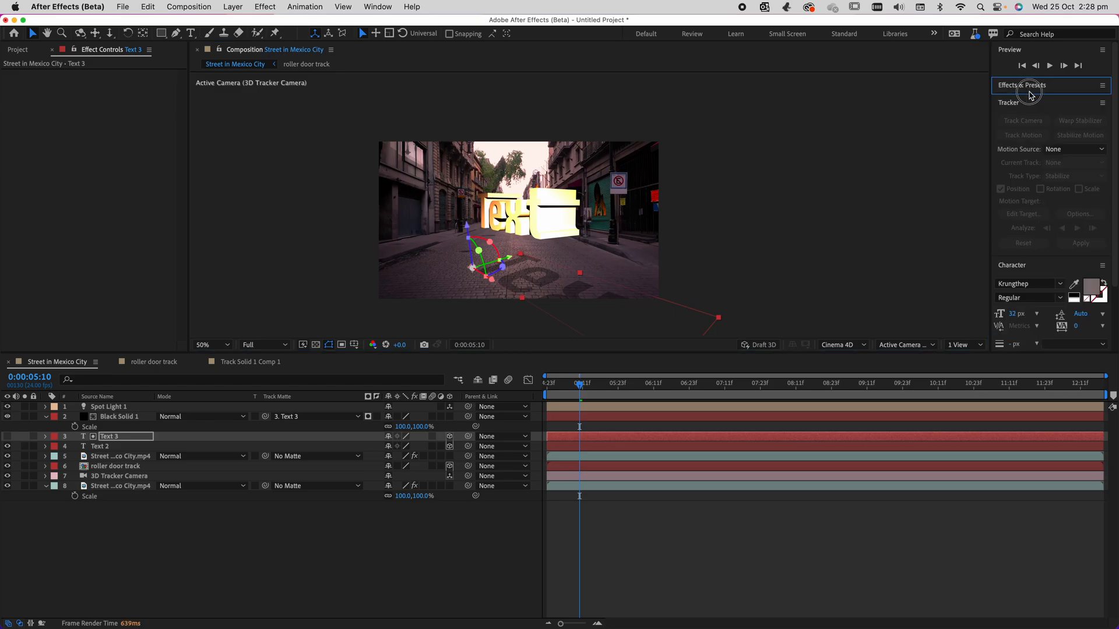
double_click(1025, 101)
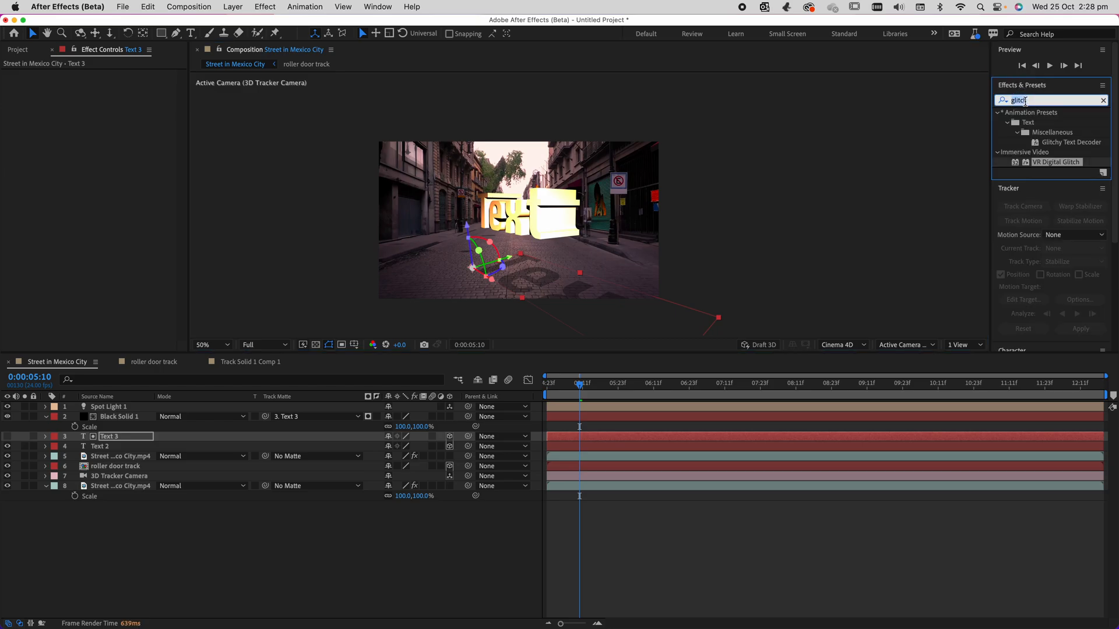
text(gausia)
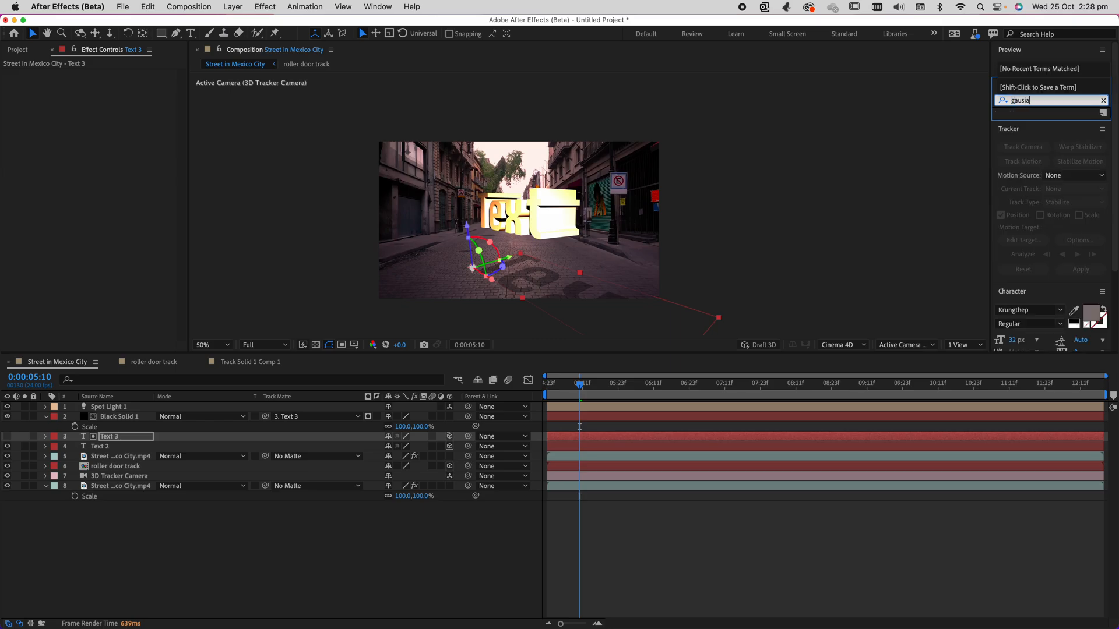
key(BackSpace)
key(BackSpace)
drag(1039, 118, 115, 441)
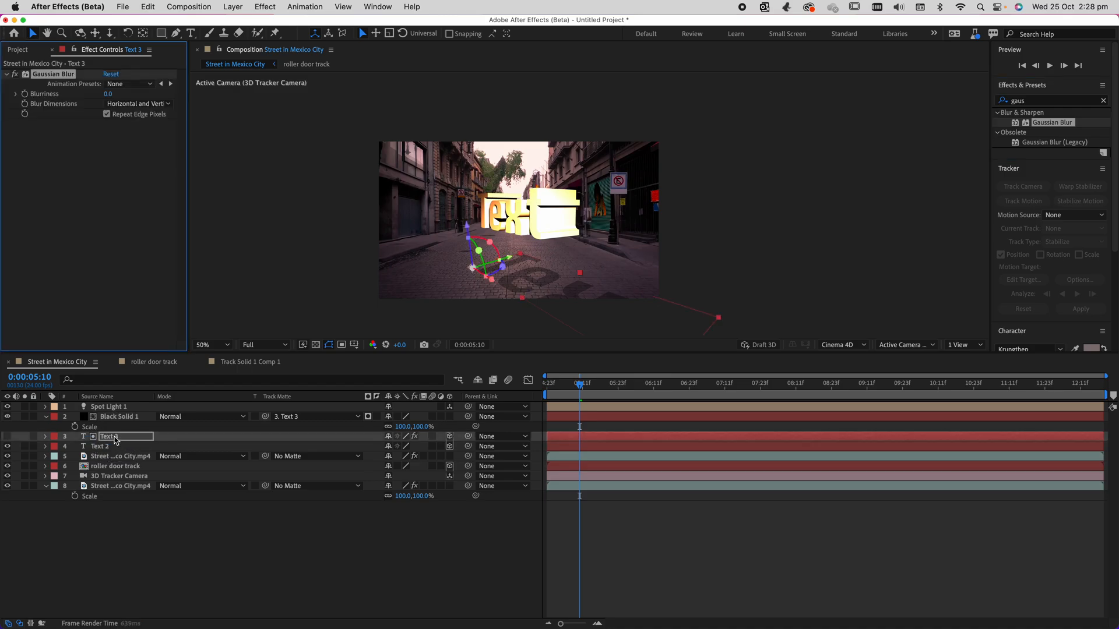
Set Text 3's Gaussian Blur blurriness to 41.1 and play back the composition from 0:00:04:23.
drag(105, 95, 425, 97)
drag(110, 94, 69, 103)
click(330, 219)
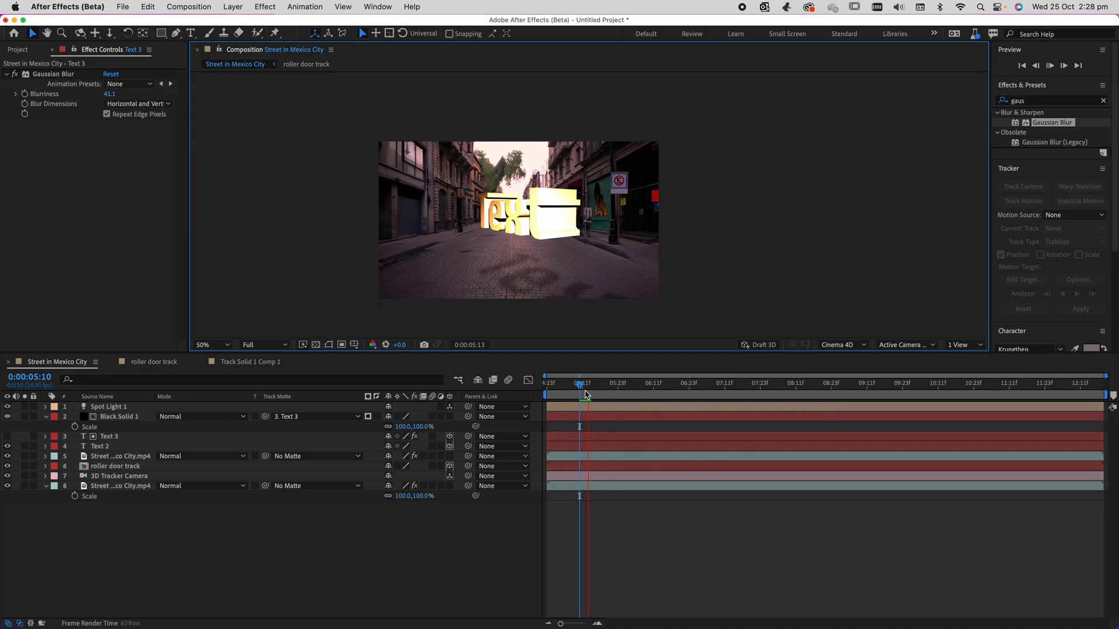
drag(585, 388, 533, 389)
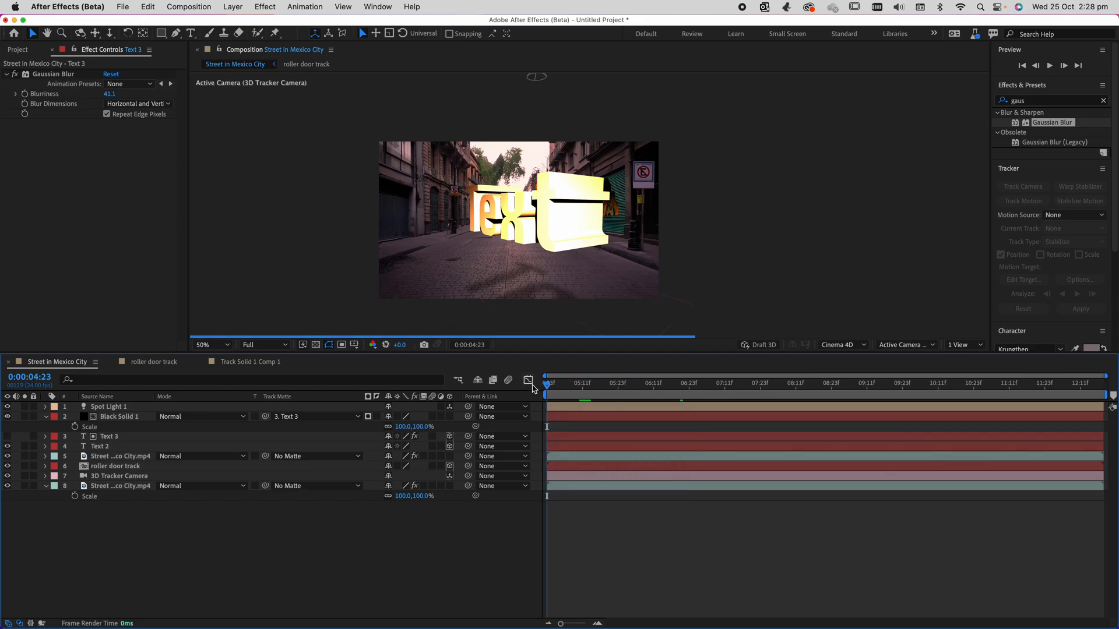
key(space)
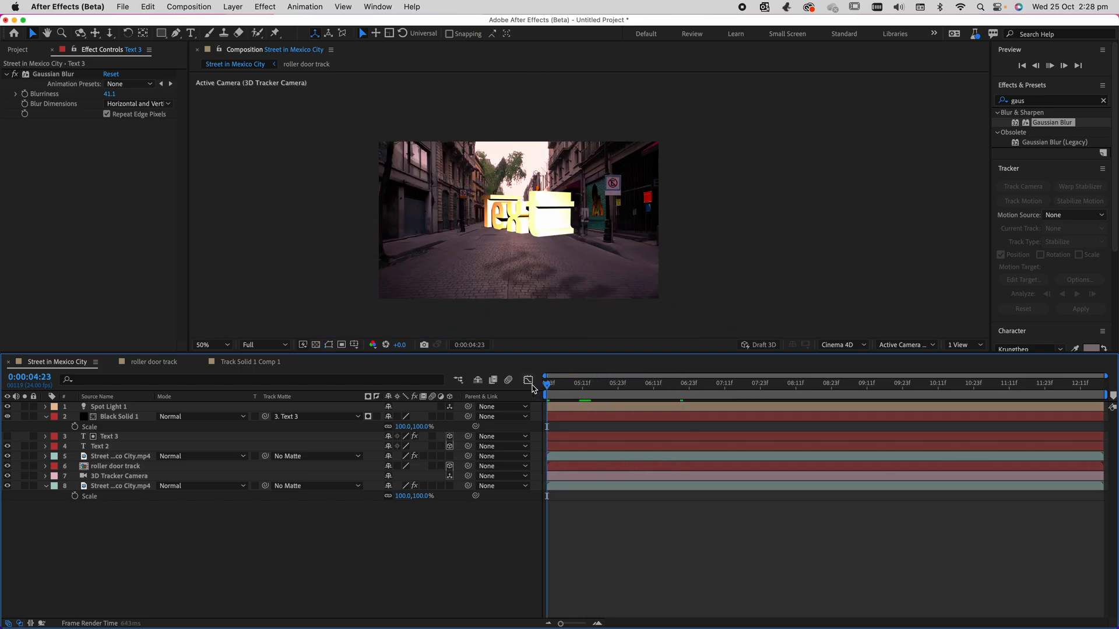
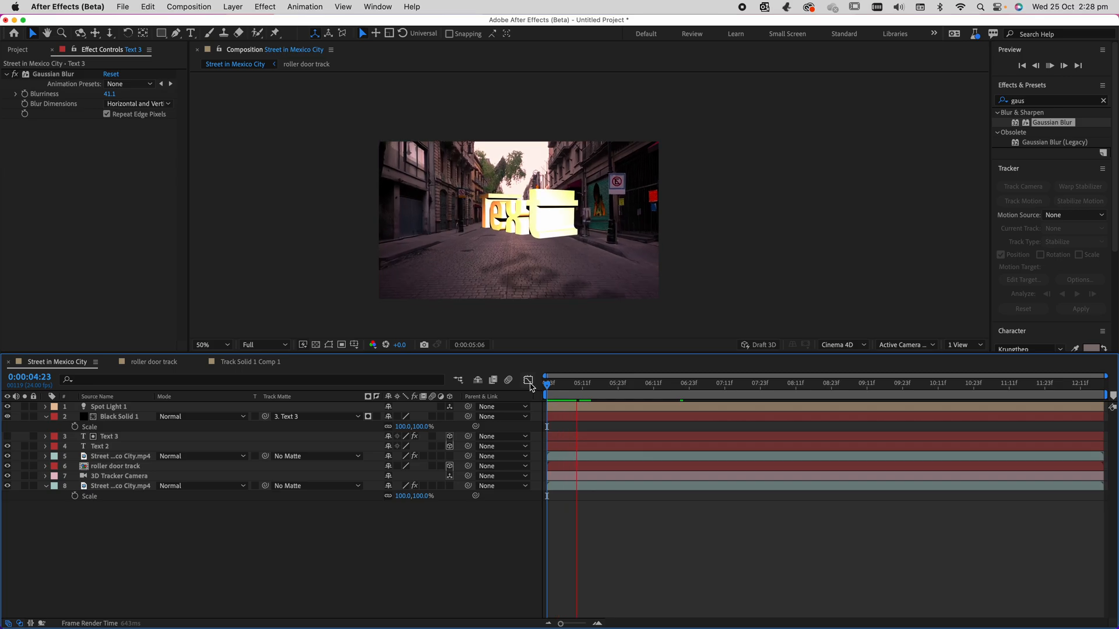
Stop playback and delete Black Solid 1, Text 3, Text 2 and Spot Light 1 from the composition.
key(space)
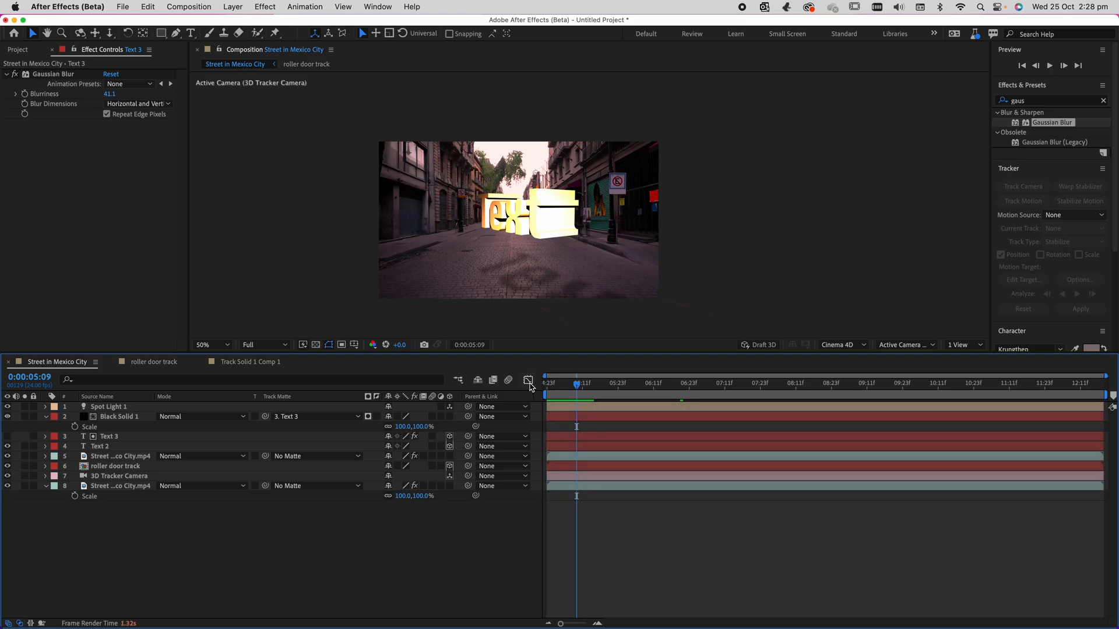
click(141, 408)
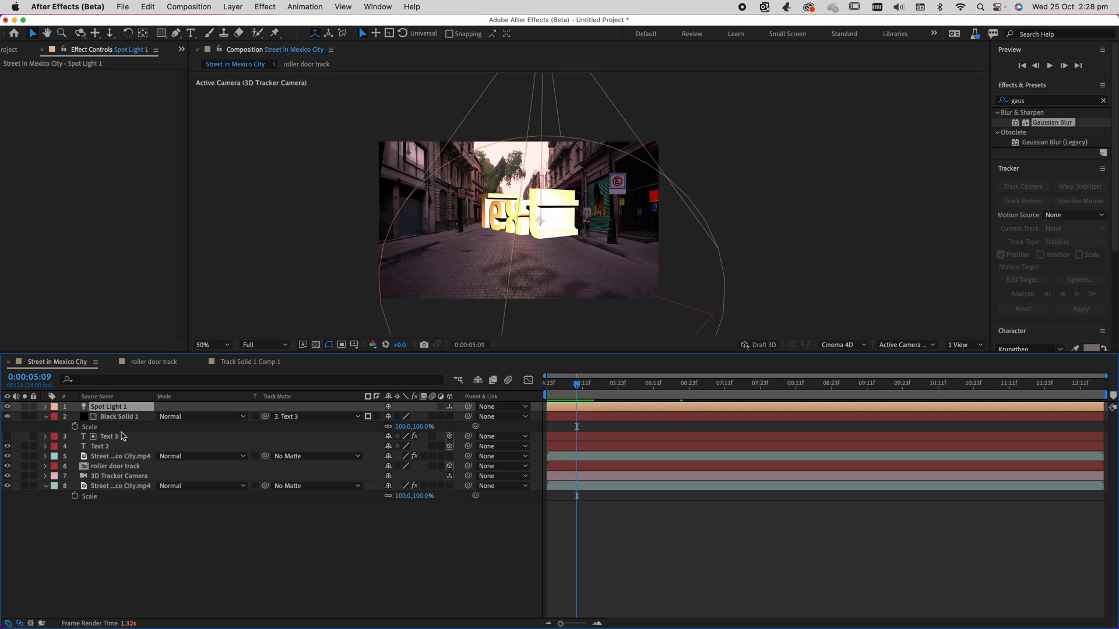
click(122, 428)
click(108, 437)
shift+click(116, 446)
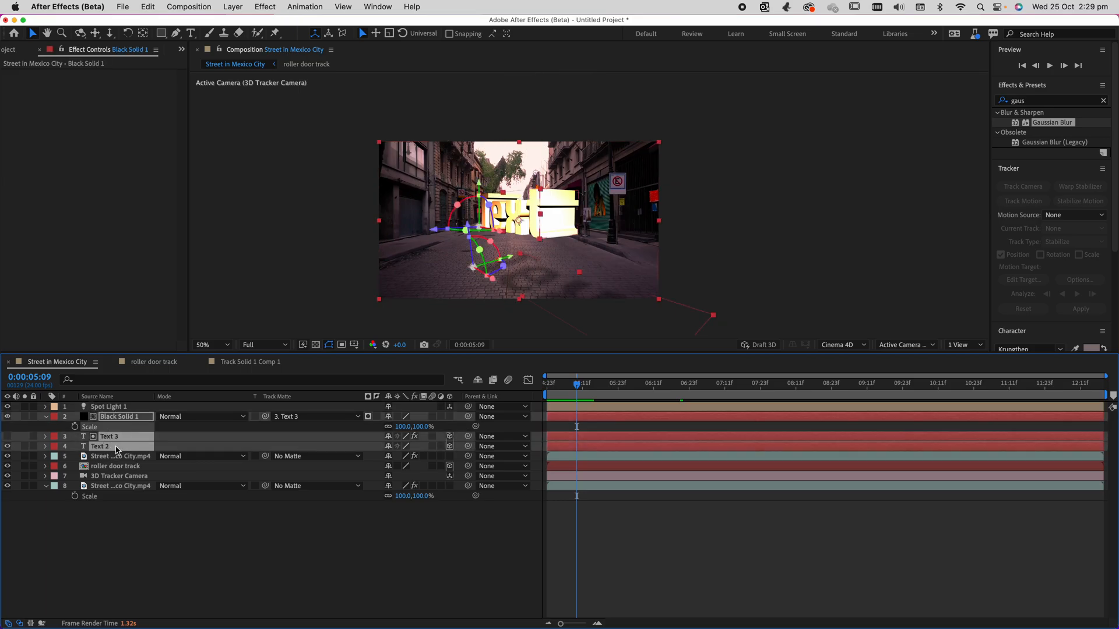
key(Delete)
click(117, 448)
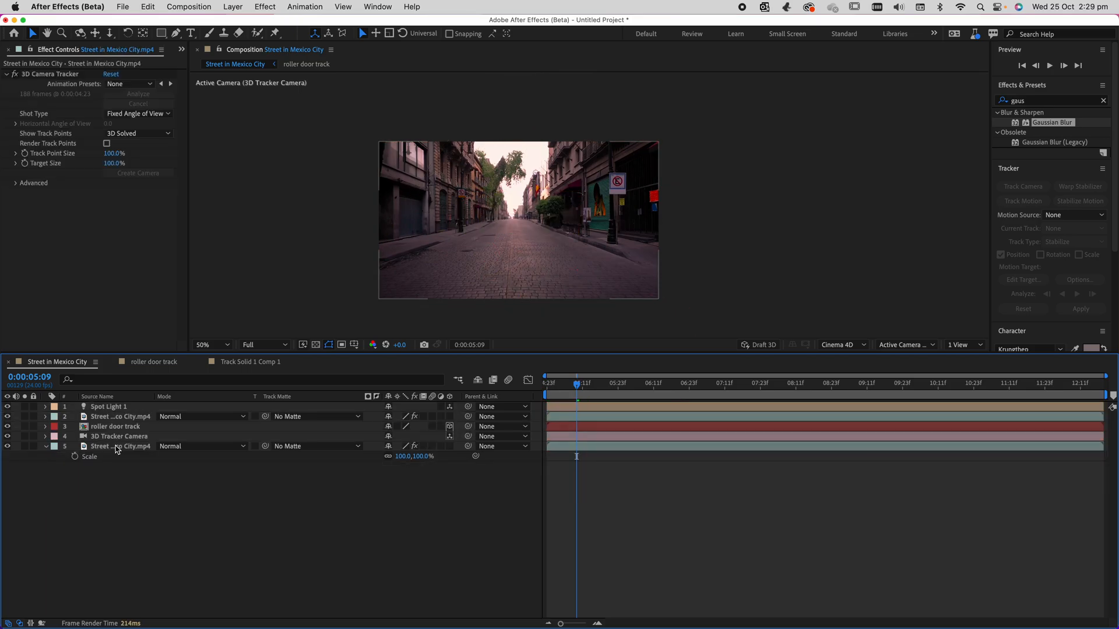
click(105, 407)
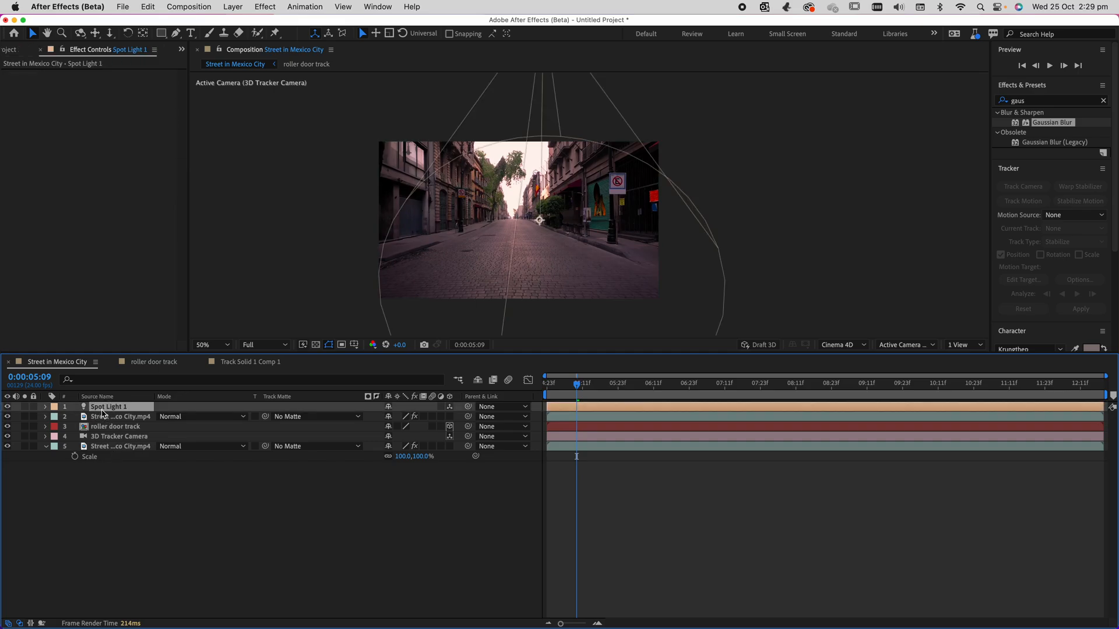
key(Delete)
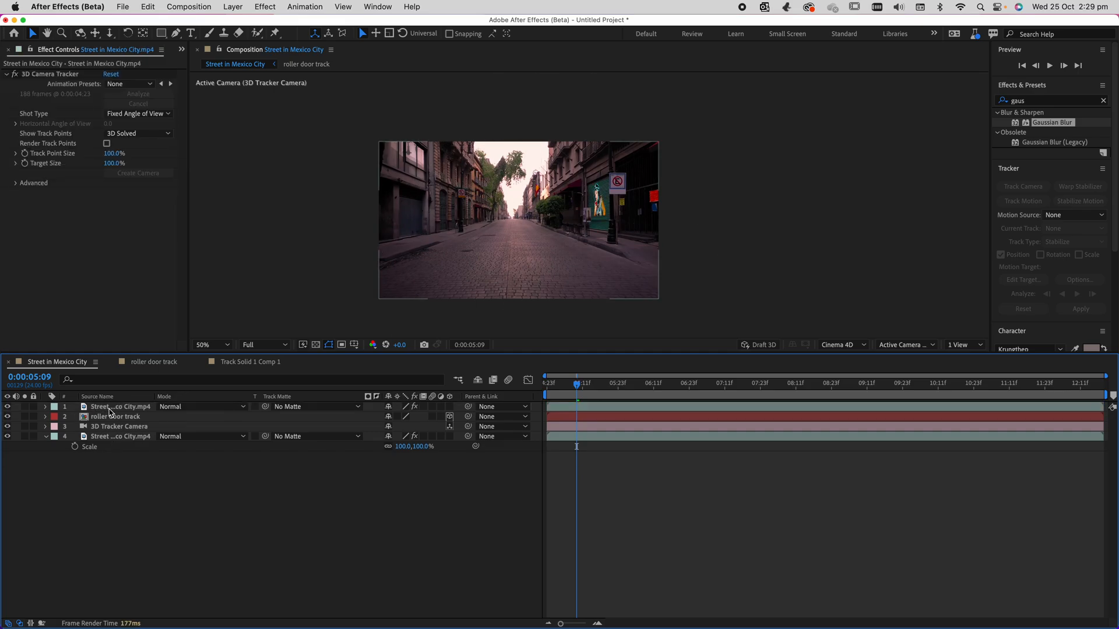
Toggle the visibility of the remaining layers to review the rotoscoped footage, roller door track and tracker camera, ending with all shown.
click(105, 410)
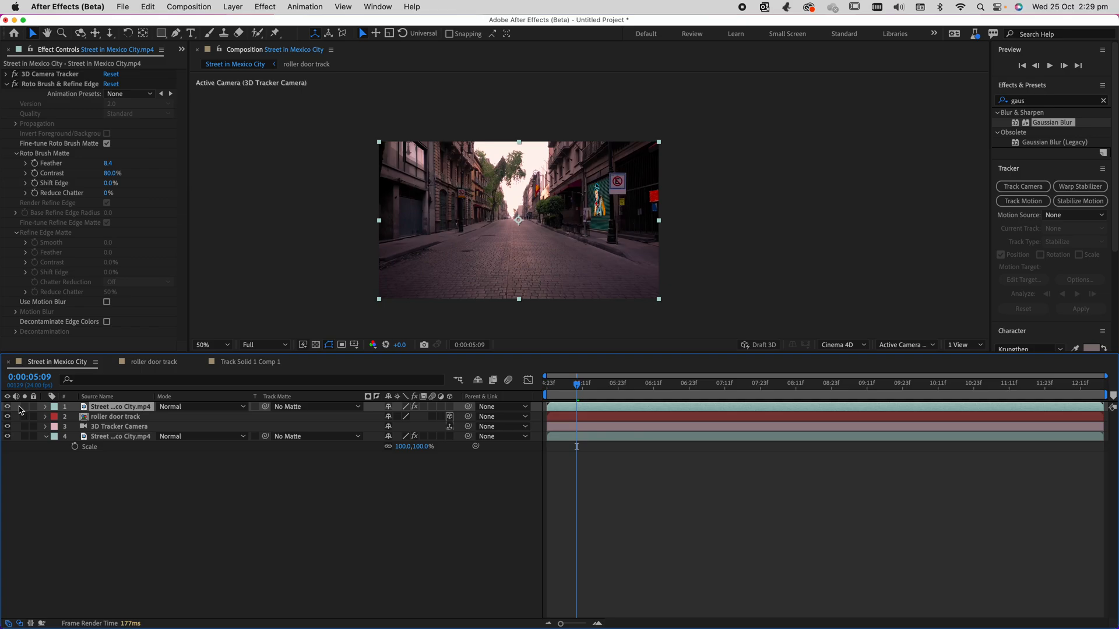
drag(8, 417, 8, 437)
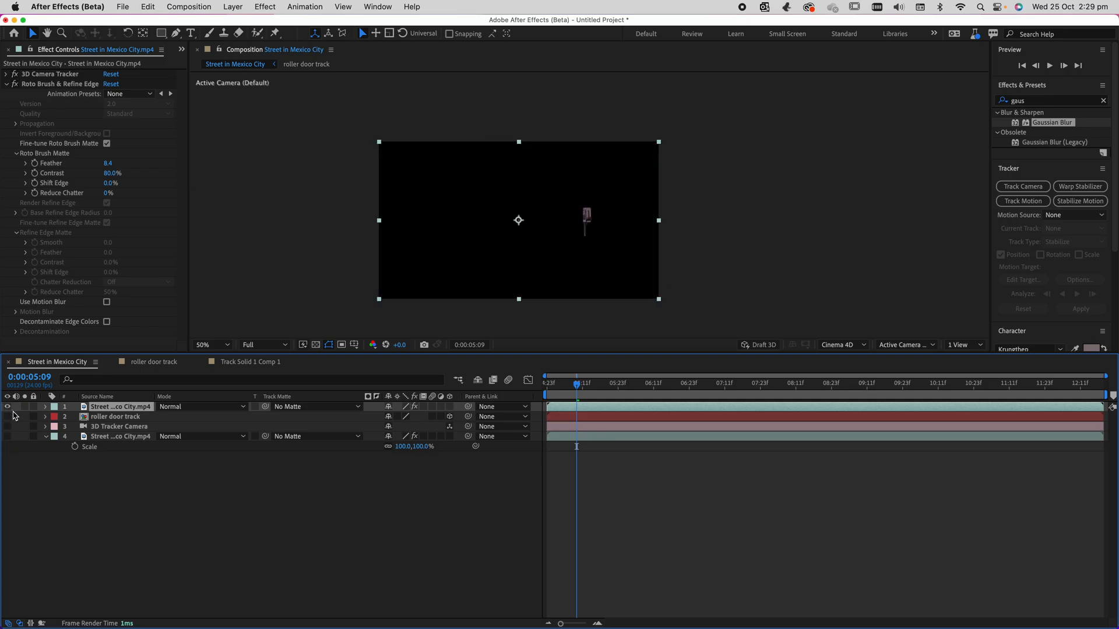
key(slash)
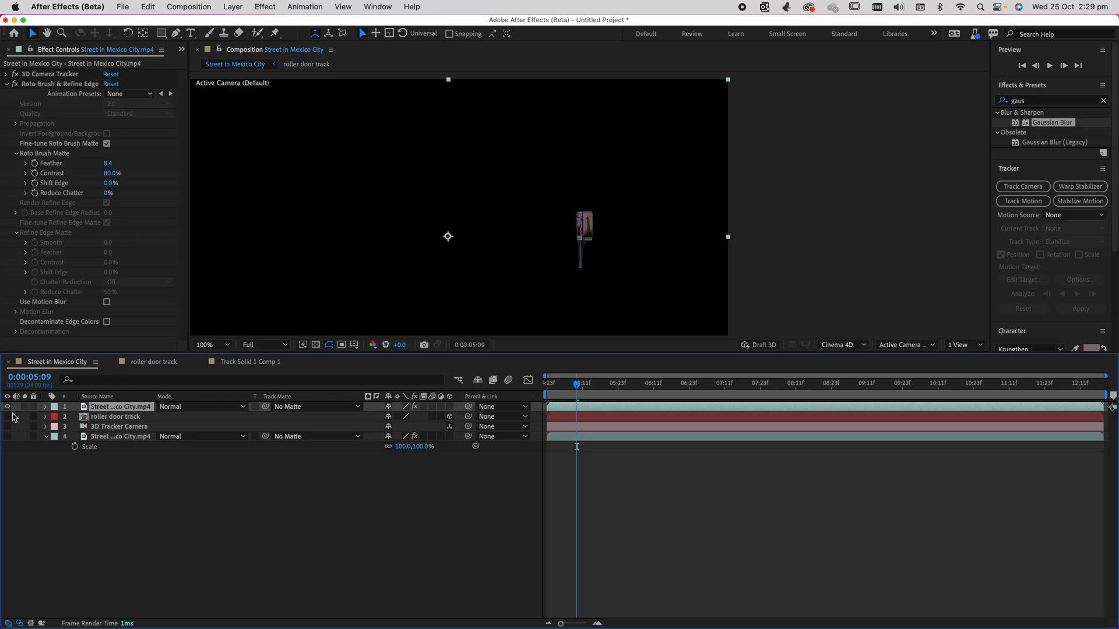
click(8, 407)
click(7, 407)
click(7, 416)
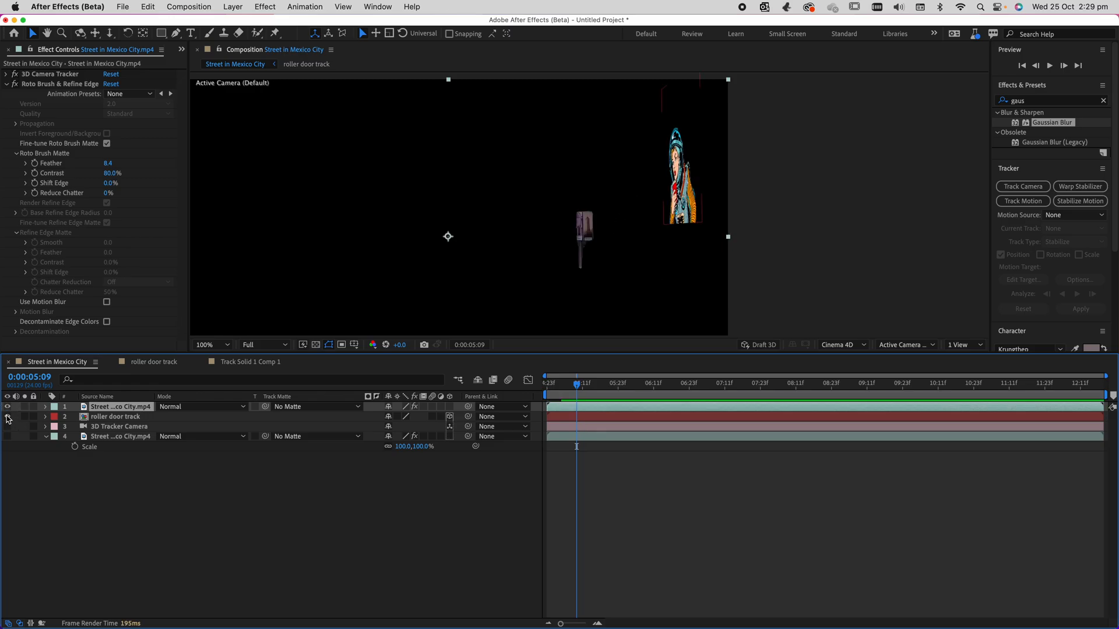
click(7, 427)
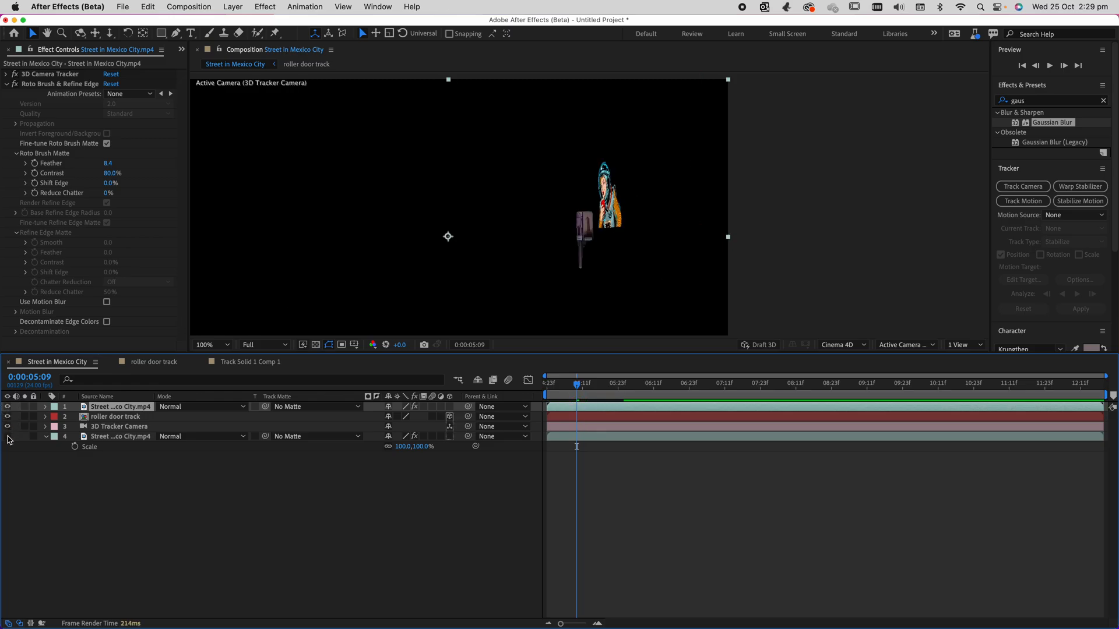
click(8, 436)
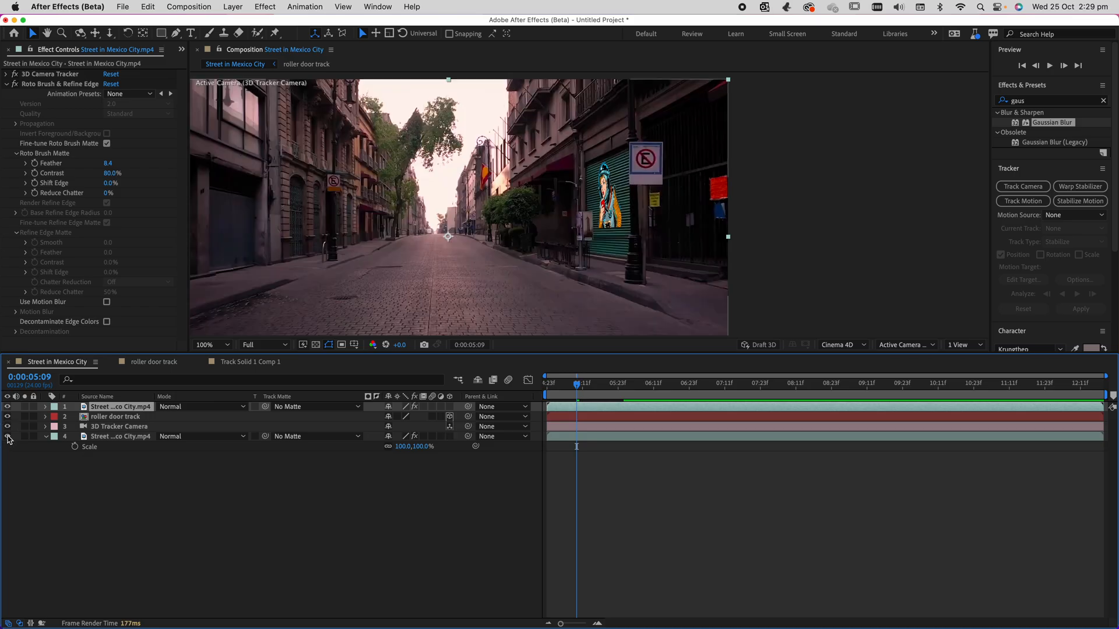
Create a text layer from the 3D Camera Tracker points on the road in the bottom Street in Mexico City footage layer.
click(95, 437)
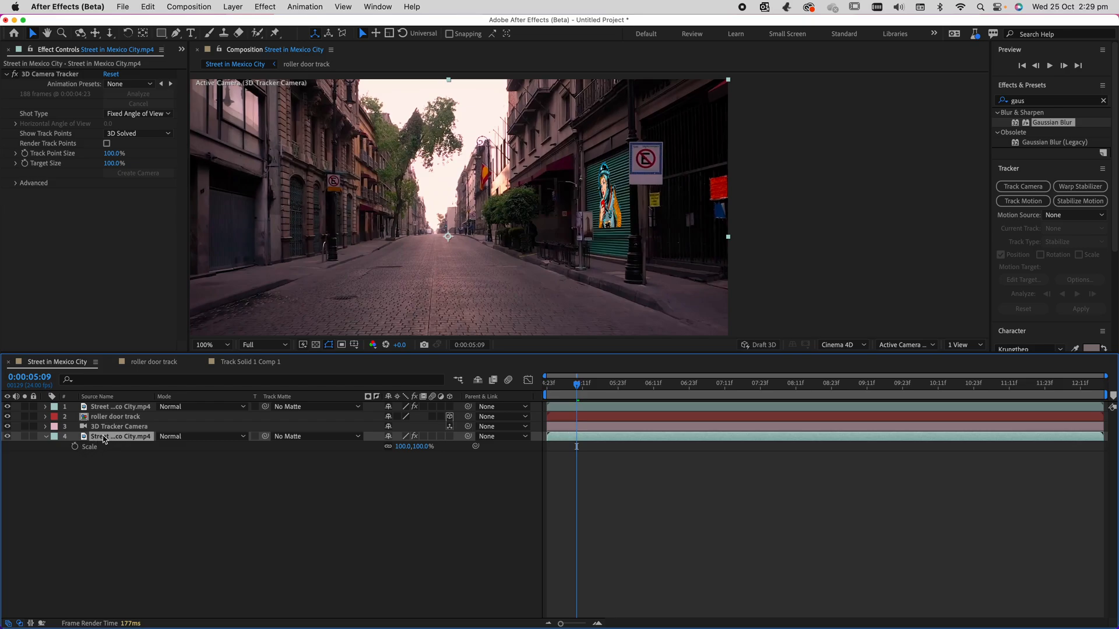
click(48, 75)
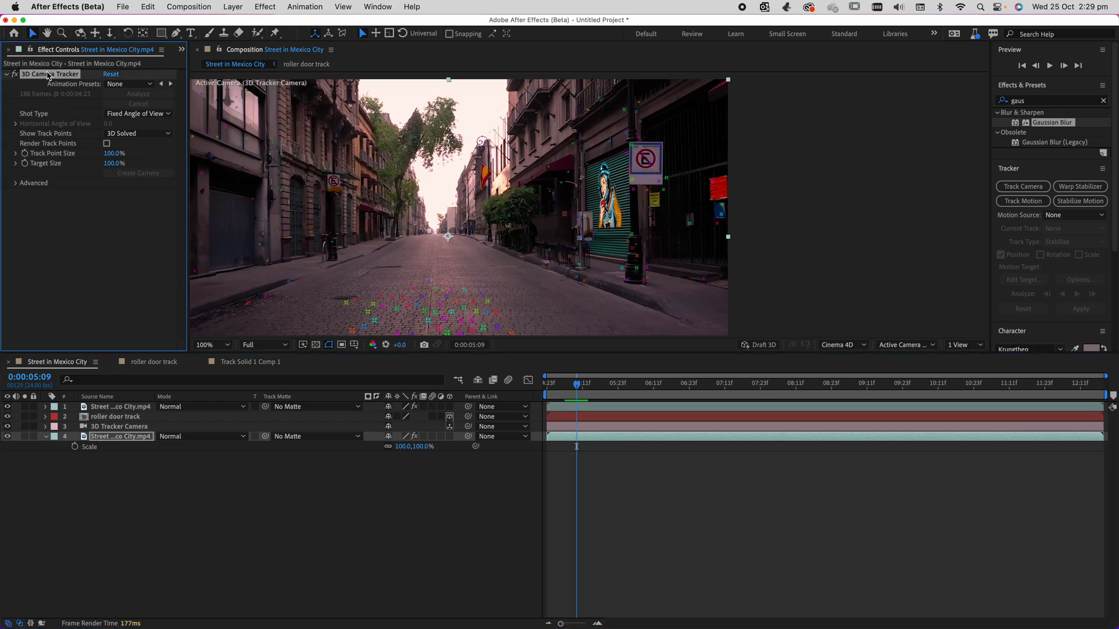
click(427, 299)
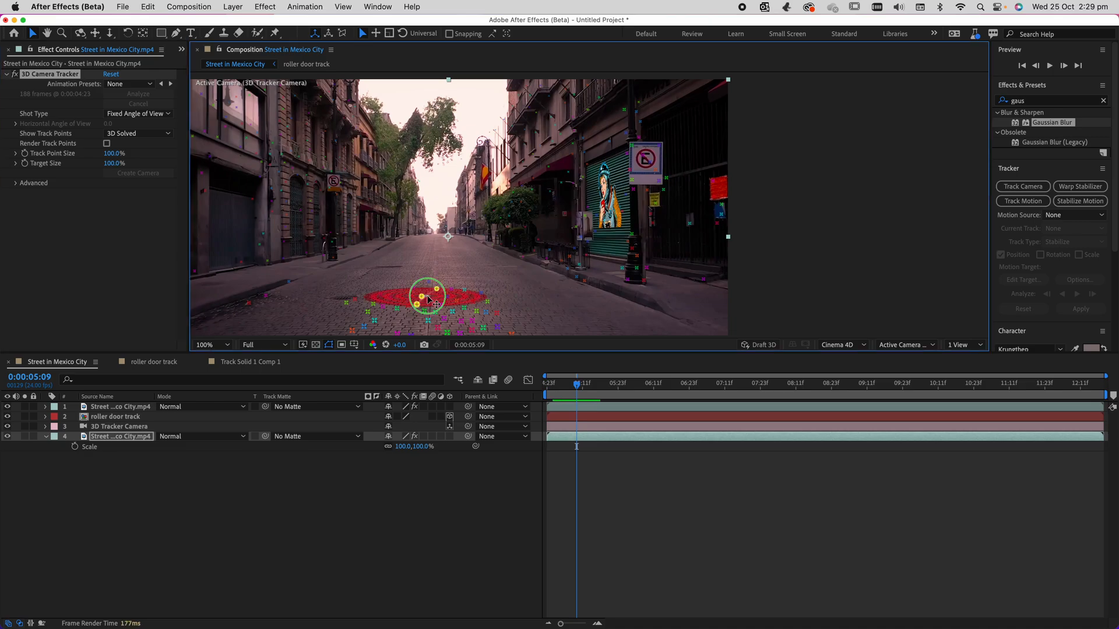
right_click(428, 297)
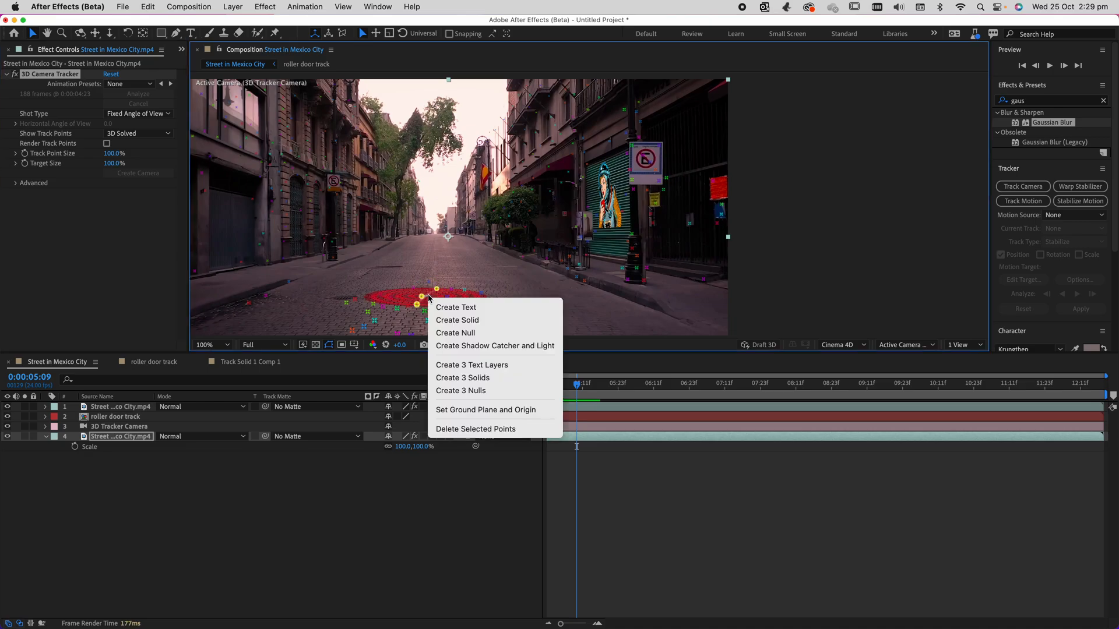
click(454, 307)
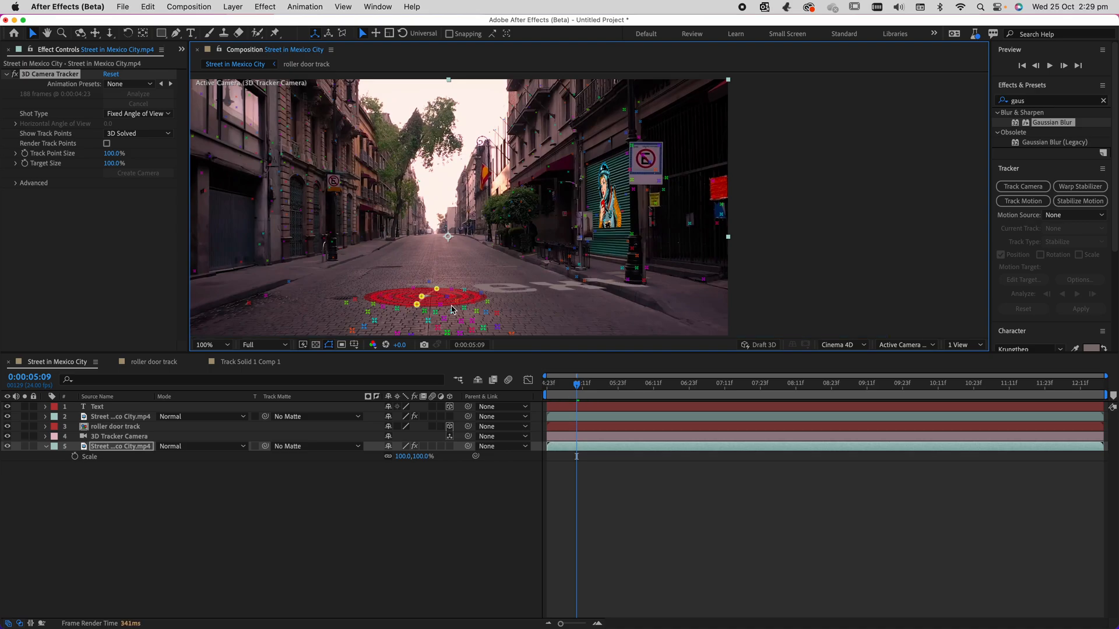
Rotate the new Text layer upright to face the camera and position it across the middle of the street.
click(105, 408)
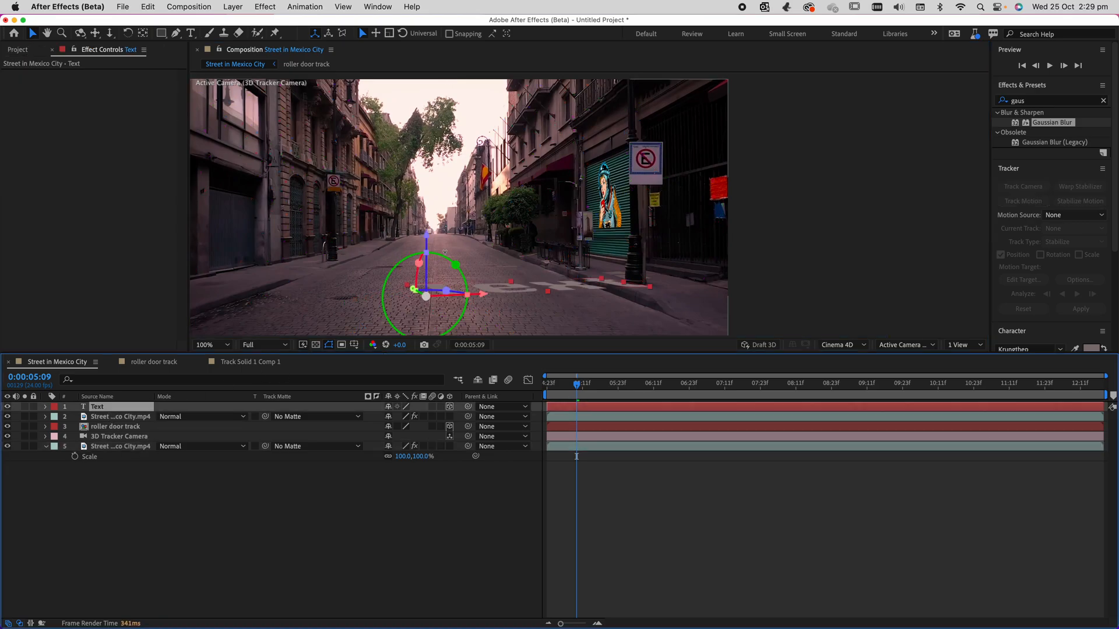
drag(415, 274, 483, 218)
drag(437, 280, 429, 196)
drag(479, 263, 411, 264)
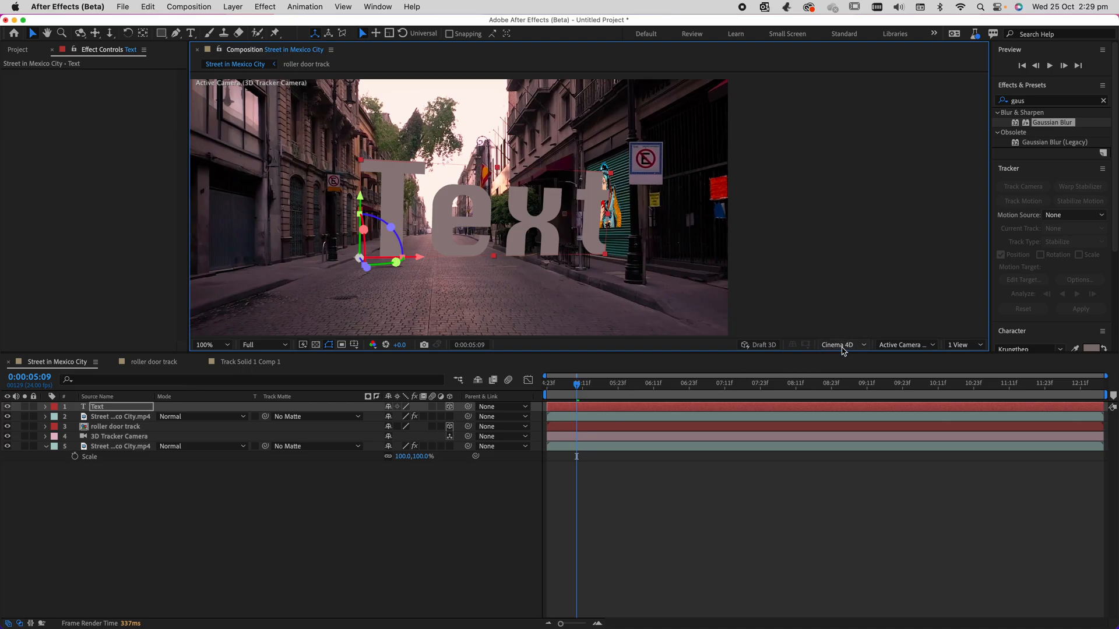
Switch the composition's 3D renderer to Classic 3D.
click(839, 345)
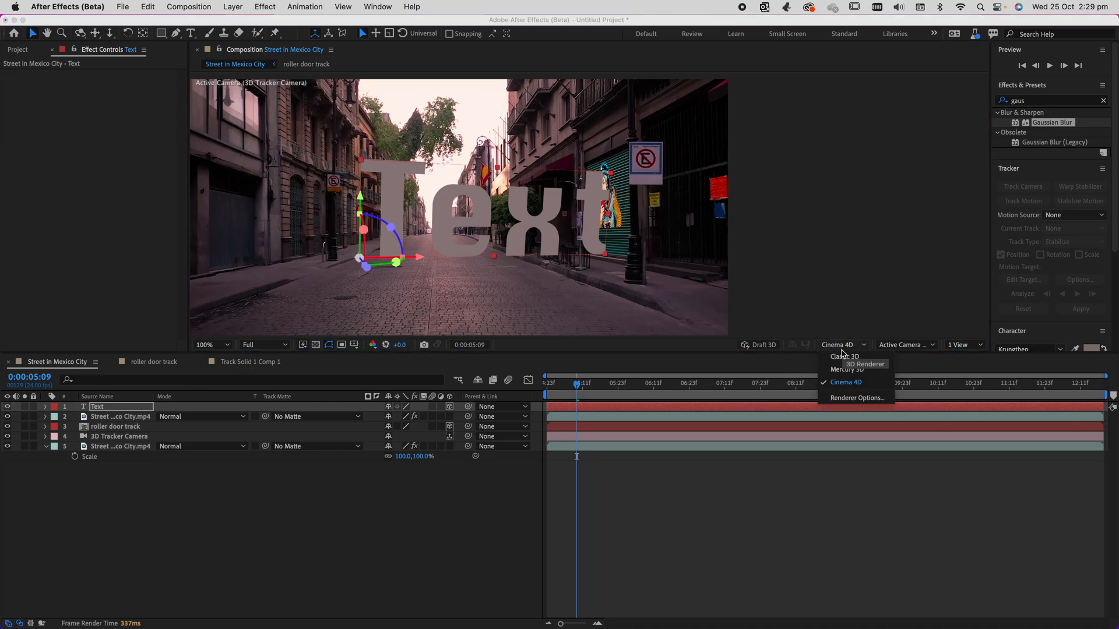
click(841, 355)
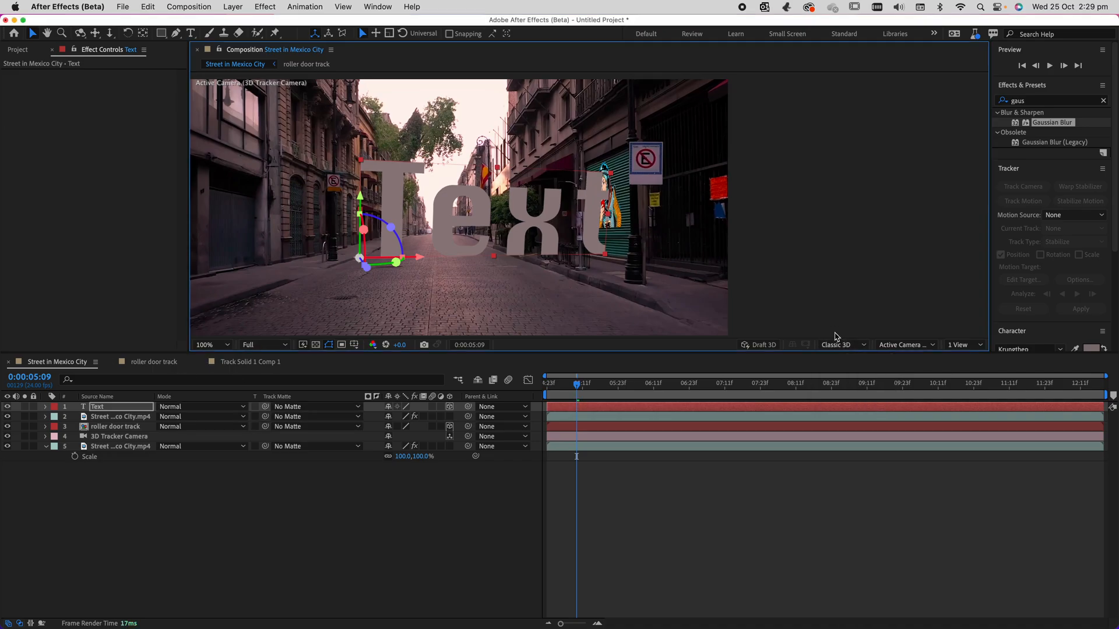
Create a shadow catcher and light from the road's track points, and move Shadow Catcher 1 below the Text layer.
click(102, 457)
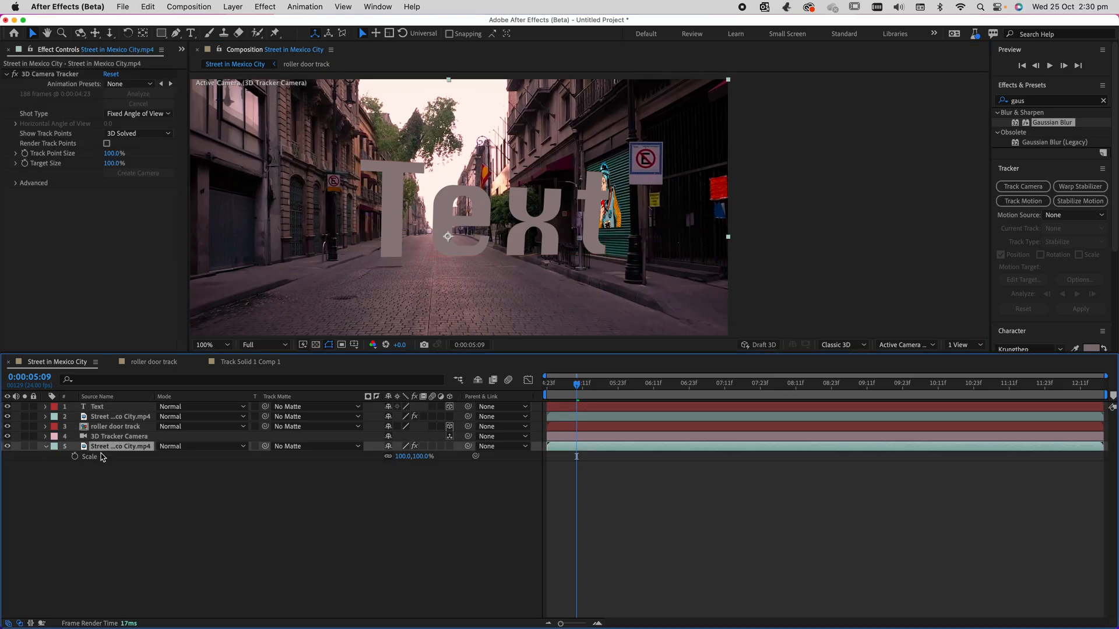
click(50, 75)
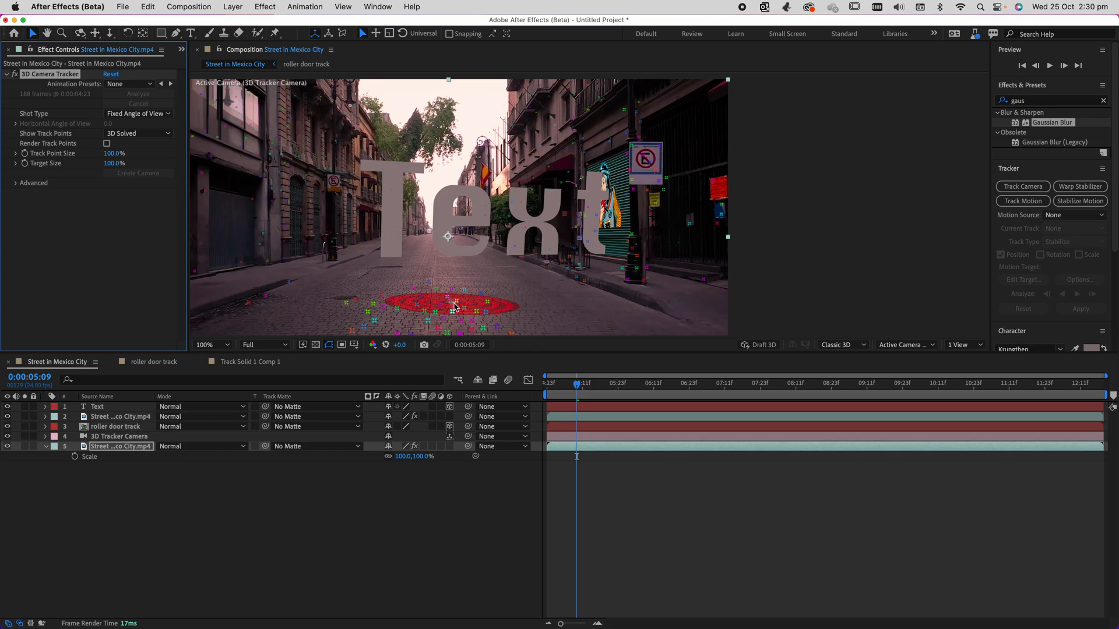
click(455, 305)
right_click(455, 306)
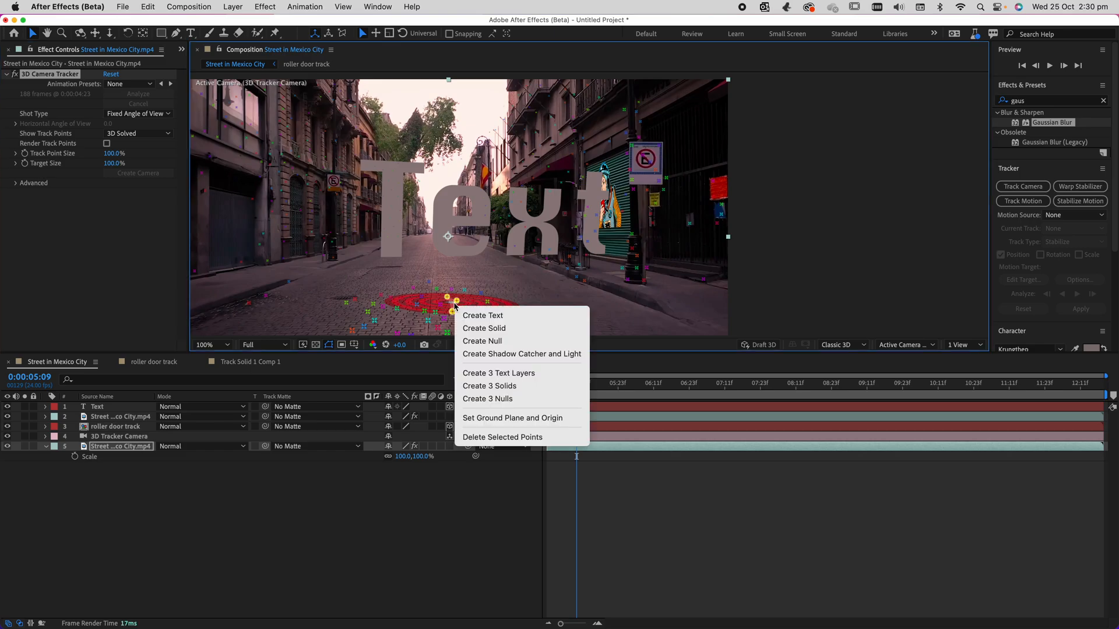
click(488, 356)
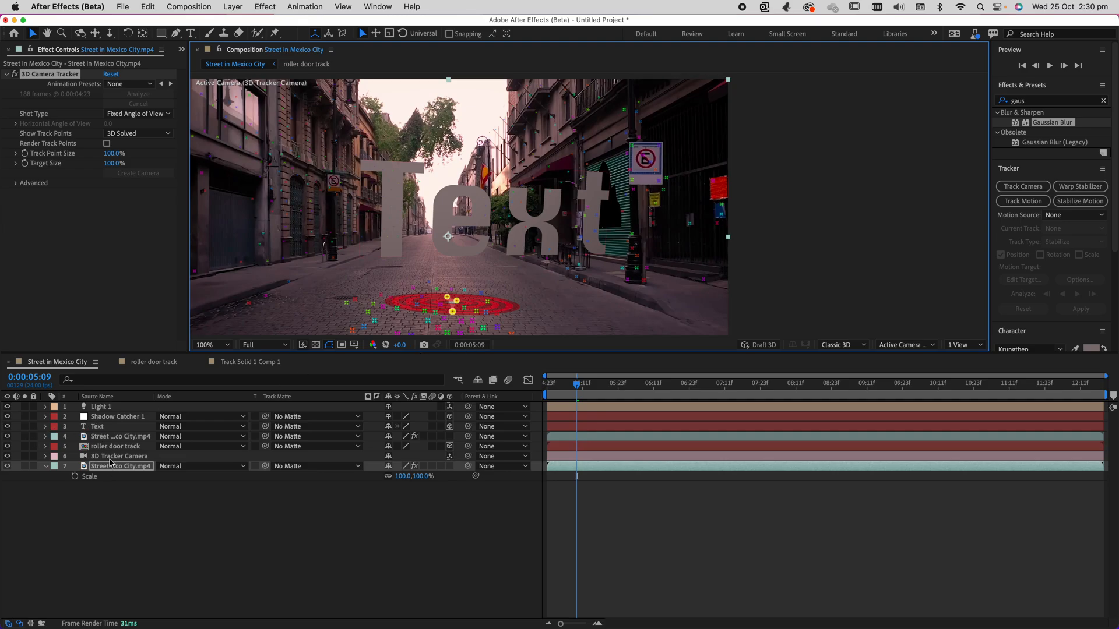
click(111, 417)
drag(119, 419, 117, 434)
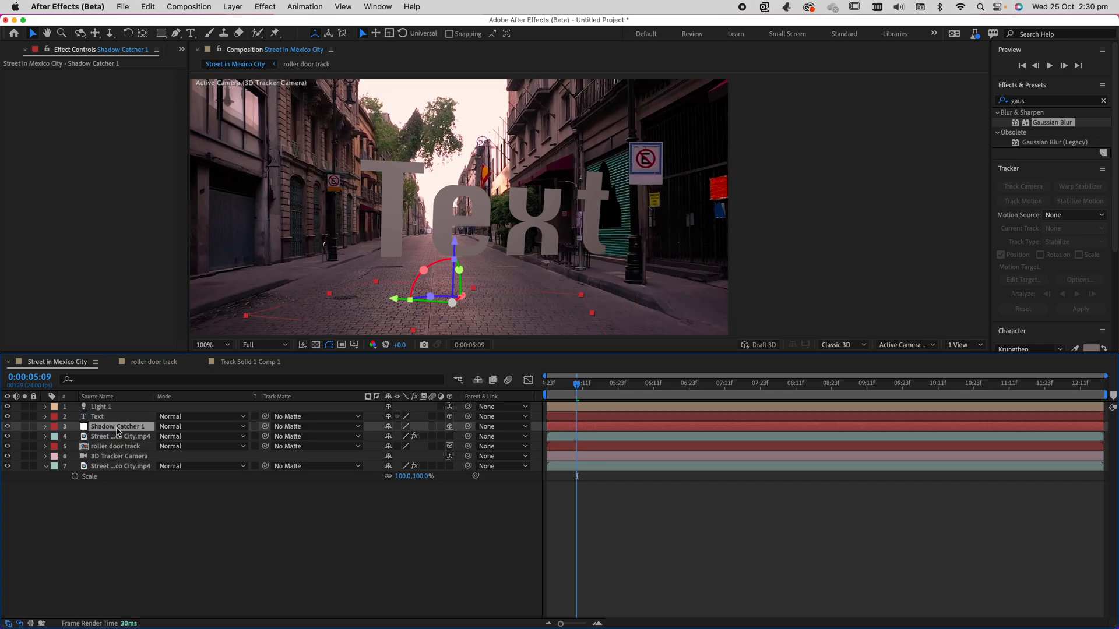
Delete the Light 1 layer to compare the scene without it, and undo the deletion.
click(105, 409)
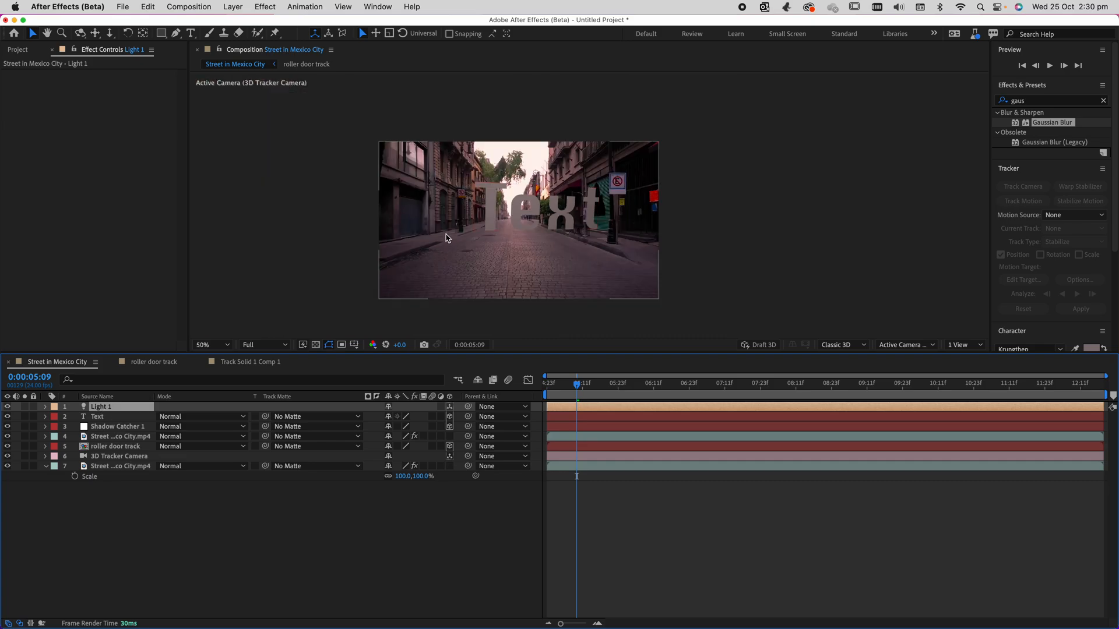
click(46, 408)
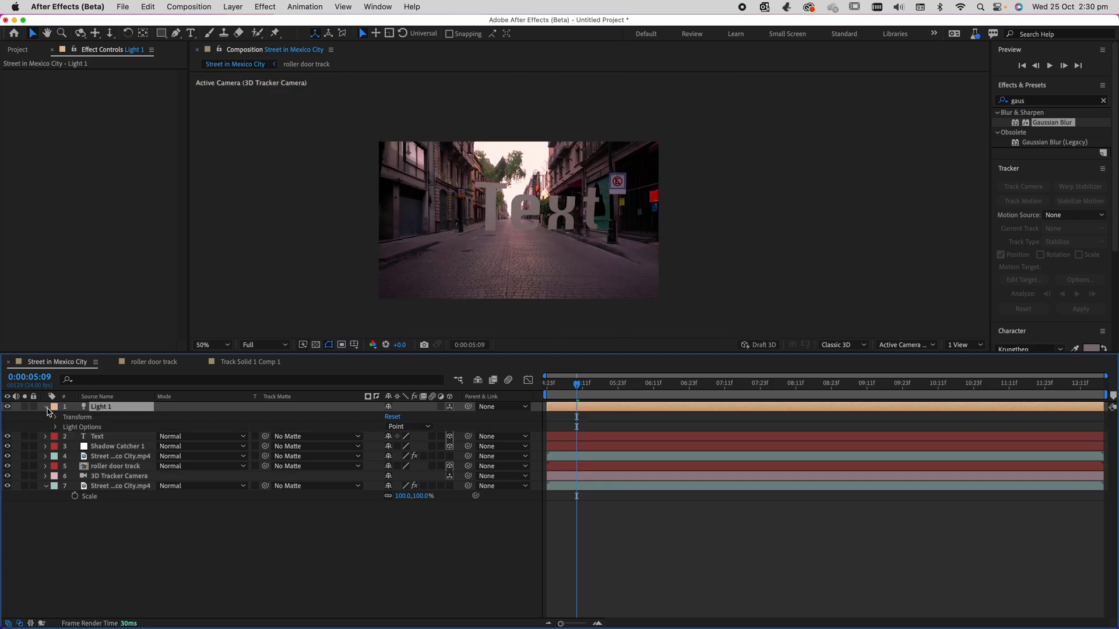
click(47, 408)
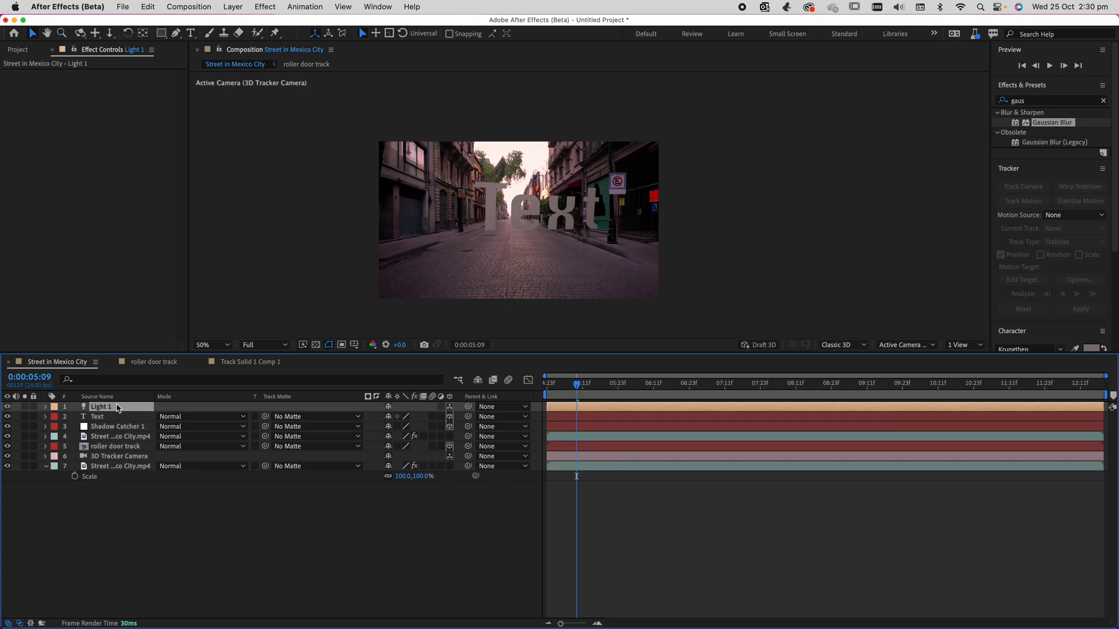
key(Delete)
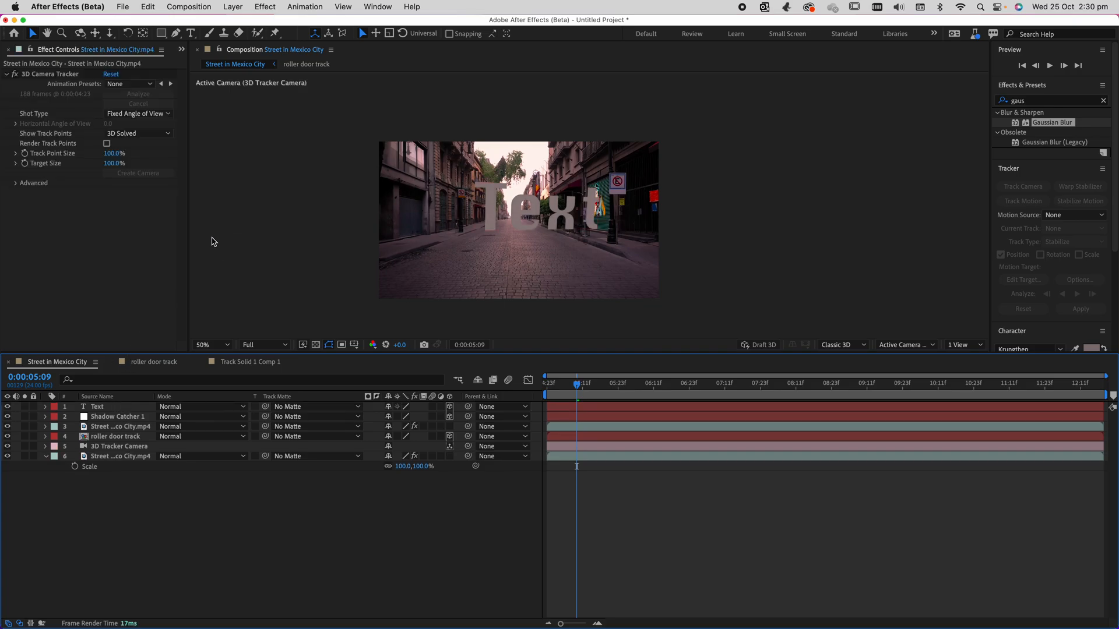
key(super+z)
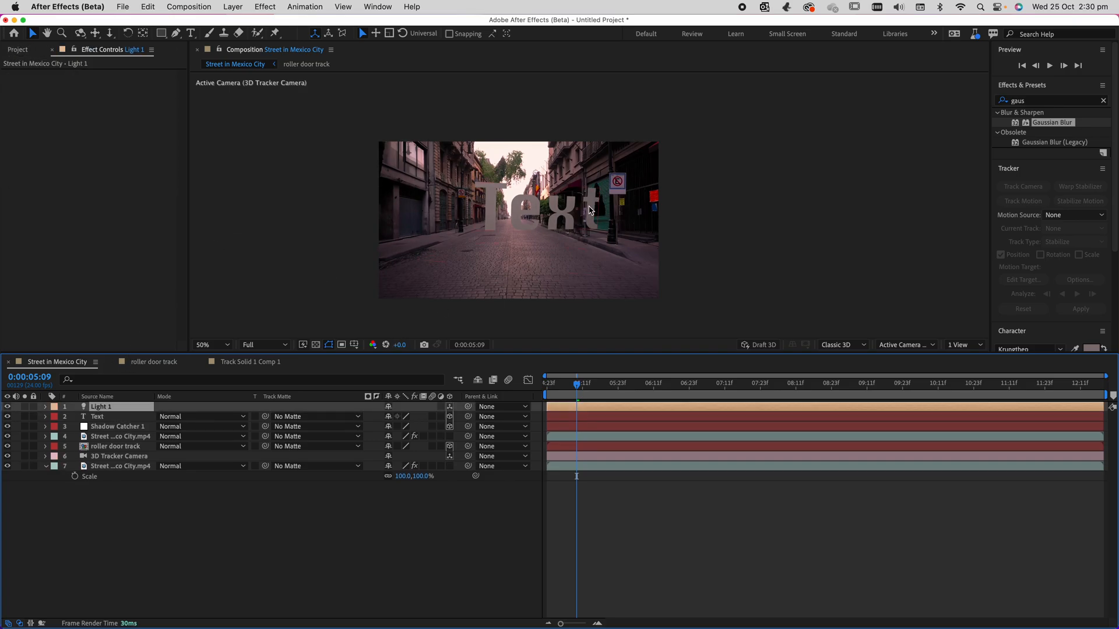
Try changing Light 1's position value, and undo the change.
click(46, 407)
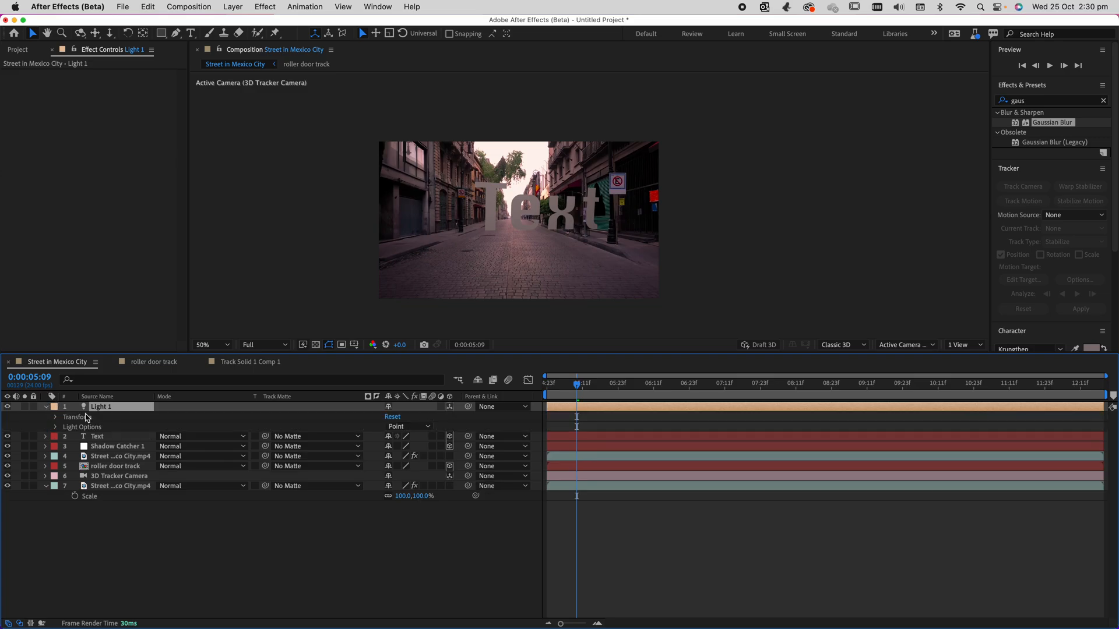
click(56, 417)
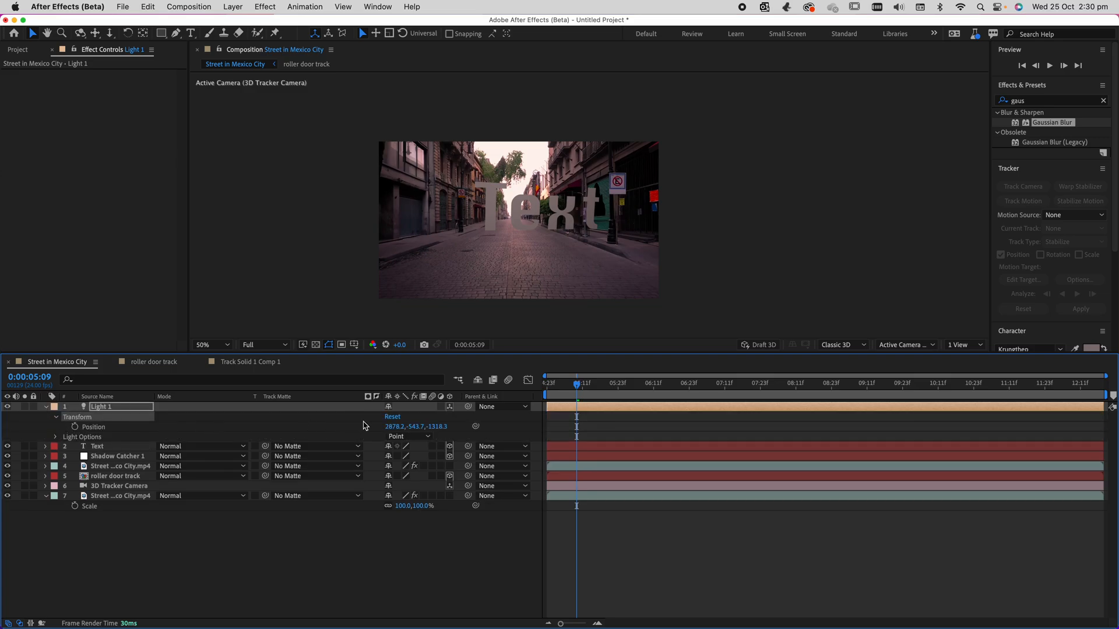
mouse_move(394, 427)
mouse_down()
mouse_move(297, 433)
mouse_move(385, 427)
mouse_up()
key(super+z)
scroll(764, 264, down, 2)
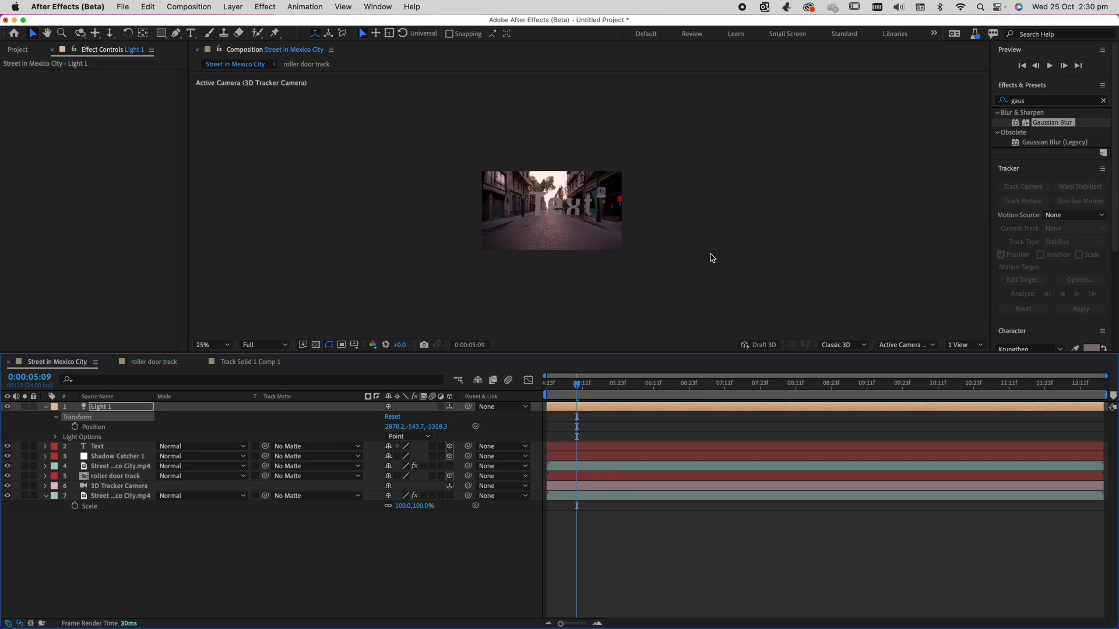
key(period)
Replace Light 1 with a new spot light named Spot Light 1, using 1484% intensity, a 90° cone and 100% shadow darkness.
click(113, 411)
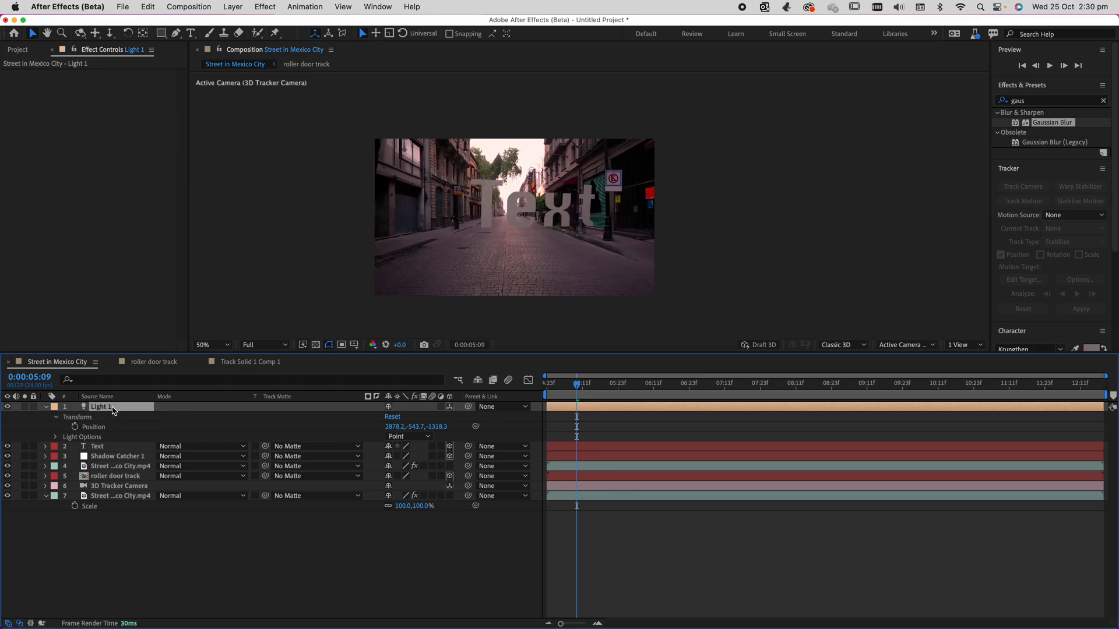
key(Delete)
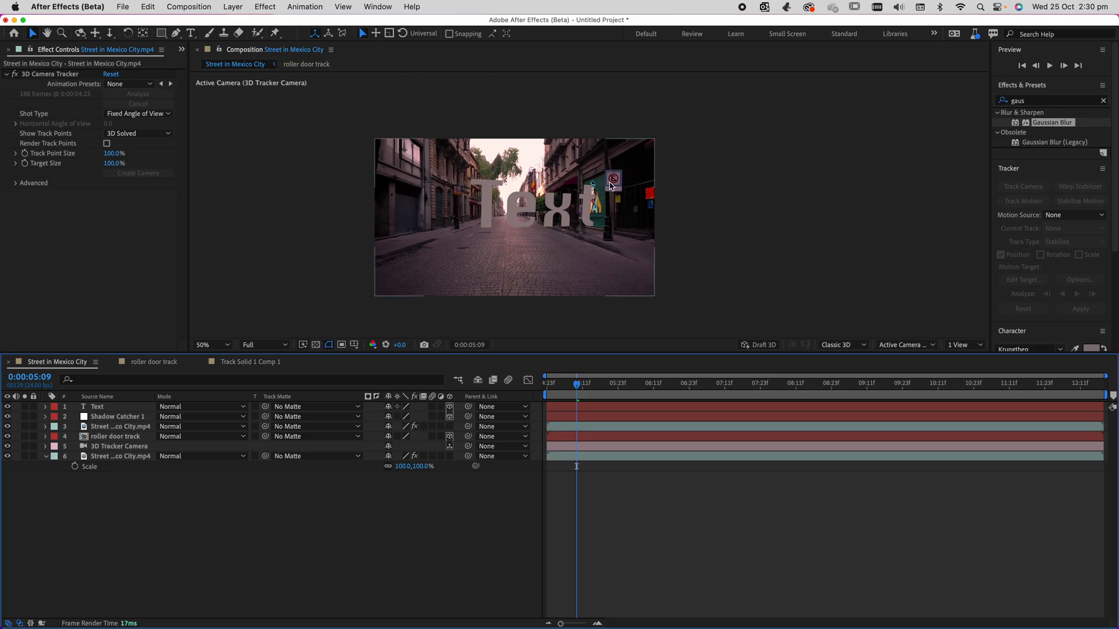
scroll(610, 185, up, 2)
click(232, 6)
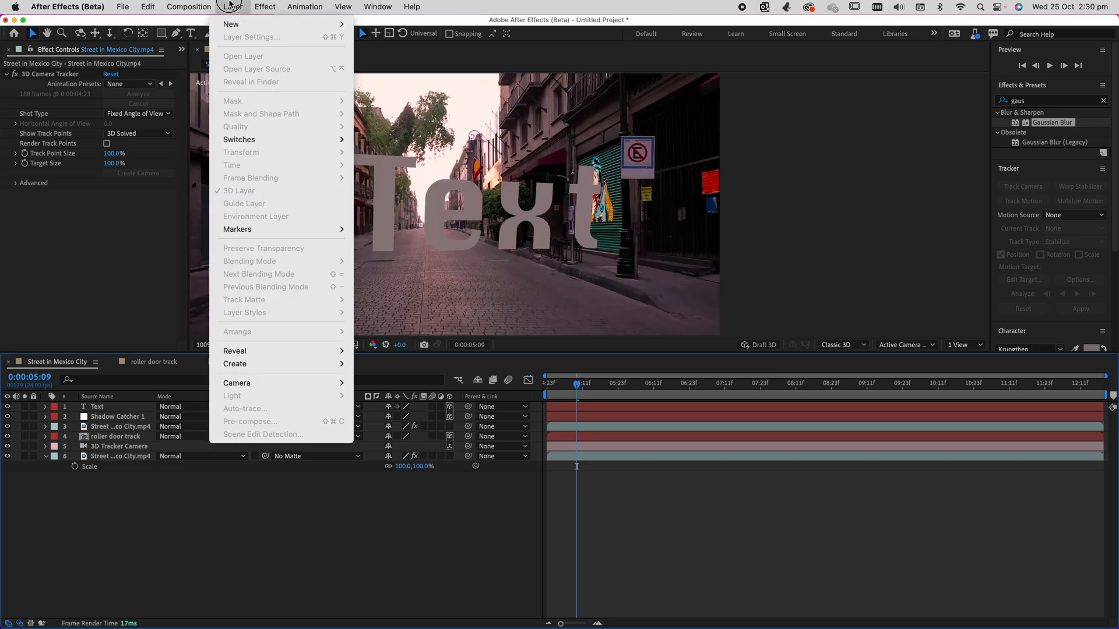
mouse_move(233, 24)
click(390, 49)
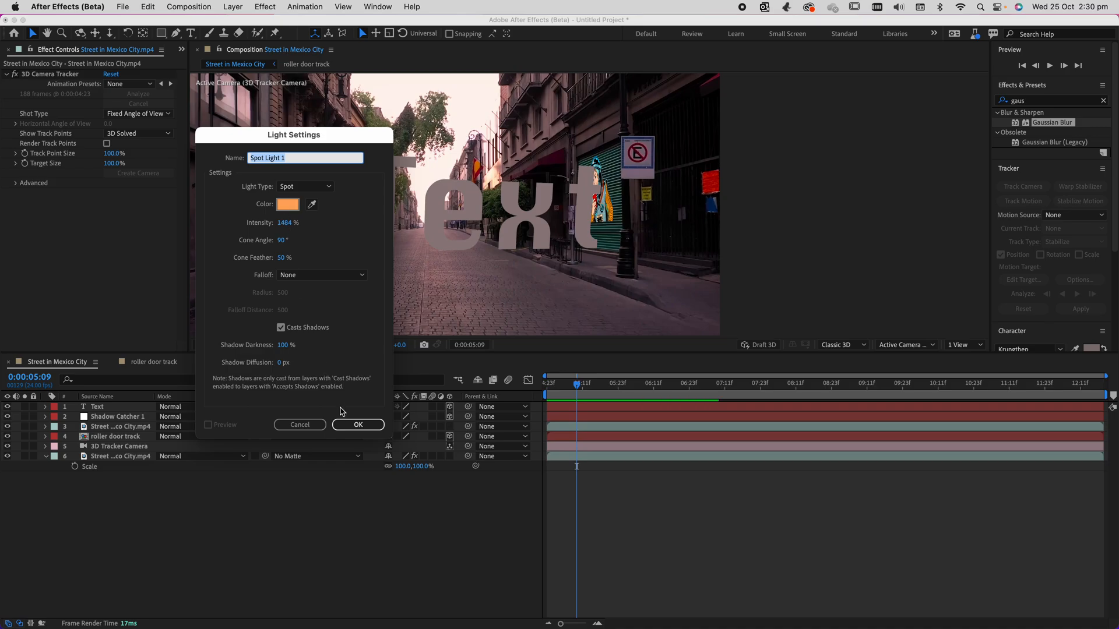
click(358, 424)
Move Spot Light 1 up and to the right, placing it above the street text.
scroll(446, 306, down, 3)
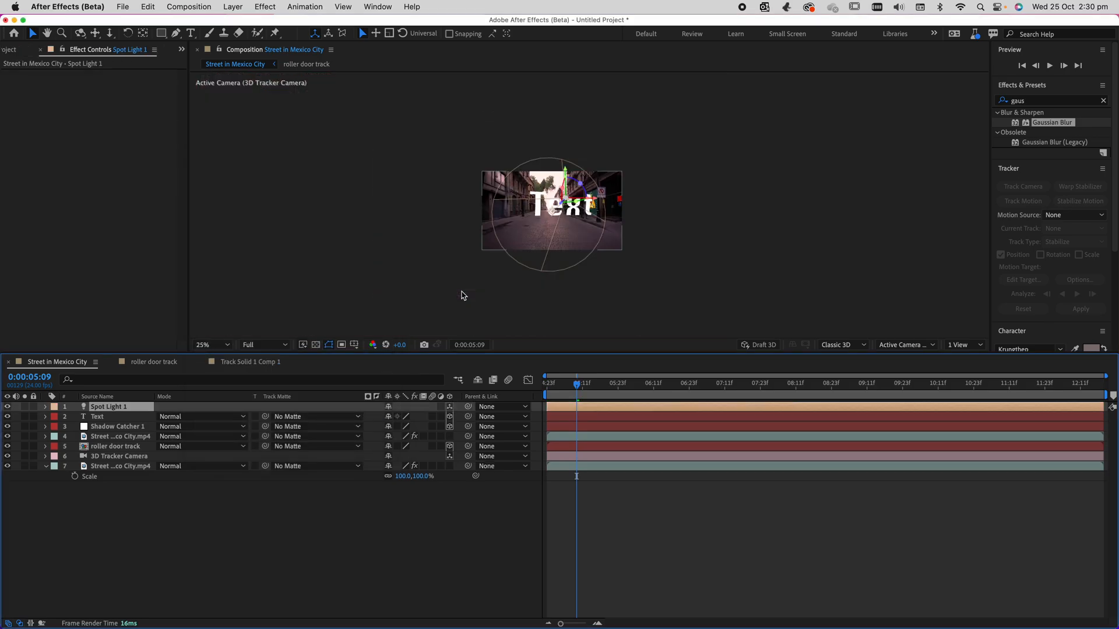
scroll(521, 257, up, 2)
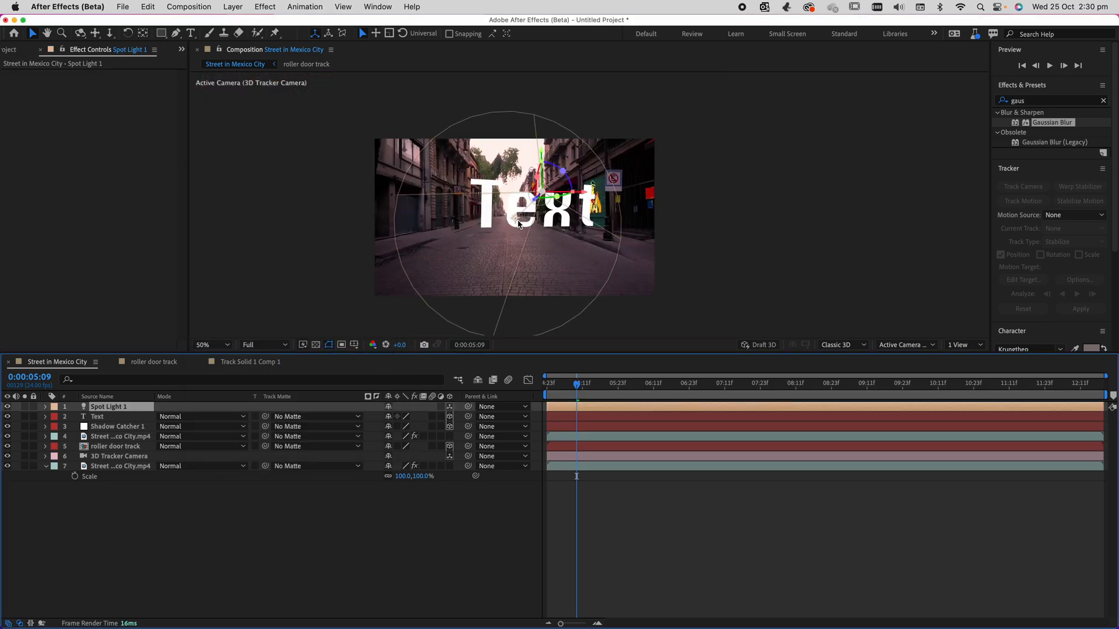
drag(534, 199, 616, 146)
scroll(685, 129, down, 1)
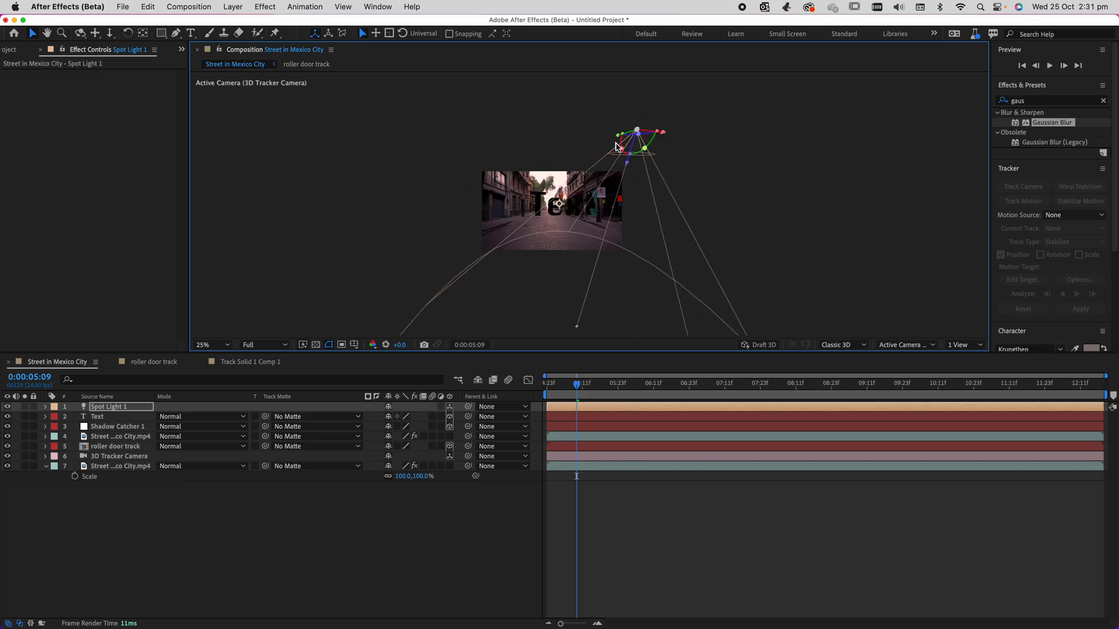
click(958, 344)
click(946, 314)
click(905, 345)
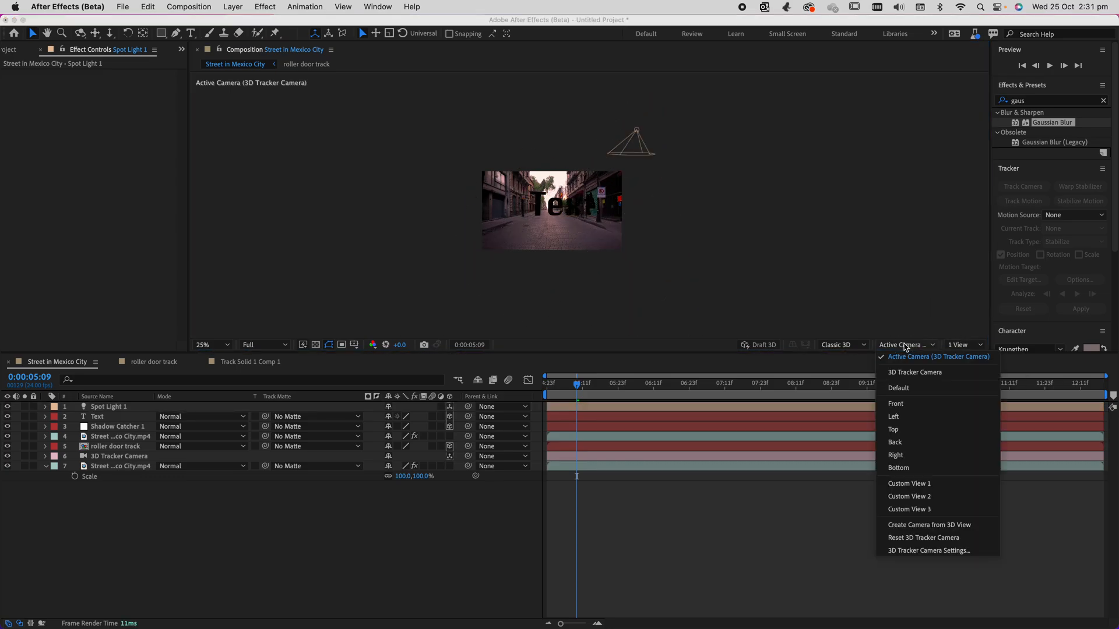
click(865, 272)
click(641, 133)
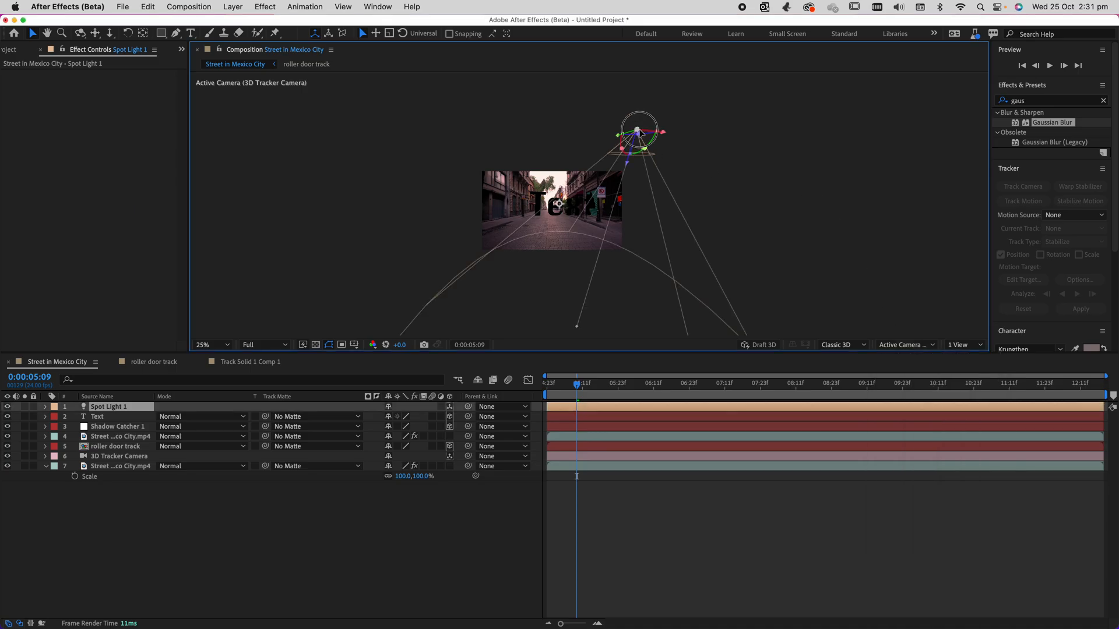
Raise Spot Light 1 high above the scene and shift its point of interest to aim it at the text.
drag(631, 167, 560, 239)
key(comma)
click(116, 412)
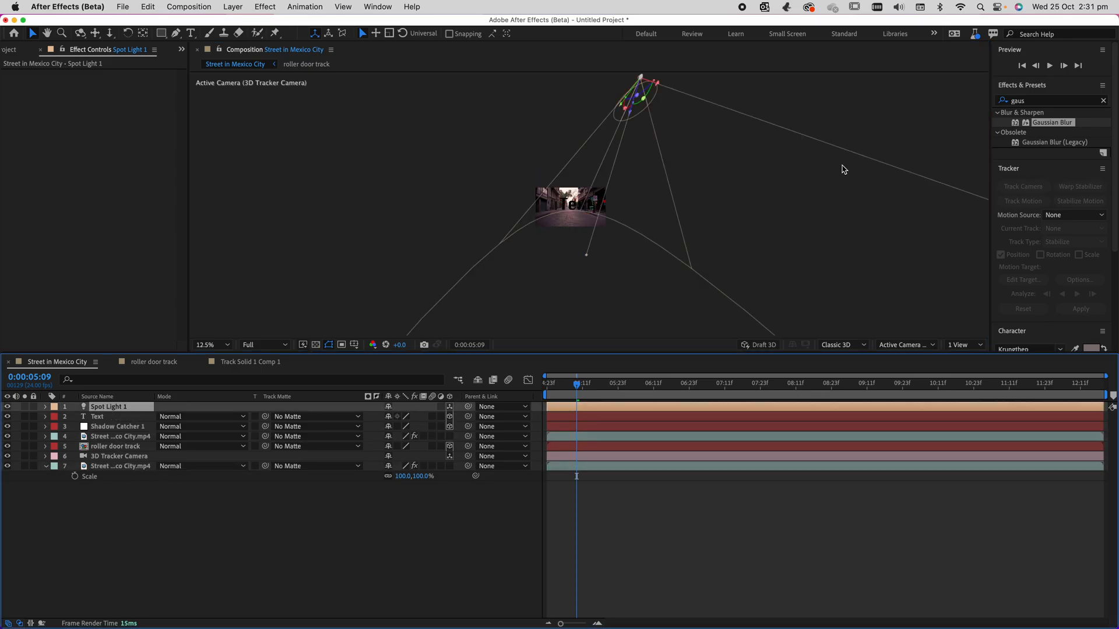
key(comma)
drag(588, 232, 578, 200)
click(613, 143)
drag(618, 138, 608, 110)
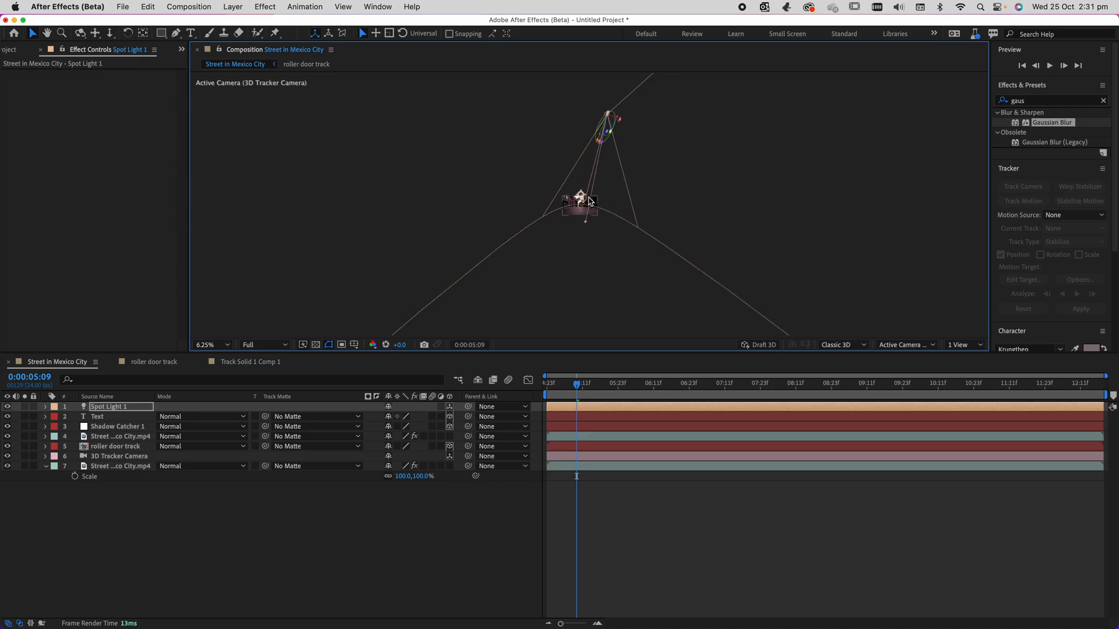
drag(587, 226, 579, 205)
click(605, 124)
Reselect Spot Light 1 and nudge it slightly in its raised position above the scene.
key(period)
key(period)
click(575, 279)
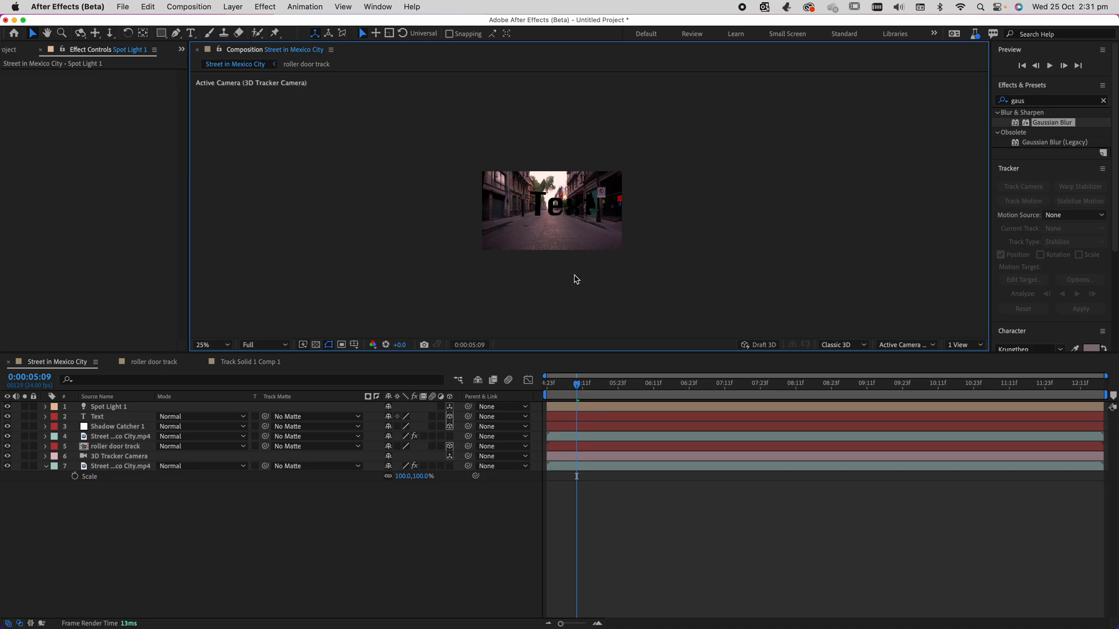
click(119, 407)
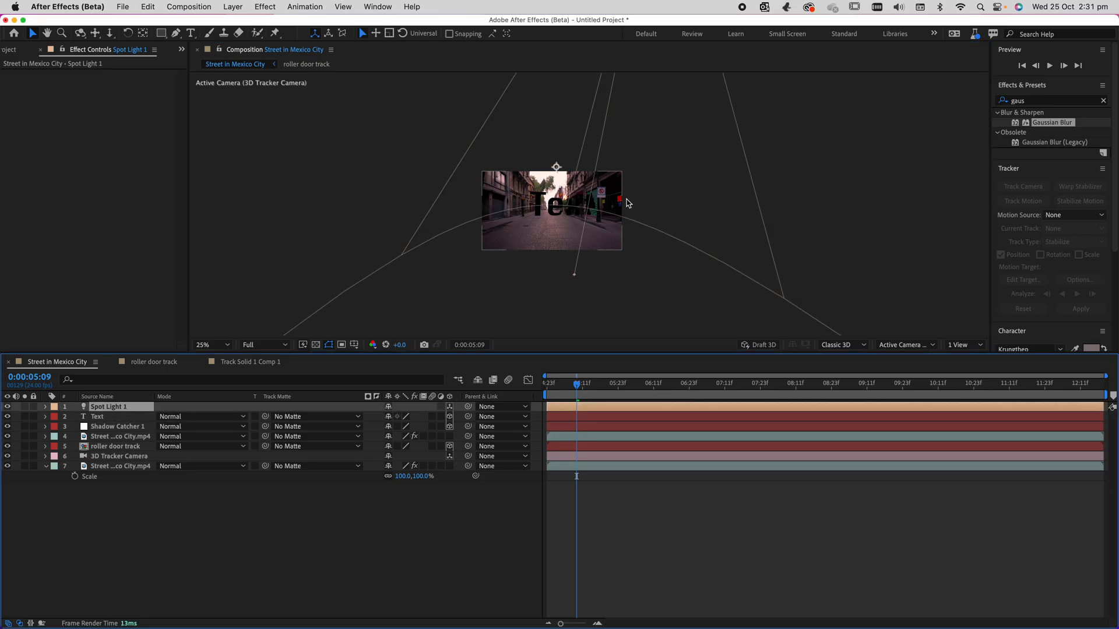
click(575, 279)
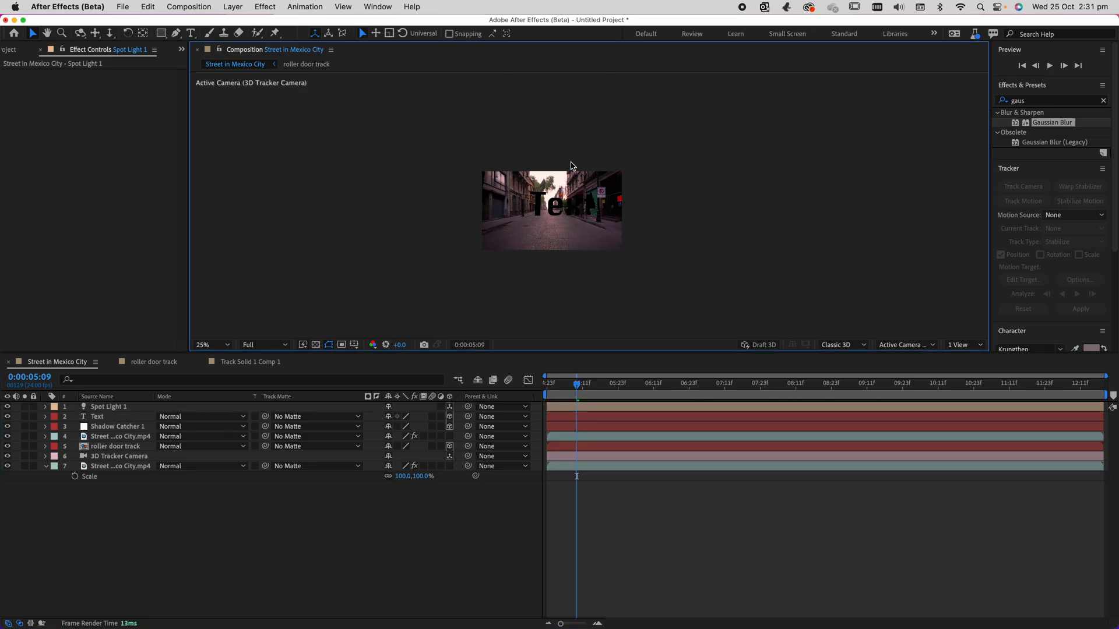
click(108, 408)
scroll(556, 271, down, 2)
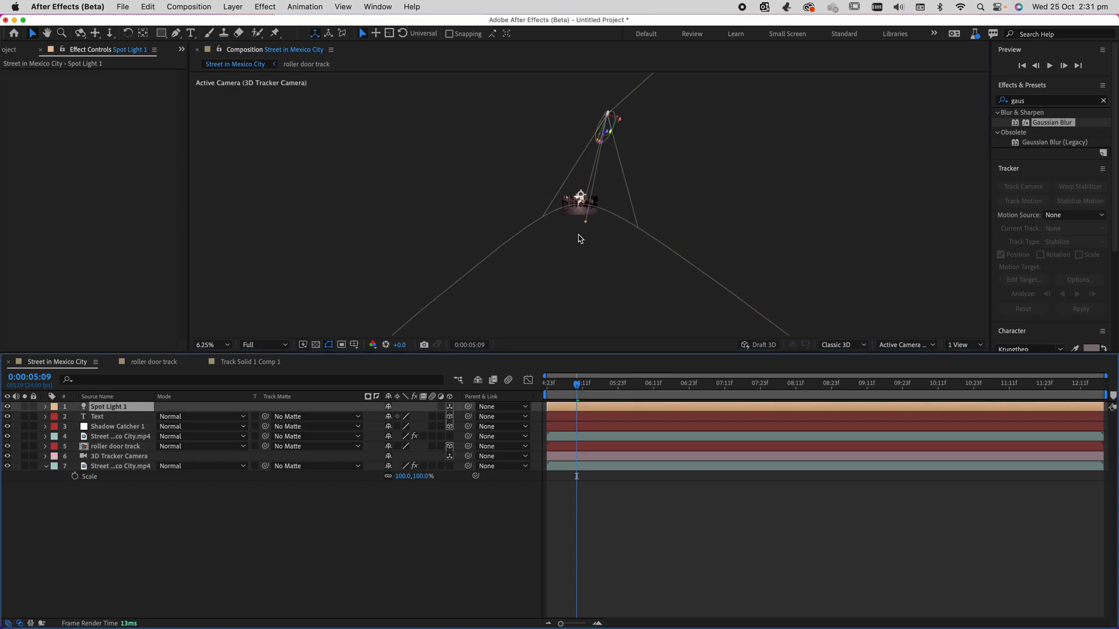
drag(625, 121, 767, 230)
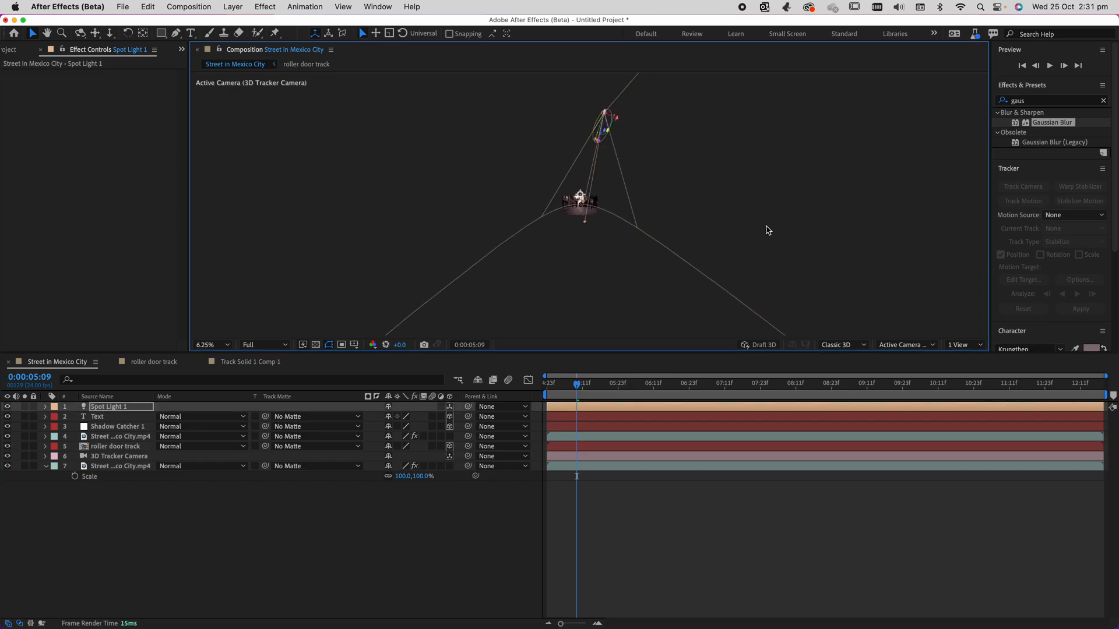
Undo the most recent changes to Spot Light 1's position and aim.
click(963, 345)
click(898, 345)
click(899, 346)
key(super+z)
key(super+z)
key(super+z)
Place Spot Light 1 directly above the text so it shines down onto the street.
key(period)
key(period)
drag(639, 154, 547, 106)
key(.)
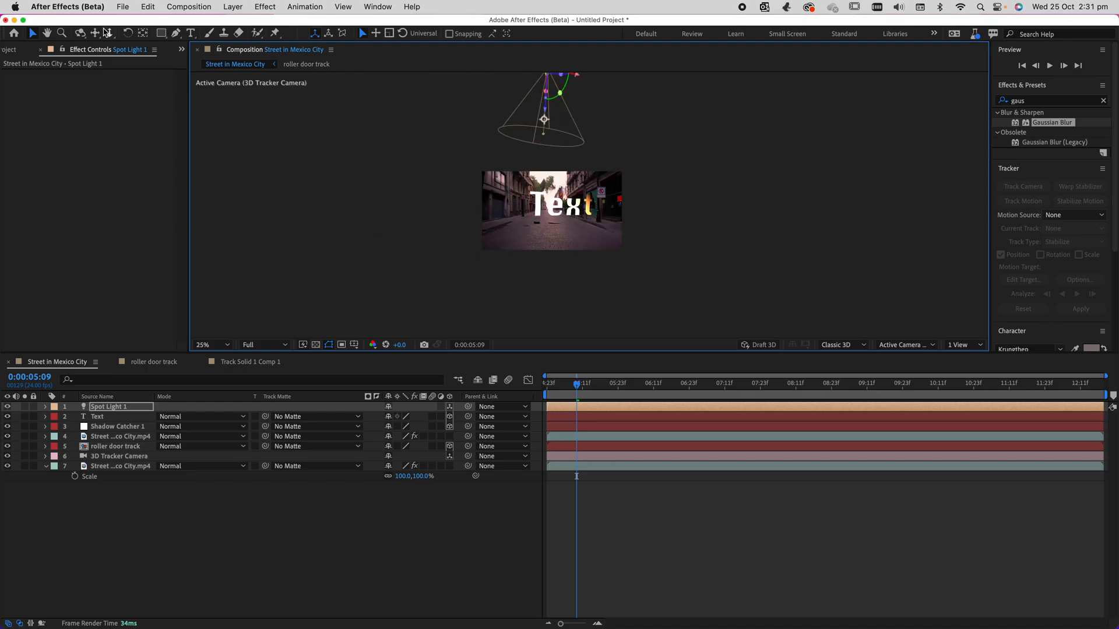
Try to orbit the 3D Tracker Camera around the text, and undo the camera move.
key(c)
mouse_move(525, 224)
mouse_down()
mouse_move(561, 225)
mouse_move(532, 225)
mouse_move(542, 229)
mouse_up()
key(super+z)
key(super+z)
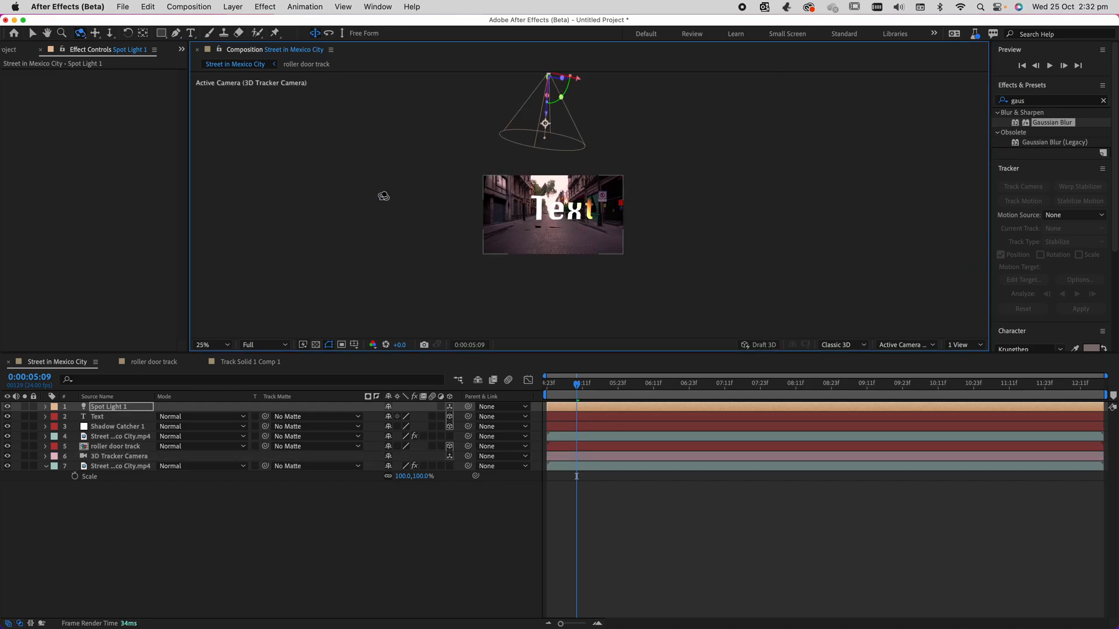
Scale the Shadow Catcher 1 layer up uniformly to 1240% so it covers more of the road.
click(100, 429)
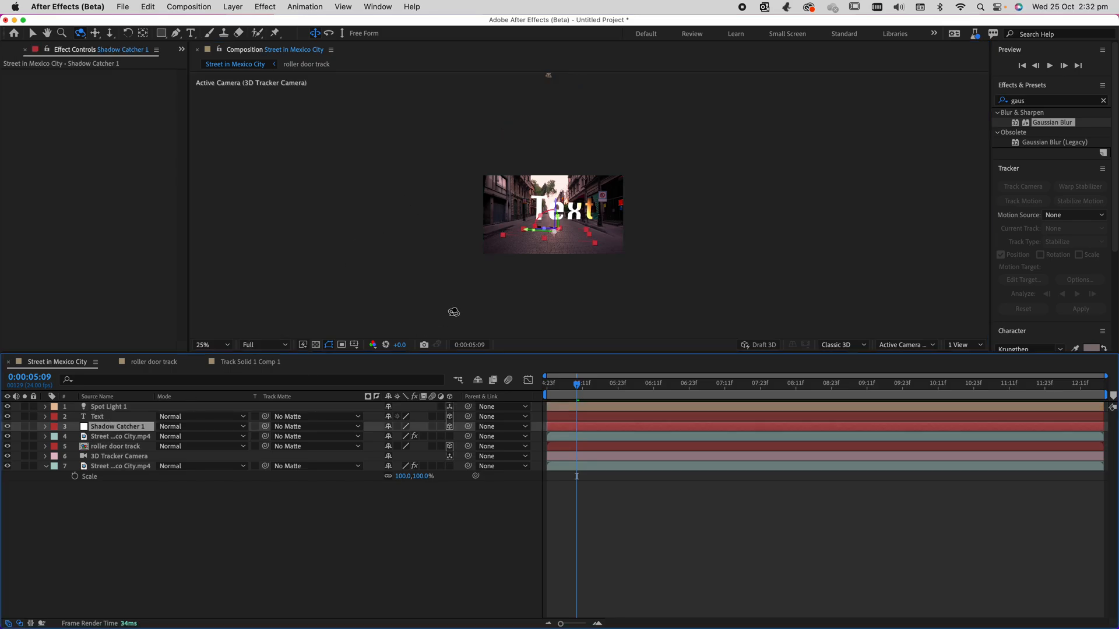
scroll(576, 278, up, 2)
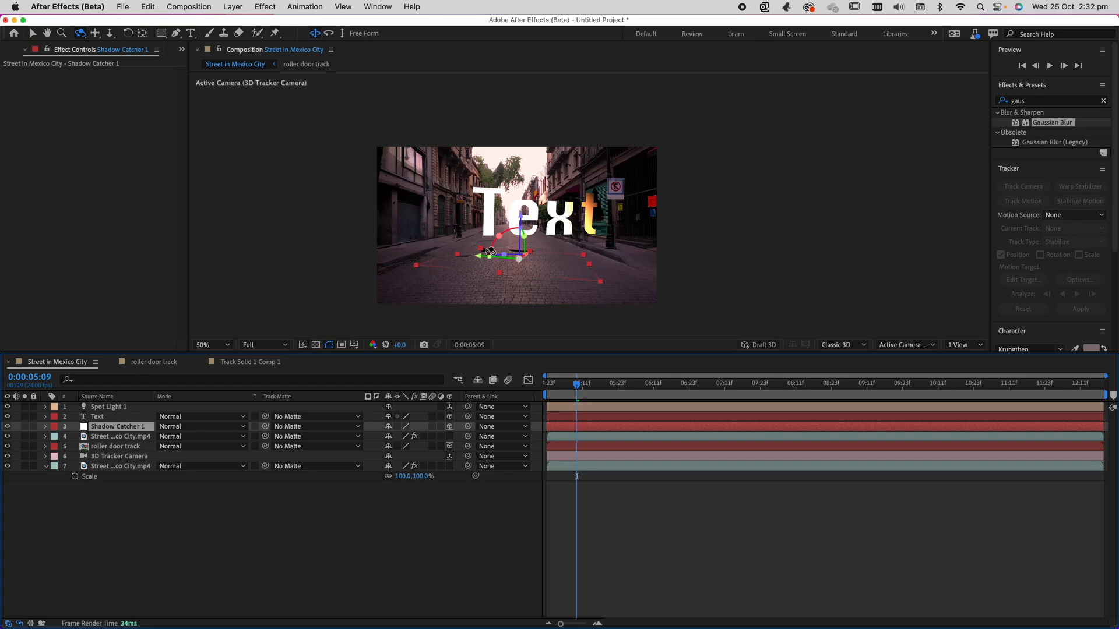
scroll(496, 252, up, 2)
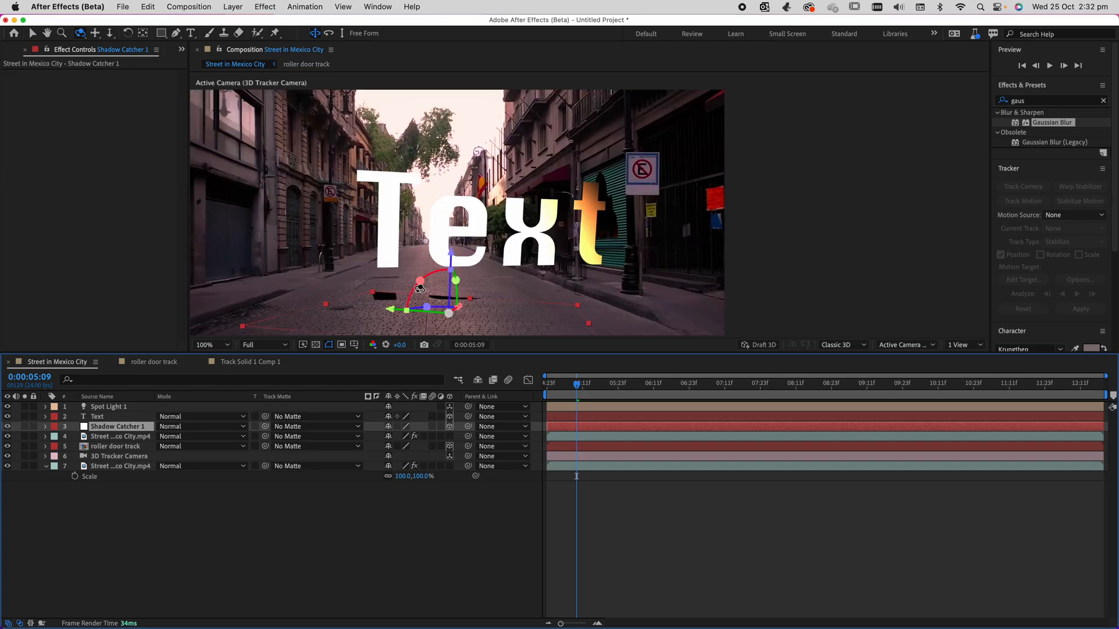
scroll(419, 289, down, 2)
key(s)
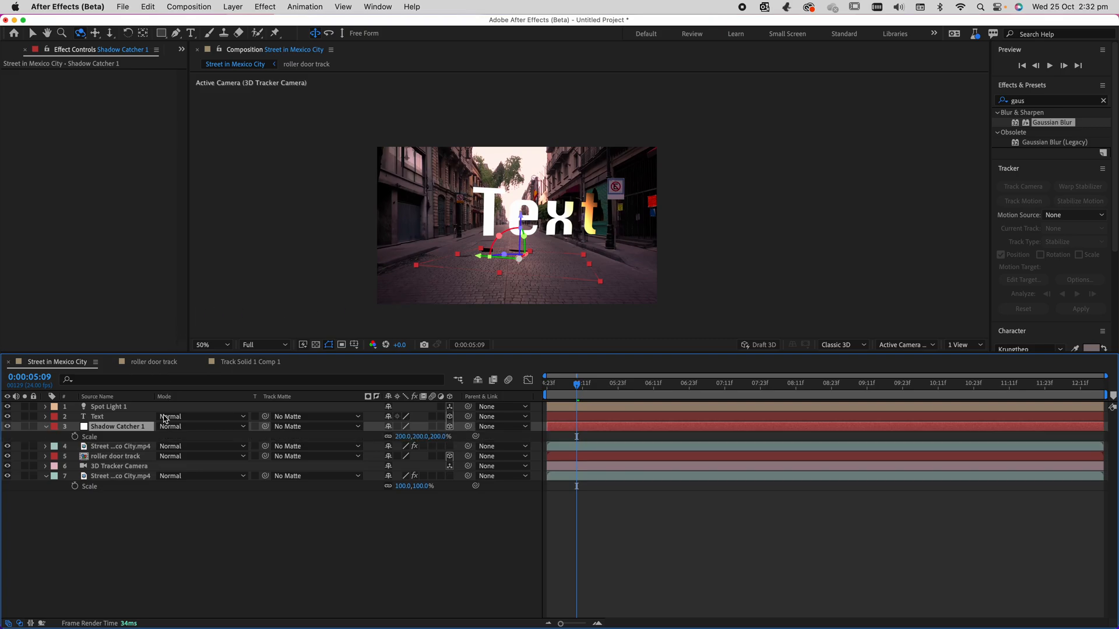
drag(403, 438, 1116, 542)
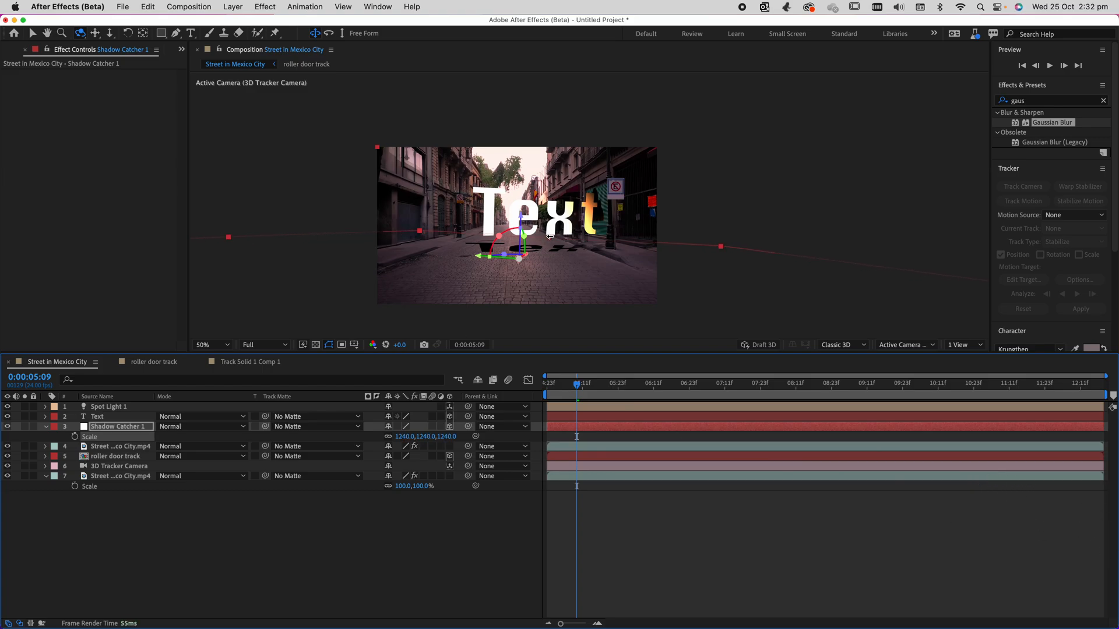
Stretch Shadow Catcher 1 to an X scale of 23062.7% and, at 0:00:05:07, lower it below the text to catch its full shadow.
click(33, 34)
drag(551, 242, 537, 223)
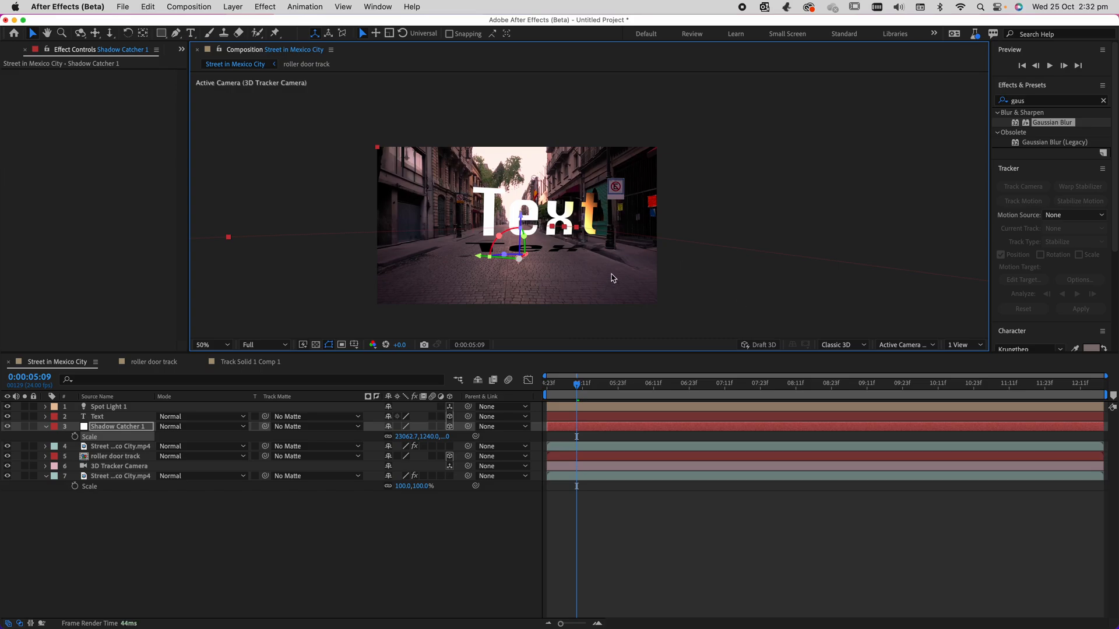
mouse_move(584, 388)
mouse_down()
mouse_move(801, 385)
mouse_move(569, 389)
mouse_move(943, 389)
mouse_move(759, 401)
mouse_move(571, 389)
mouse_up()
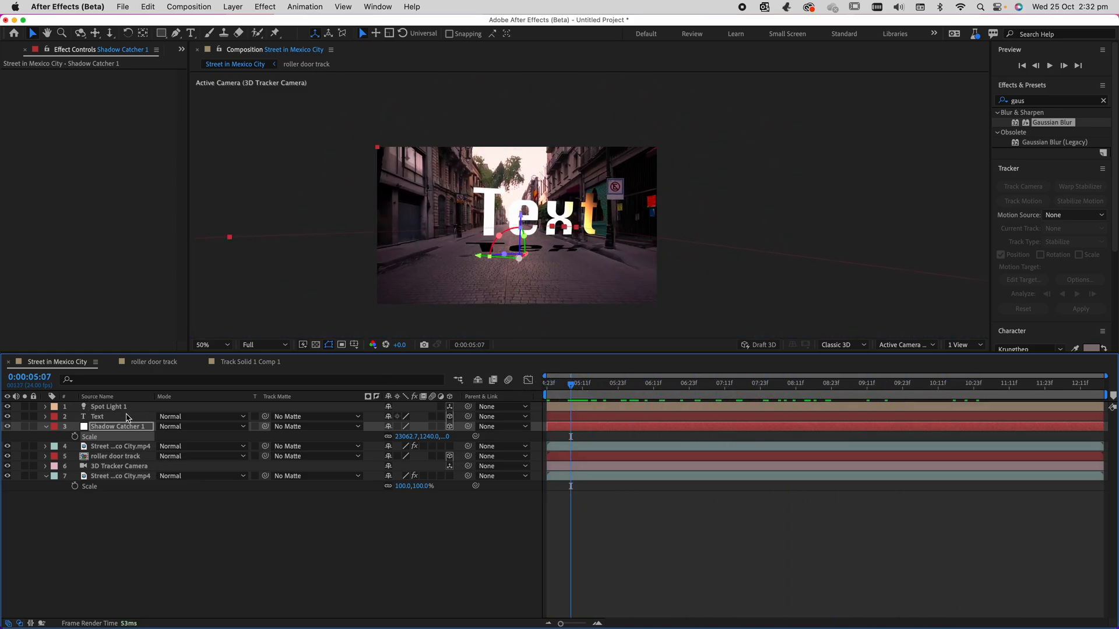
drag(518, 216, 518, 250)
Adjust Spot Light 1's orientation so its beam covers the whole word, and reveal the light's Position property.
click(98, 406)
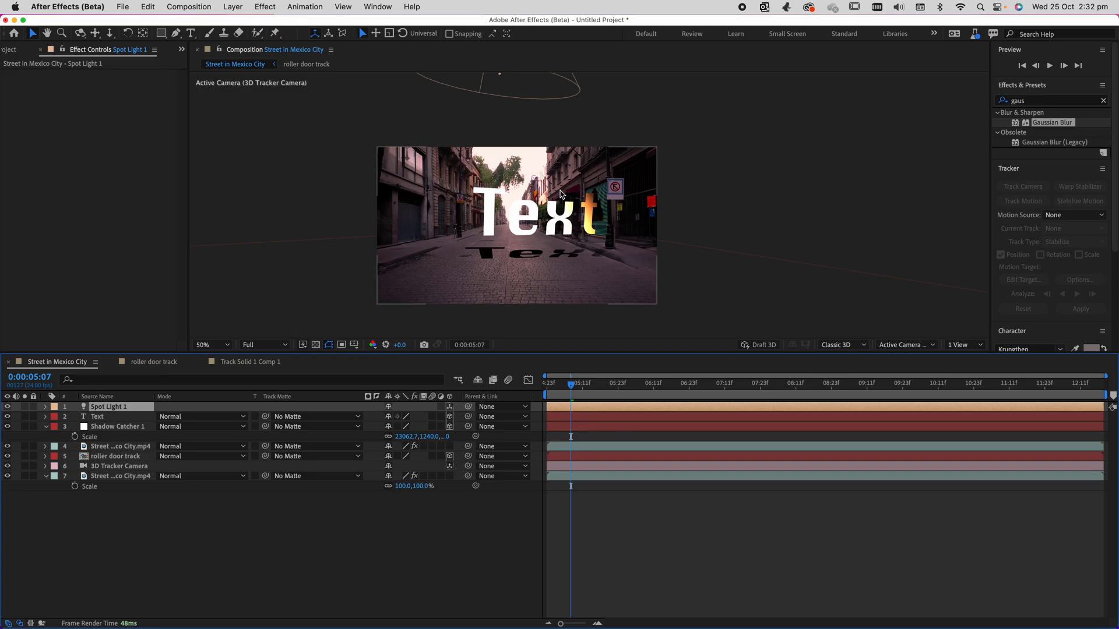
key(r)
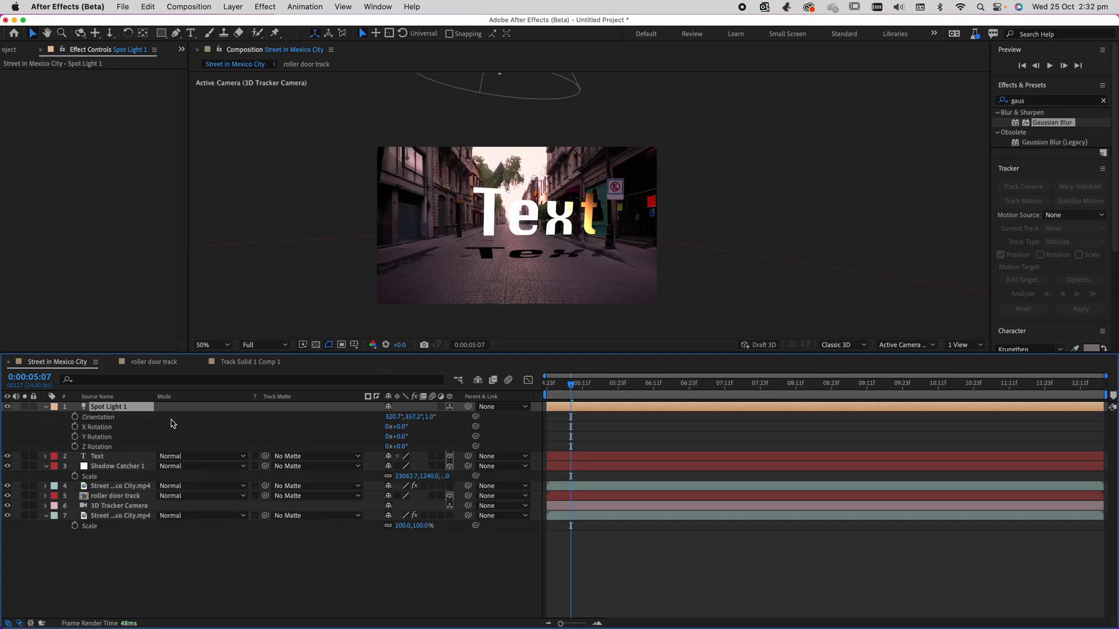
mouse_move(412, 416)
mouse_down()
mouse_move(399, 424)
mouse_move(429, 417)
mouse_move(373, 420)
mouse_move(513, 414)
mouse_move(296, 416)
mouse_move(742, 420)
mouse_move(376, 425)
mouse_move(410, 425)
mouse_up()
key(p)
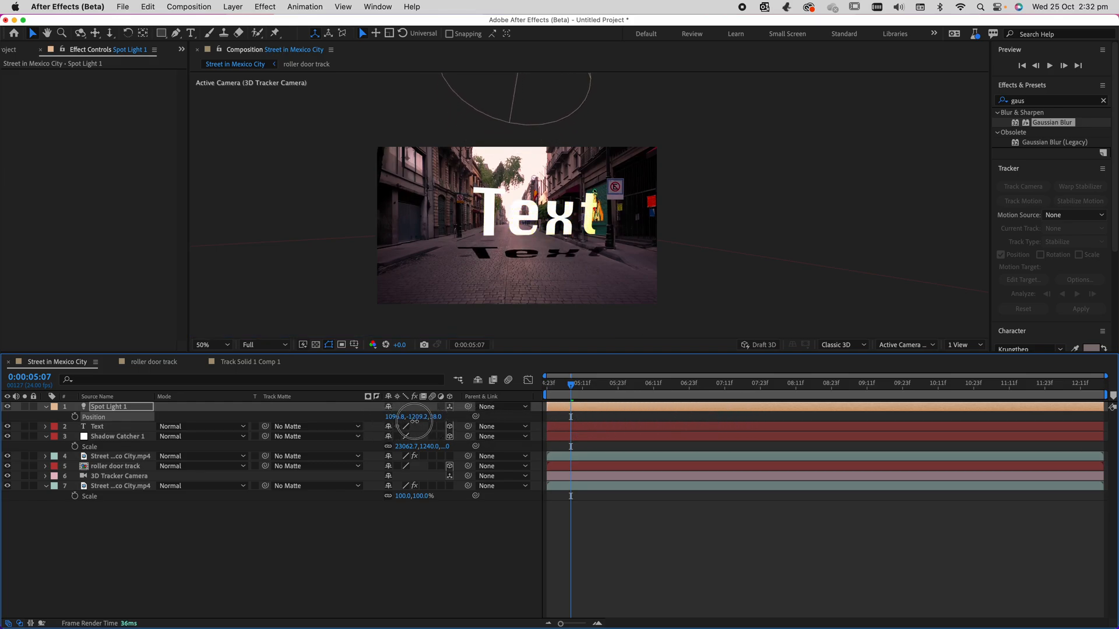
Apply Gaussian Blur to Shadow Catcher 1 with a blurriness of 24.7, undoing a stronger trial value.
click(98, 426)
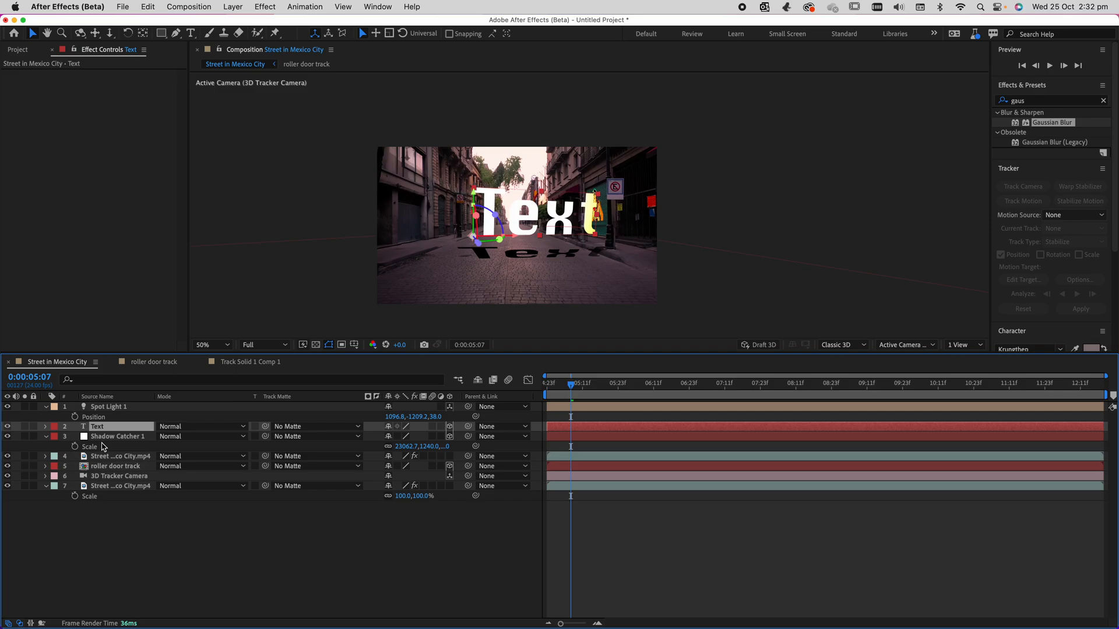
click(102, 438)
drag(1057, 124, 119, 438)
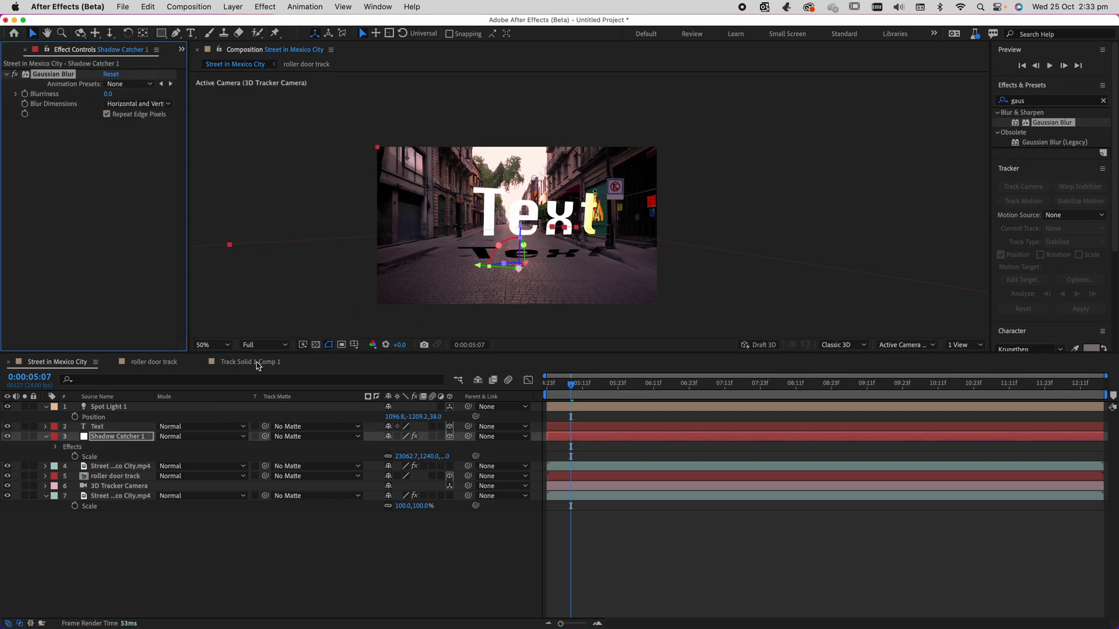
drag(108, 94, 668, 118)
key(super+z)
click(219, 537)
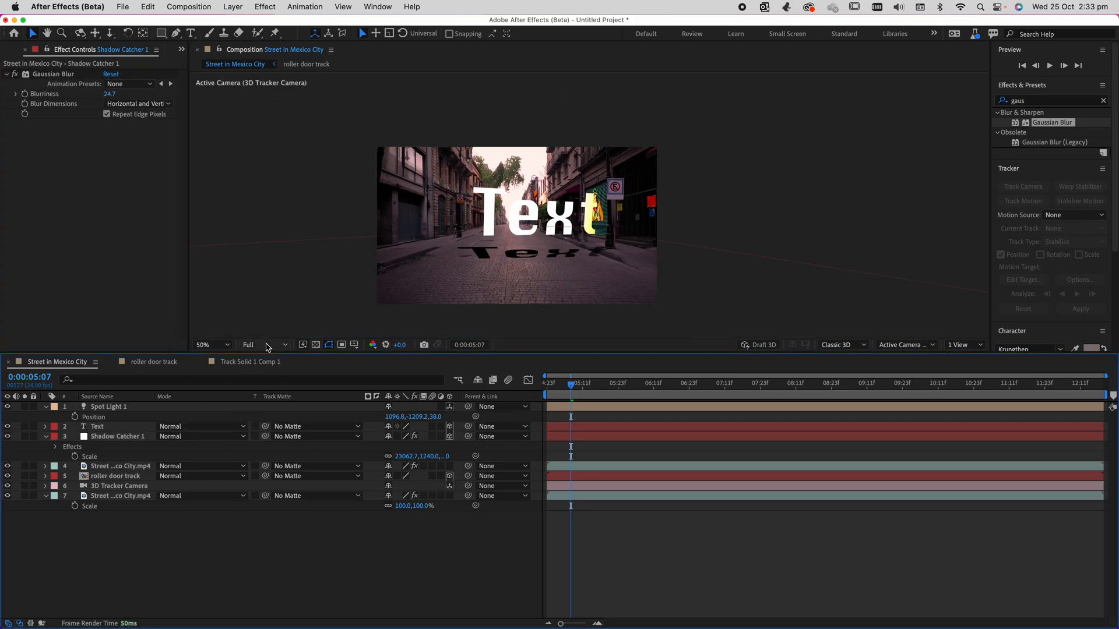
In Spot Light 1's light options, set Radius to 652 and Shadow Diffusion to 199 pixels, and preview the softened shadow.
click(96, 406)
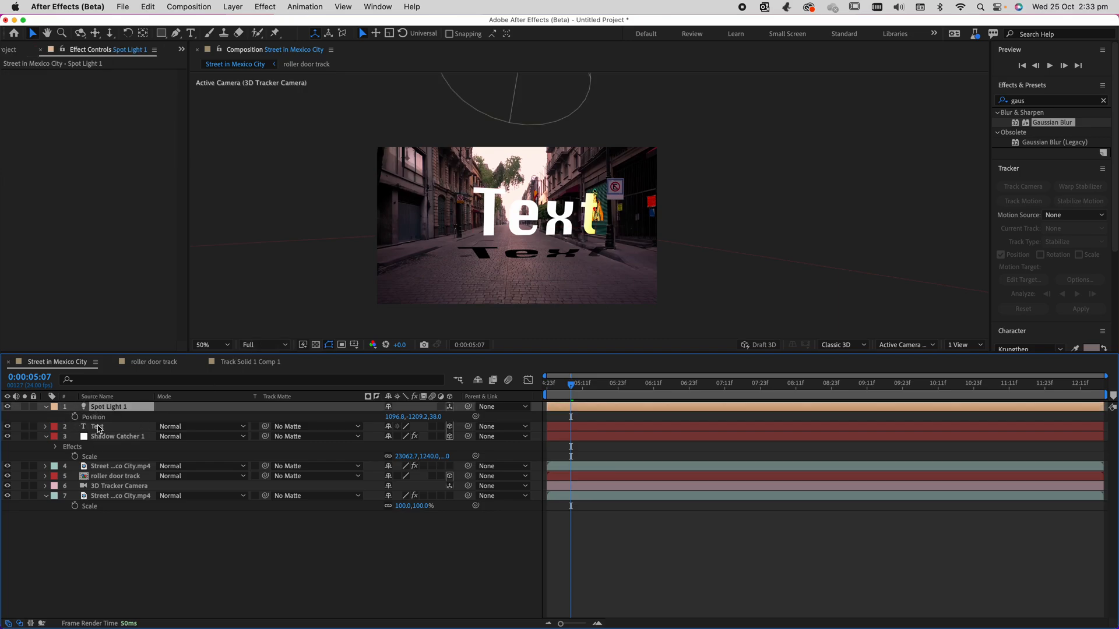
click(47, 408)
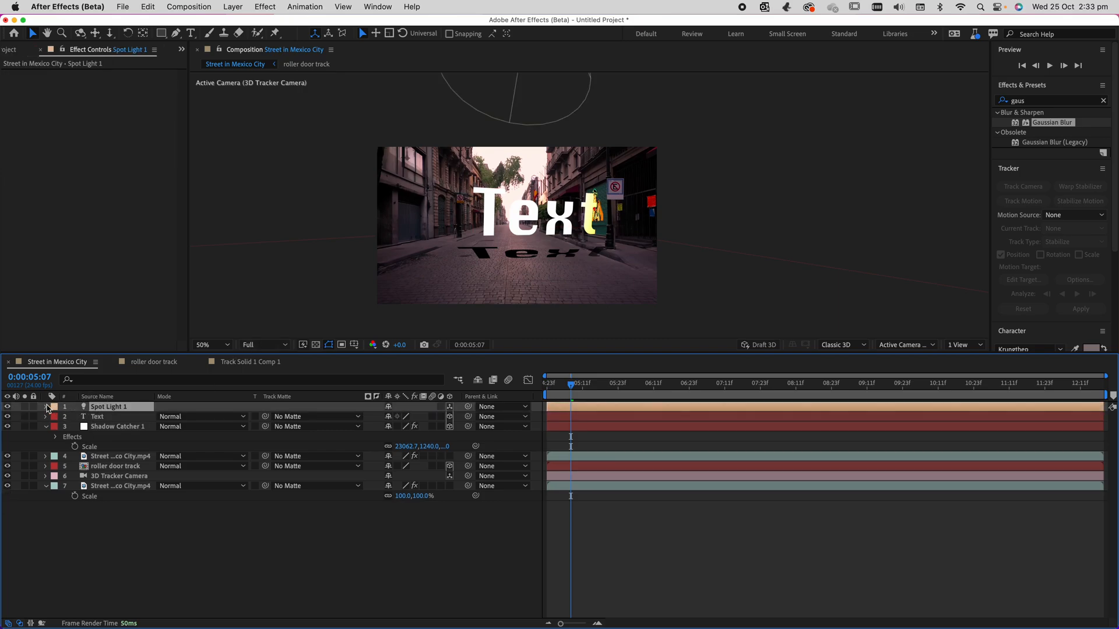
click(47, 407)
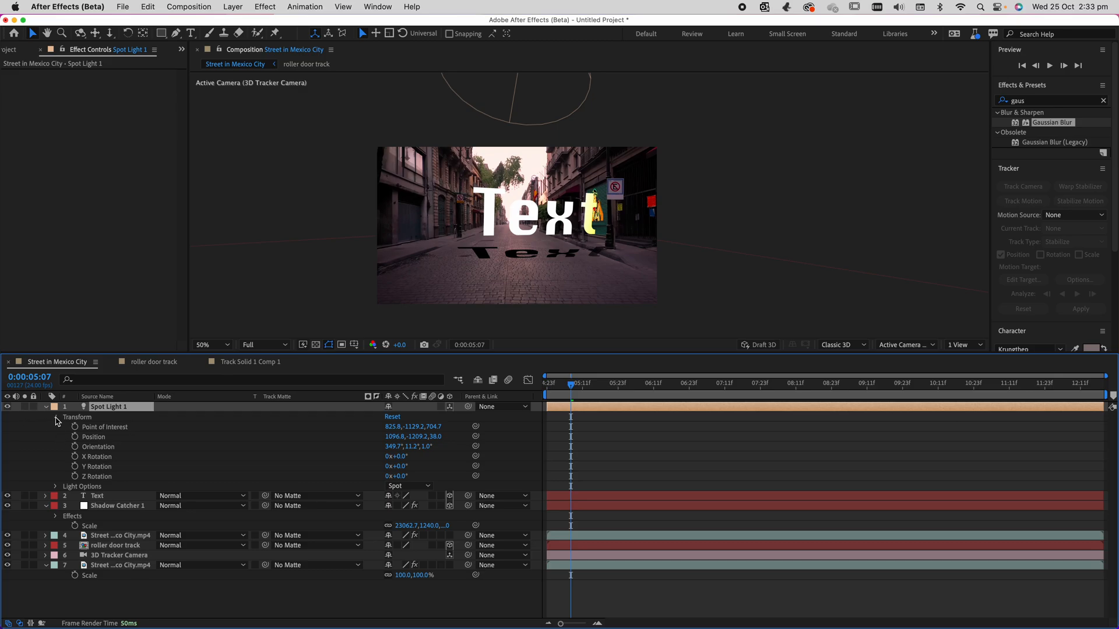
click(56, 418)
click(56, 428)
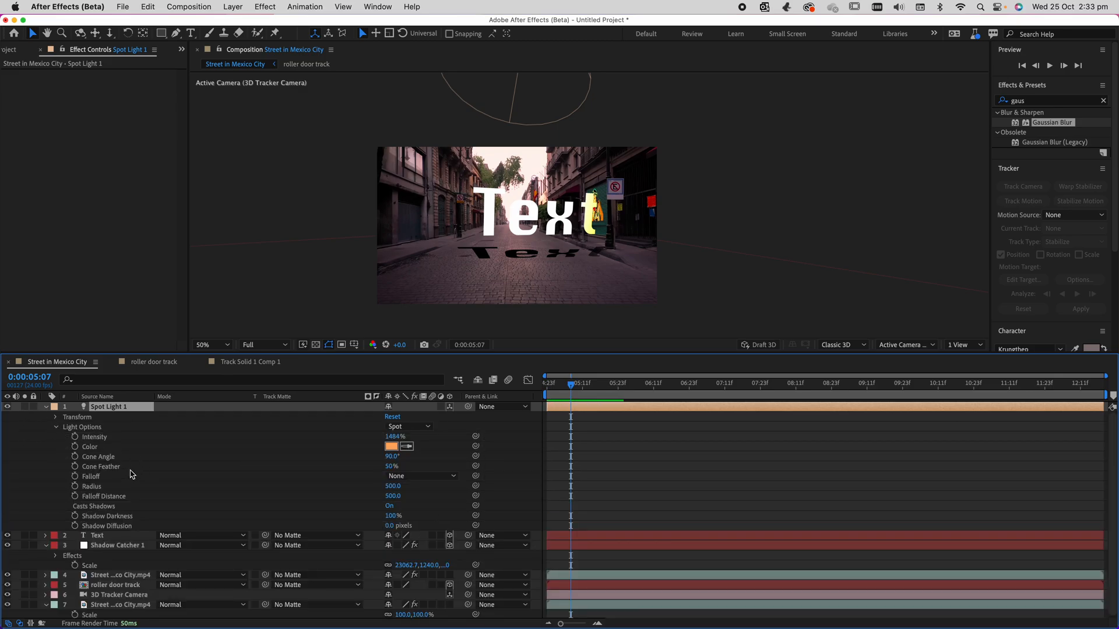
drag(393, 486, 460, 486)
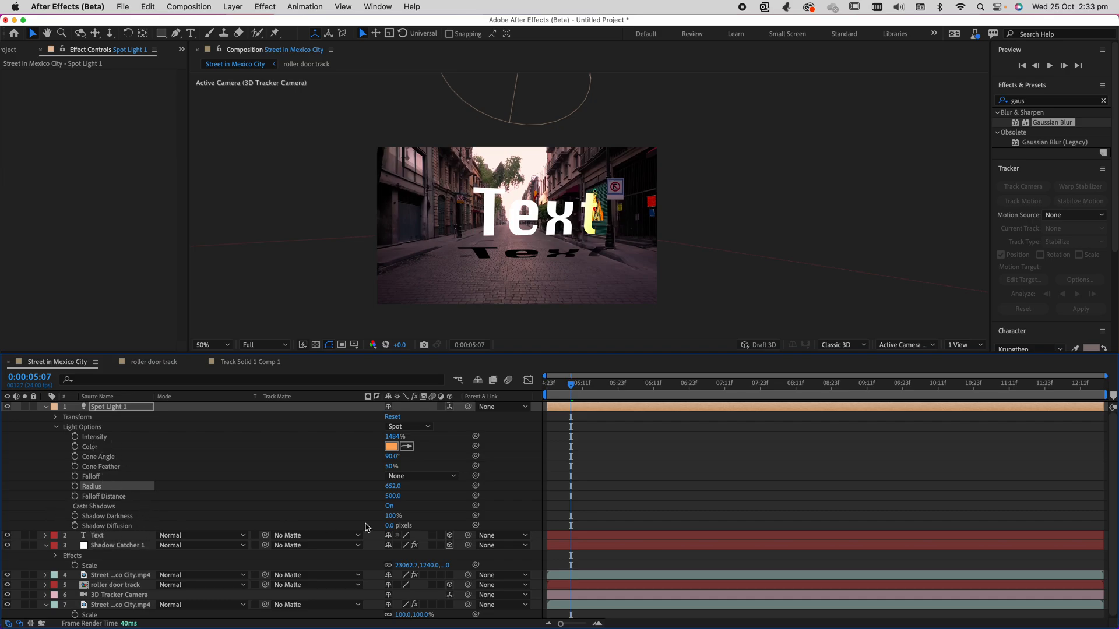
drag(391, 528, 530, 548)
key(space)
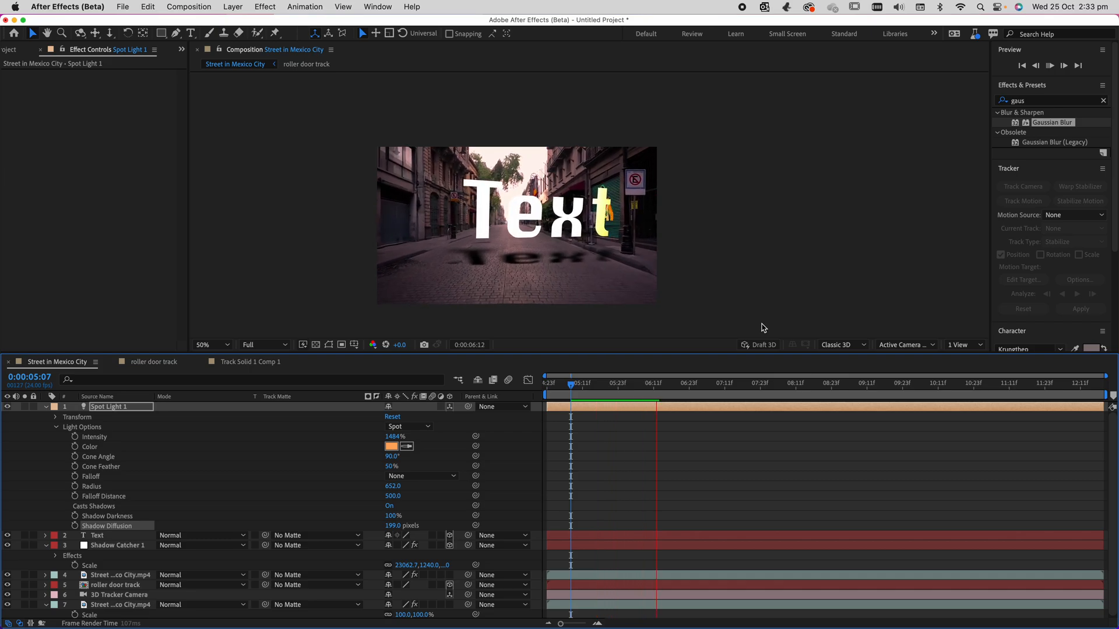
Recolour the street text red (DB0808) and collapse the properties of the Spot Light 1 and Shadow Catcher 1 layers.
click(545, 202)
click(540, 215)
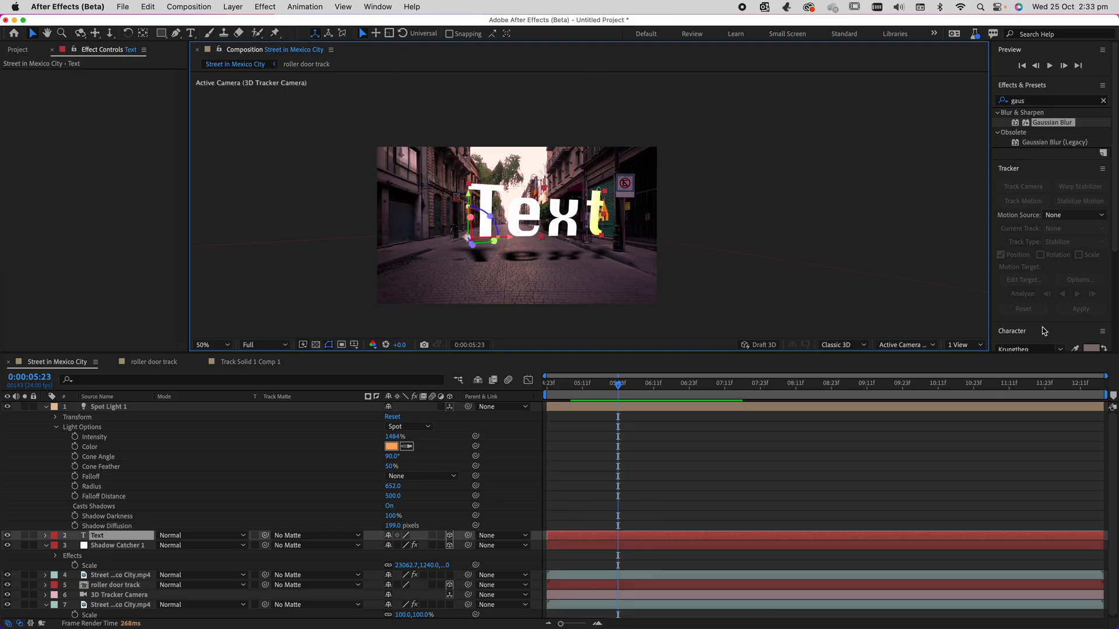
click(1090, 348)
click(936, 183)
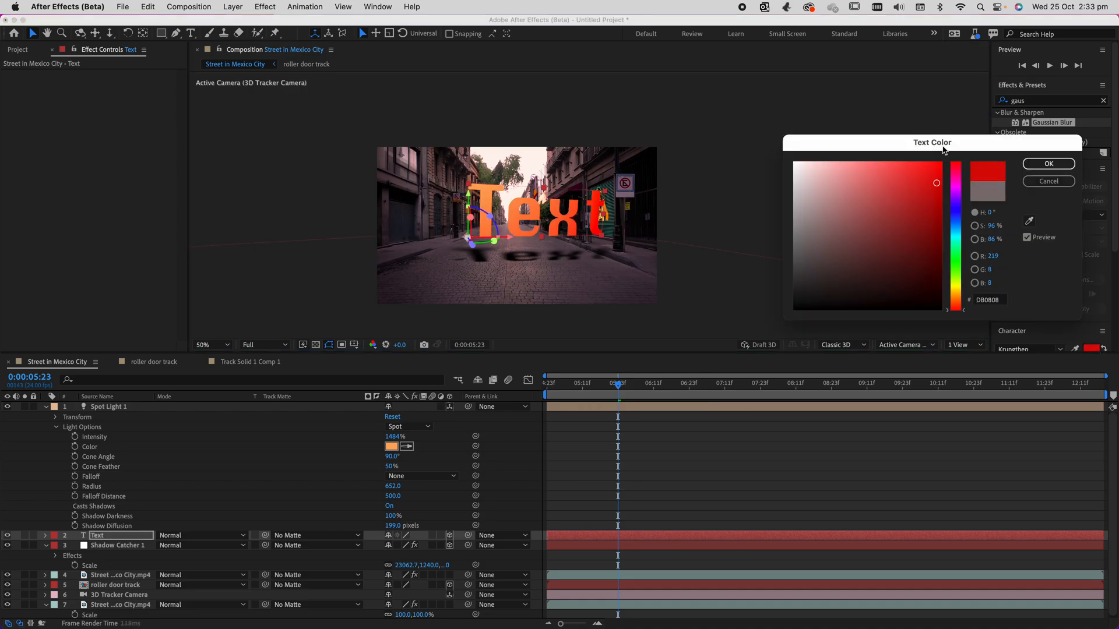
click(1051, 166)
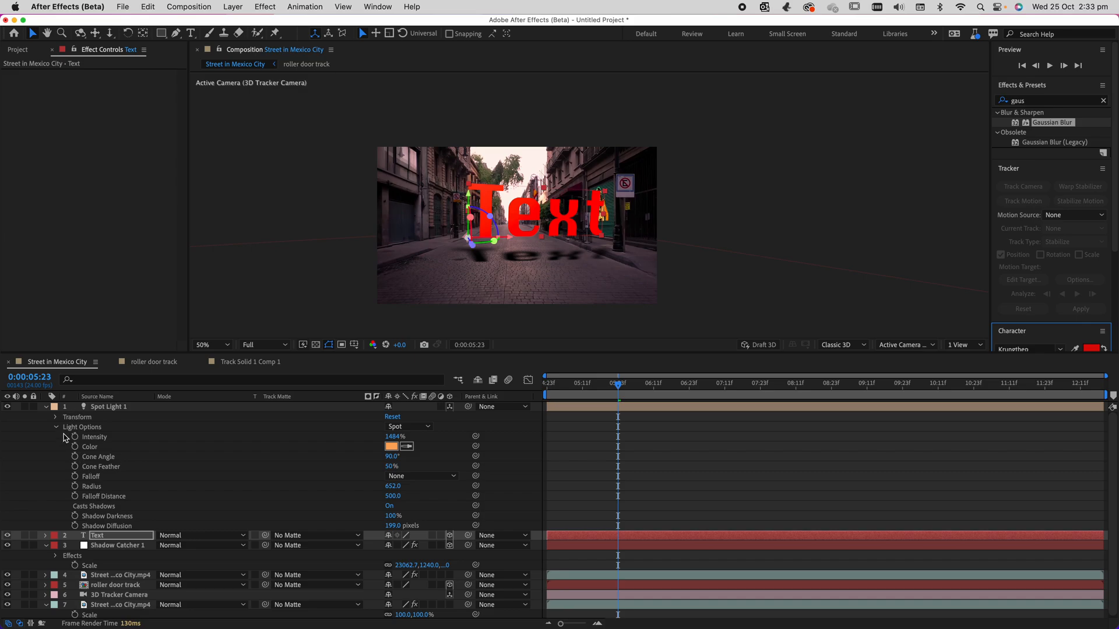
click(46, 407)
click(46, 427)
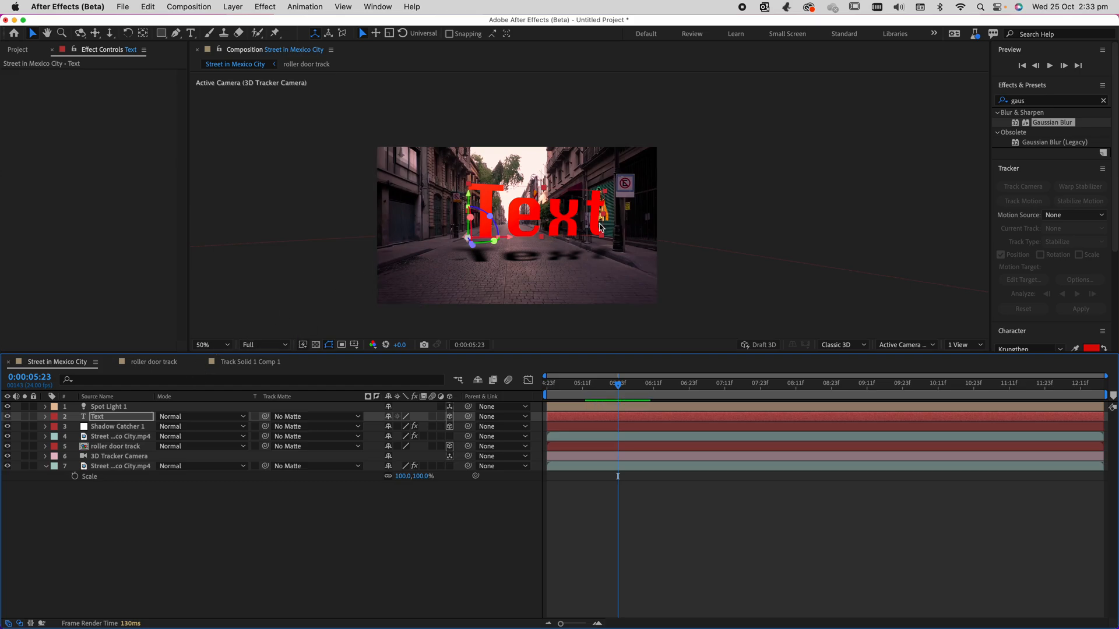
Add a Character Offset animator to the Text layer and keyframe it at -37 at 0:00:04:23.
scroll(600, 228, down, 2)
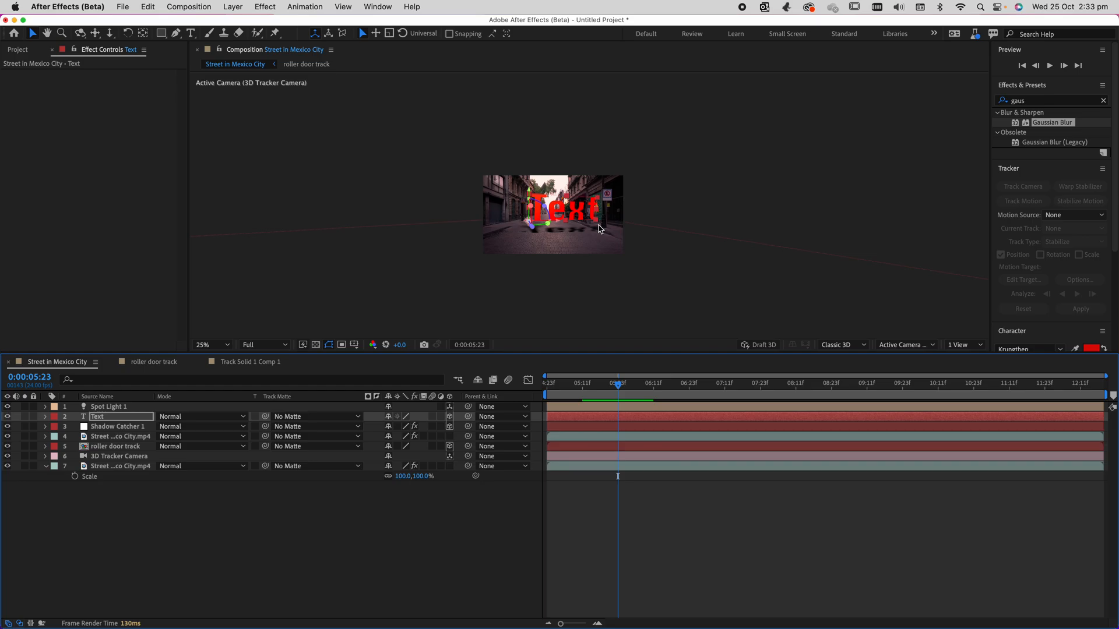
click(45, 417)
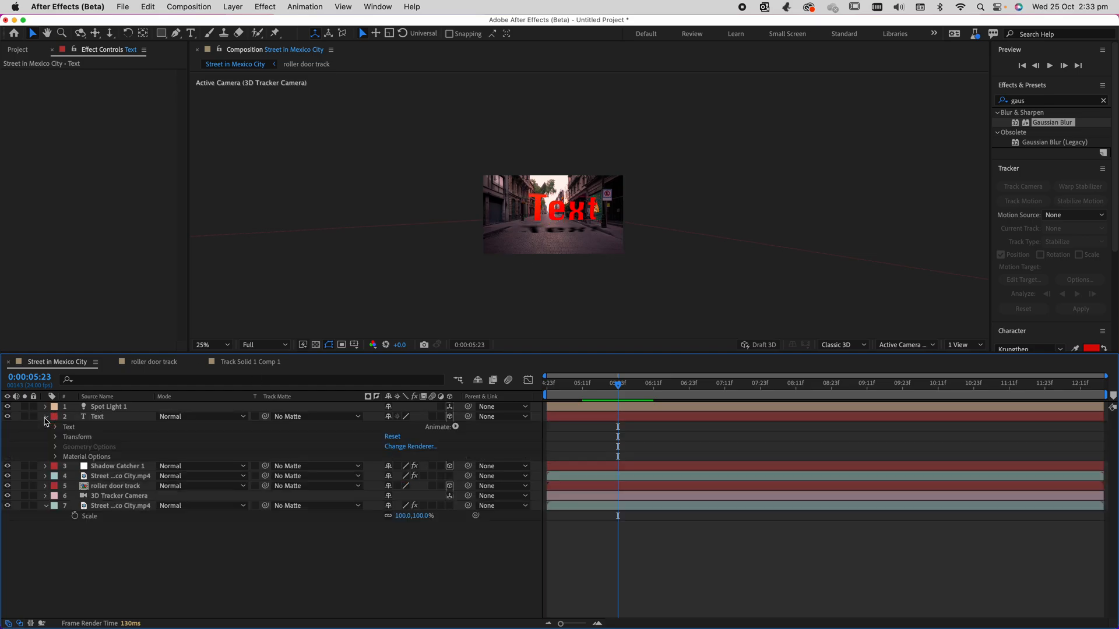
click(456, 427)
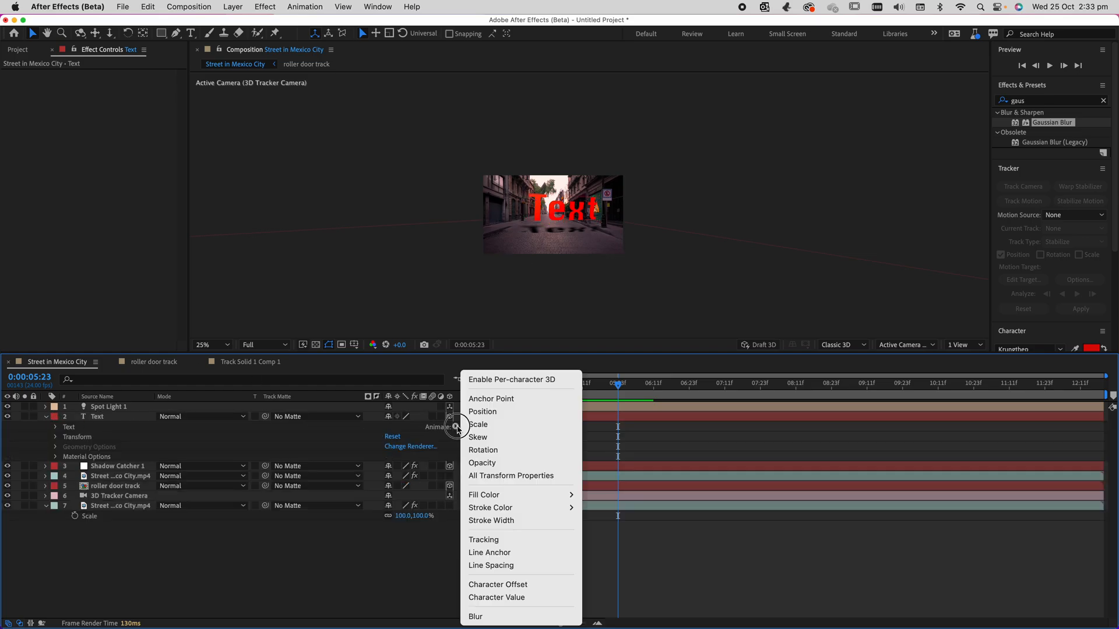
click(509, 585)
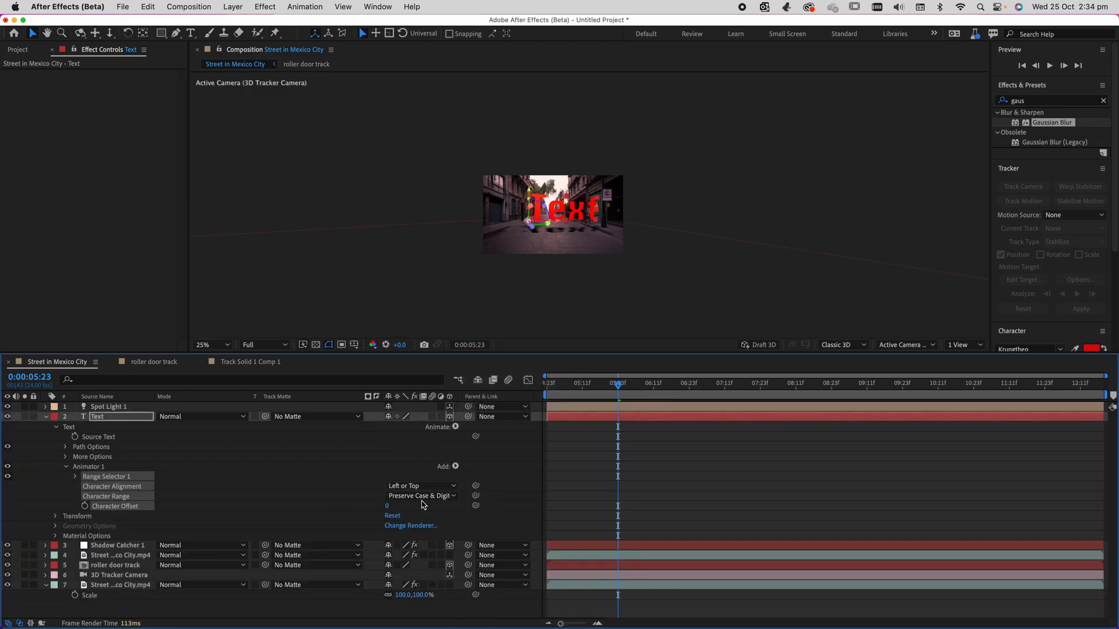
drag(387, 508, 353, 509)
drag(578, 393, 425, 392)
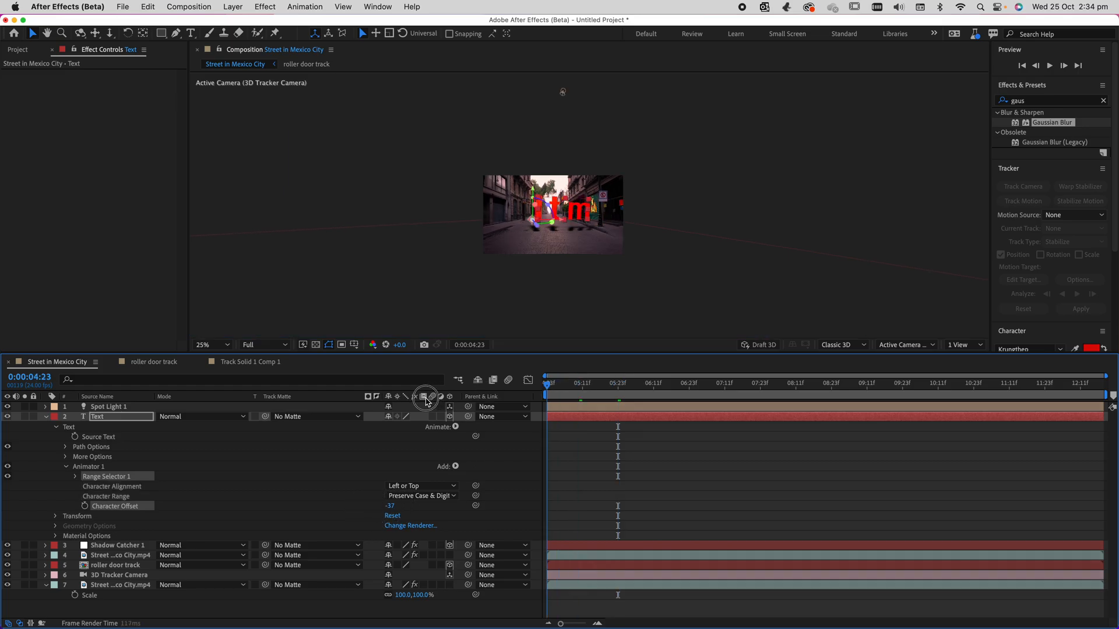
click(84, 507)
Keyframe the Text layer's Character Offset to 0 at 0:00:08:23 and play back the letter-scrambling animation from 0:00:04:23.
drag(563, 386, 1106, 375)
drag(720, 387, 830, 384)
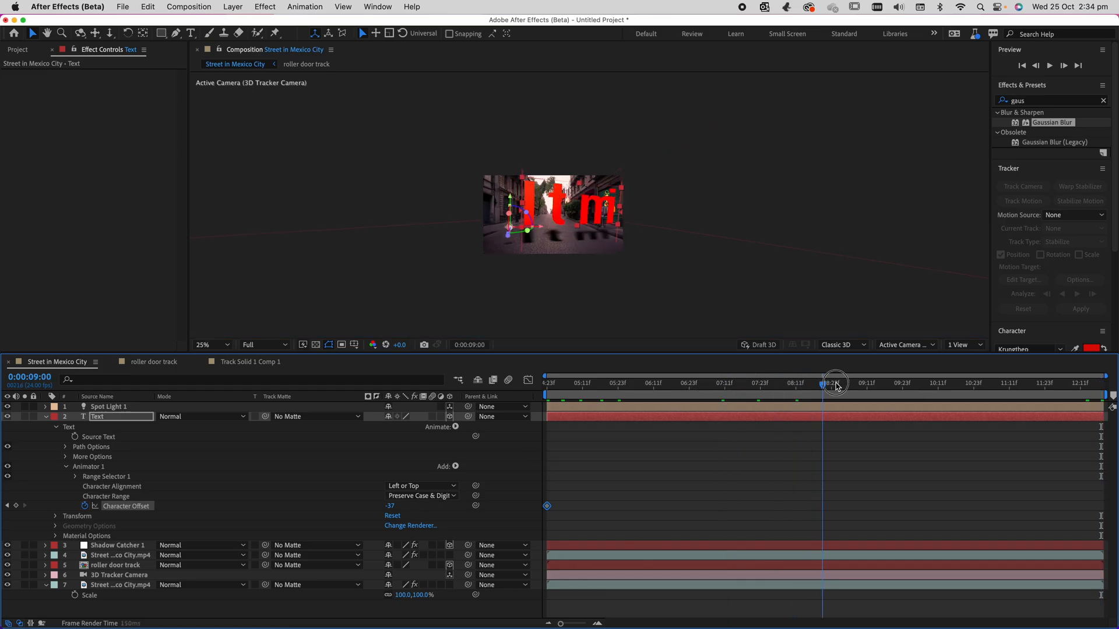
click(392, 506)
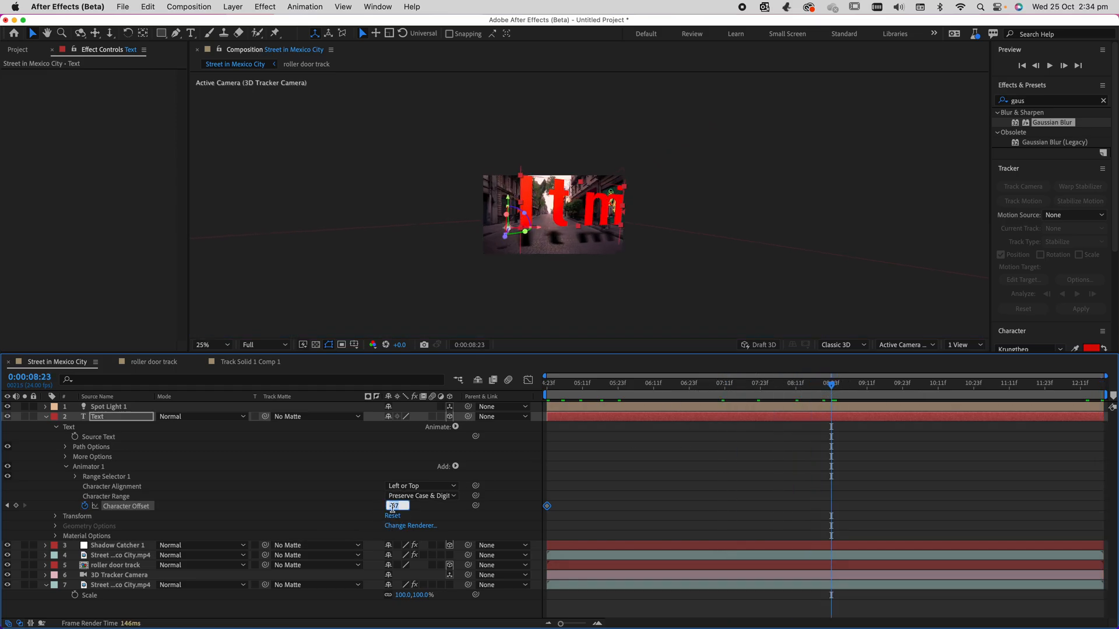
key(Return)
drag(764, 386, 545, 383)
key(space)
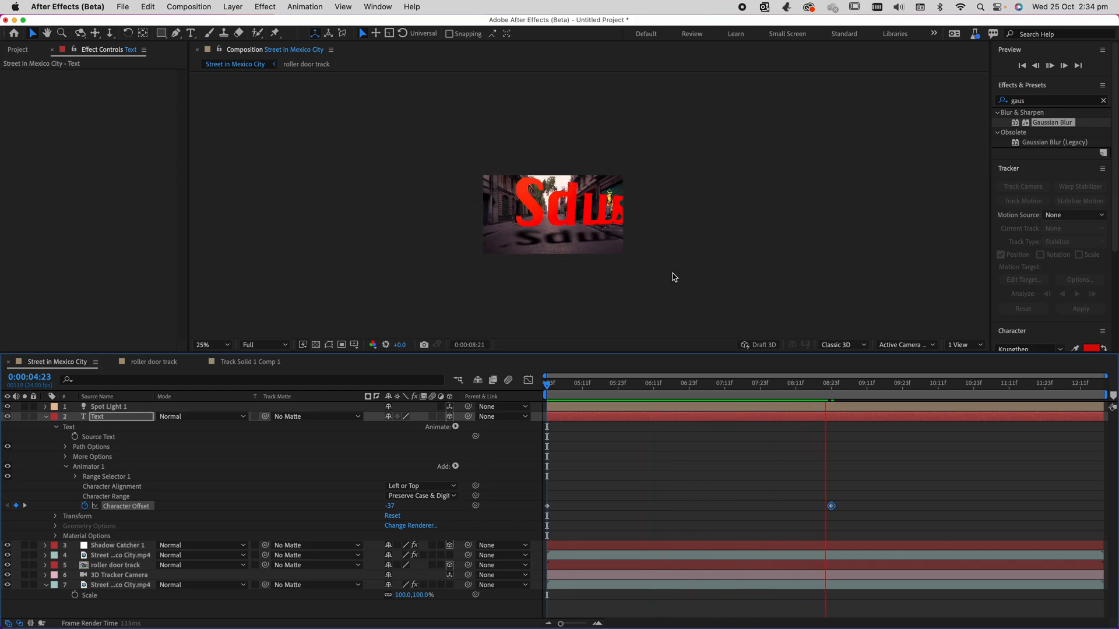
key(space)
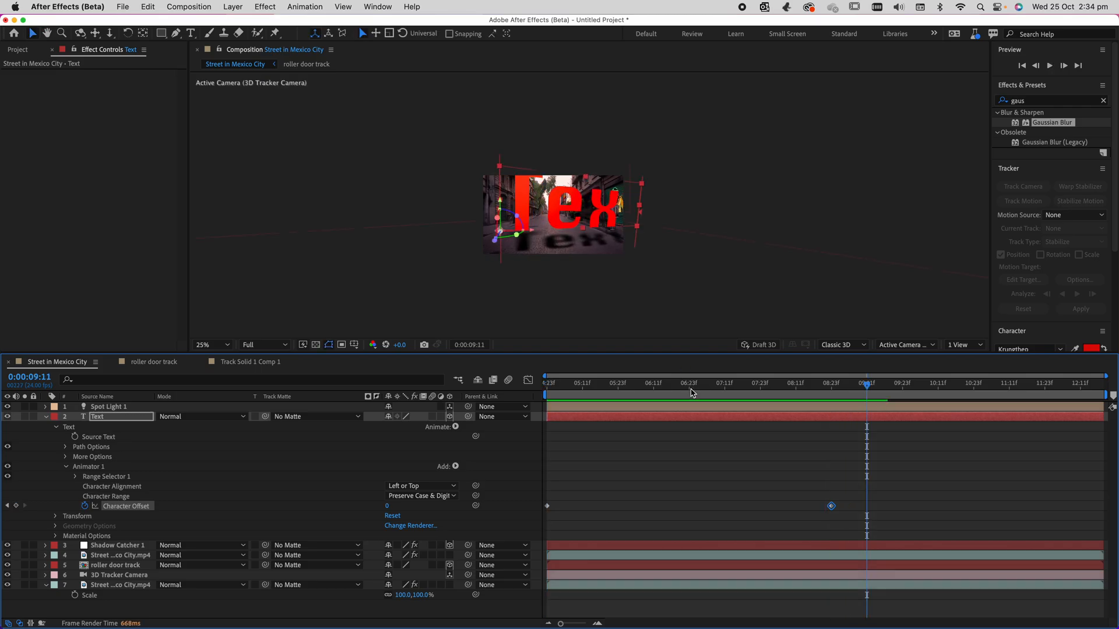
Find the VR Digital Glitch effect, apply it to the Text layer, and preview it from 0:00:06:01 with the view enlarged to 100%.
drag(691, 393, 623, 387)
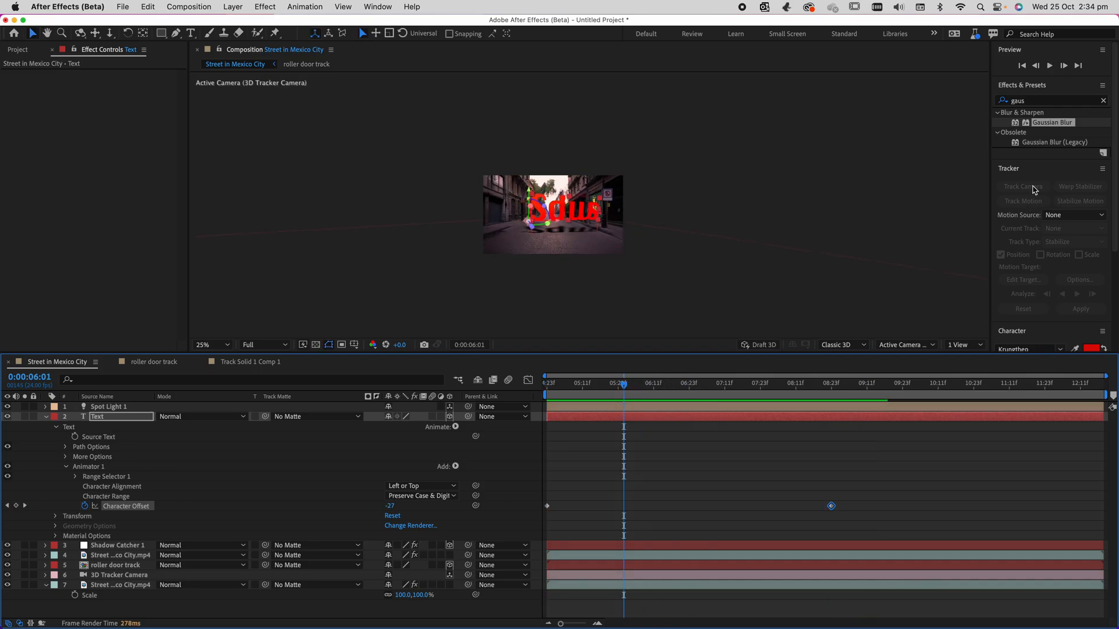
click(1047, 101)
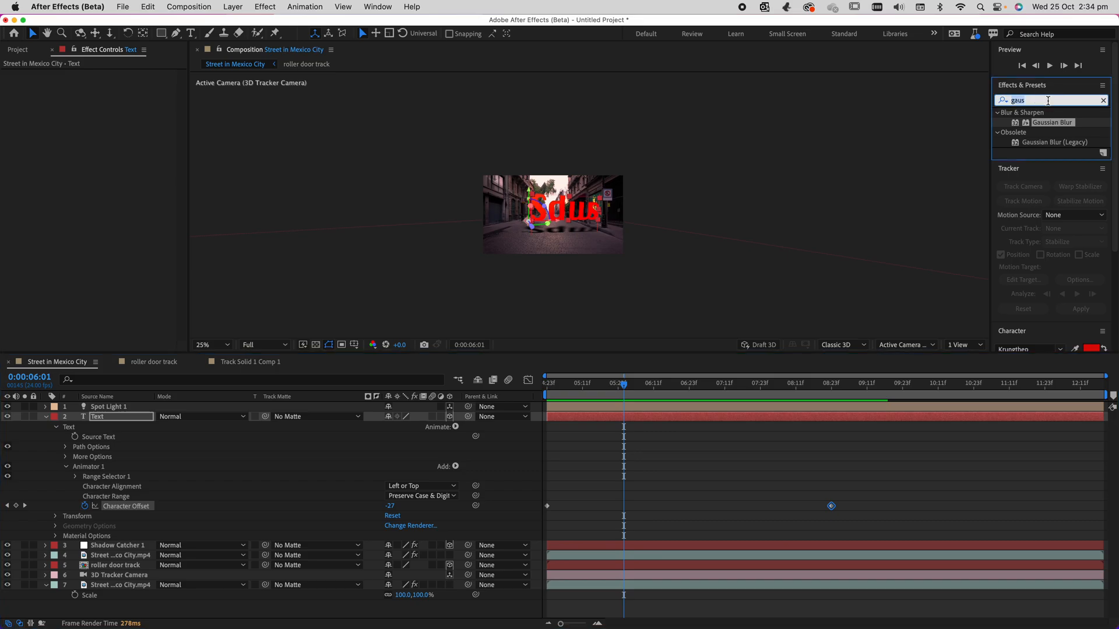
text(glitch)
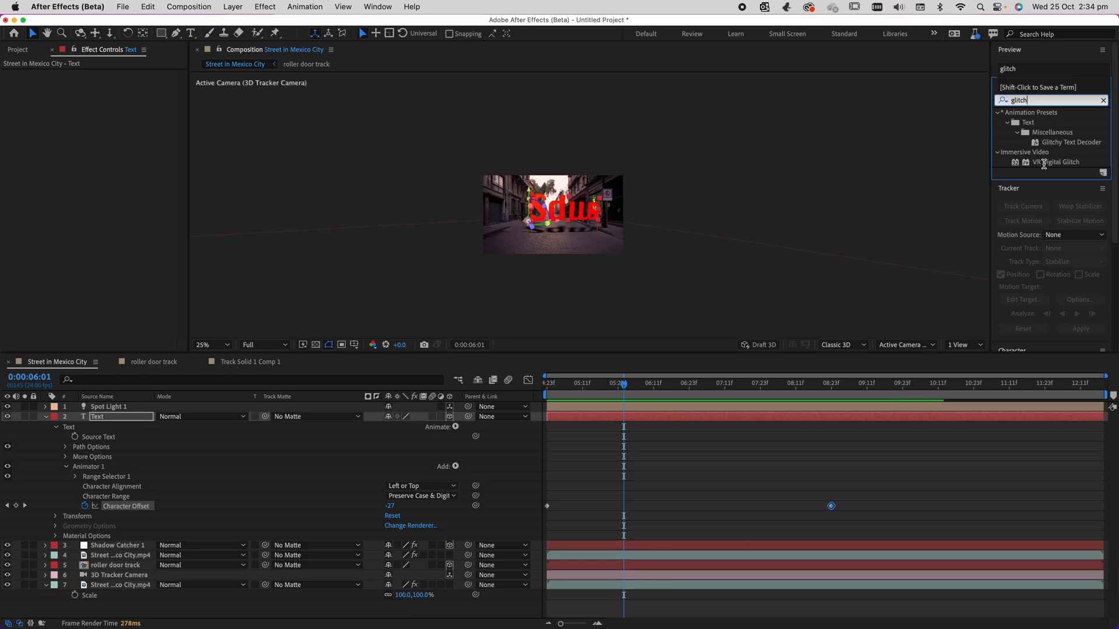
drag(1047, 162, 122, 415)
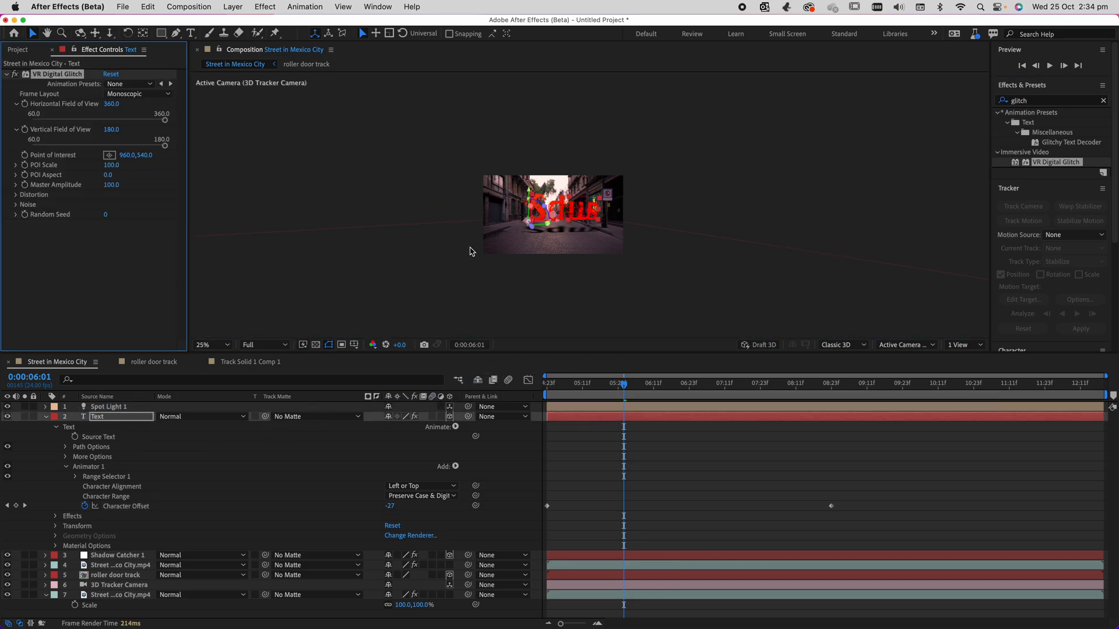
key(period)
key(period)
key(period)
key(space)
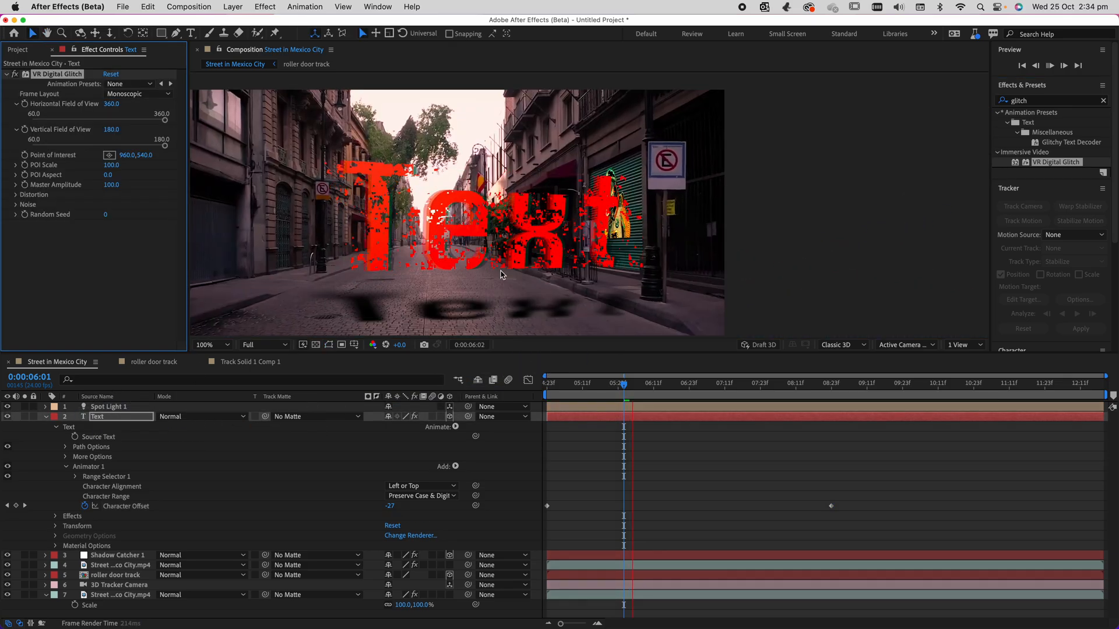
key(space)
Keyframe VR Digital Glitch's Random Seed from 0 at 0:00:04:23 to 1000 at 0:00:10:13, and preview the glitch.
drag(619, 386, 5, 226)
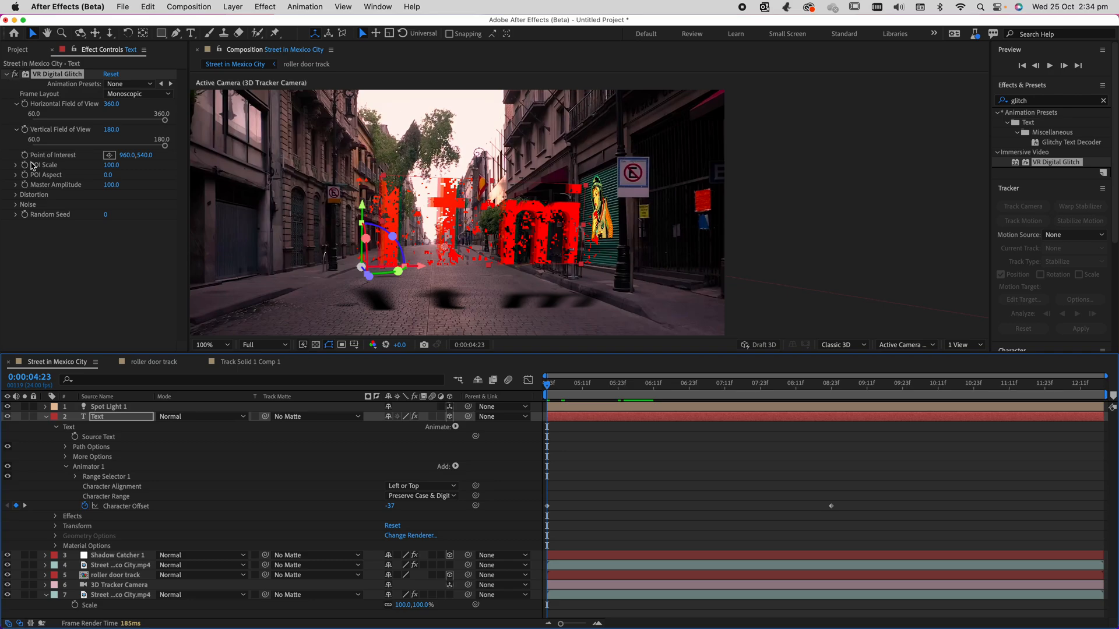
click(16, 197)
click(16, 197)
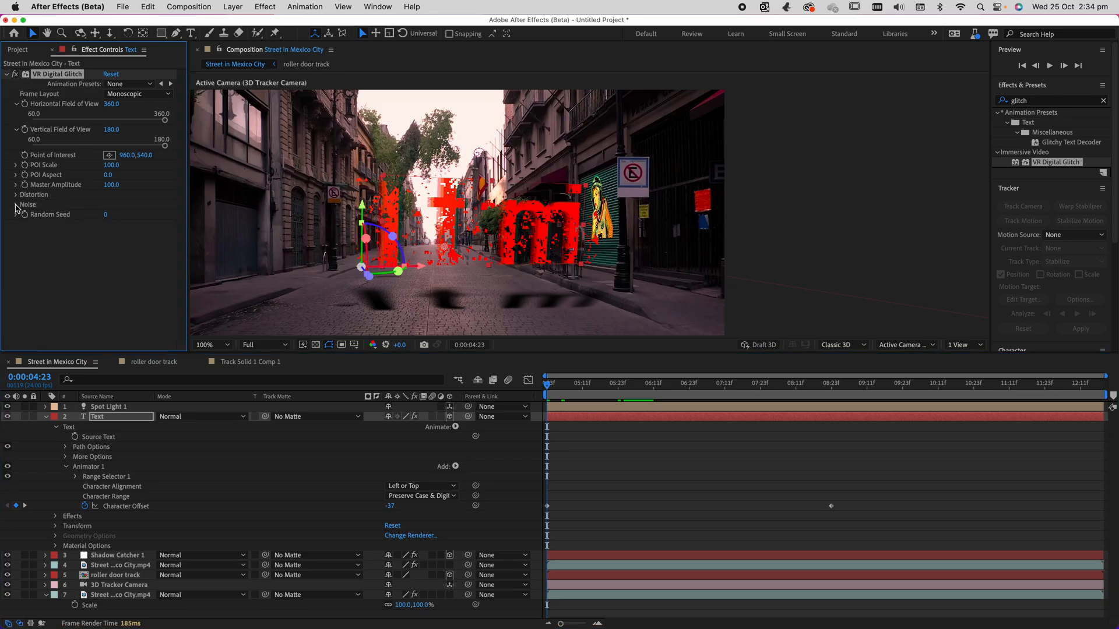
mouse_move(106, 215)
mouse_down()
mouse_move(125, 215)
mouse_move(102, 216)
mouse_up()
click(26, 215)
drag(549, 387, 831, 386)
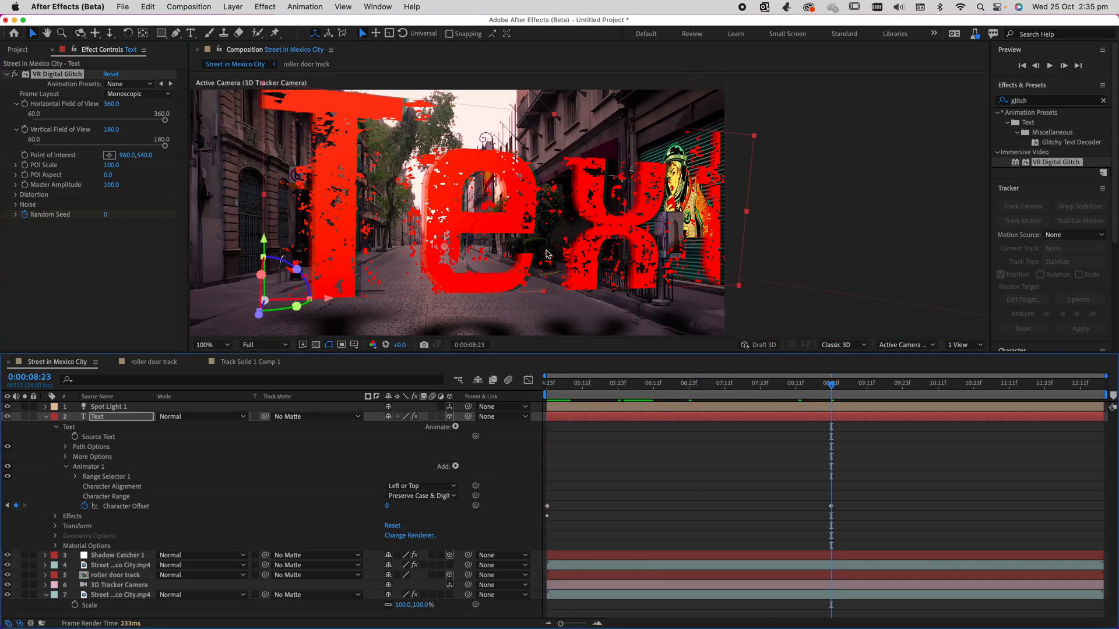
click(944, 385)
drag(102, 216, 201, 223)
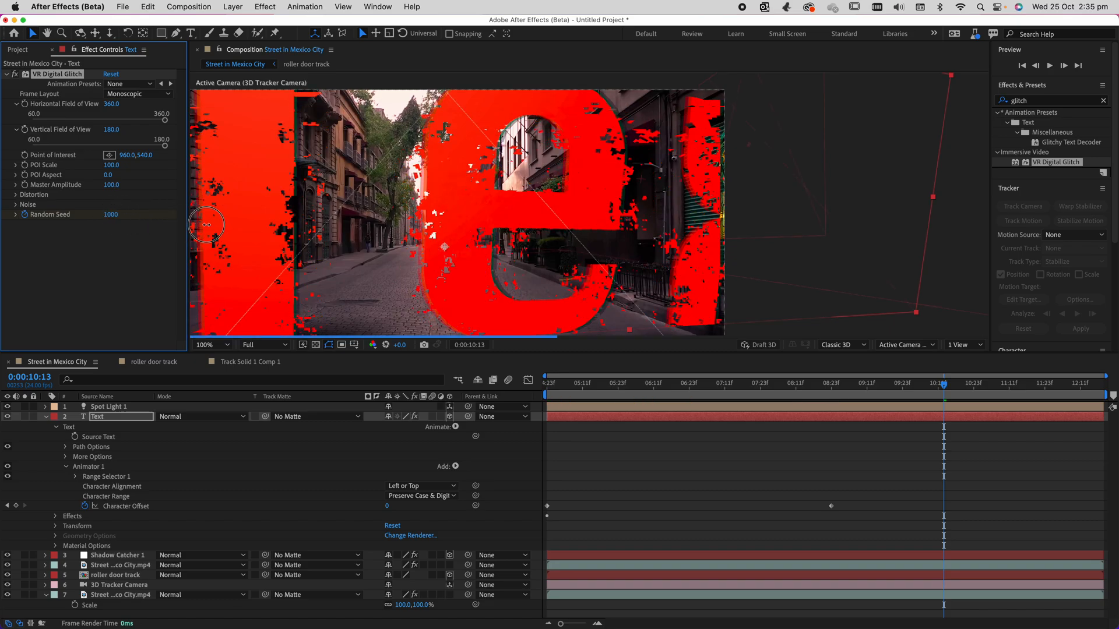
drag(679, 387, 20, 415)
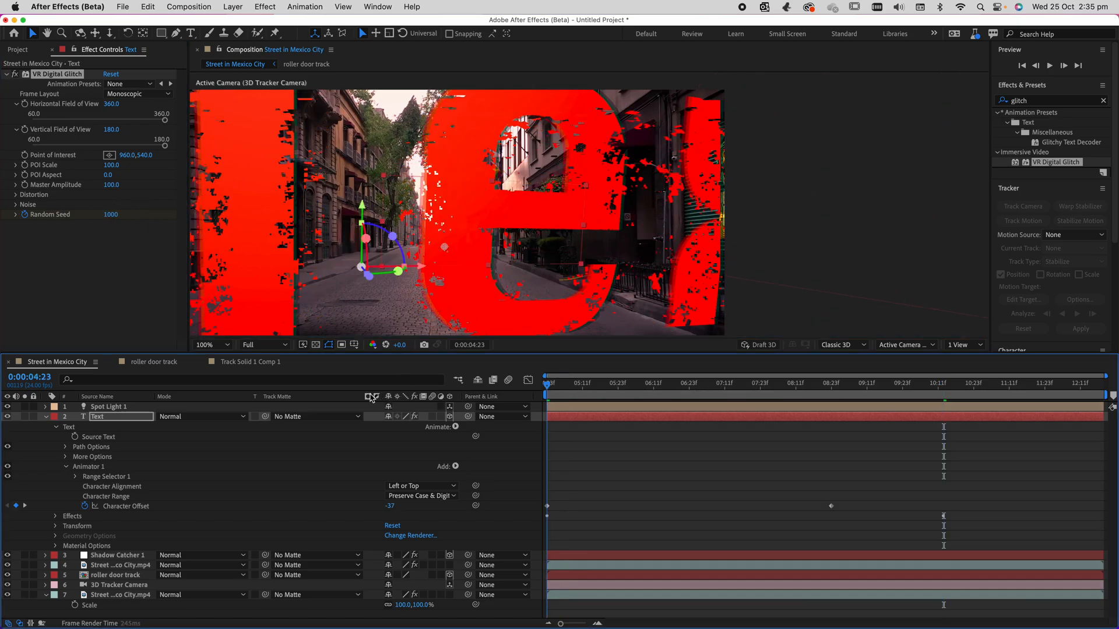
key(space)
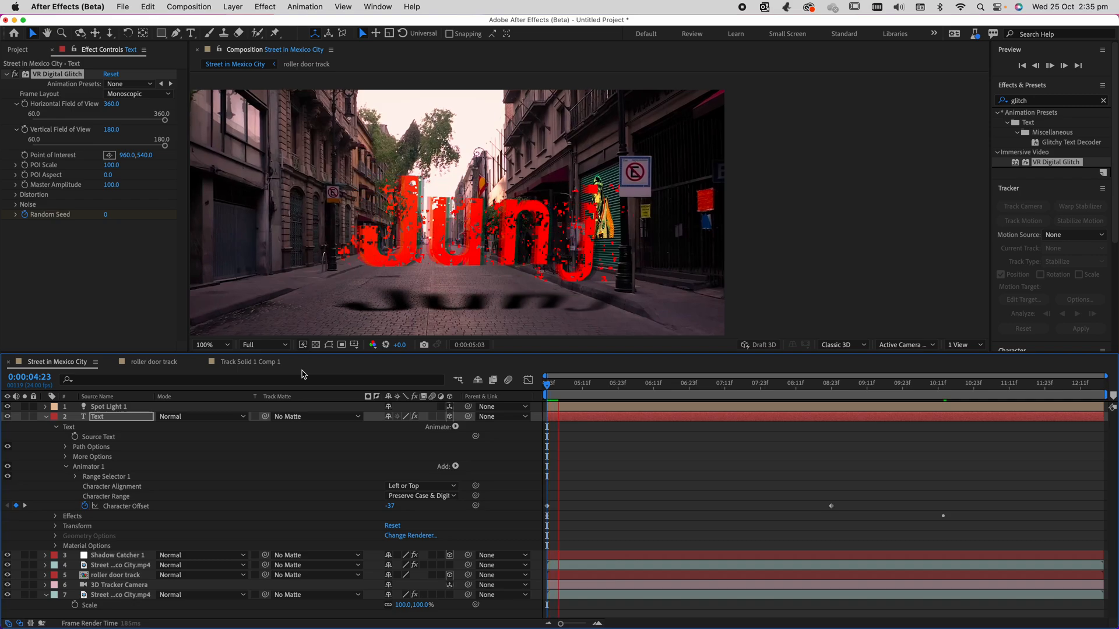
Set the Text layer's blending mode to Multiply, play back the composite, and move to 0:00:05:22.
click(183, 416)
click(189, 155)
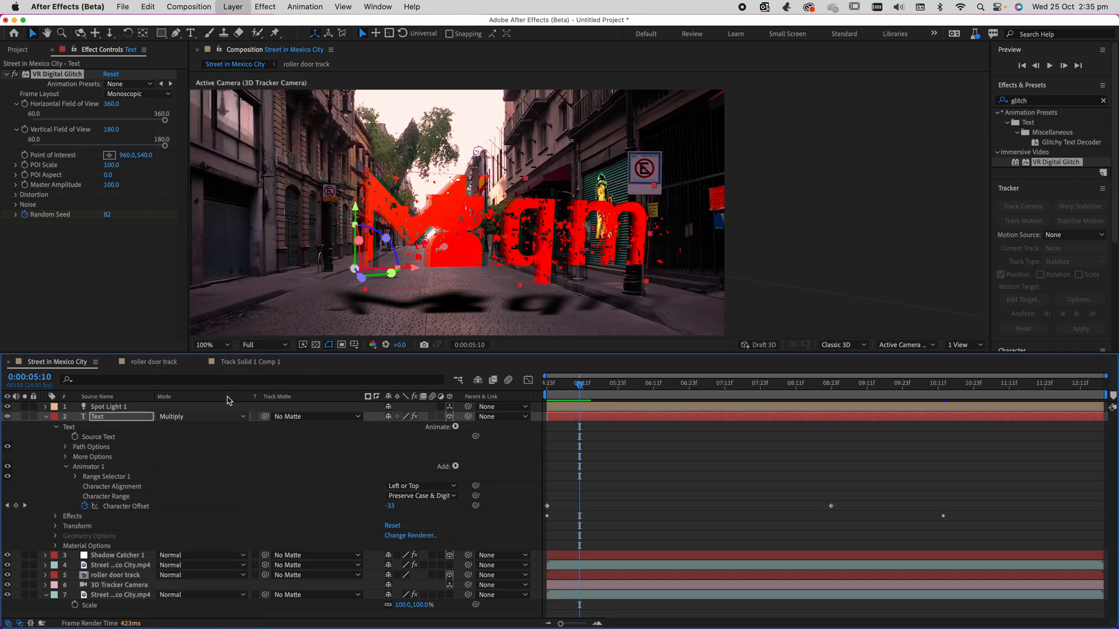
key(space)
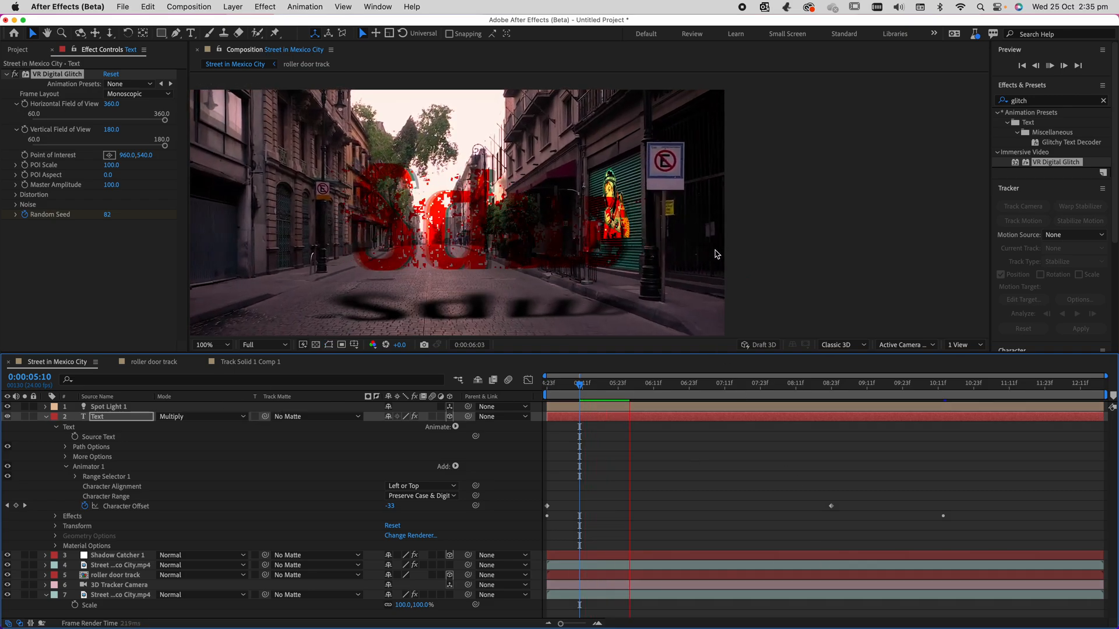
key(comma)
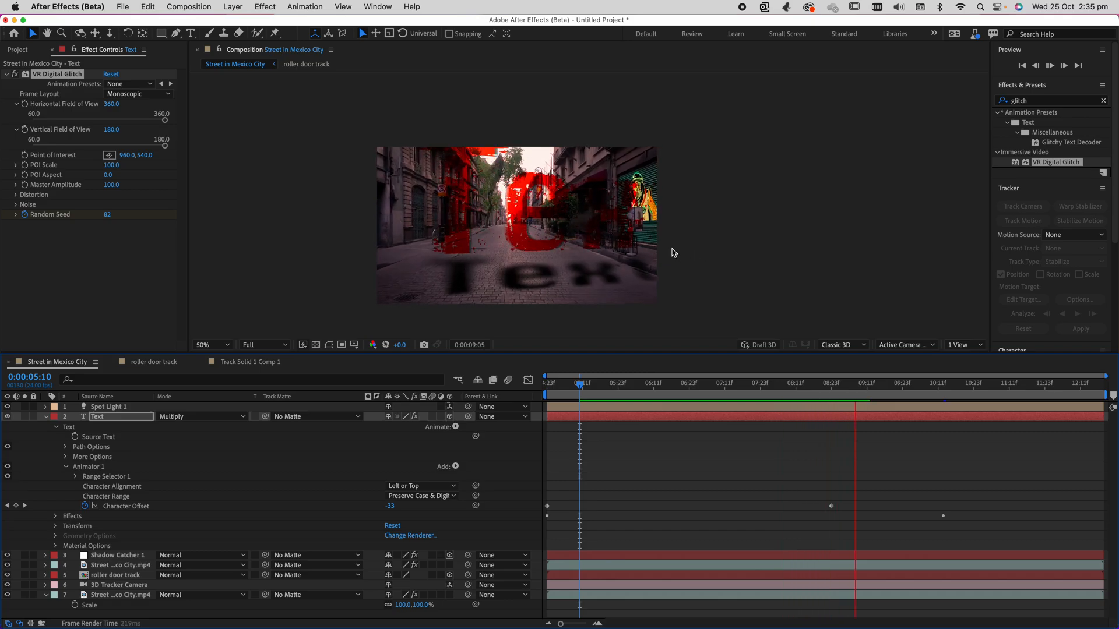
key(space)
drag(856, 383, 614, 384)
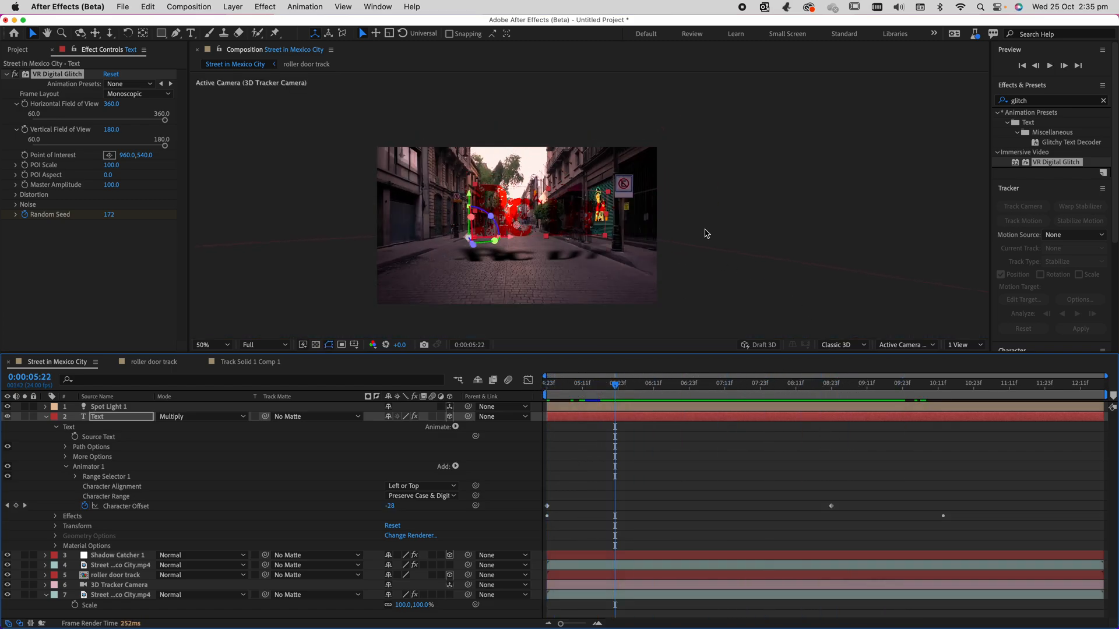